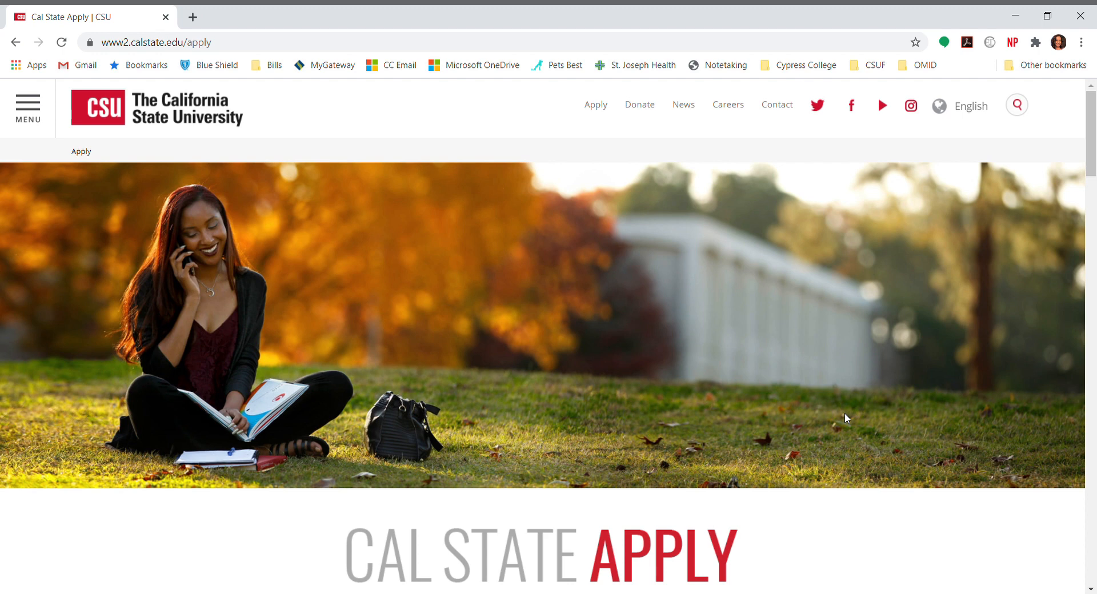
Go to the term selection on the Cal State Apply page, view its term choices, and start the application
scroll(844, 413, "down", 3)
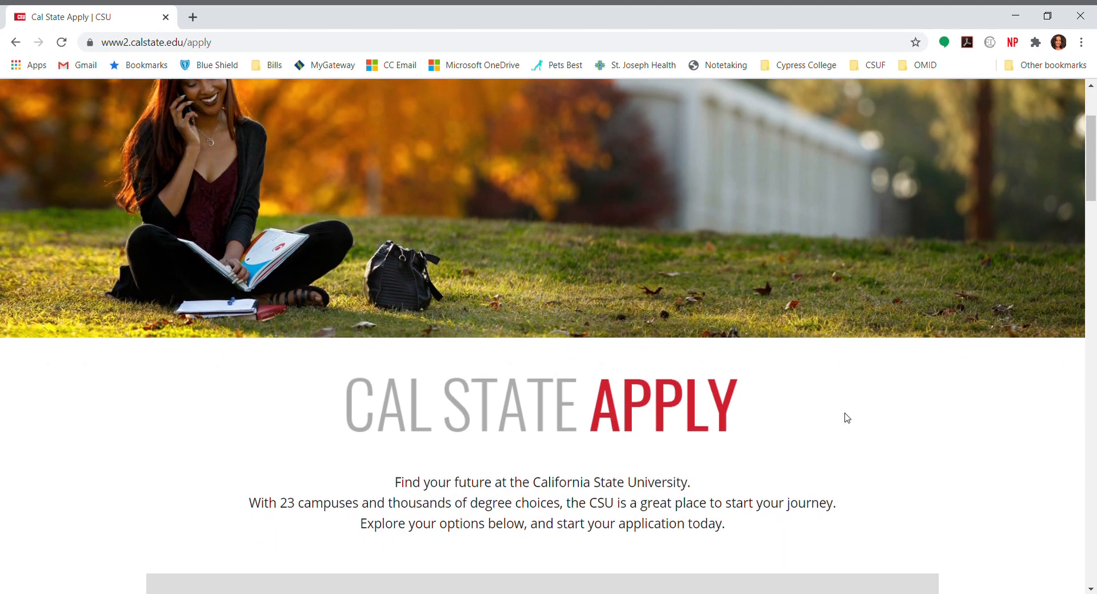
scroll(847, 418, "down", 3)
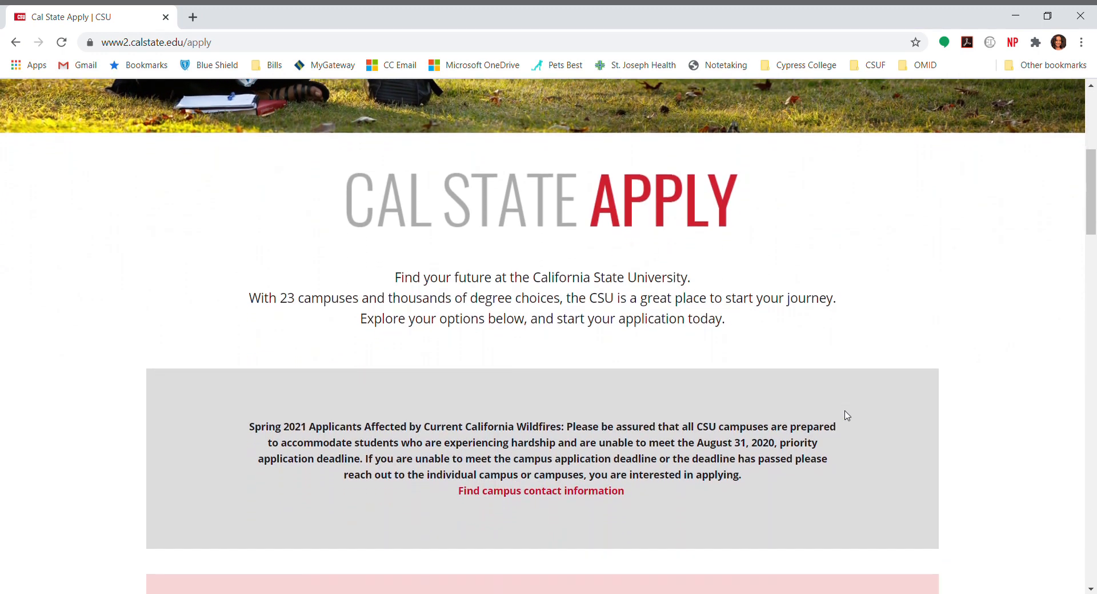
scroll(847, 416, "down", 4)
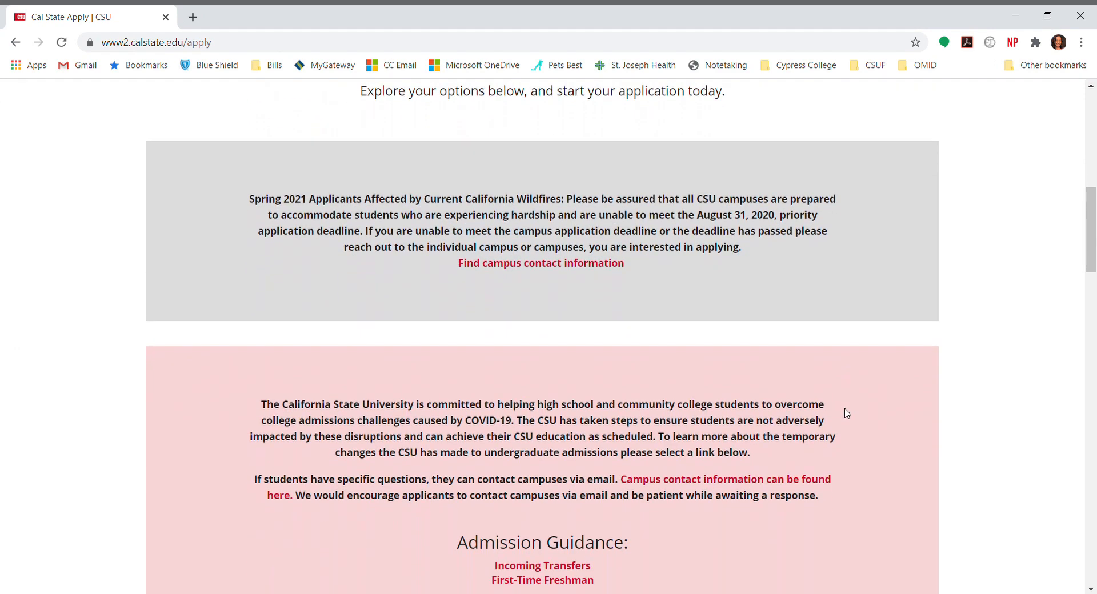
scroll(846, 413, "down", 5)
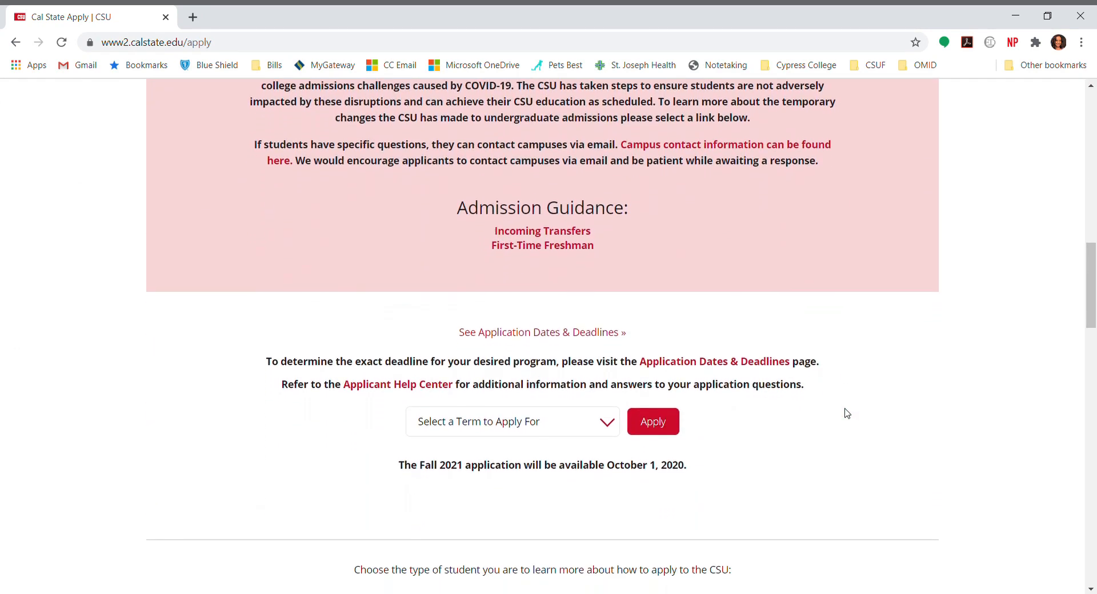
scroll(847, 413, "down", 2)
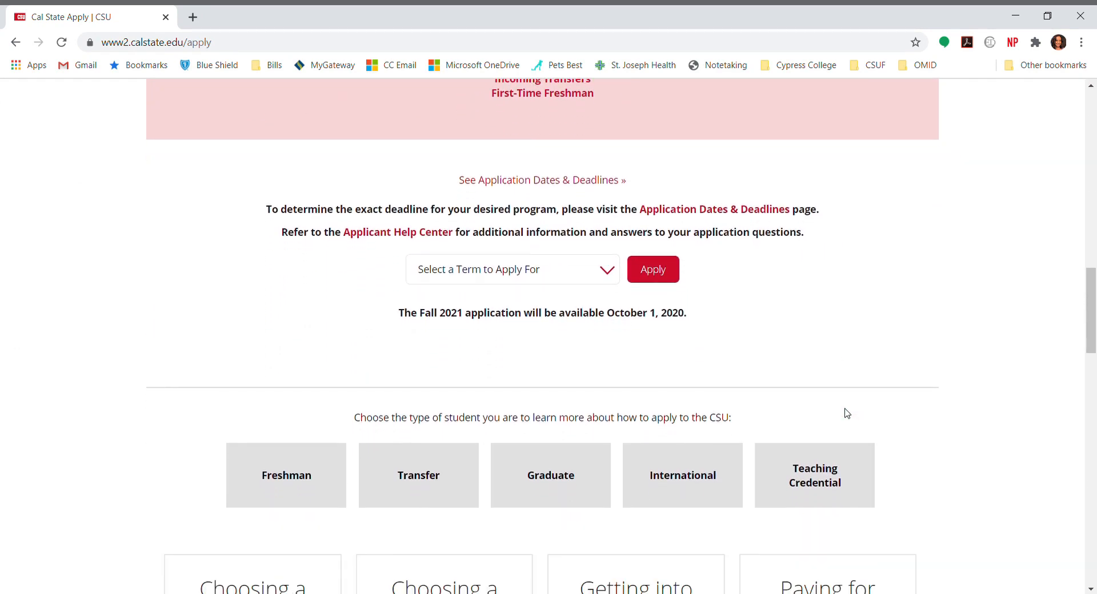
left_click(509, 274)
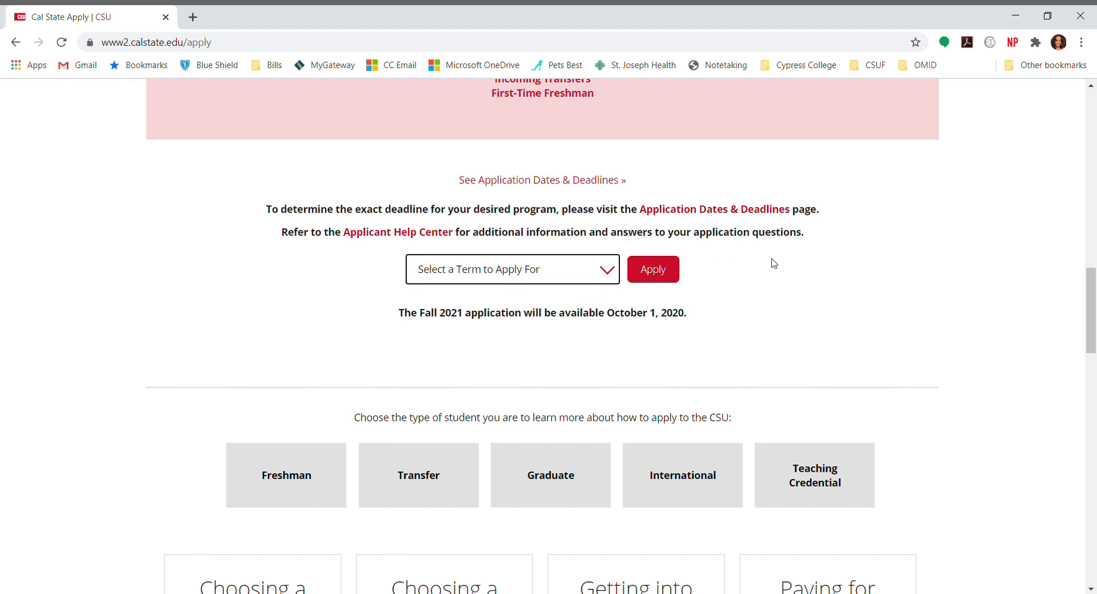
left_click(811, 368)
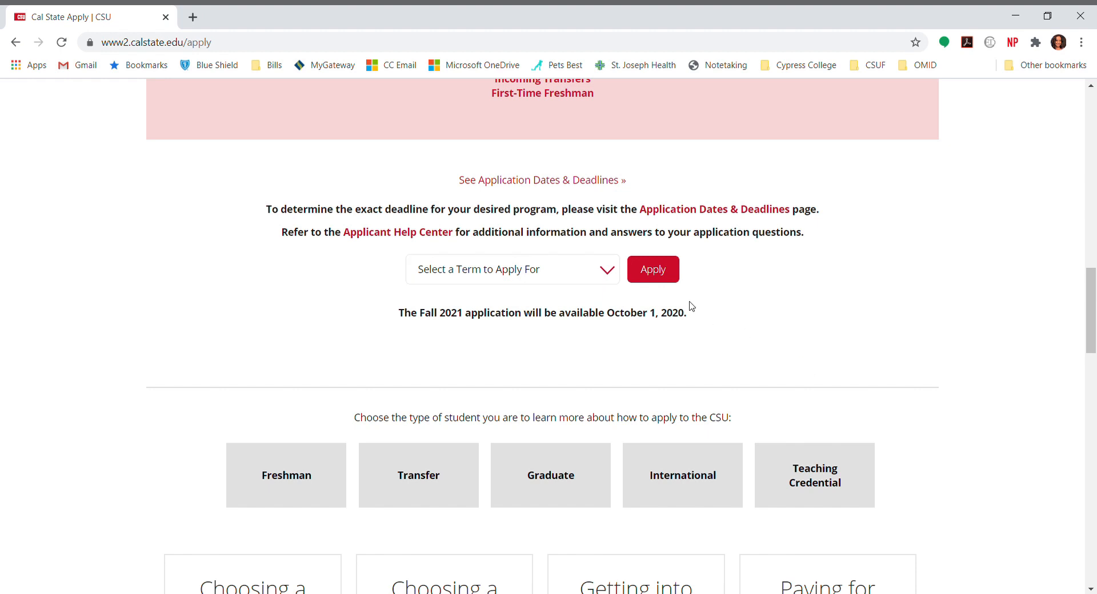
left_click(658, 273)
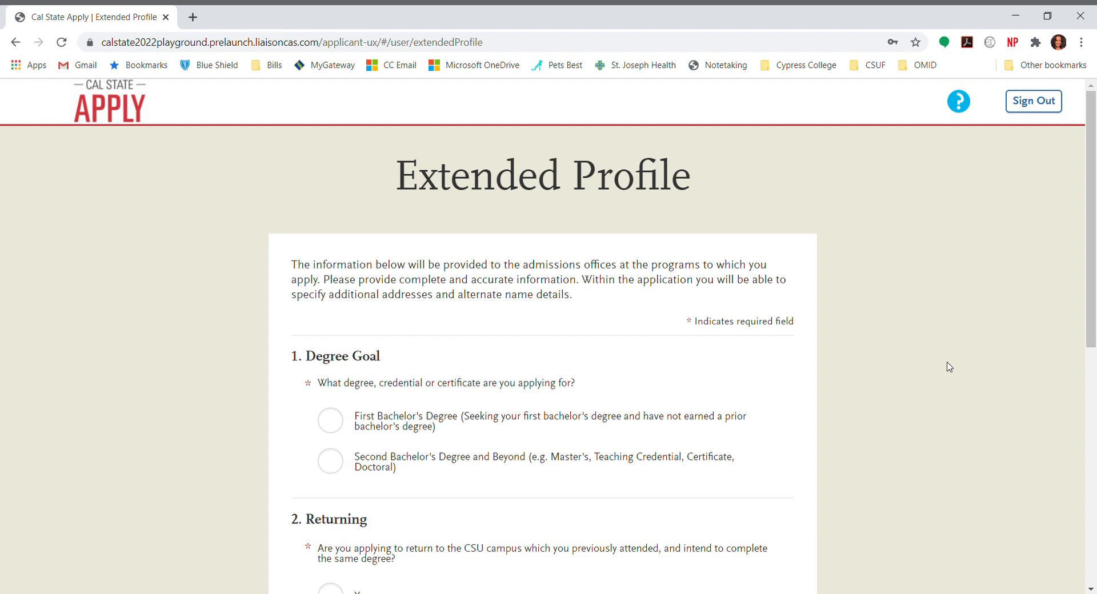
Set the Degree Goal in the Extended Profile to First Bachelor's Degree
scroll(949, 367, "down", 2)
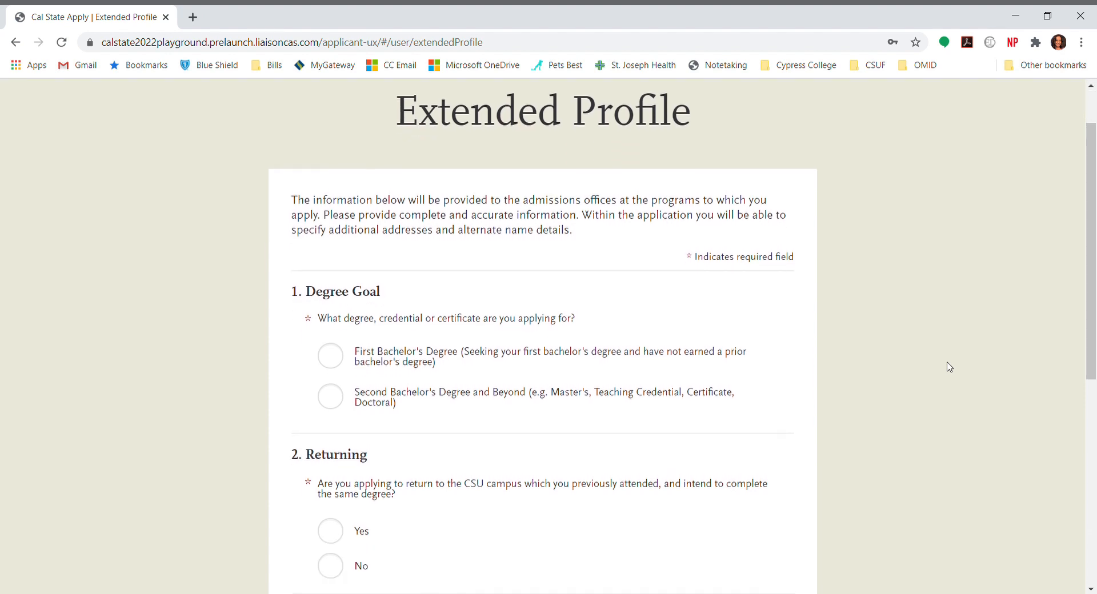
scroll(949, 367, "down", 1)
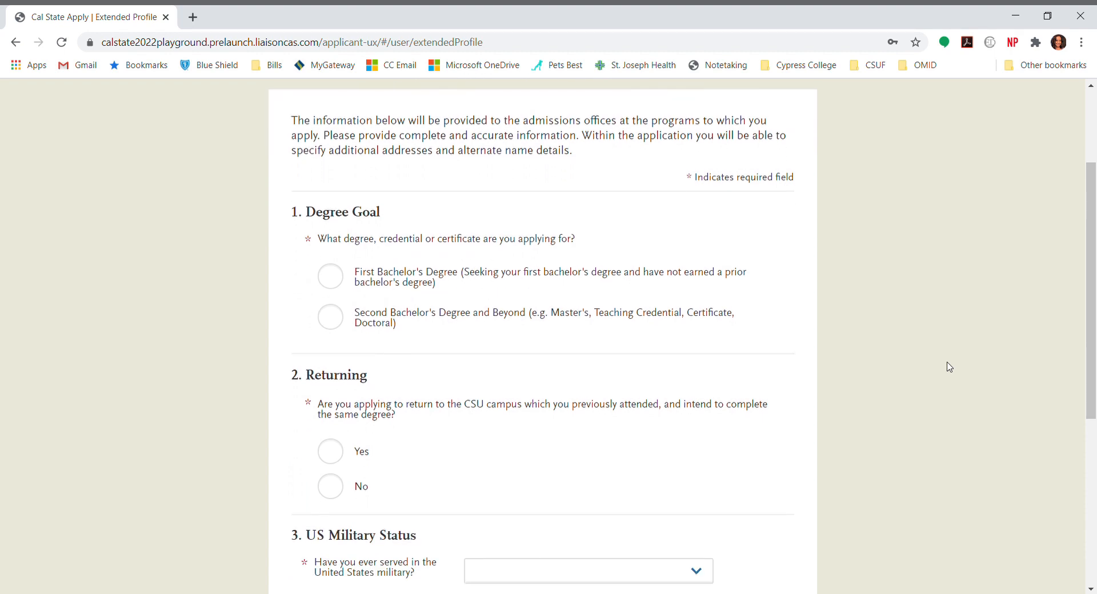
left_click(338, 289)
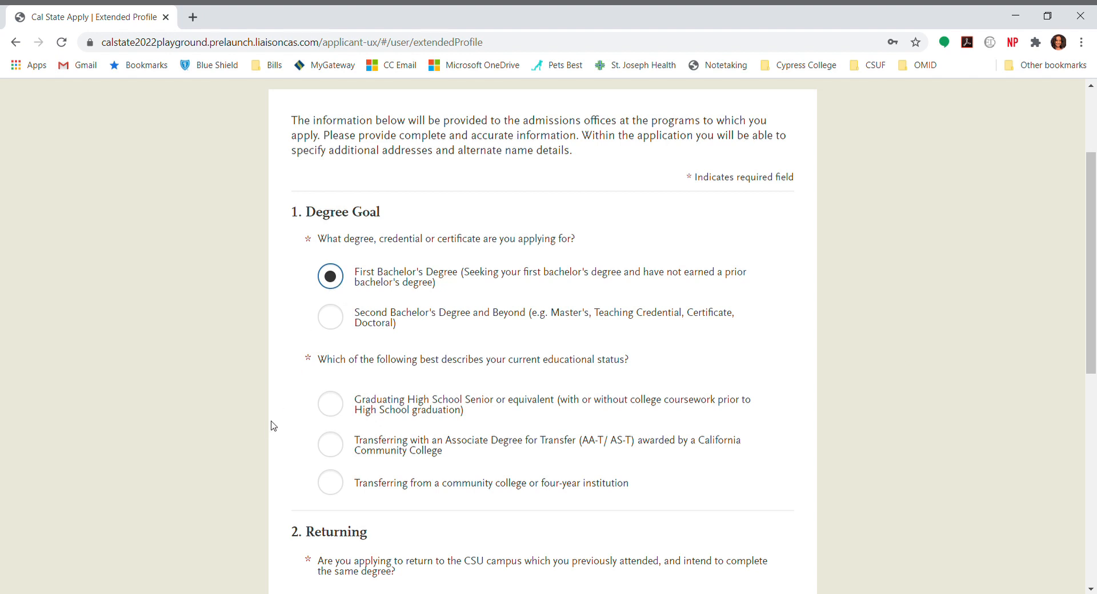
Try the status of transferring with an Associate Degree for Transfer, choosing Cypress College and an ADT program beginning with "psy"
scroll(271, 427, "down", 1)
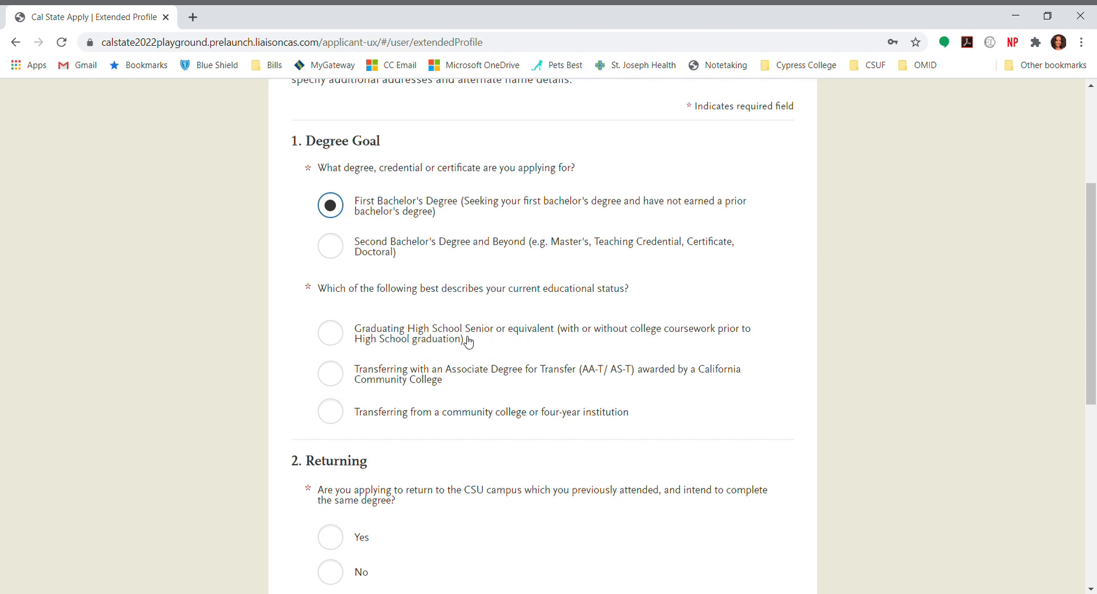
scroll(468, 342, "down", 1)
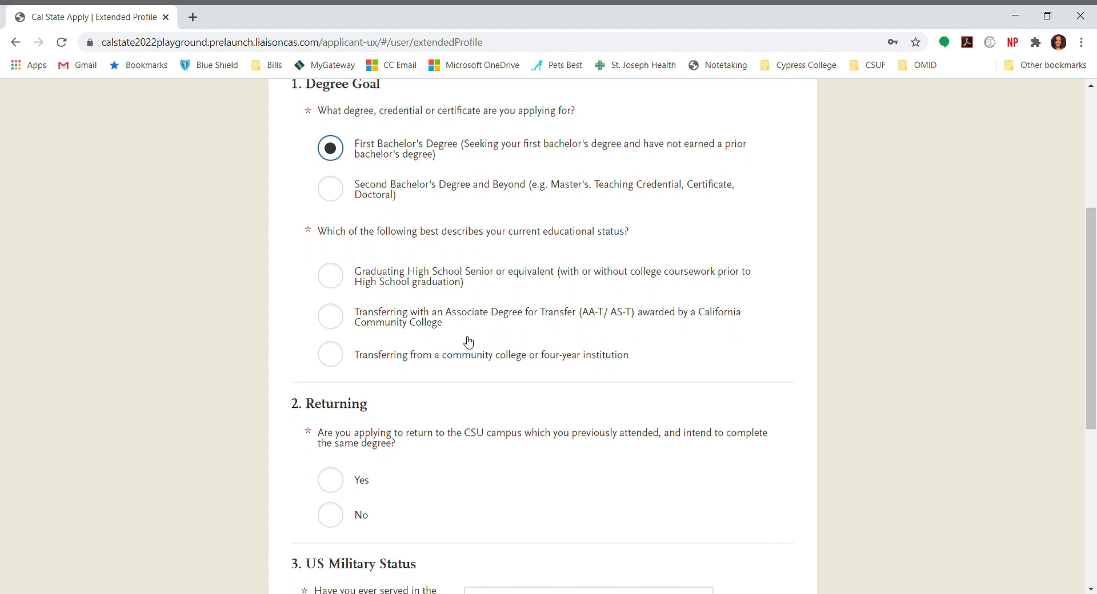
scroll(463, 337, "down", 1)
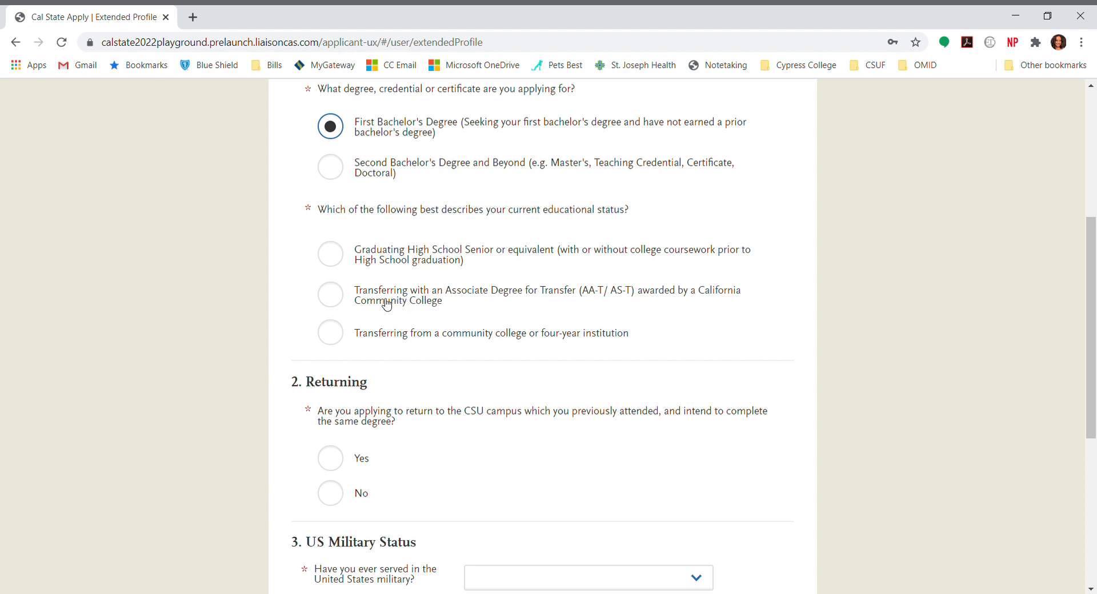
left_click(340, 299)
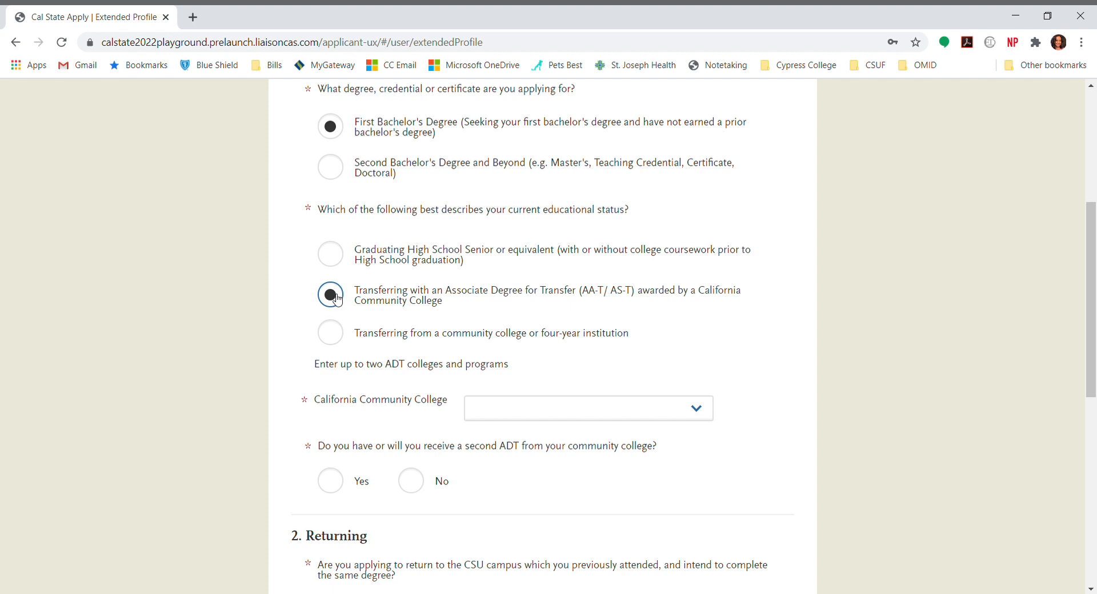
key("Tab")
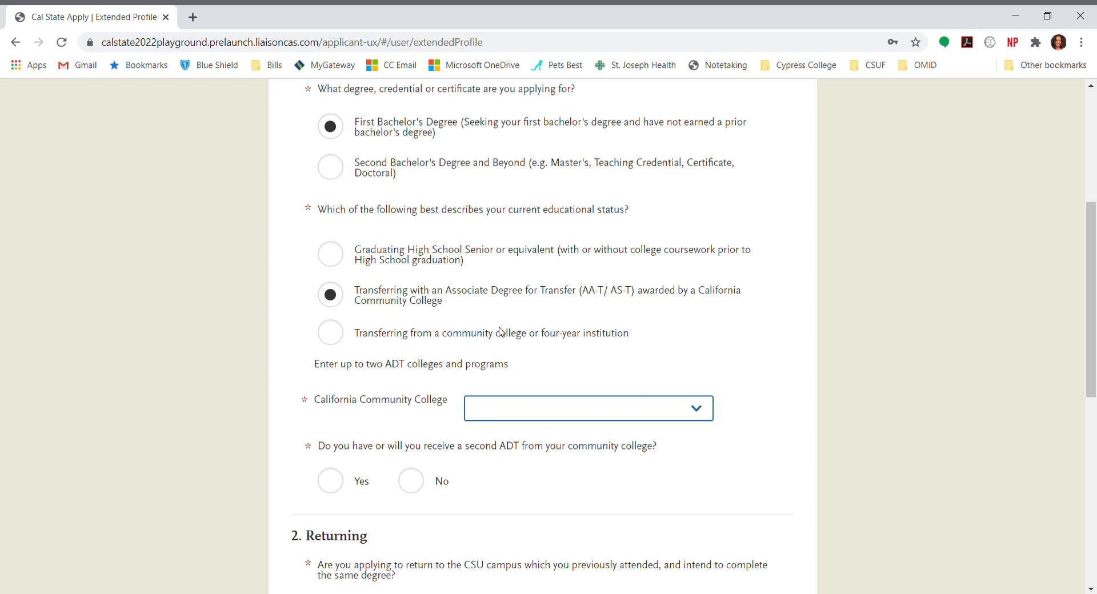
type("cypress")
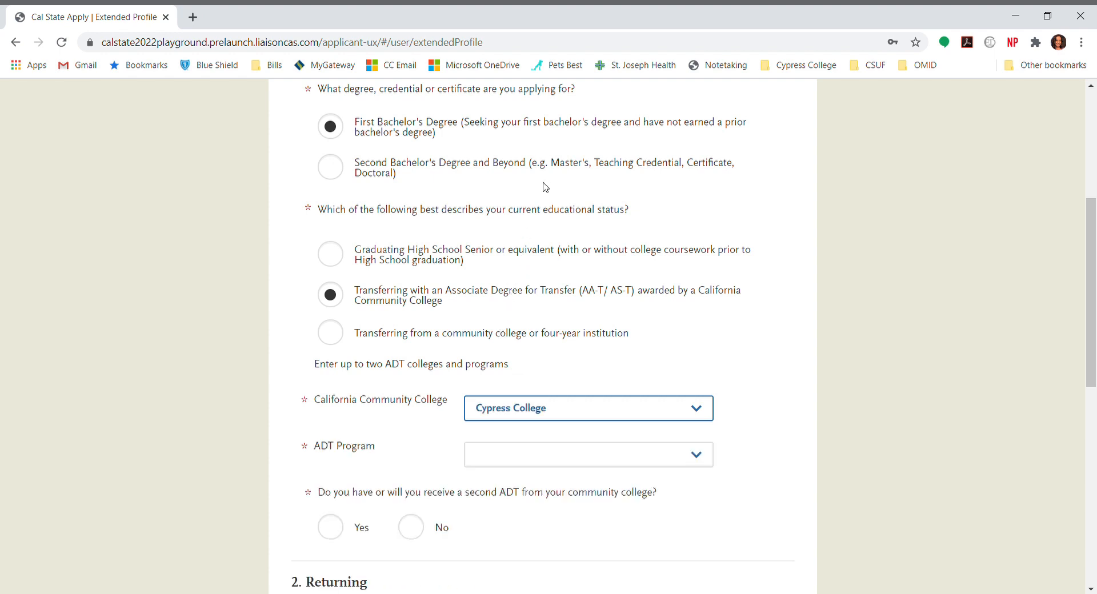
key("Tab")
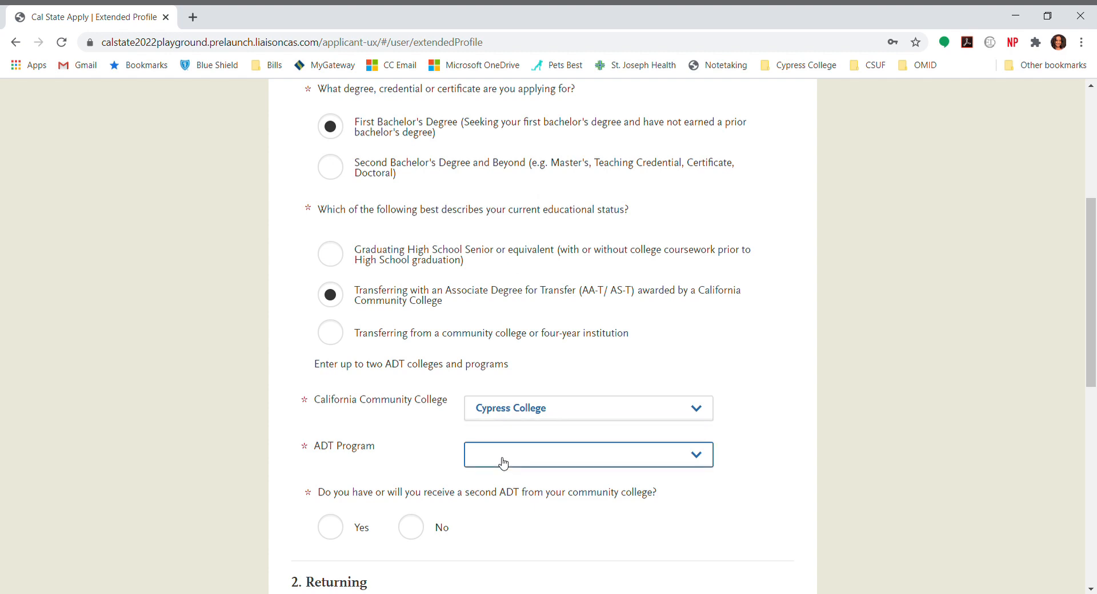
type("psy")
Set the educational status to transferring from a community college or four-year institution, with 60 or more semester or 90 quarter hours earned
left_click(340, 344)
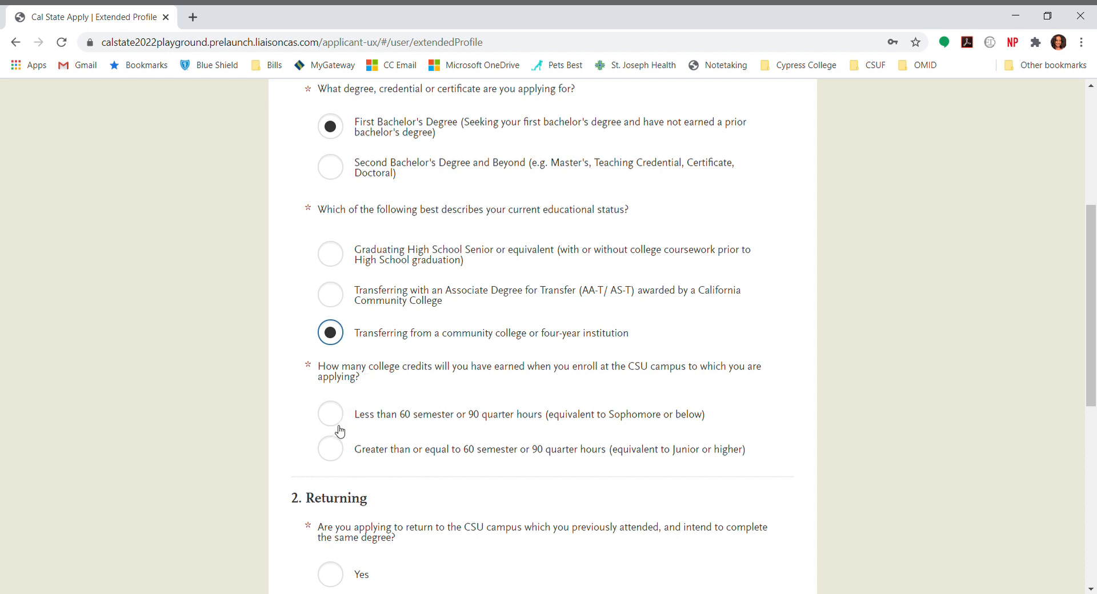
left_click(333, 456)
Answer No to returning to a previously attended CSU campus and state no service in the US military
scroll(305, 473, "down", 6)
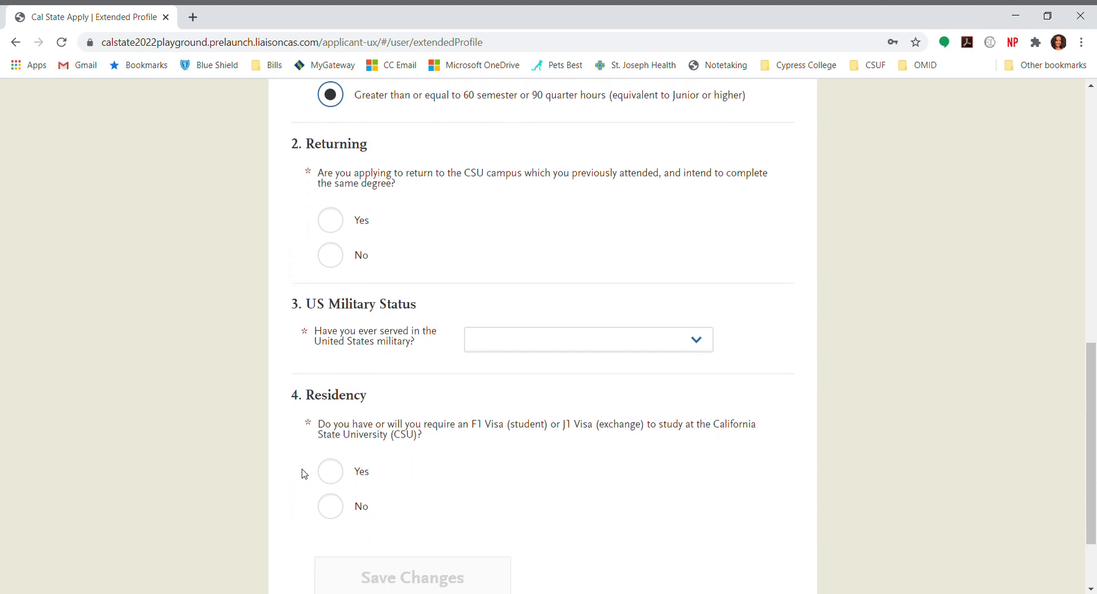
scroll(304, 473, "down", 1)
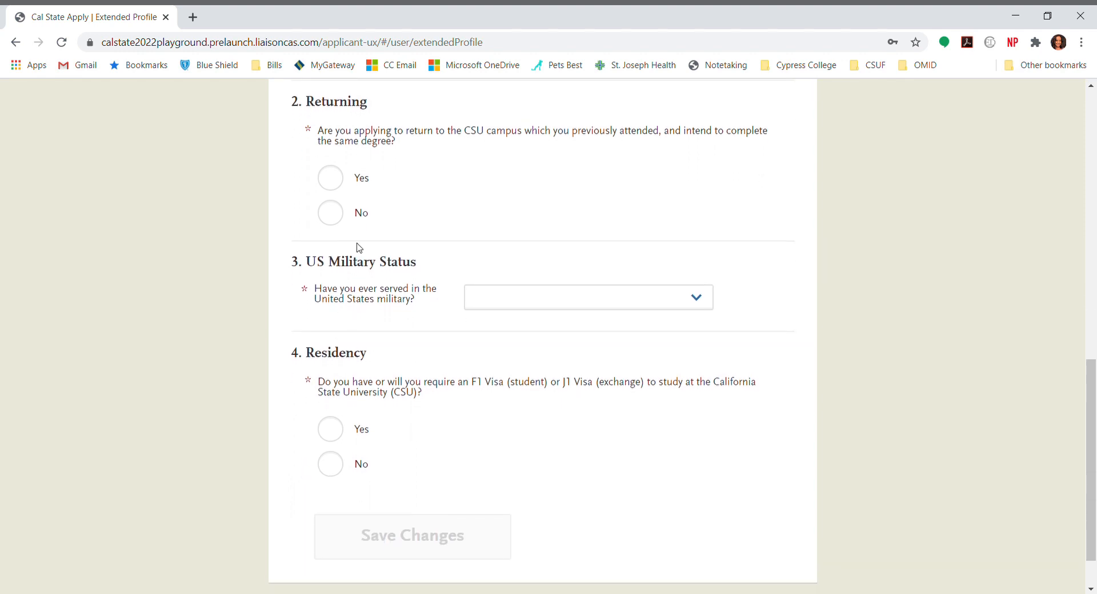
left_click(340, 216)
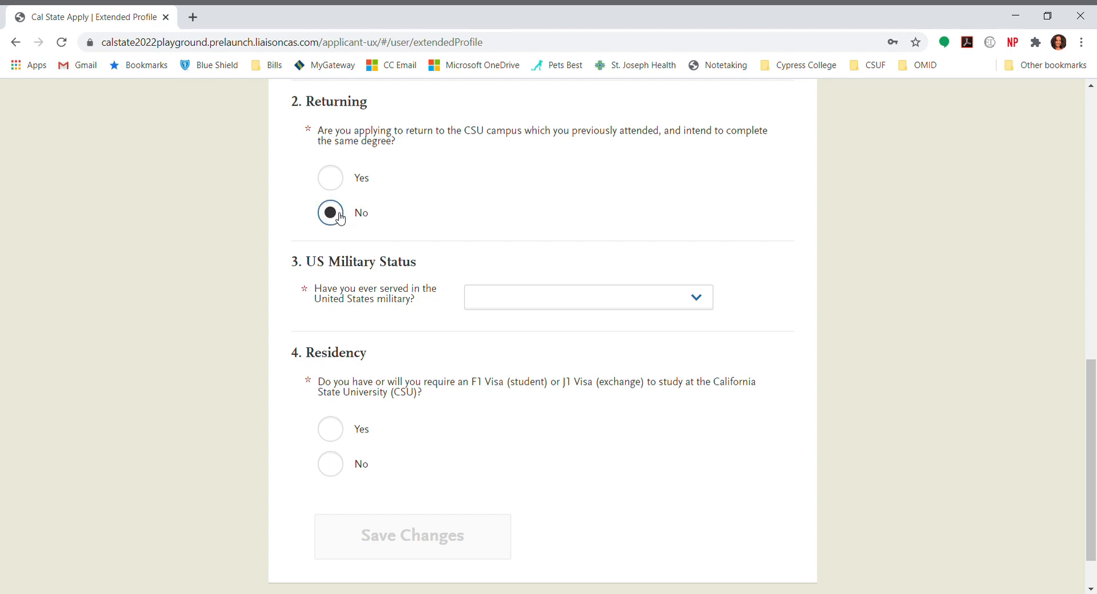
left_click(517, 301)
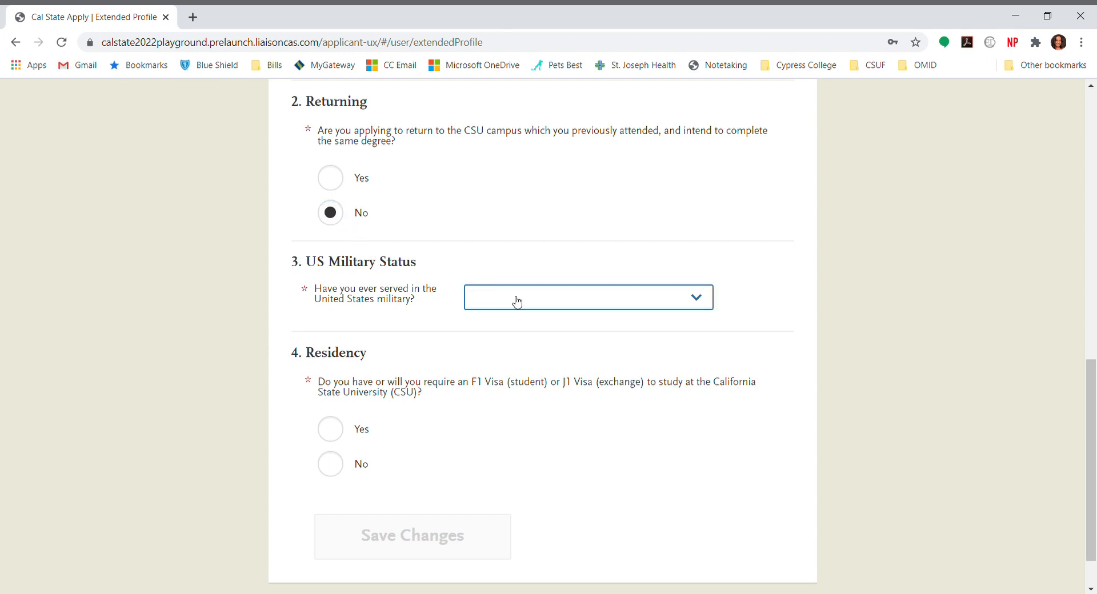
left_click(526, 344)
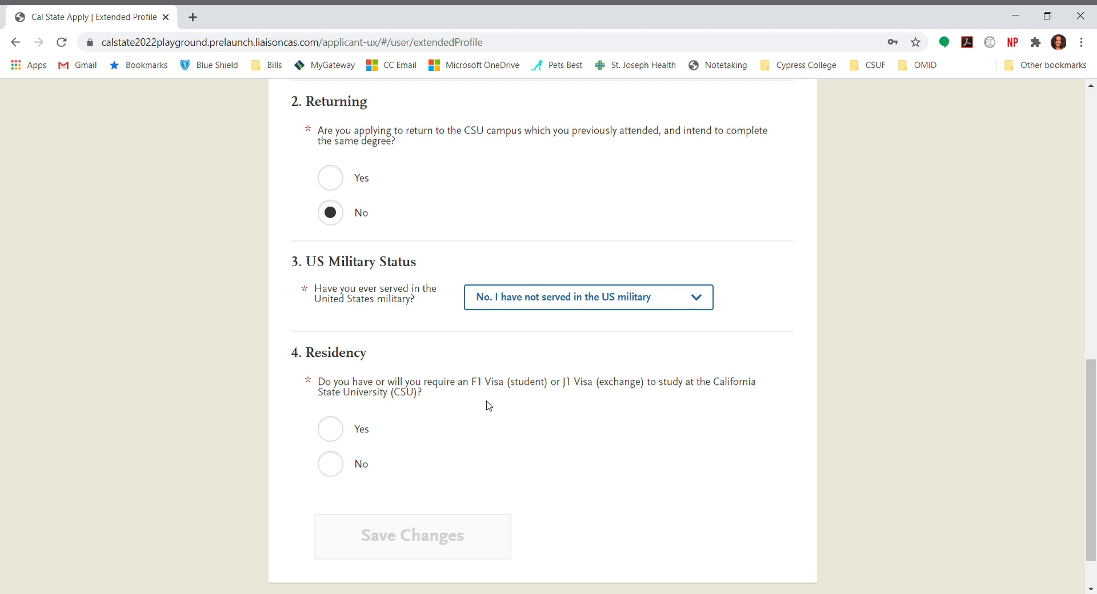
Complete the Residency section with No for an F1 or J1 visa and California as permanent home, and save the profile
scroll(489, 405, "down", 1)
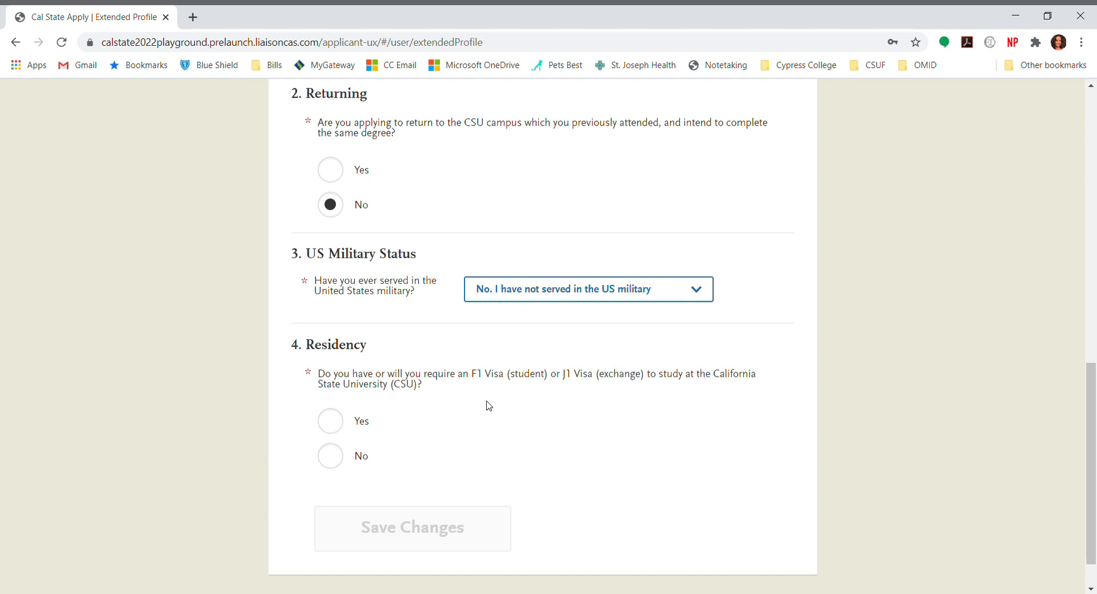
left_click(331, 456)
scroll(504, 453, "down", 3)
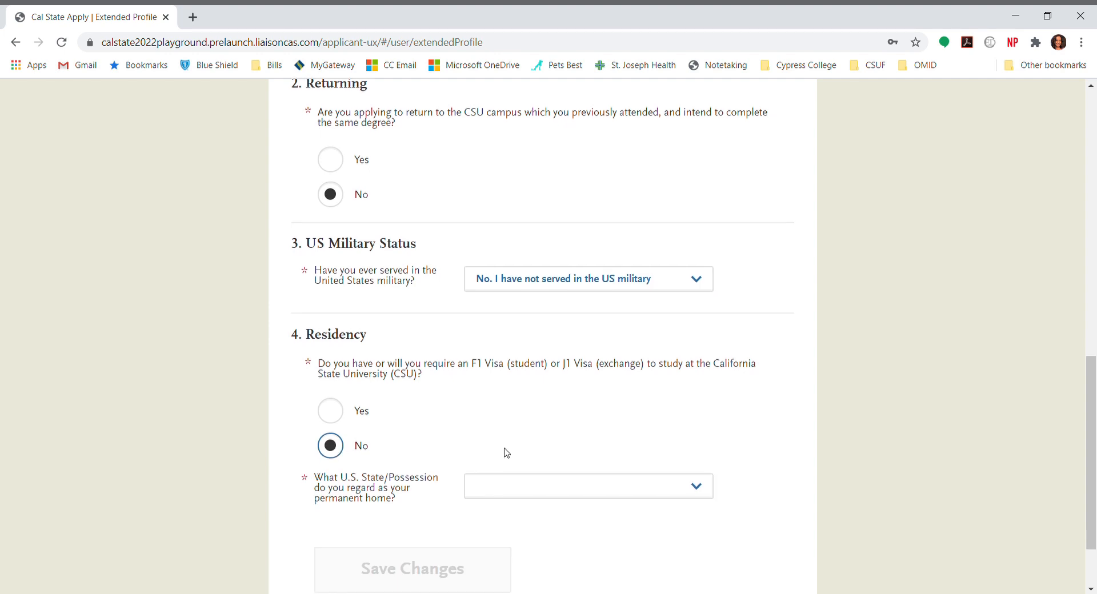
left_click(562, 394)
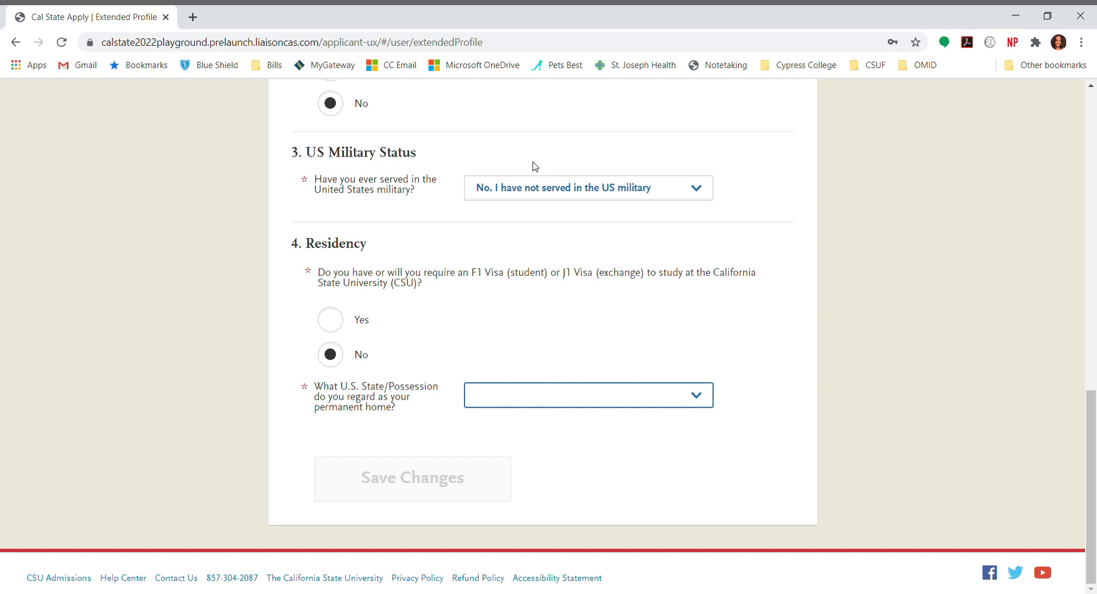
key("c")
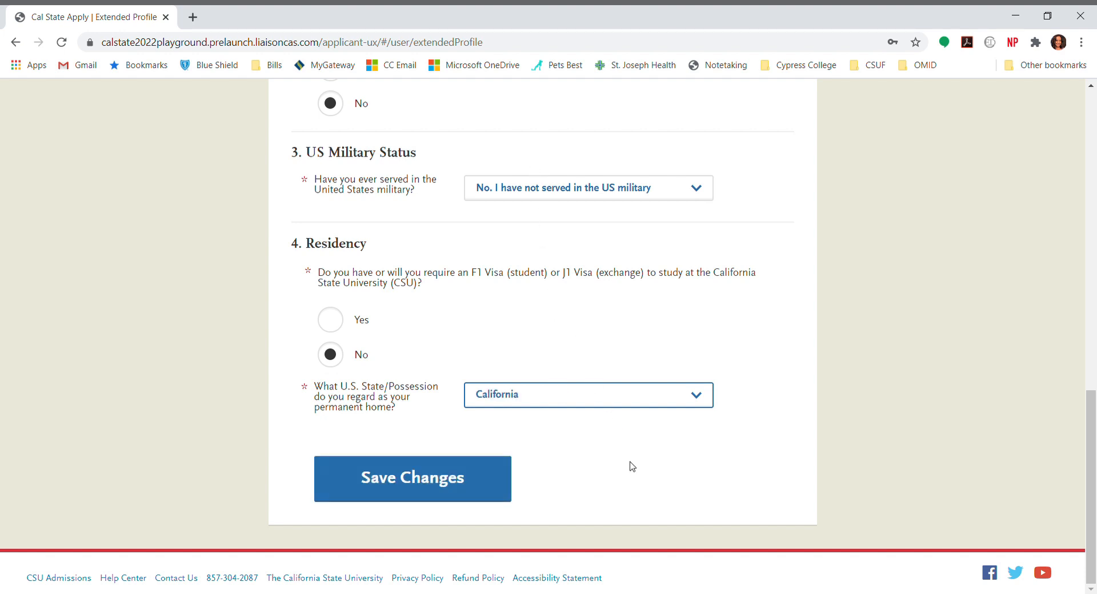
left_click(638, 478)
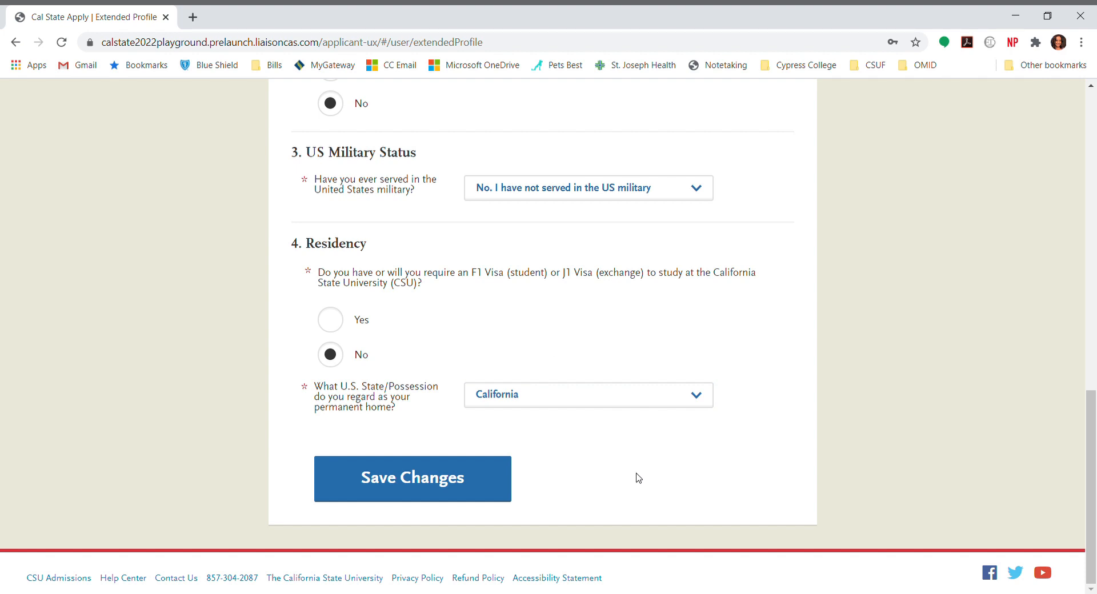
left_click(497, 477)
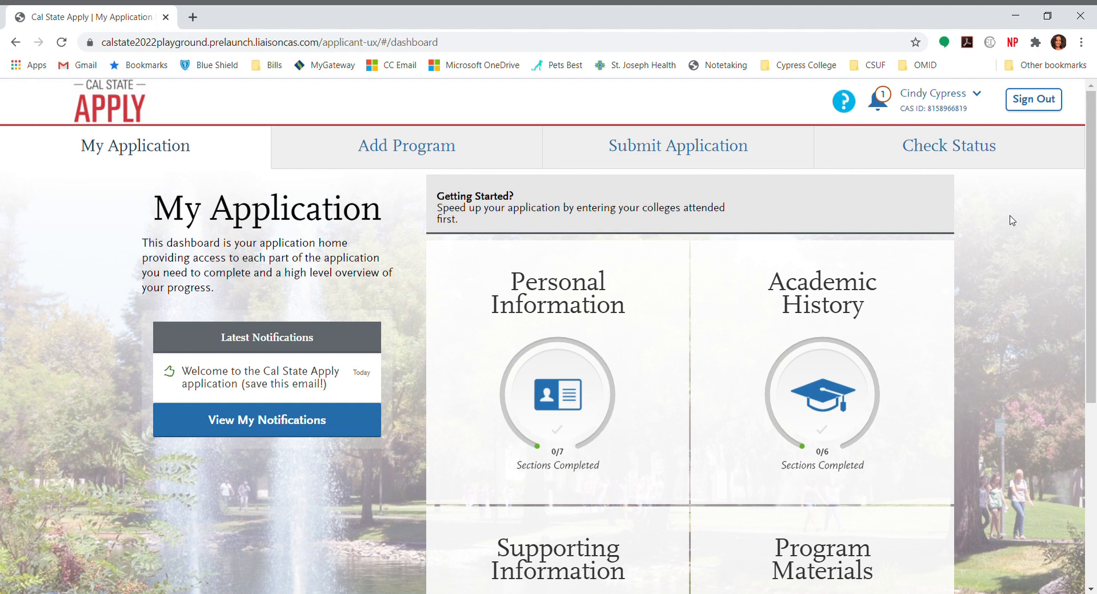
Reopen the Extended Profile from the applicant's account options and review the saved degree goal and educational status answers
left_click(909, 99)
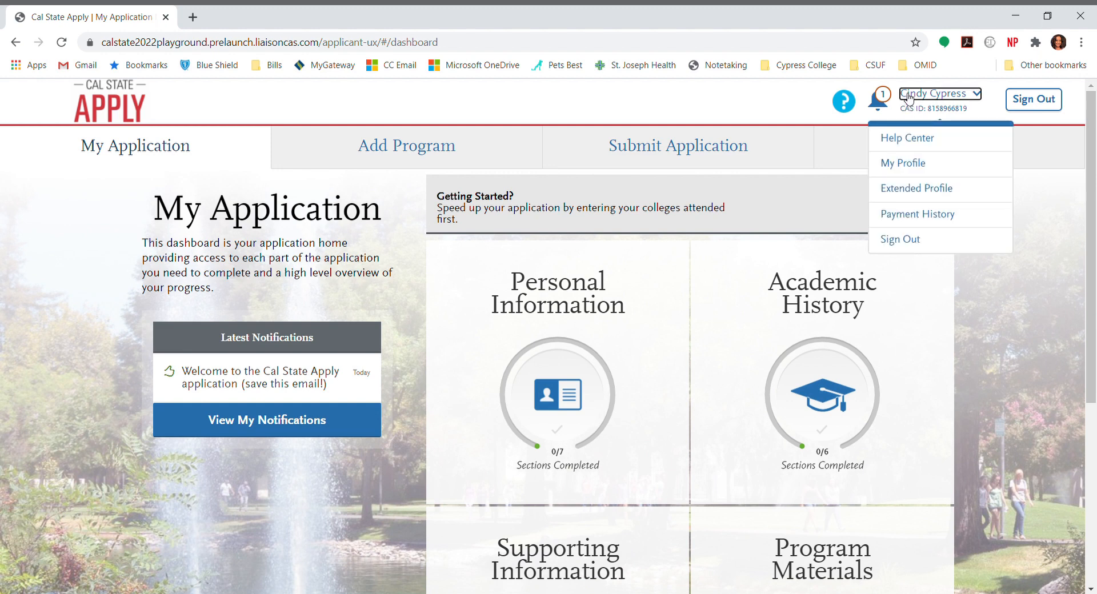
left_click(909, 193)
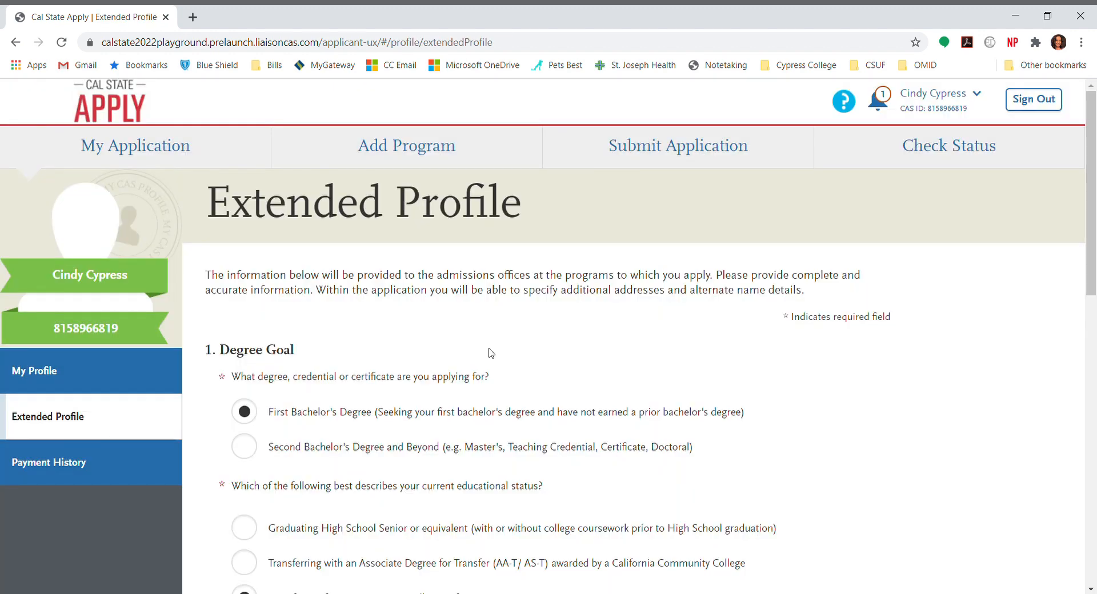
scroll(489, 352, "down", 2)
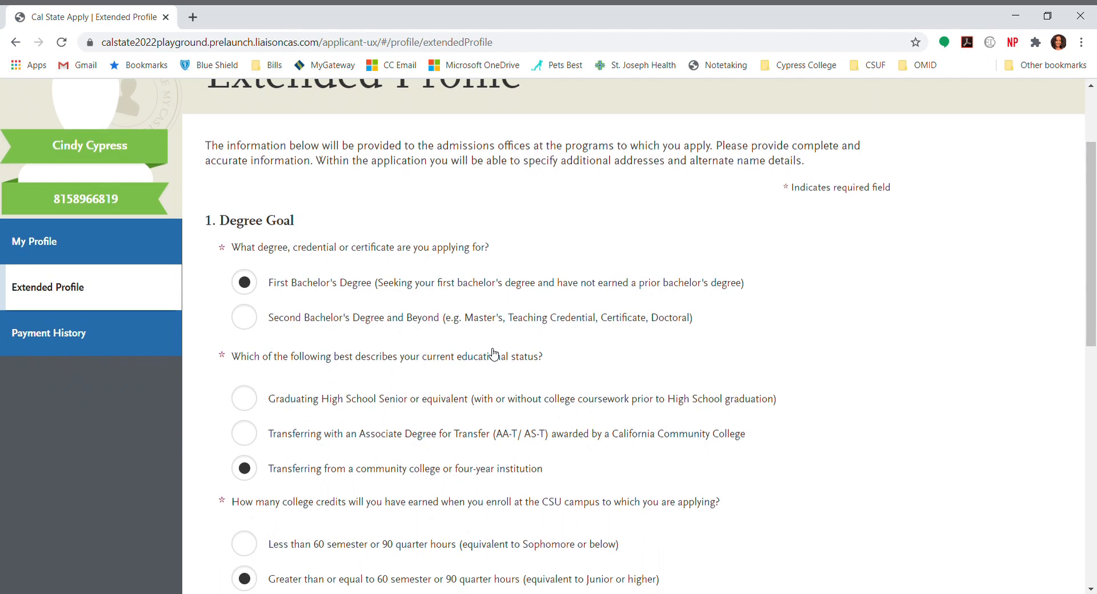
scroll(493, 353, "down", 1)
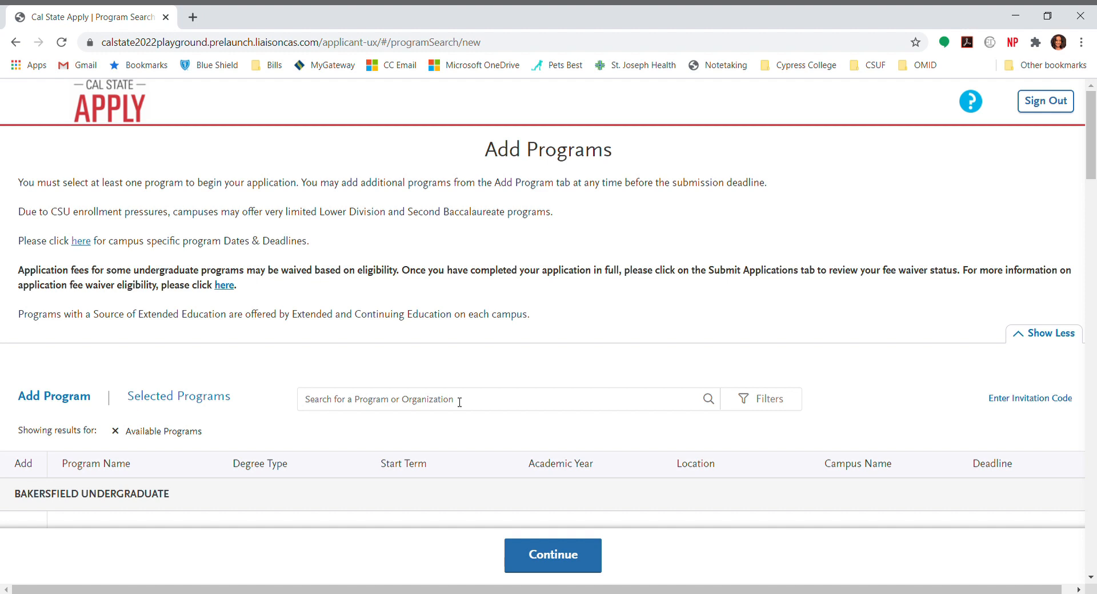
Search the programs for psychology and add the Fall 2021 Psychology BA at CSU Bakersfield
left_click(420, 408)
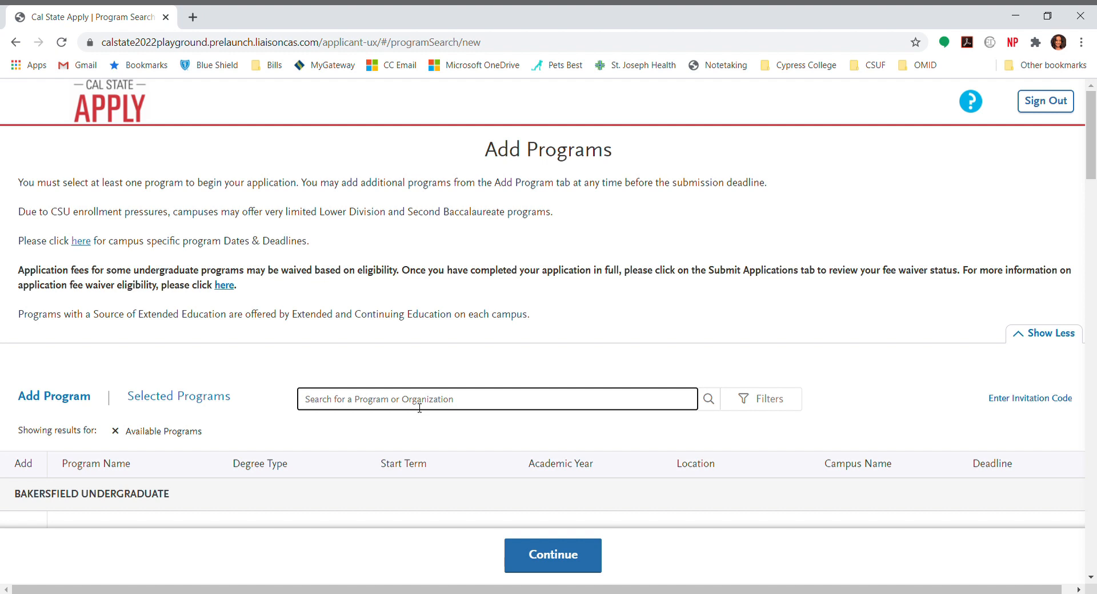
type("psychology")
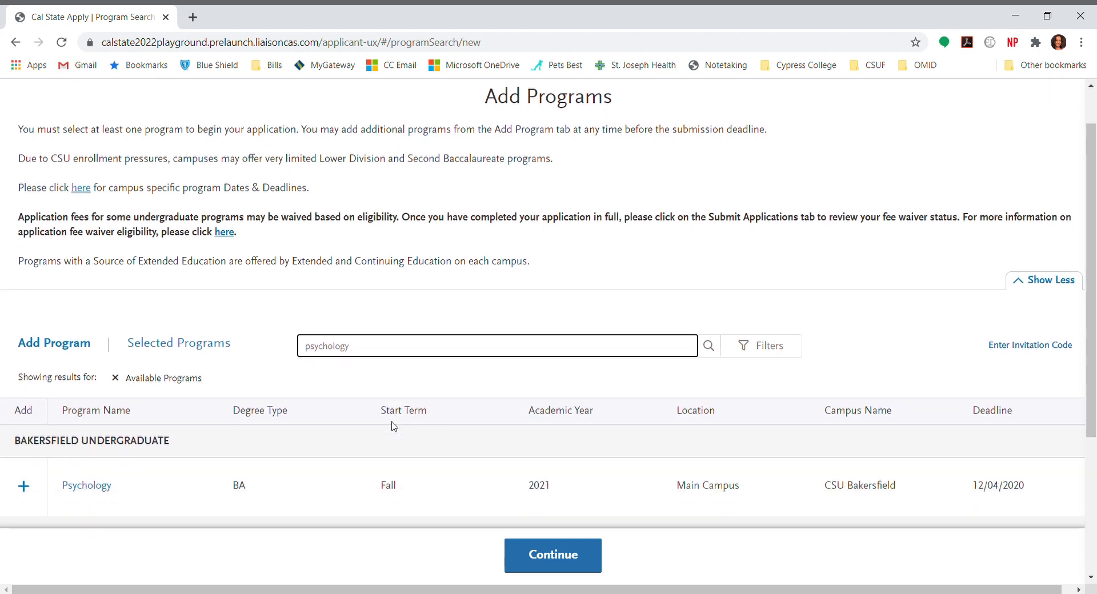
scroll(394, 426, "down", 5)
scroll(394, 426, "up", 4)
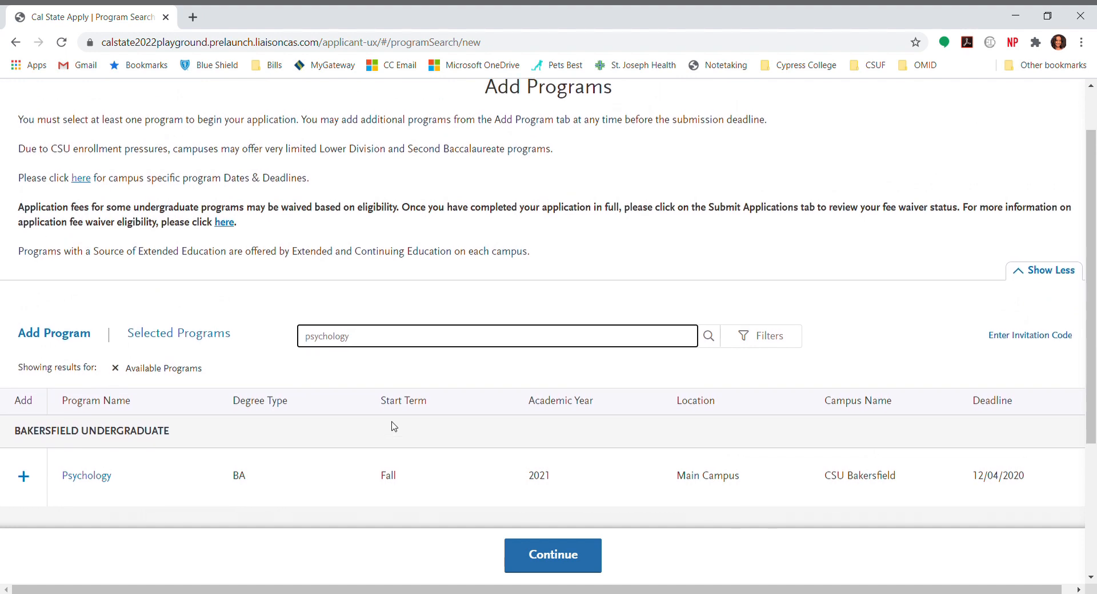
scroll(394, 426, "down", 4)
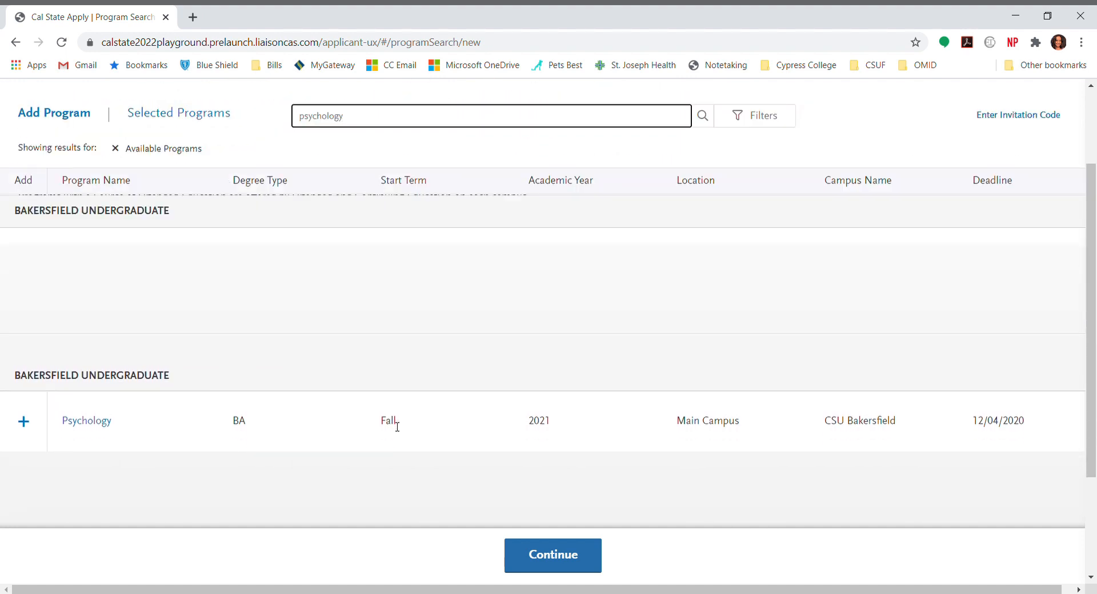
scroll(397, 427, "down", 1)
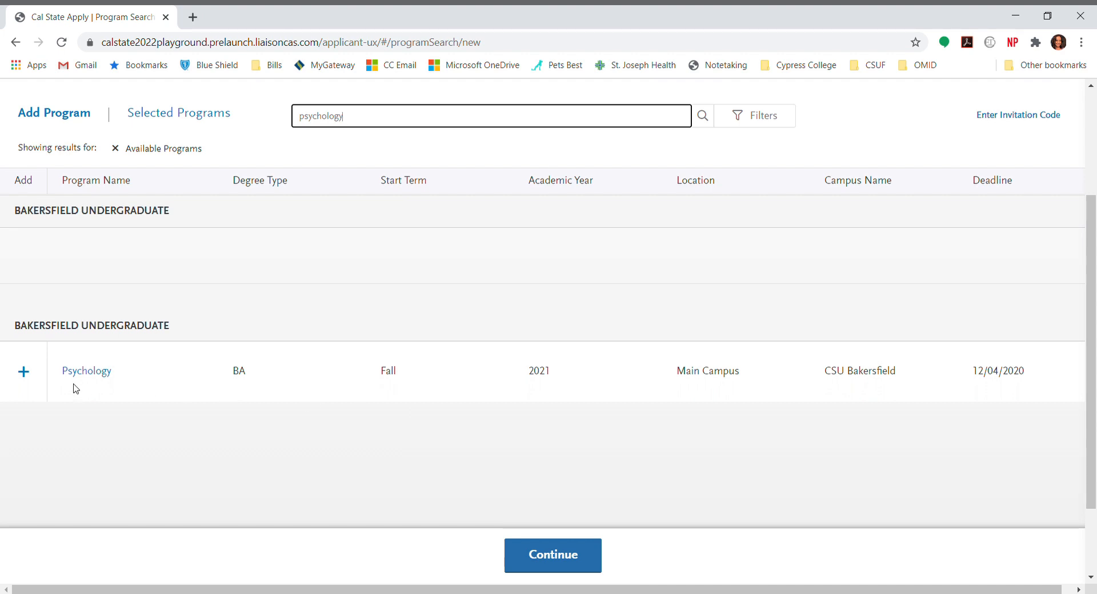
left_click(31, 378)
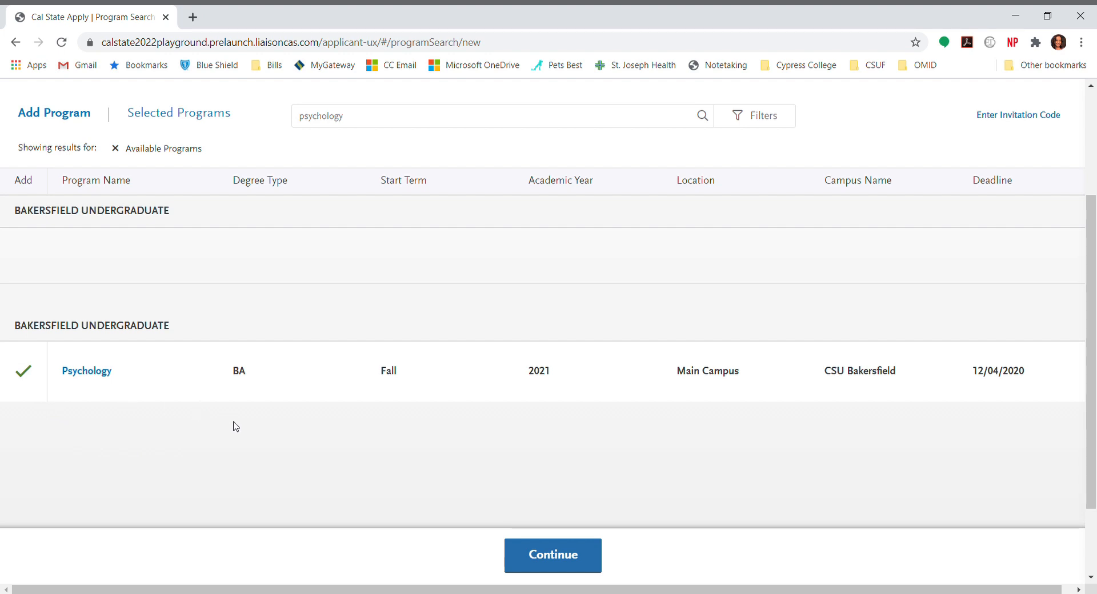
Delete the Business Administration BS at CSU Monterey Bay from the selected programs
scroll(234, 425, "up", 5)
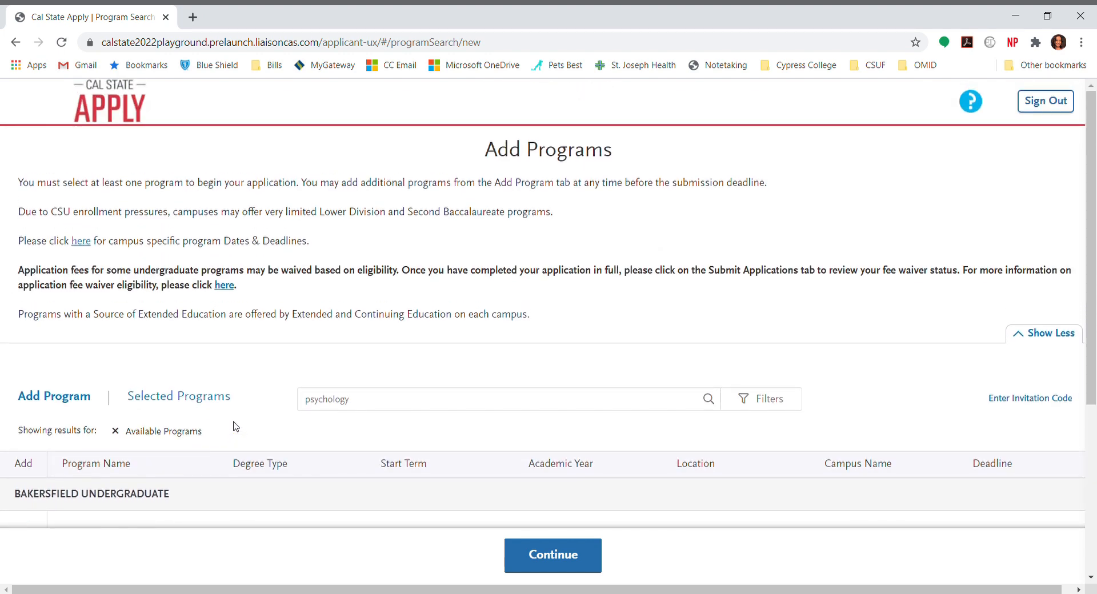
left_click(159, 403)
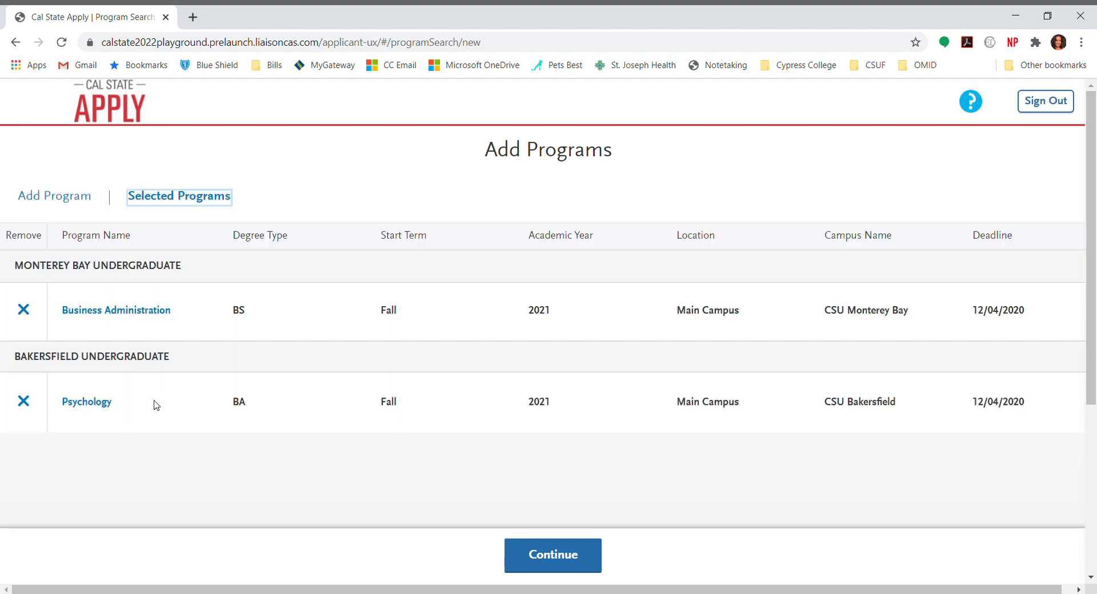
scroll(156, 406, "down", 1)
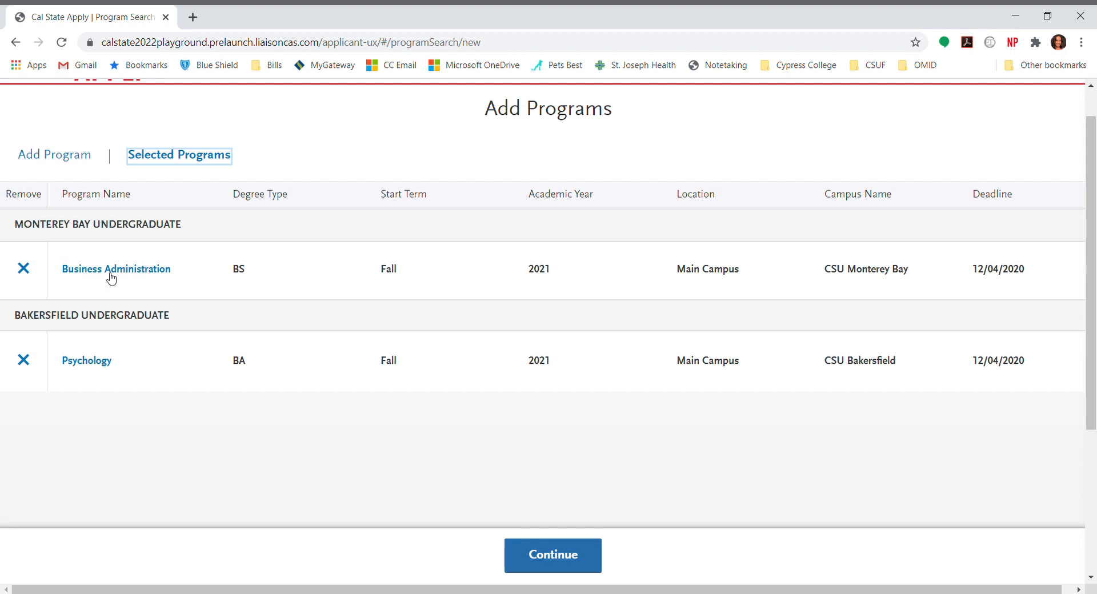
left_click(28, 272)
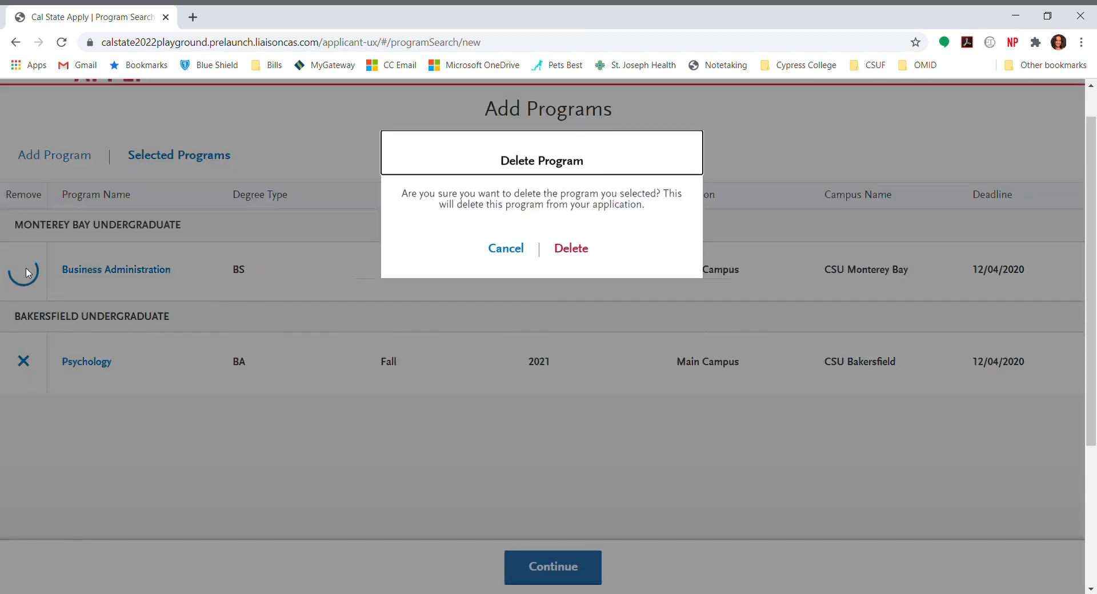
left_click(572, 249)
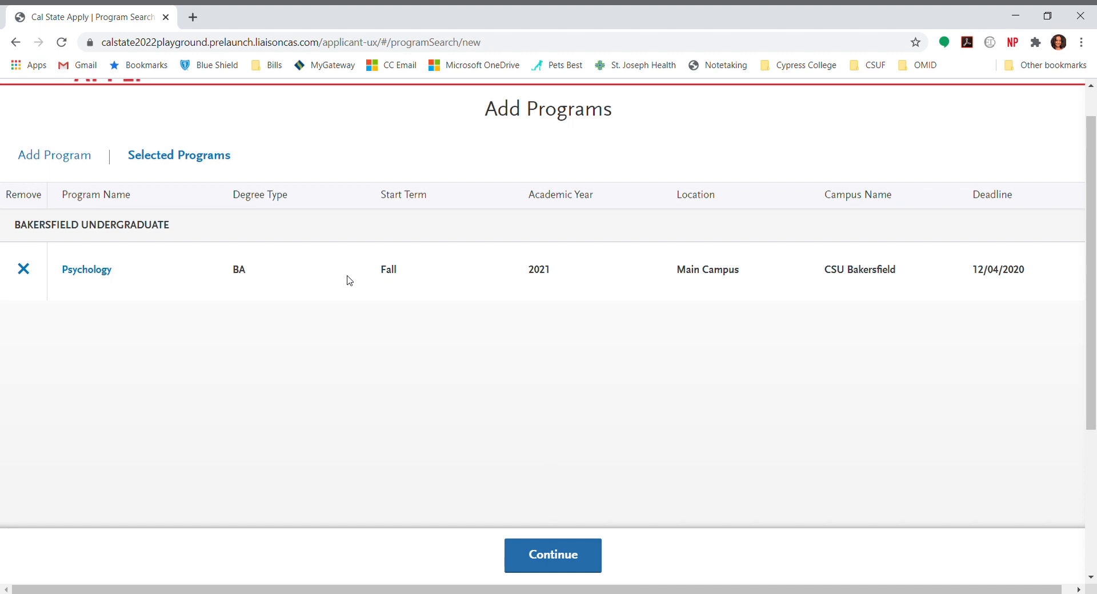
Finish adding programs, review the selected Bakersfield Psychology program, and proceed to the My Application dashboard
left_click(47, 160)
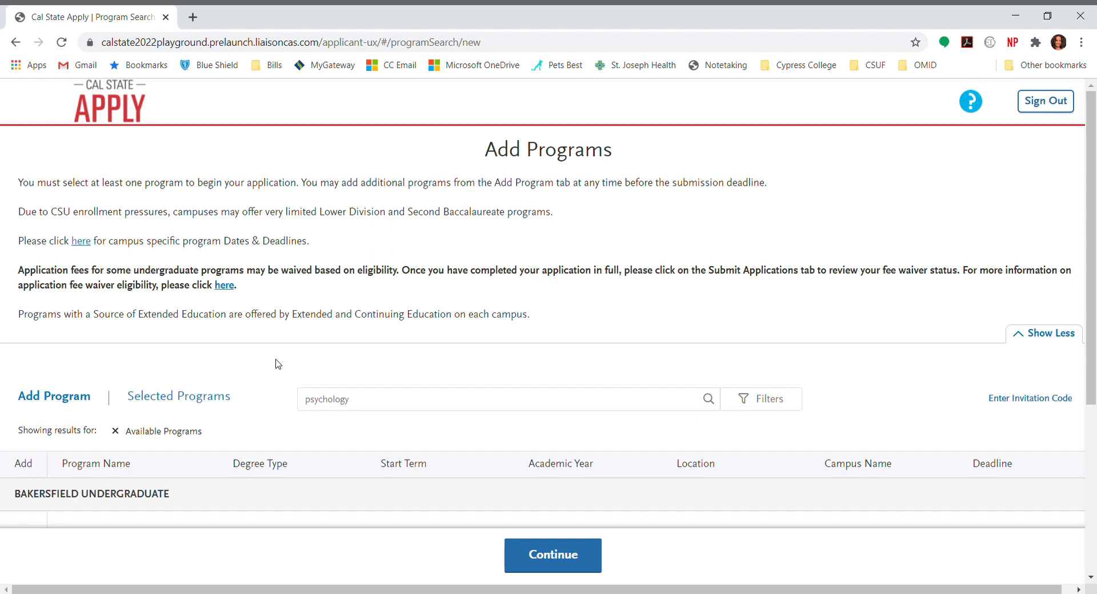
left_click(558, 557)
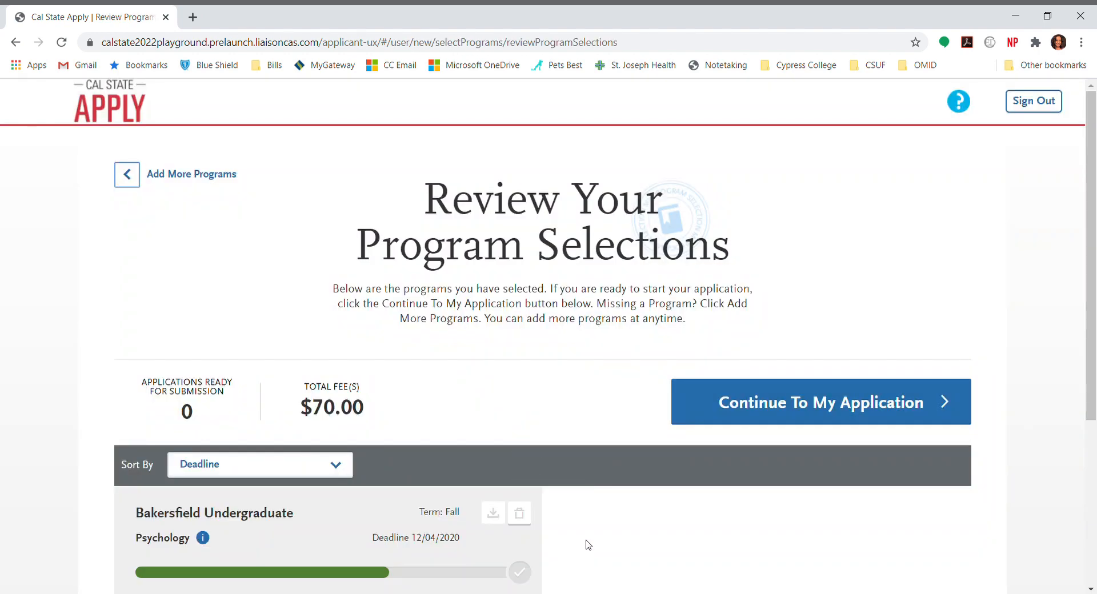
scroll(604, 543, "down", 2)
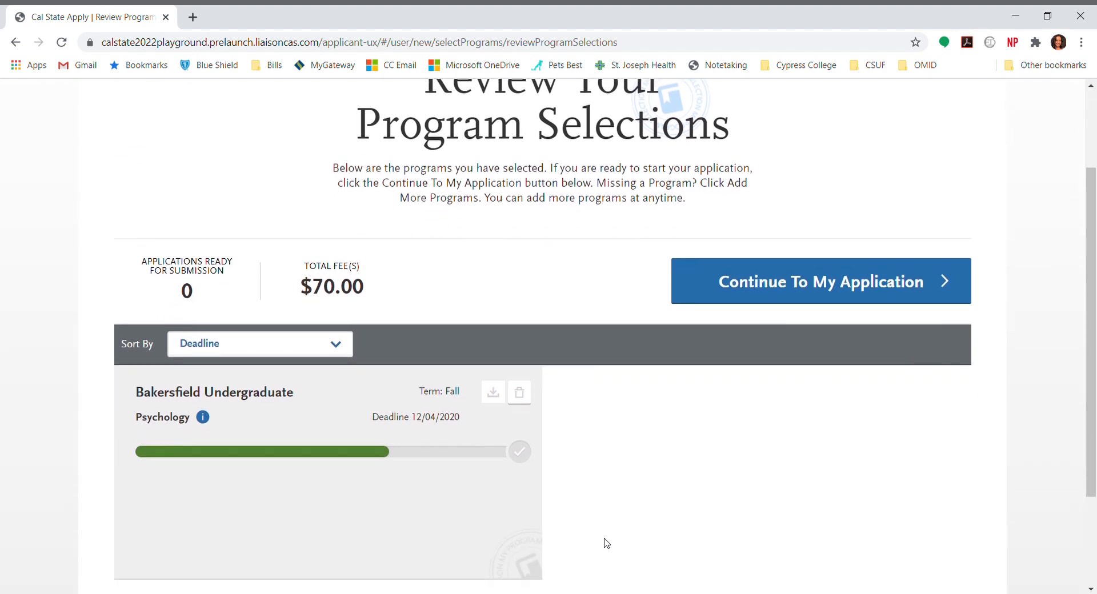
scroll(606, 543, "down", 1)
scroll(607, 543, "down", 1)
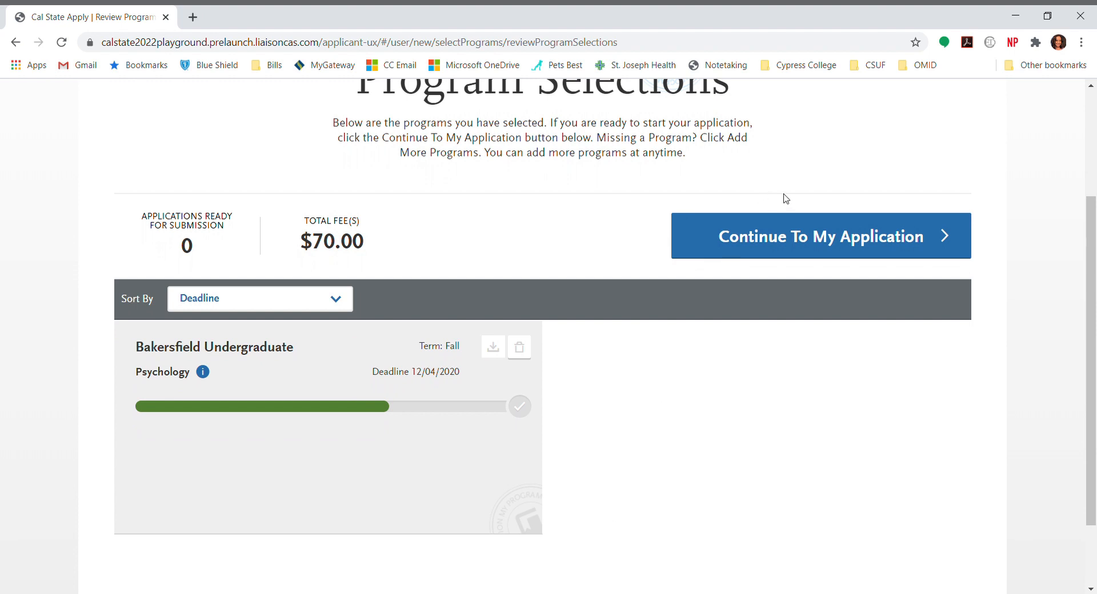
left_click(799, 253)
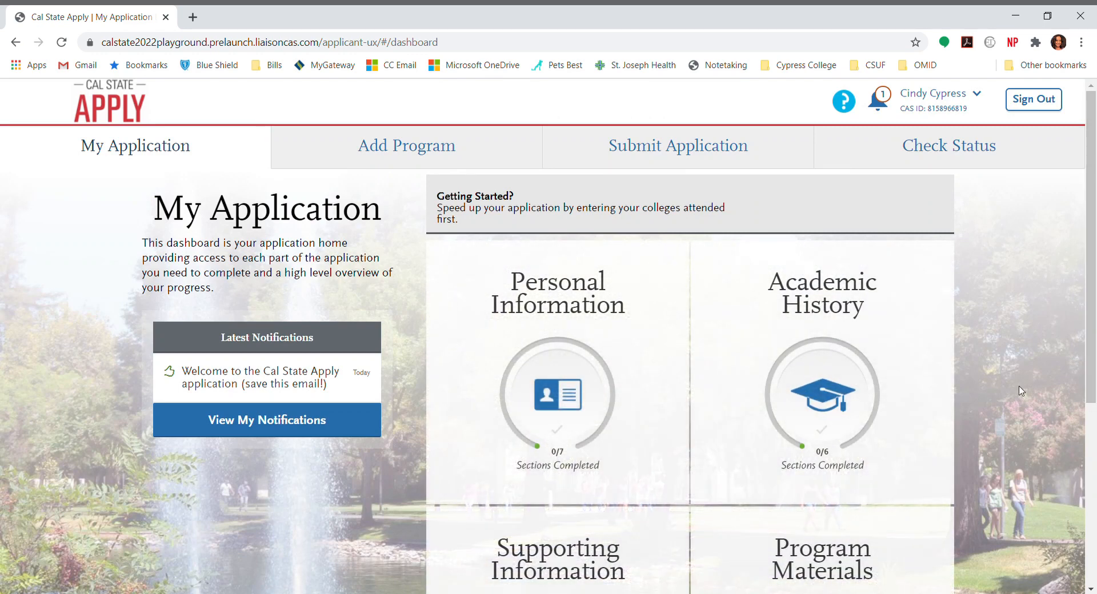
Open Citizenship/Residency Information within Personal Information and look over the U.S. citizenship question
scroll(1021, 391, "down", 2)
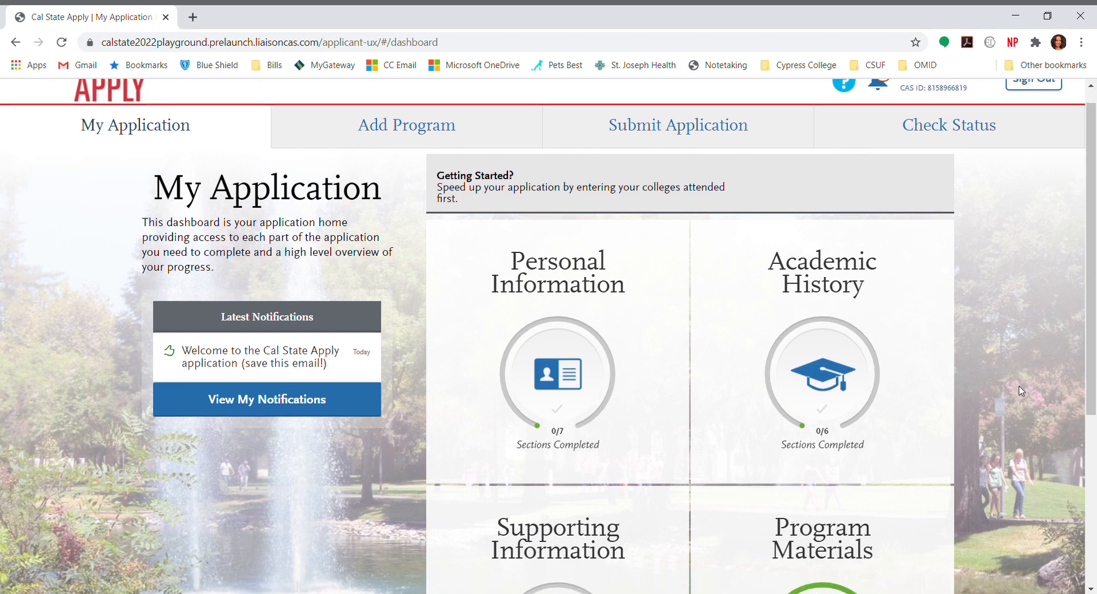
scroll(1021, 390, "down", 1)
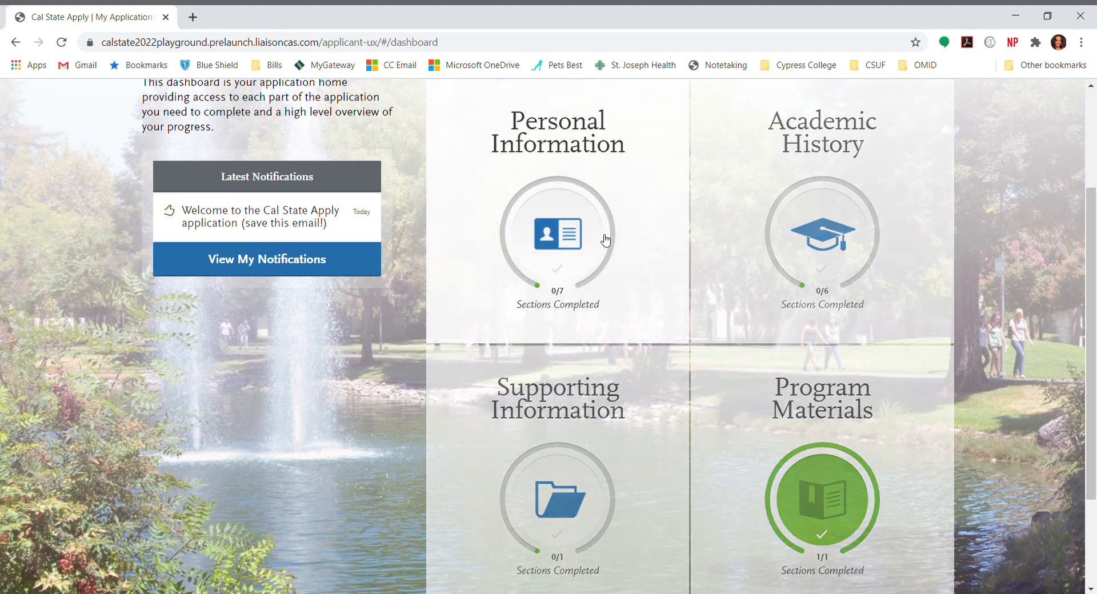
left_click(605, 240)
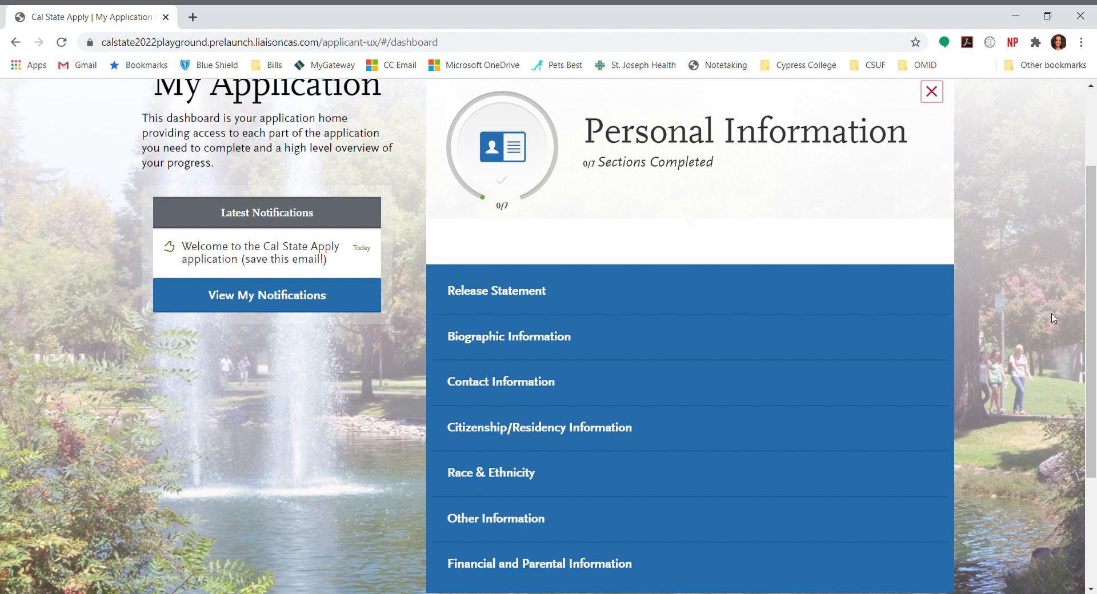
scroll(1054, 318, "down", 1)
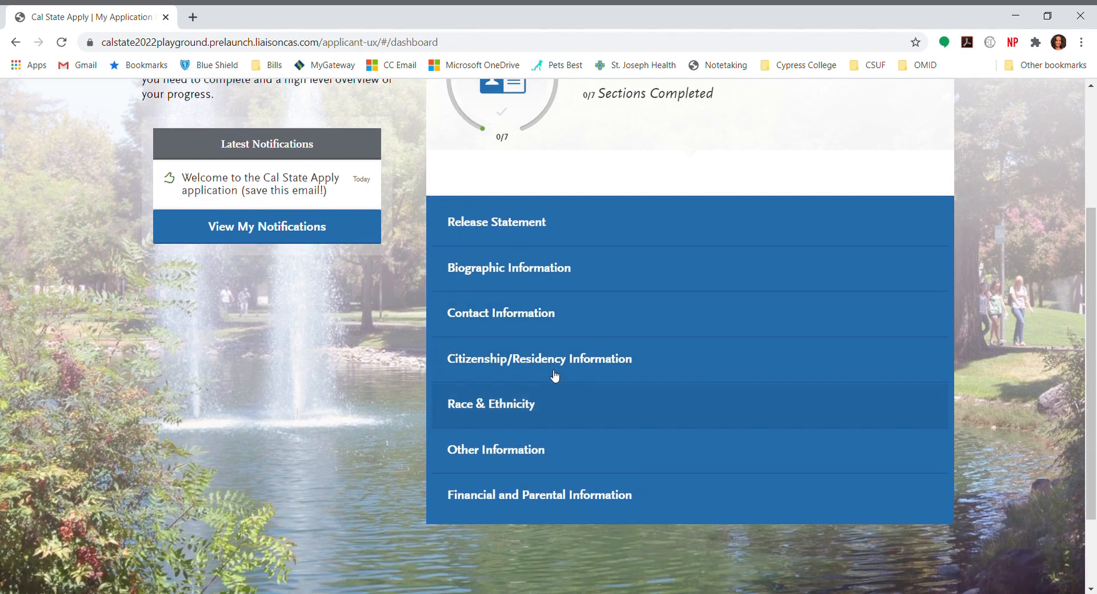
left_click(552, 374)
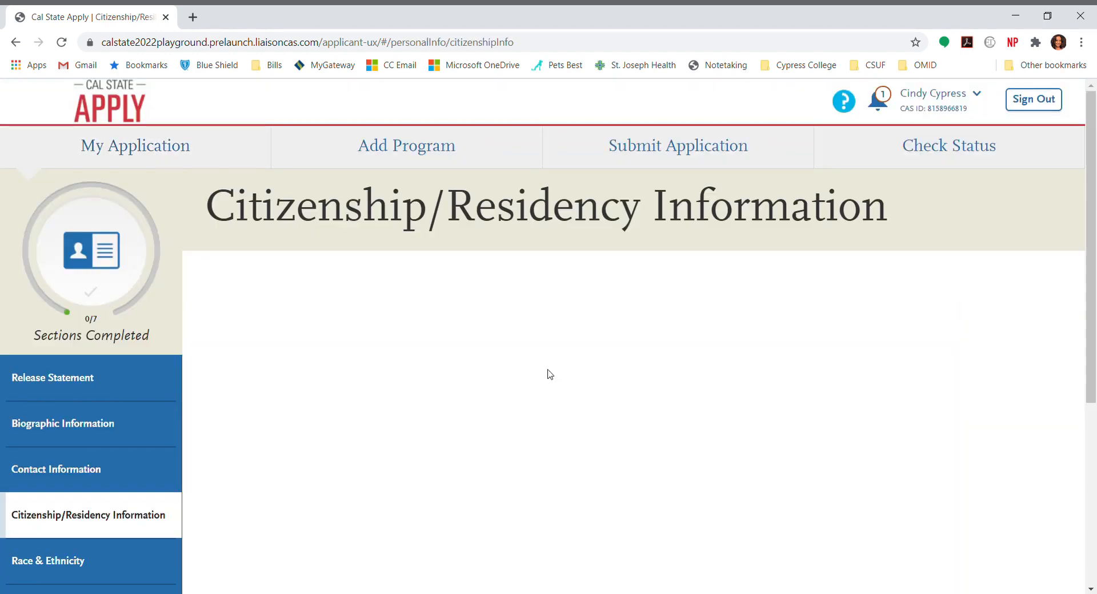
scroll(813, 487, "down", 2)
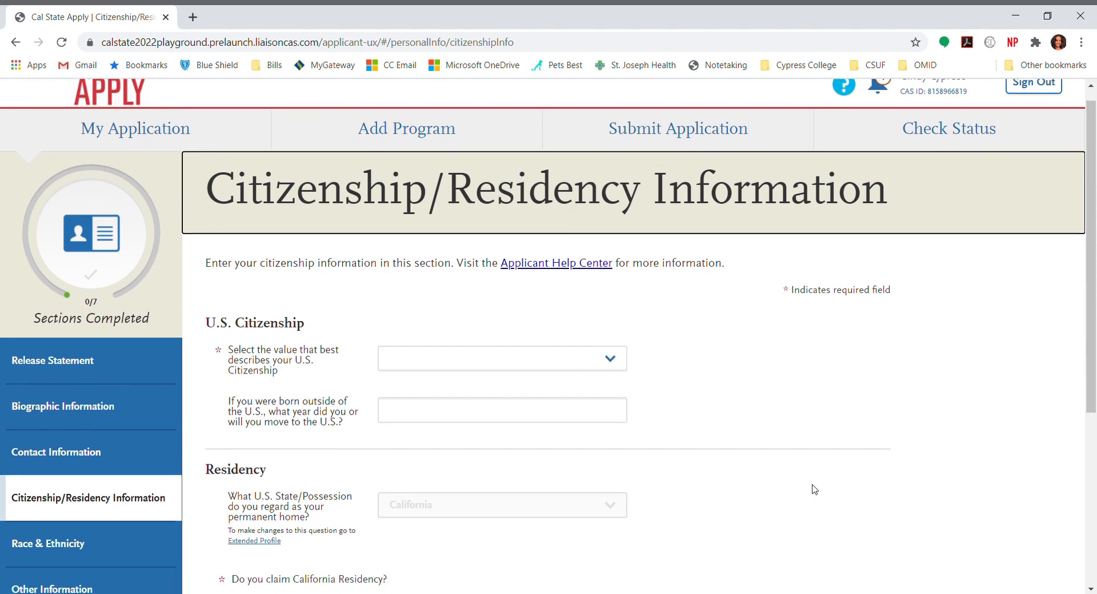
scroll(814, 489, "down", 1)
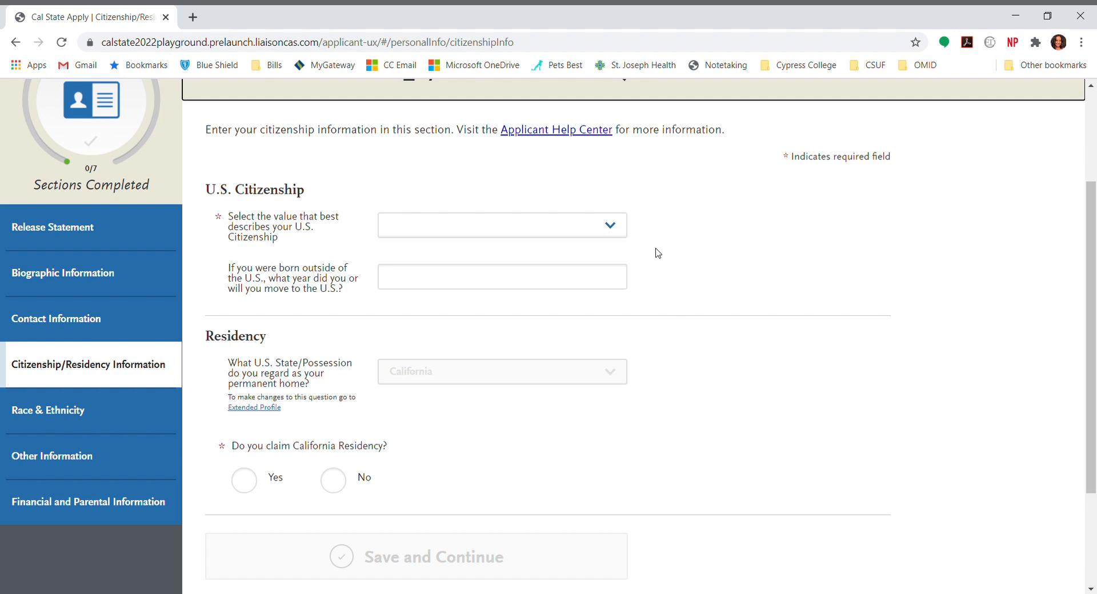
left_click(615, 235)
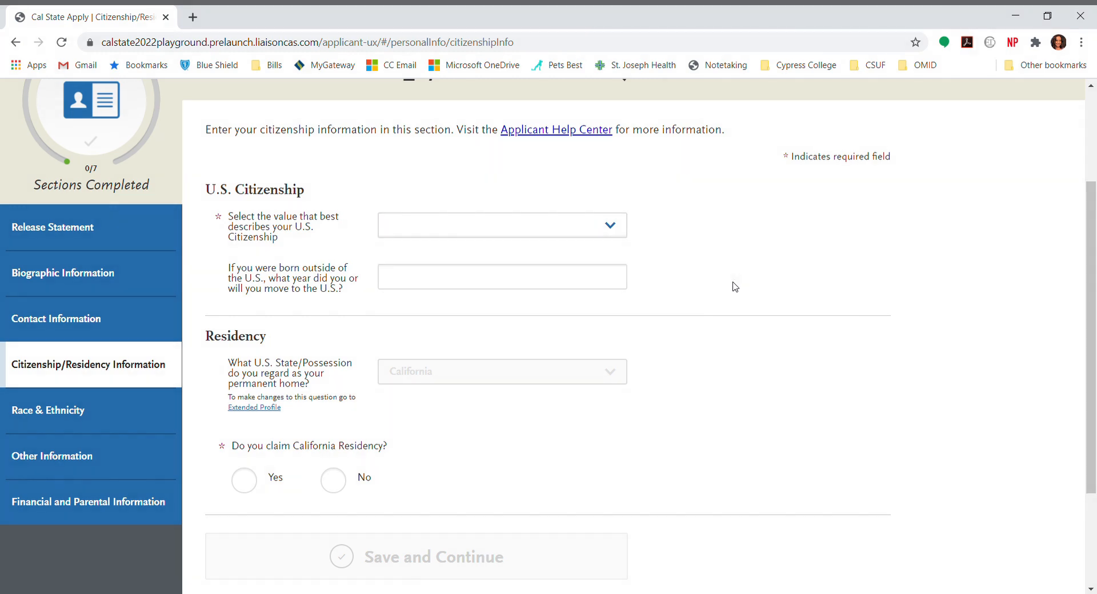
scroll(736, 287, "down", 3)
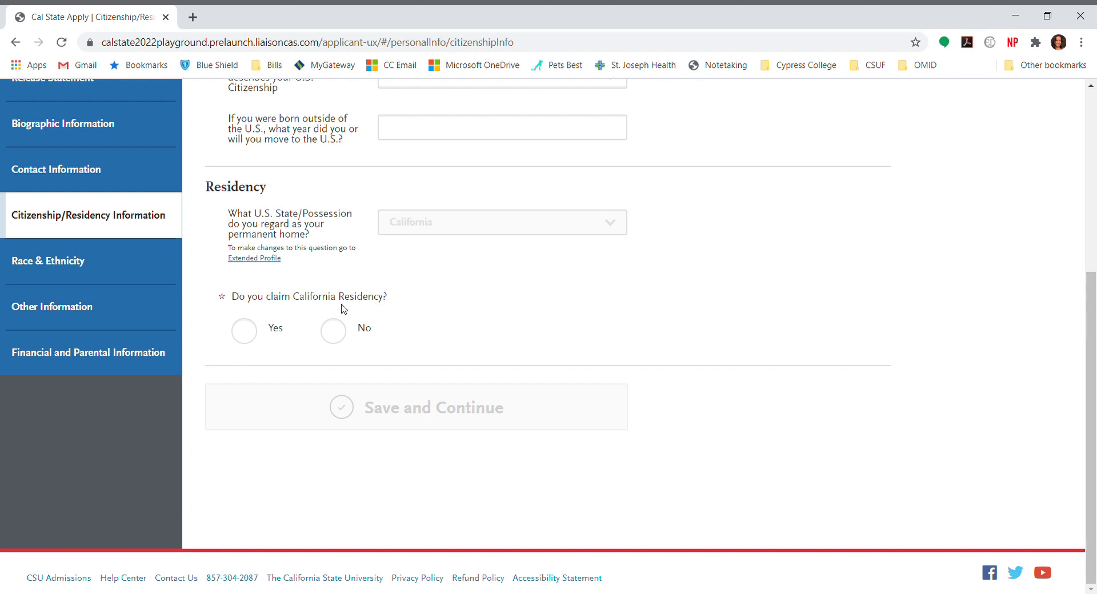
Answer Yes to claiming California residency and Yes to having lived in California continuously since birth, after trying No for the latter
left_click(241, 332)
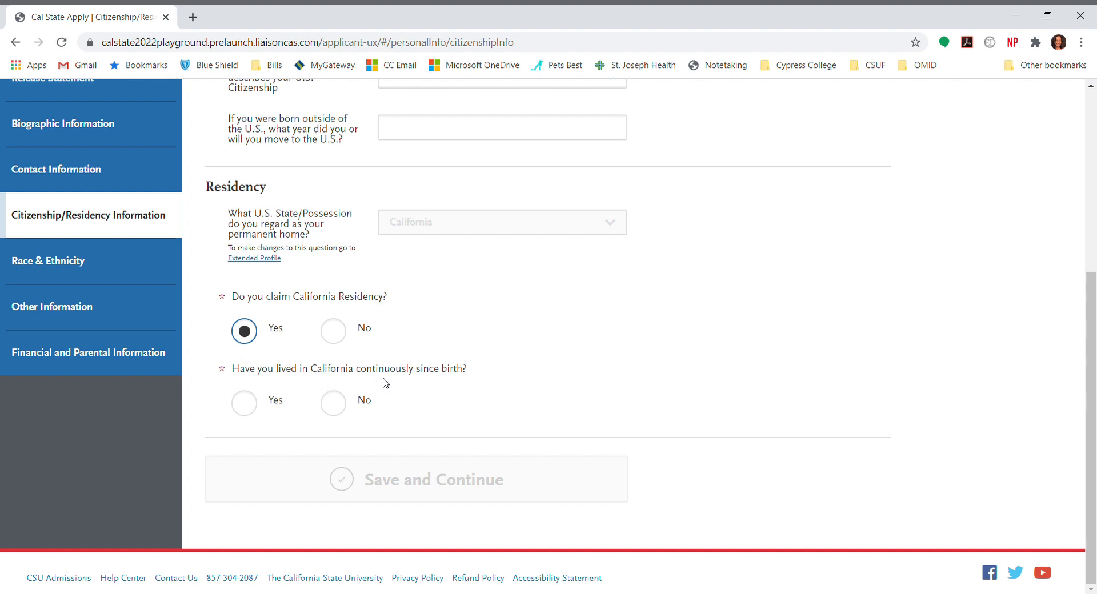
left_click(337, 406)
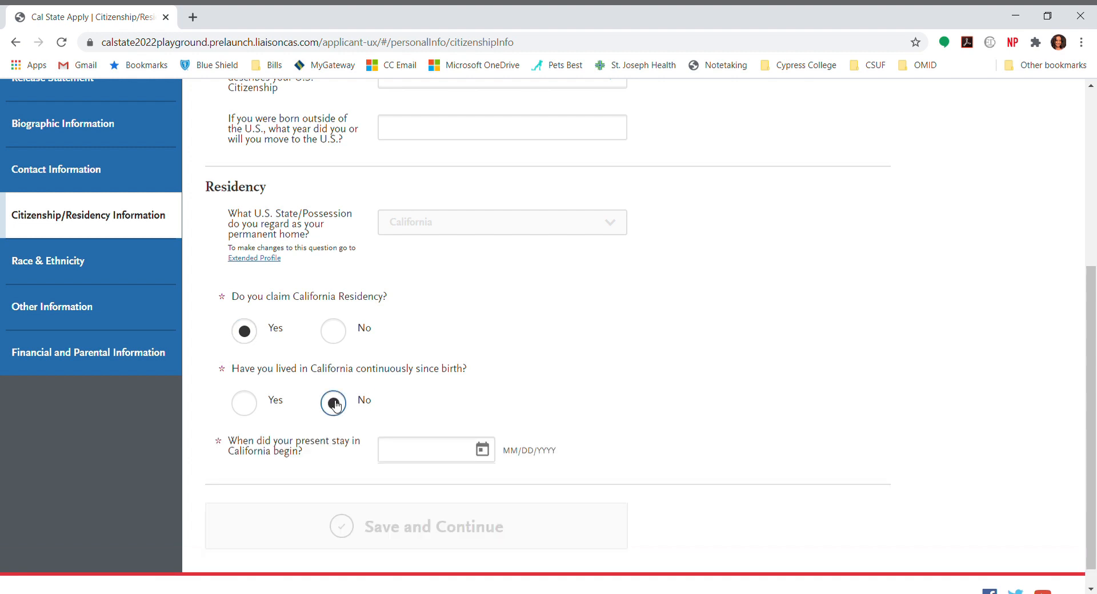
scroll(336, 405, "down", 1)
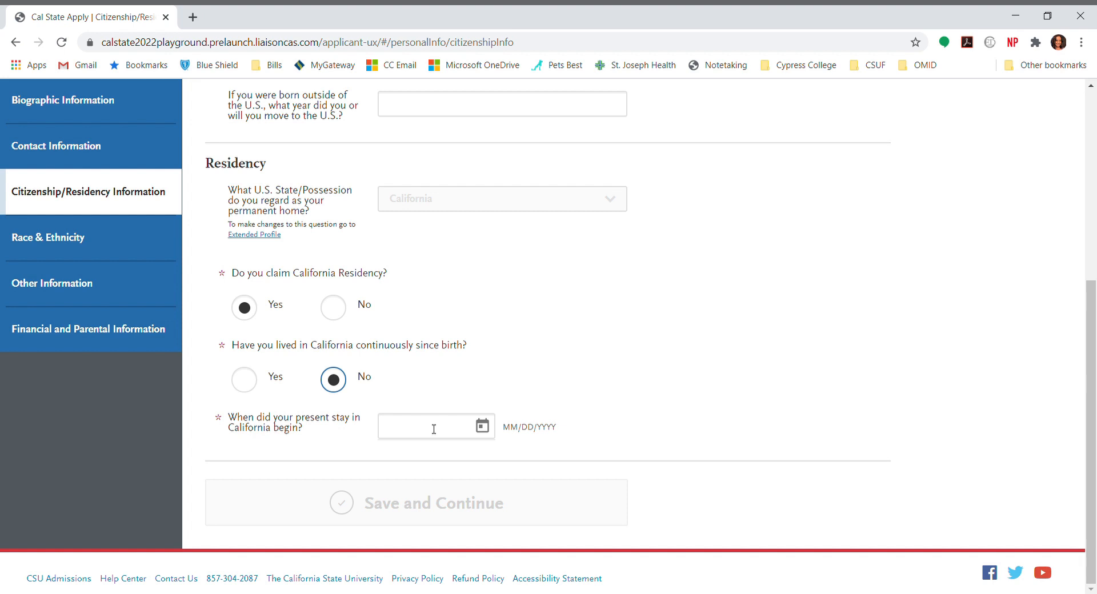
left_click(239, 379)
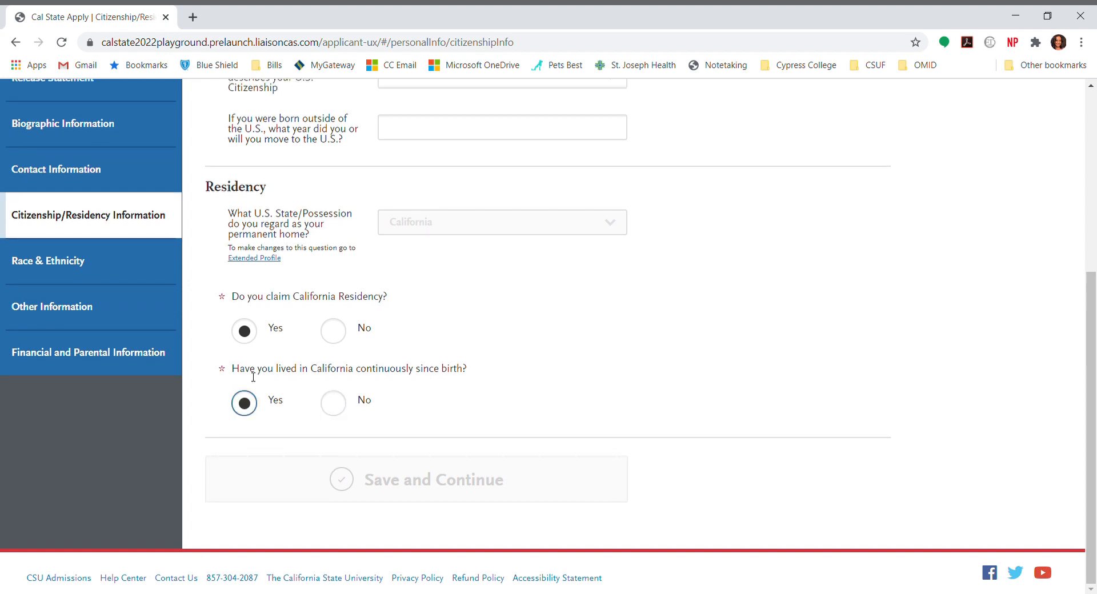
left_click(495, 369)
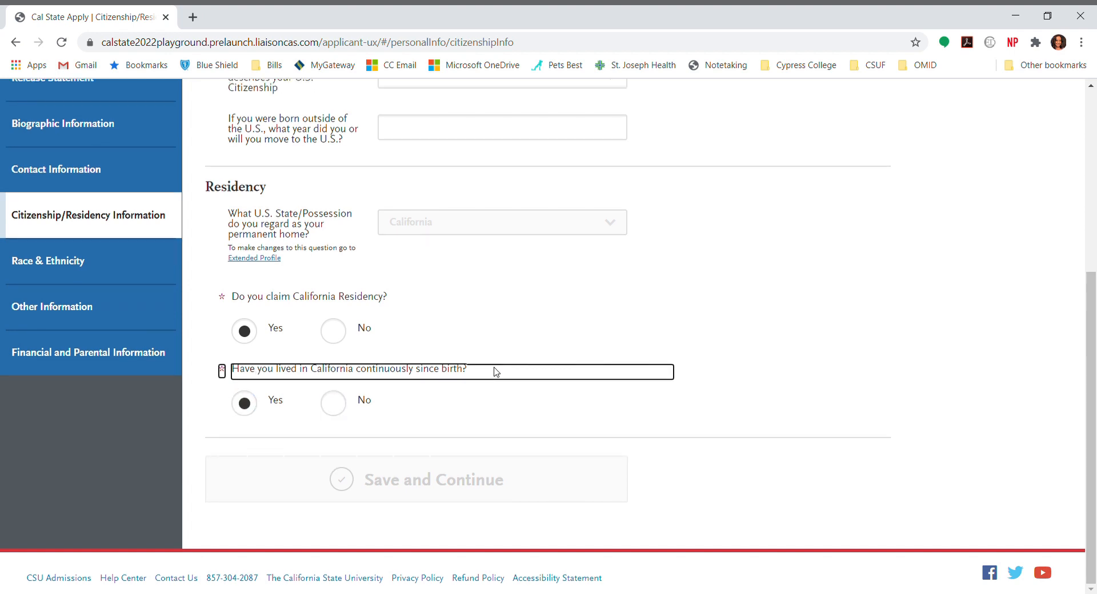
left_click(526, 349)
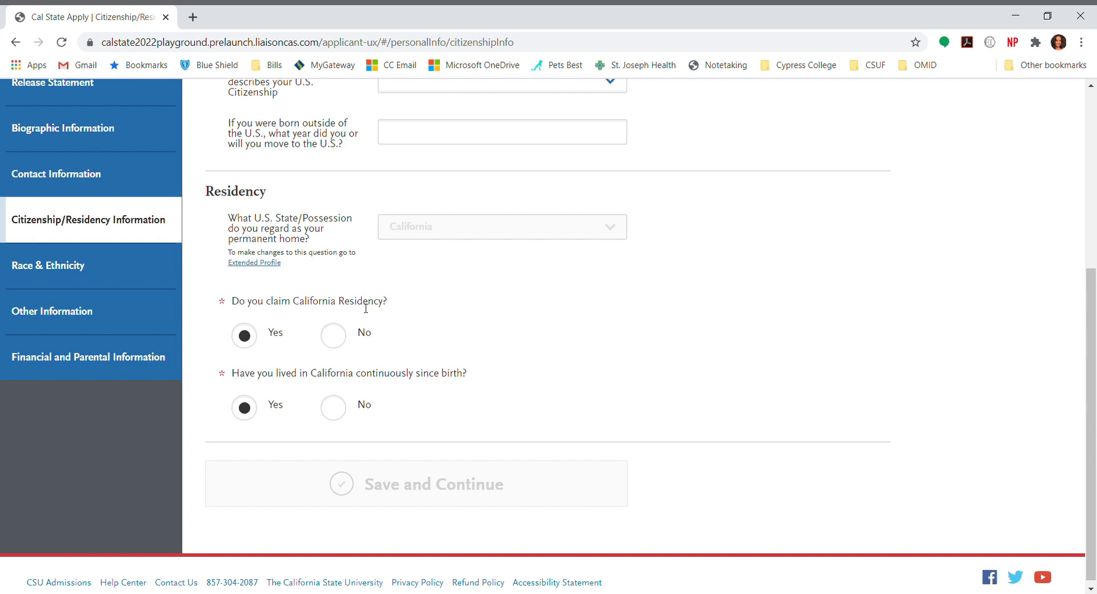
Open Other Information and review the Social Security Number, Statewide Student ID and language questions
left_click(63, 313)
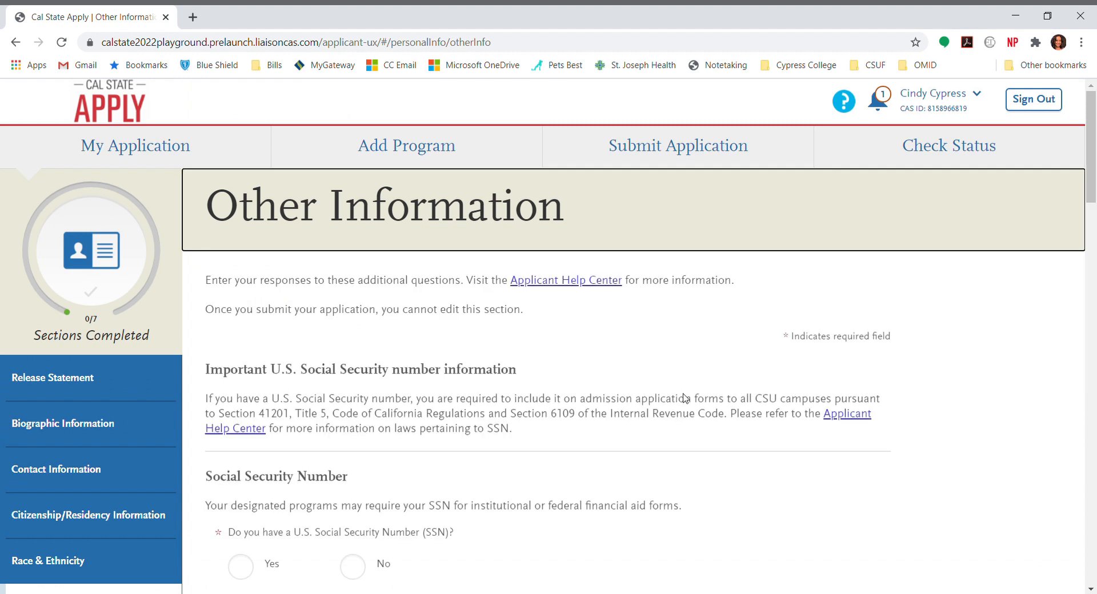
scroll(708, 457, "down", 2)
scroll(743, 456, "down", 5)
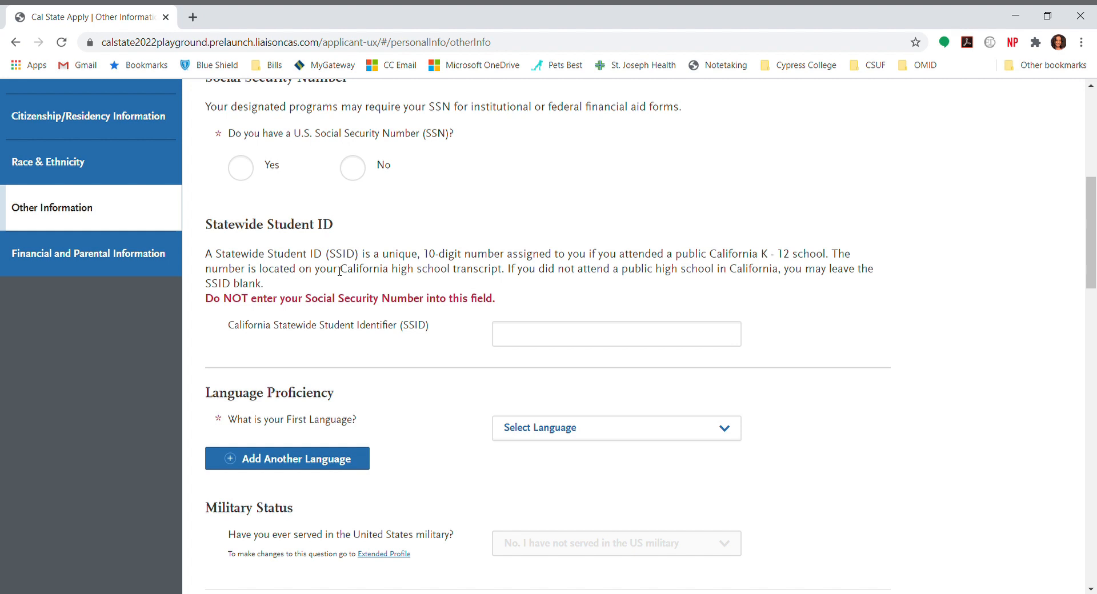
scroll(340, 271, "up", 1)
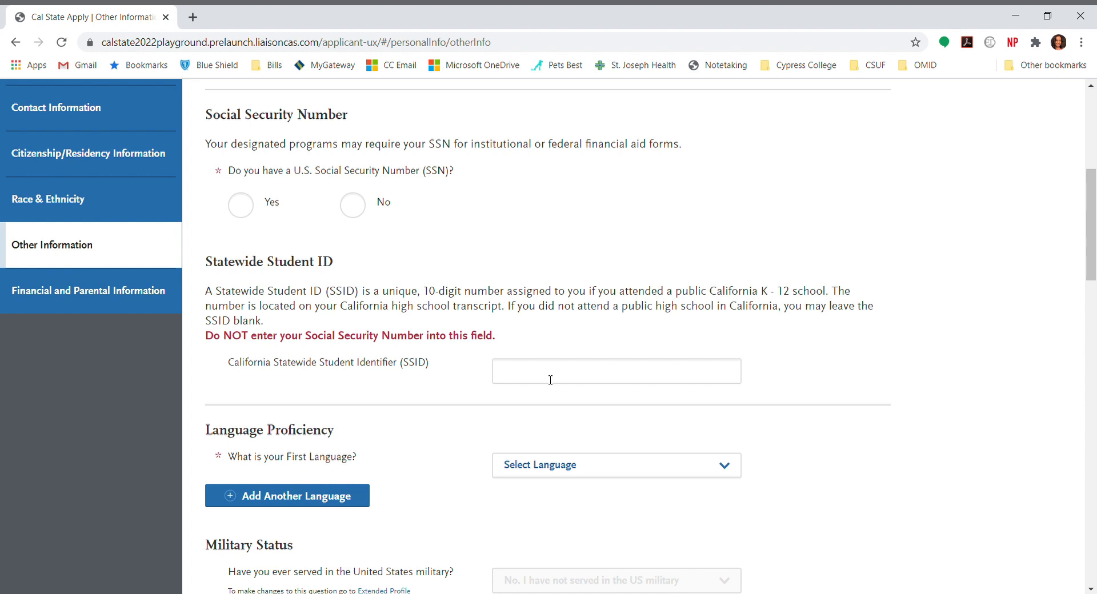
Open Financial and Parental Information and review the household income and size statements
left_click(118, 285)
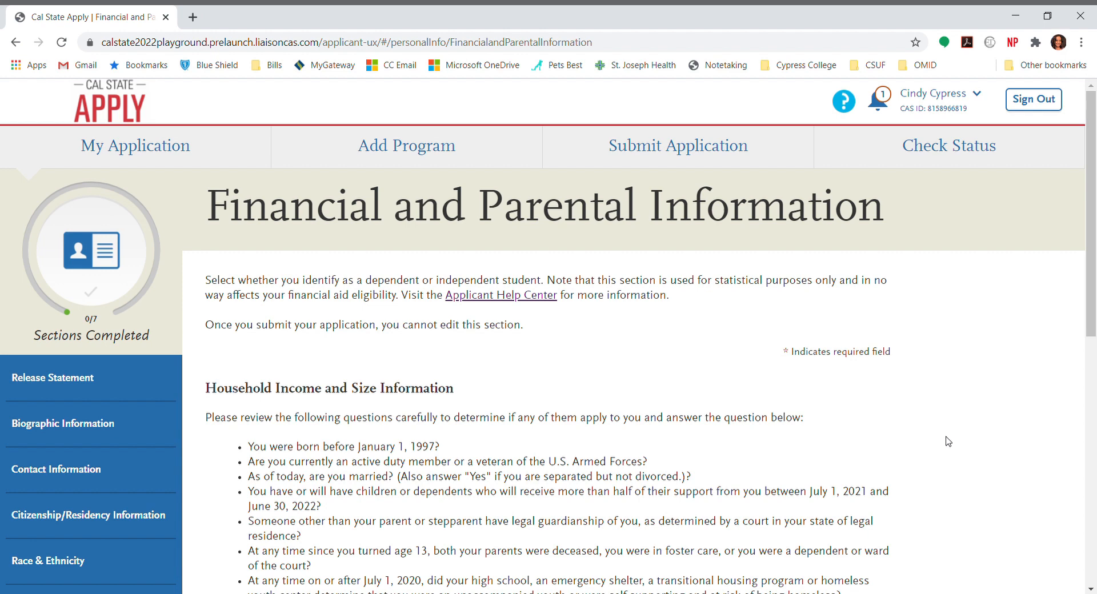
scroll(948, 441, "down", 3)
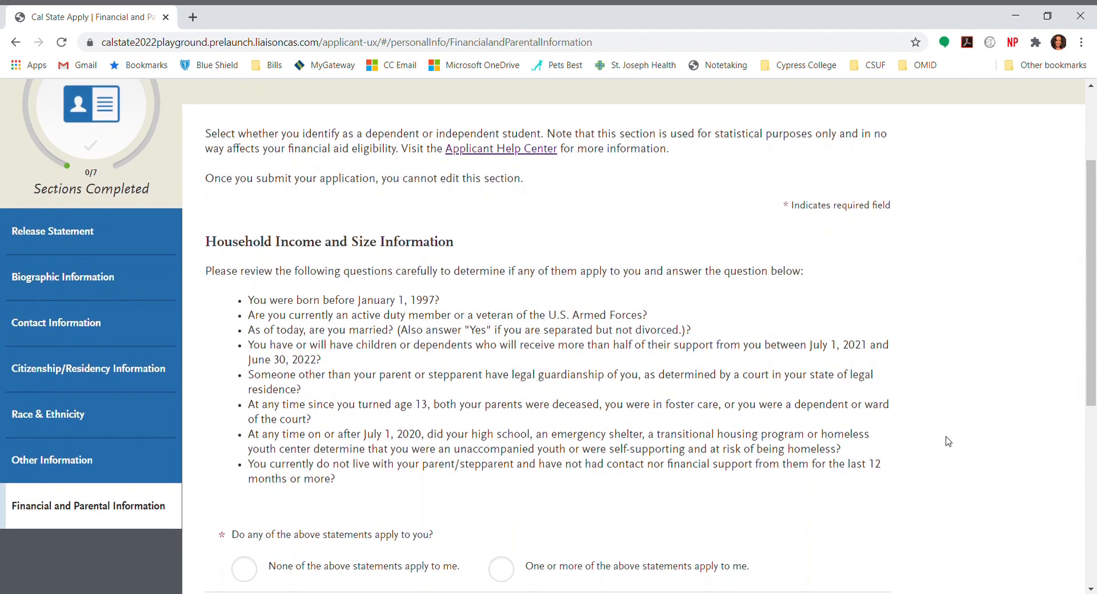
scroll(948, 441, "down", 2)
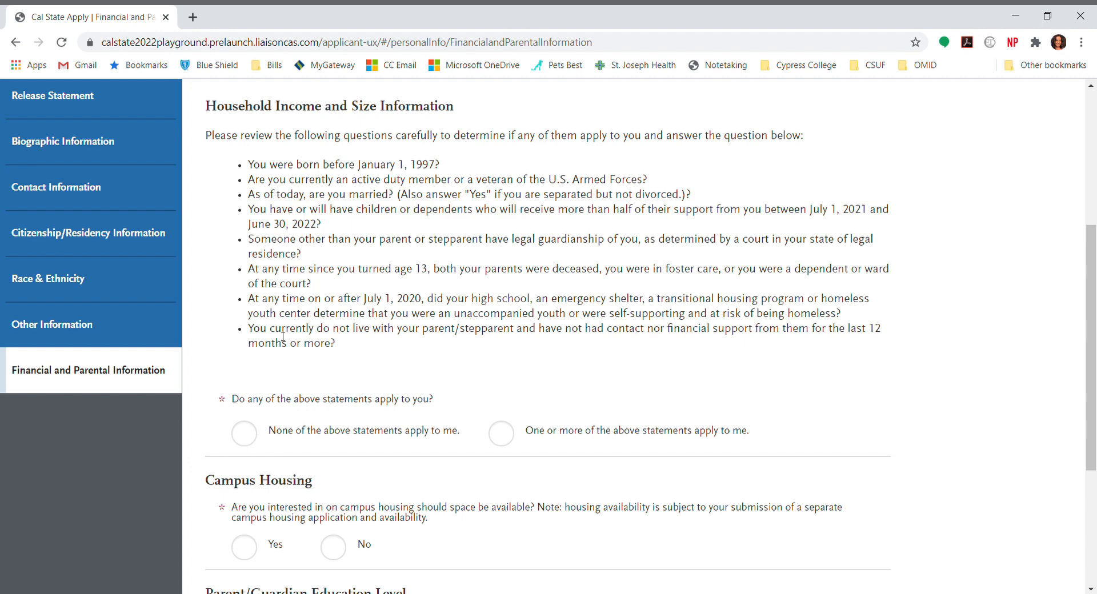
Answer that none of the above statements apply and enter 4 as the total size of the parents' 2019 household
left_click(244, 436)
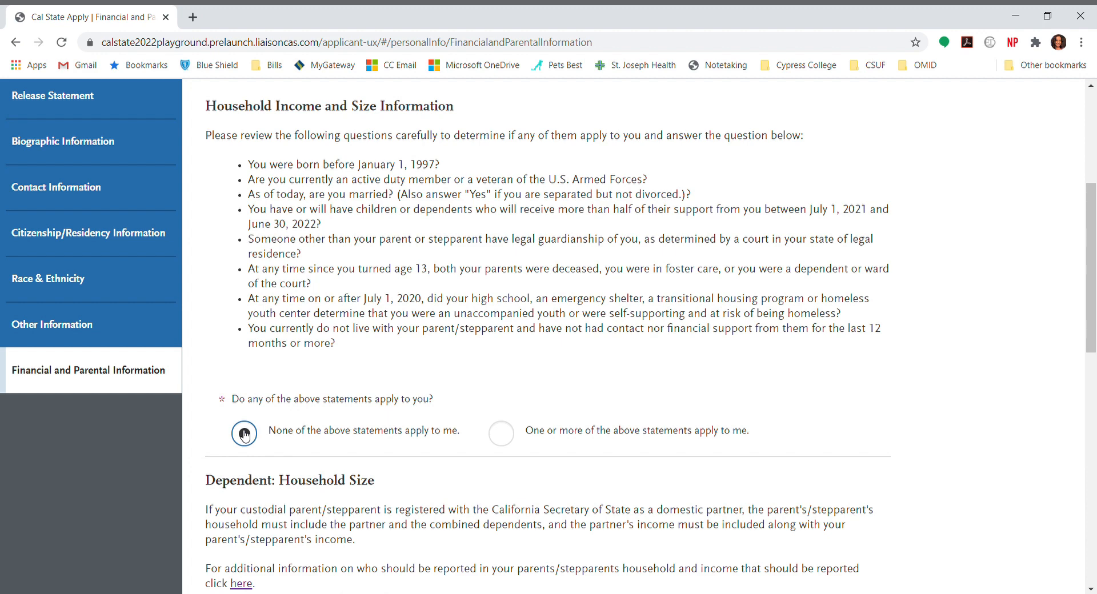
scroll(245, 436, "down", 1)
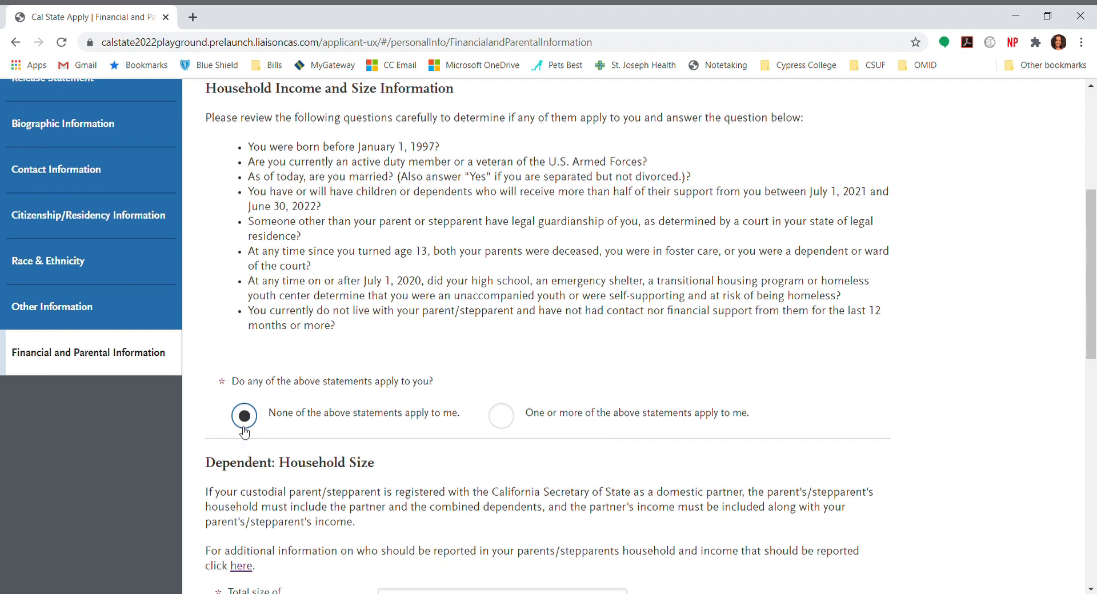
scroll(245, 433, "down", 1)
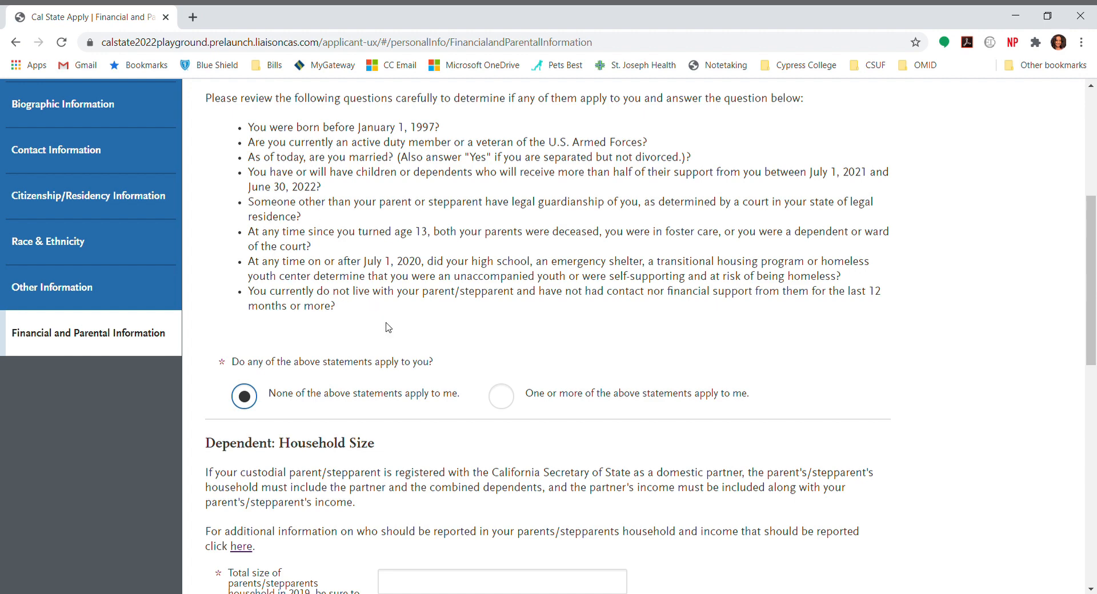
scroll(389, 327, "down", 2)
scroll(388, 327, "down", 2)
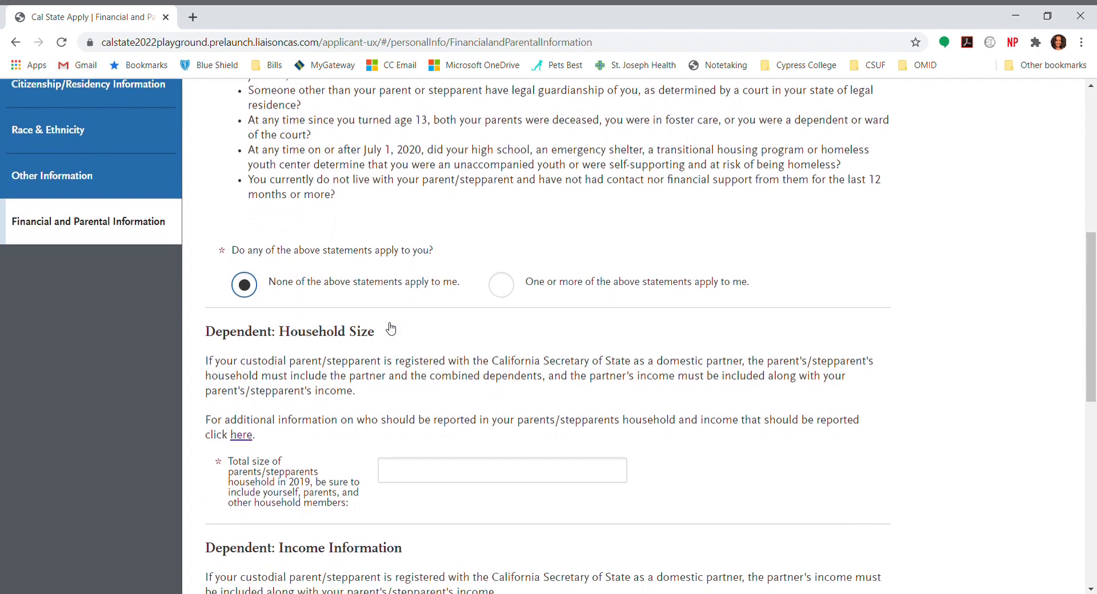
scroll(390, 329, "down", 2)
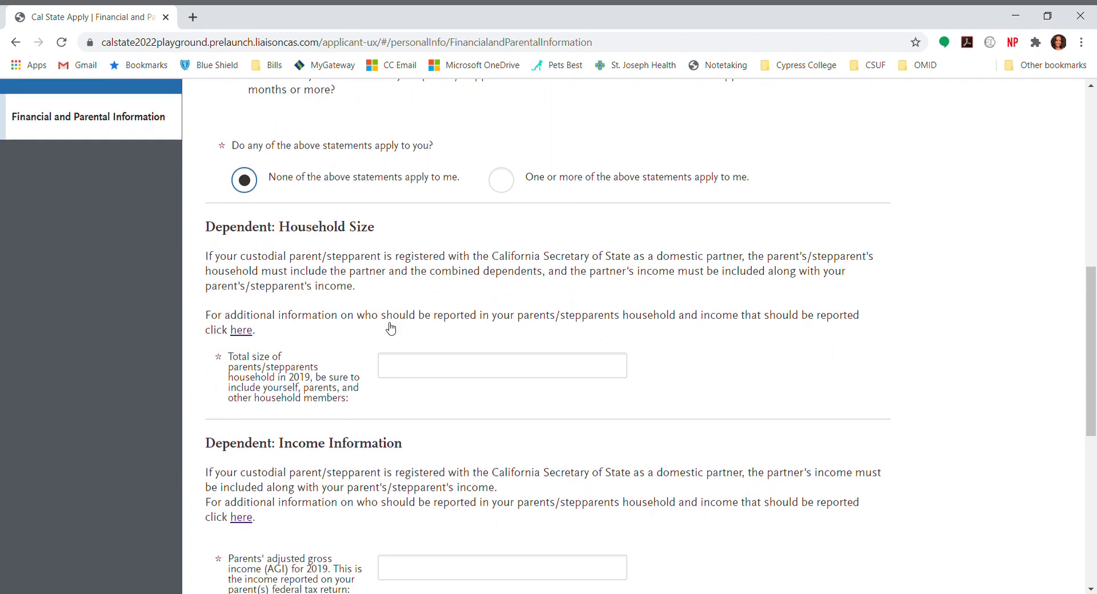
scroll(391, 328, "down", 1)
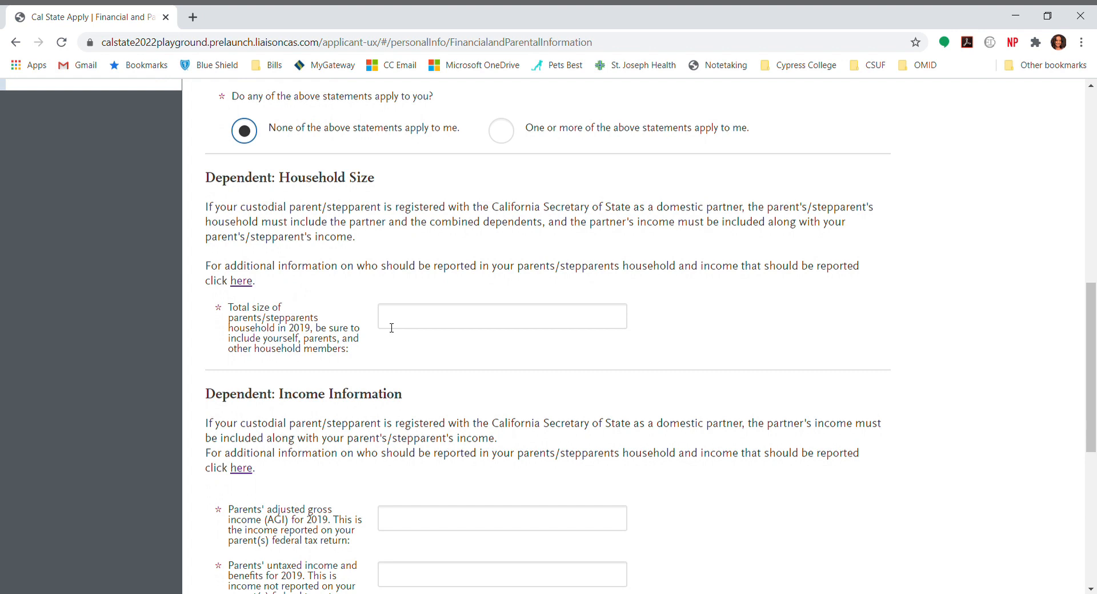
left_click(410, 322)
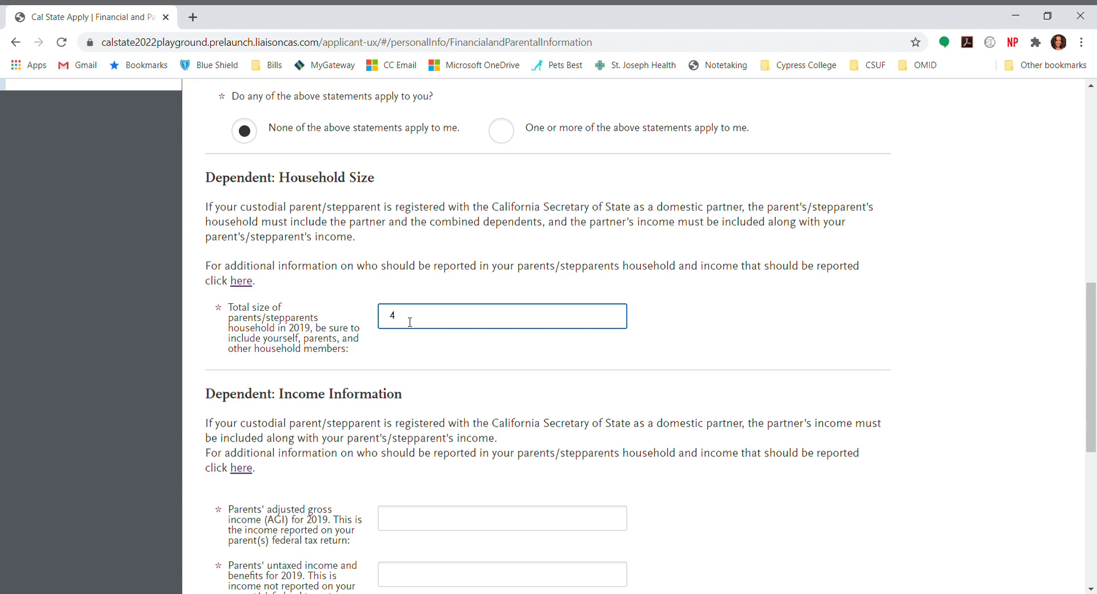
left_click(453, 367)
Look over the dependent income fields for the parents' 2019 adjusted gross income and untaxed income
scroll(454, 366, "down", 3)
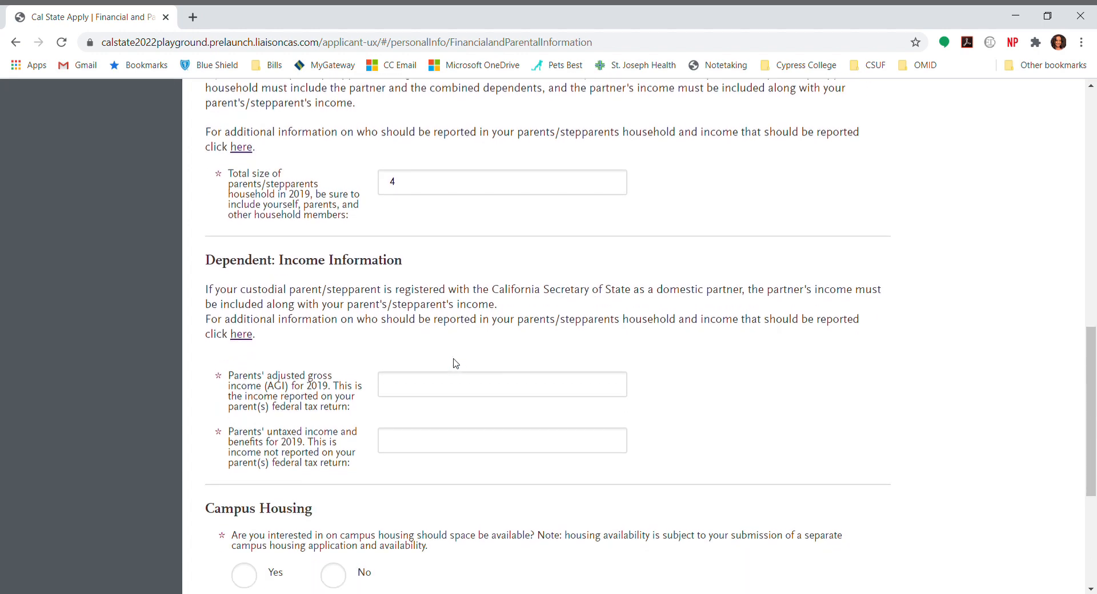
scroll(455, 363, "down", 2)
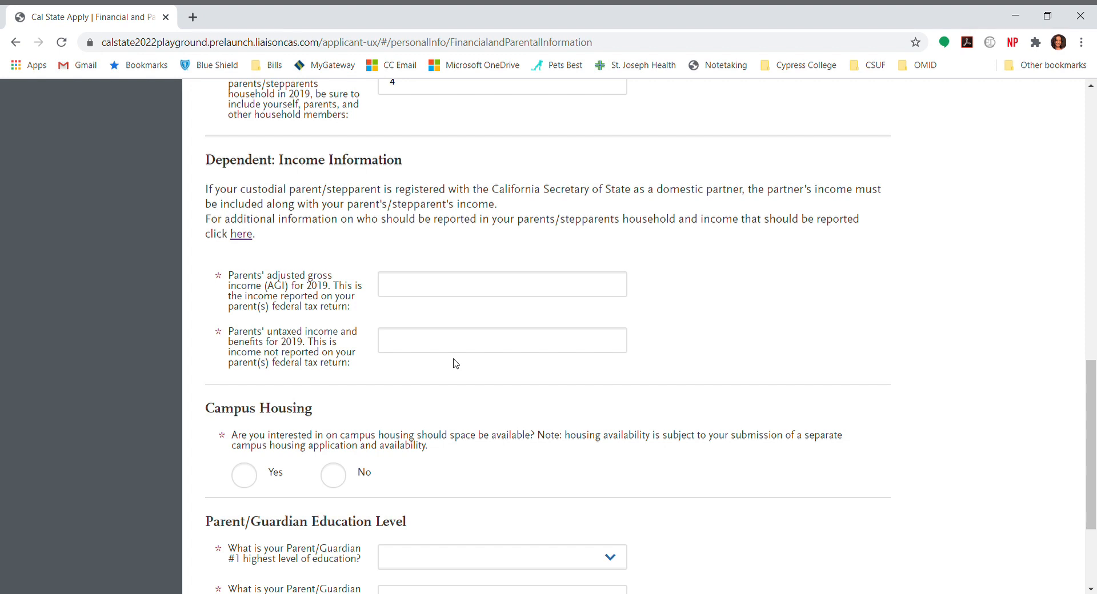
left_click(442, 288)
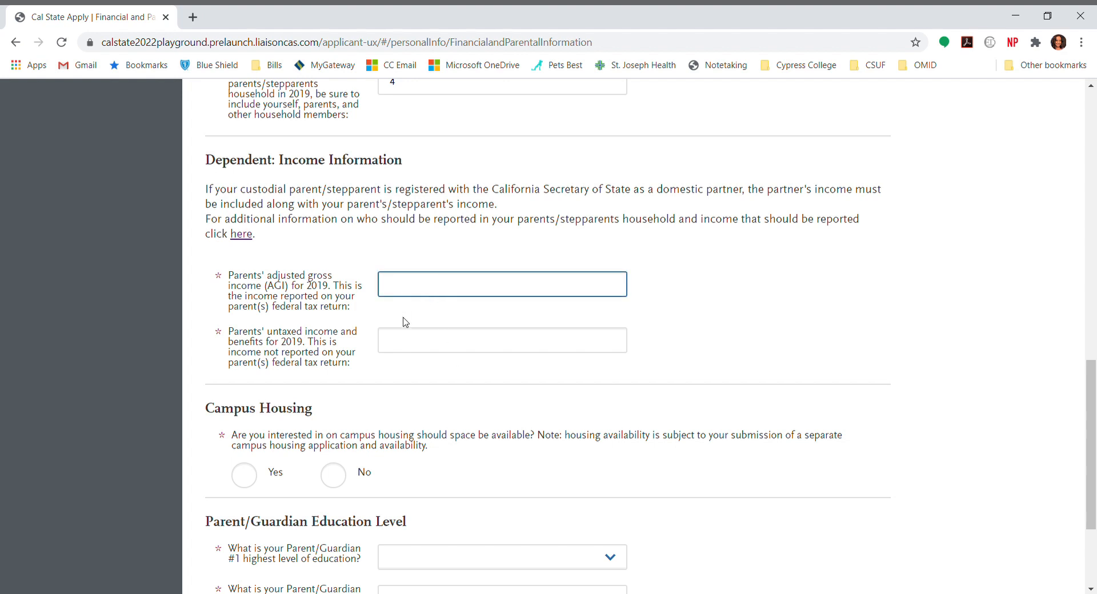
left_click(403, 344)
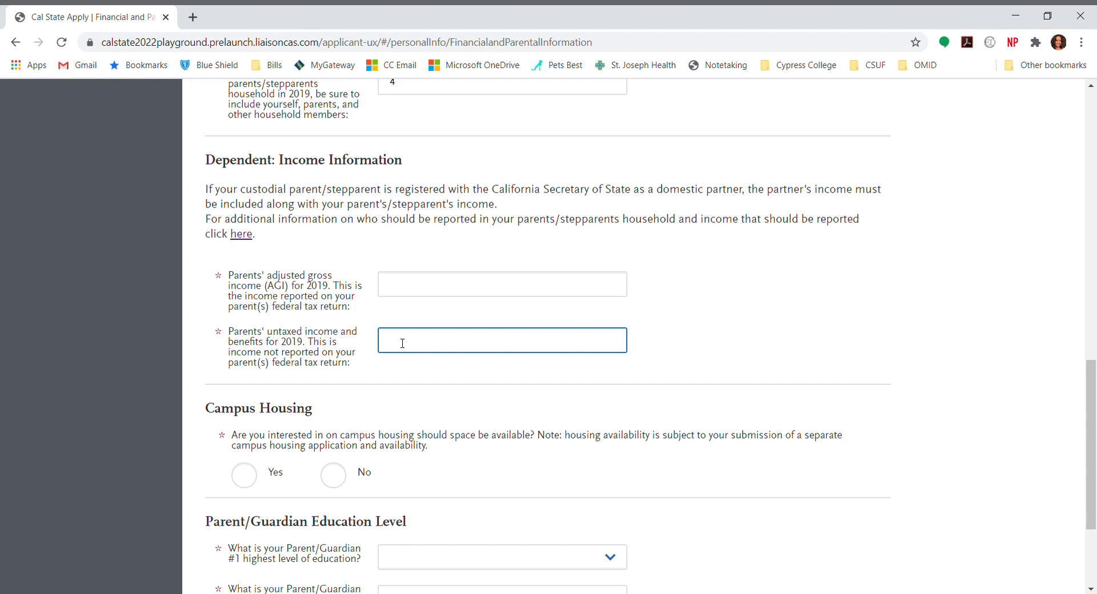
Change the household statements answer to "One or more of the above statements apply to me."
scroll(402, 342, "up", 5)
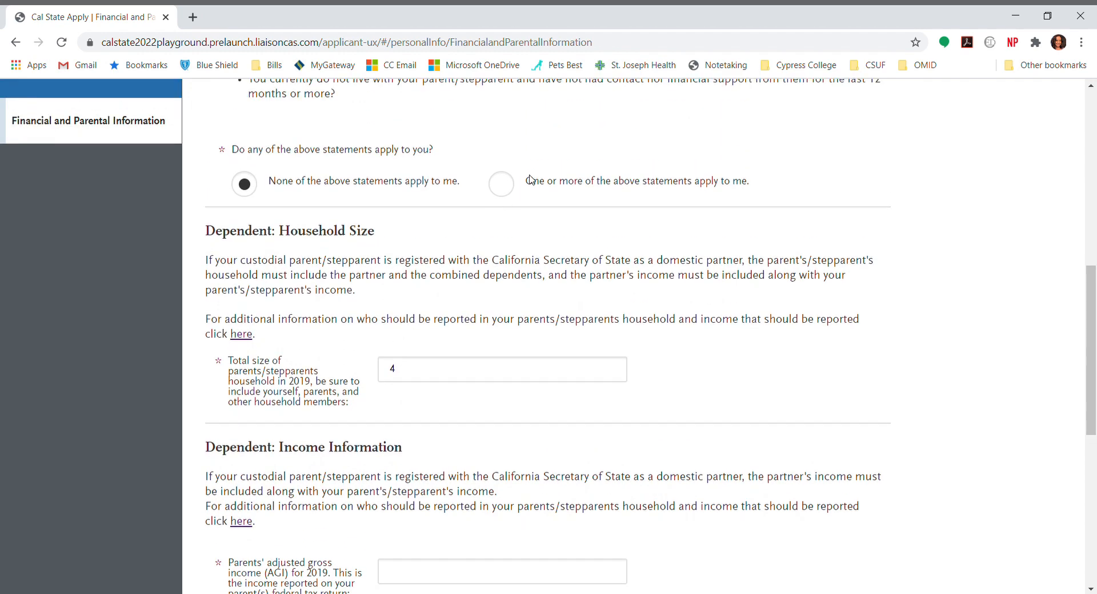
scroll(516, 189, "up", 4)
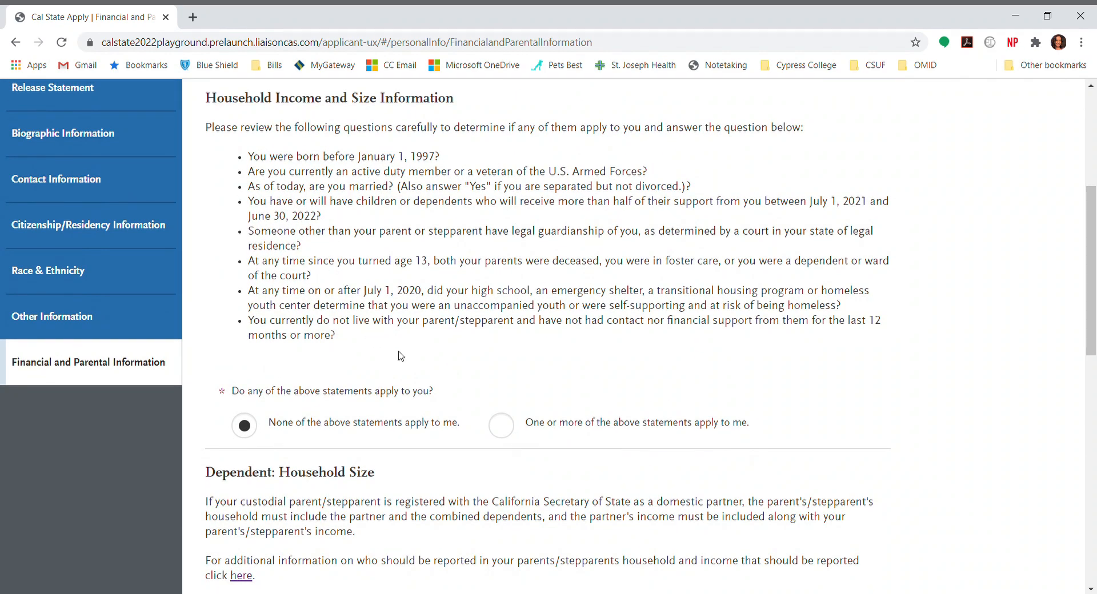
left_click(506, 433)
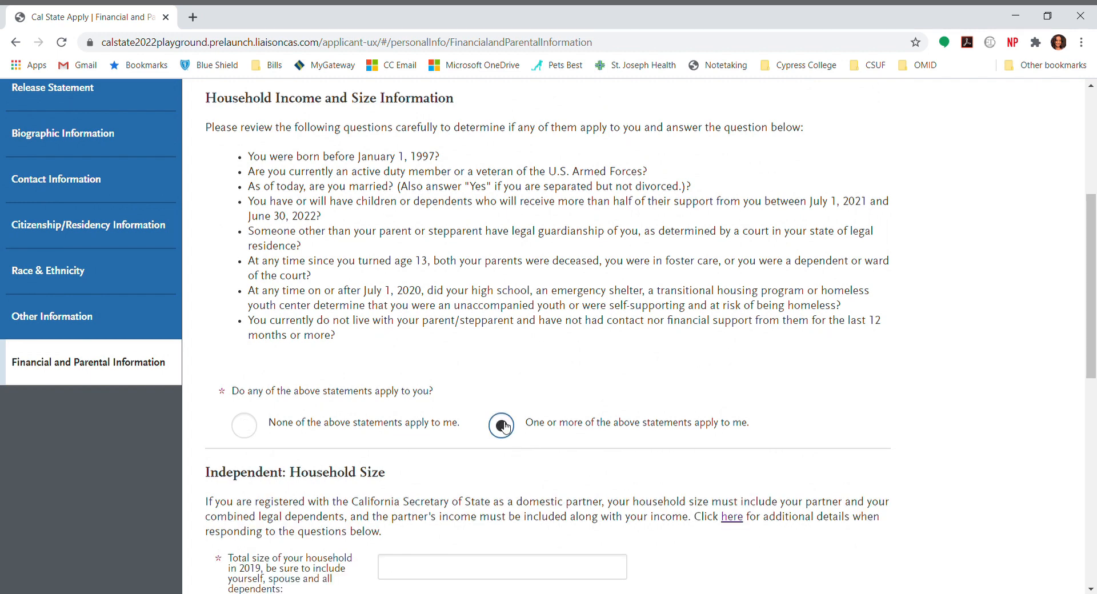
scroll(506, 435, "down", 2)
scroll(504, 422, "down", 2)
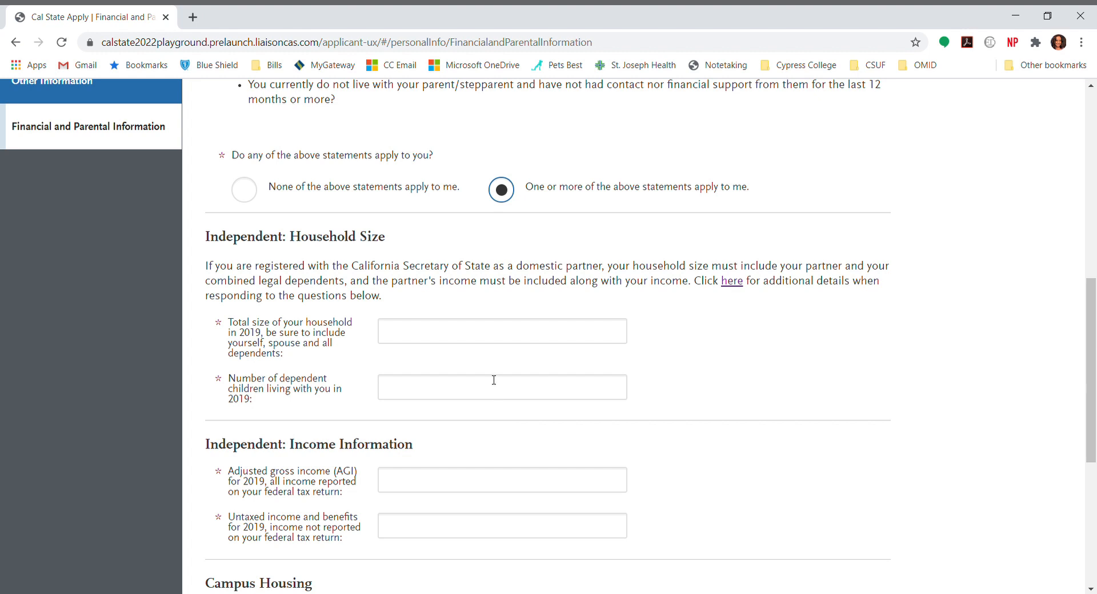
Enter 1 as the independent household size and 0 as the number of dependent children for 2019
left_click(480, 338)
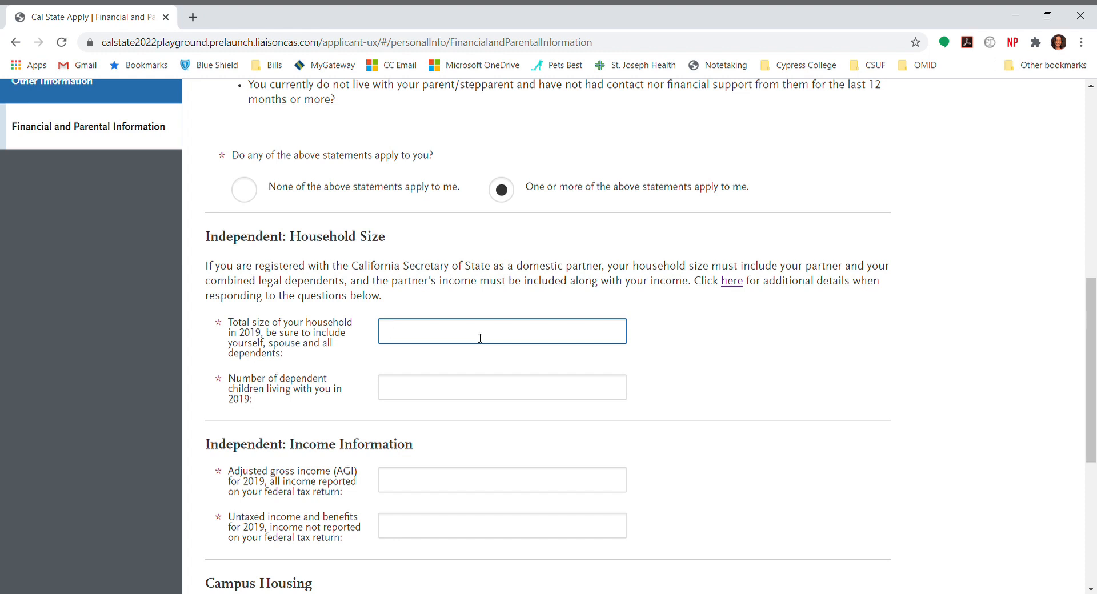
type("1")
left_click(489, 400)
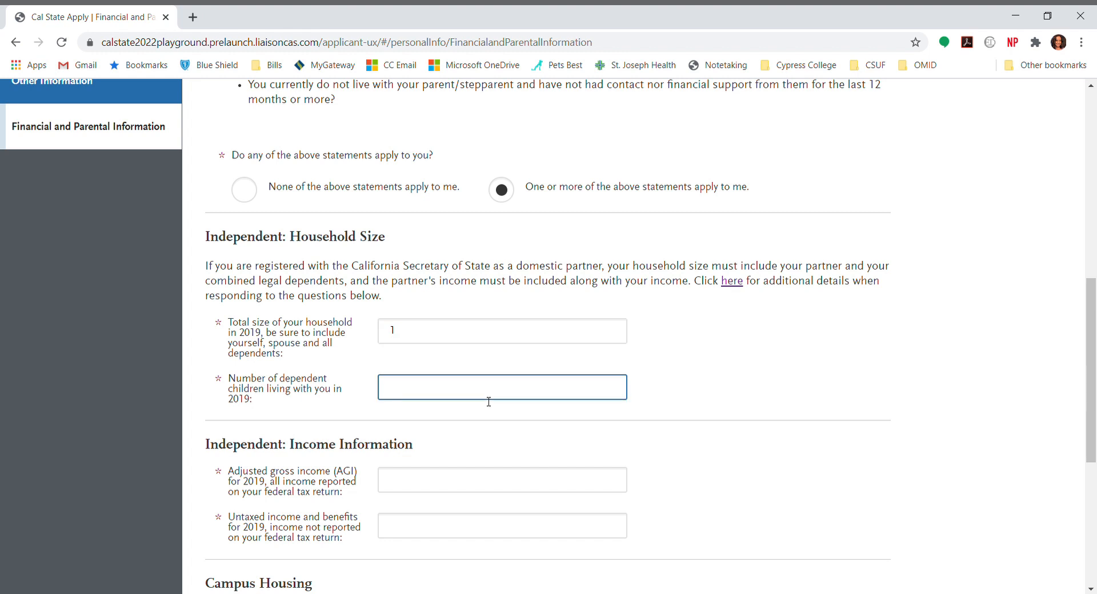
type("0")
Enter 0 as the 2019 adjusted gross income and select the untaxed income and benefits field
scroll(489, 402, "down", 3)
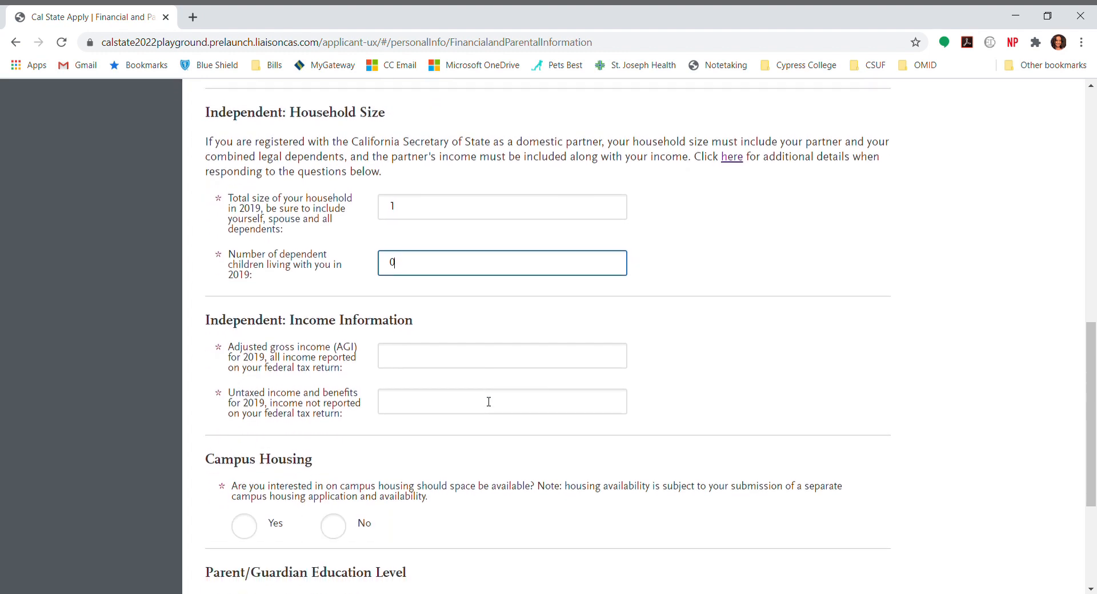
left_click(429, 324)
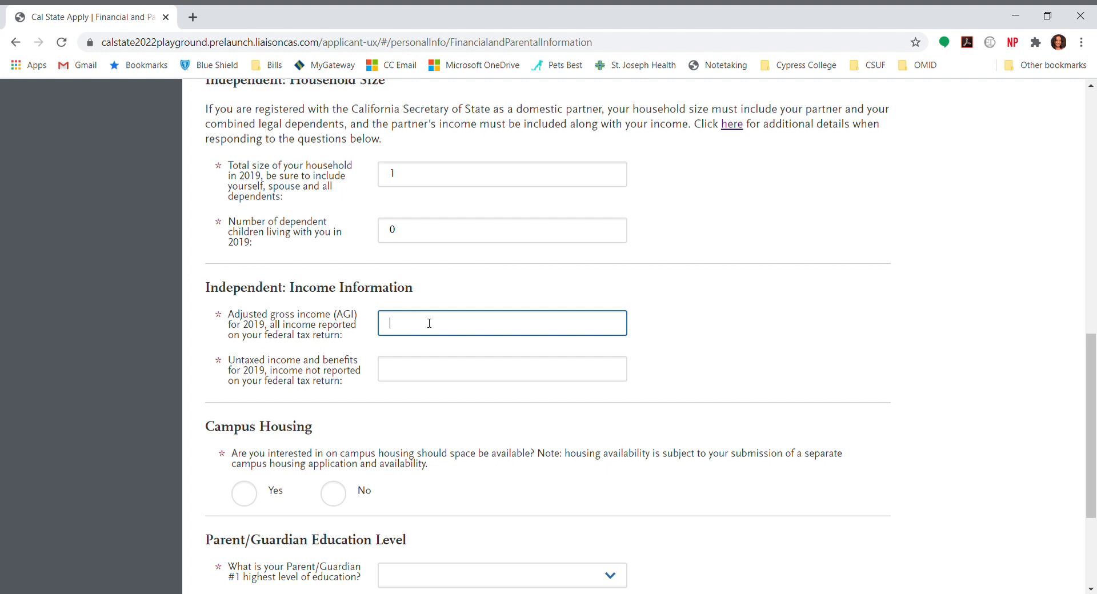
type("0")
left_click(402, 379)
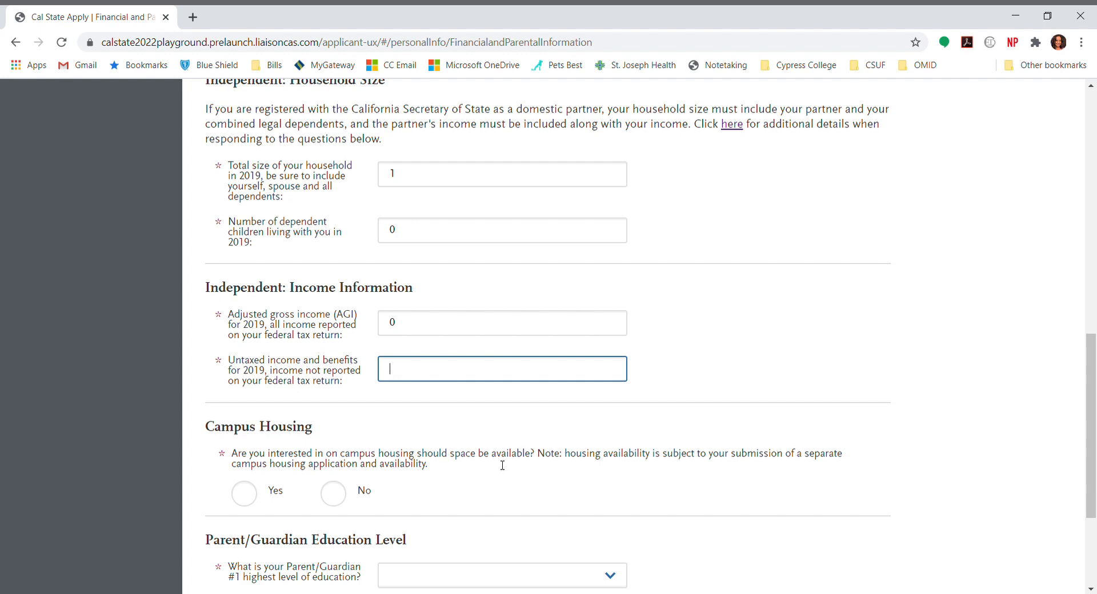
Return to the My Application dashboard and open High Schools Attended within Academic History
scroll(757, 404, "down", 3)
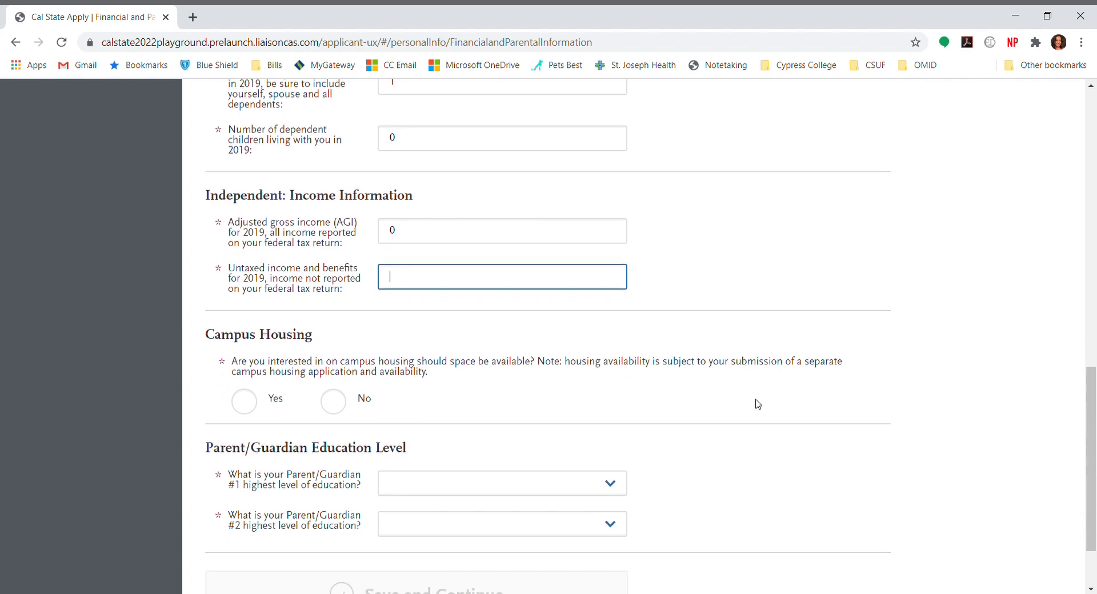
scroll(758, 404, "up", 10)
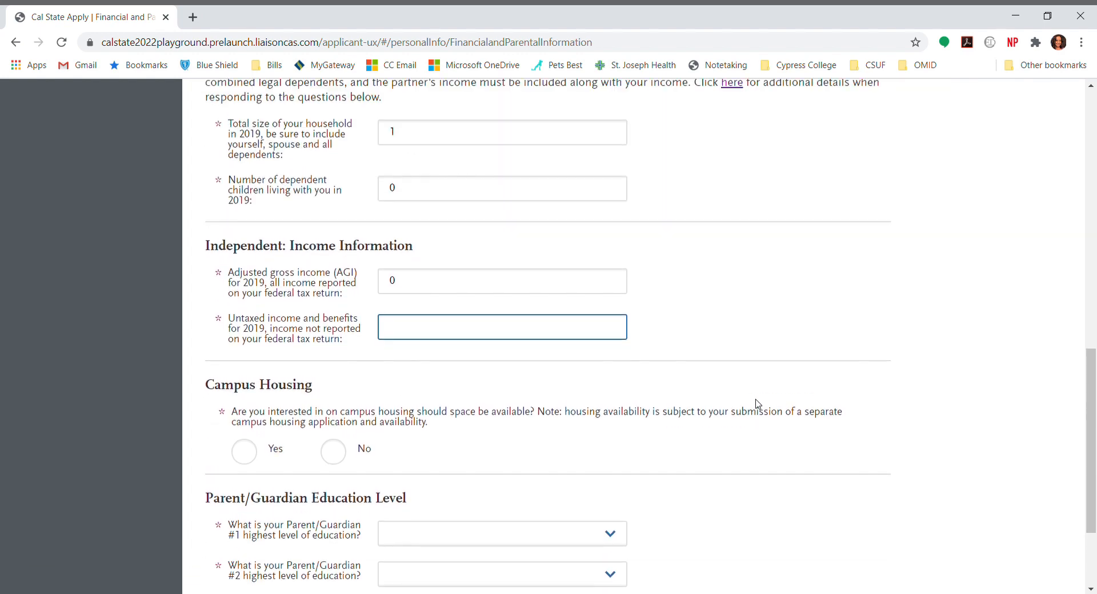
scroll(758, 404, "up", 3)
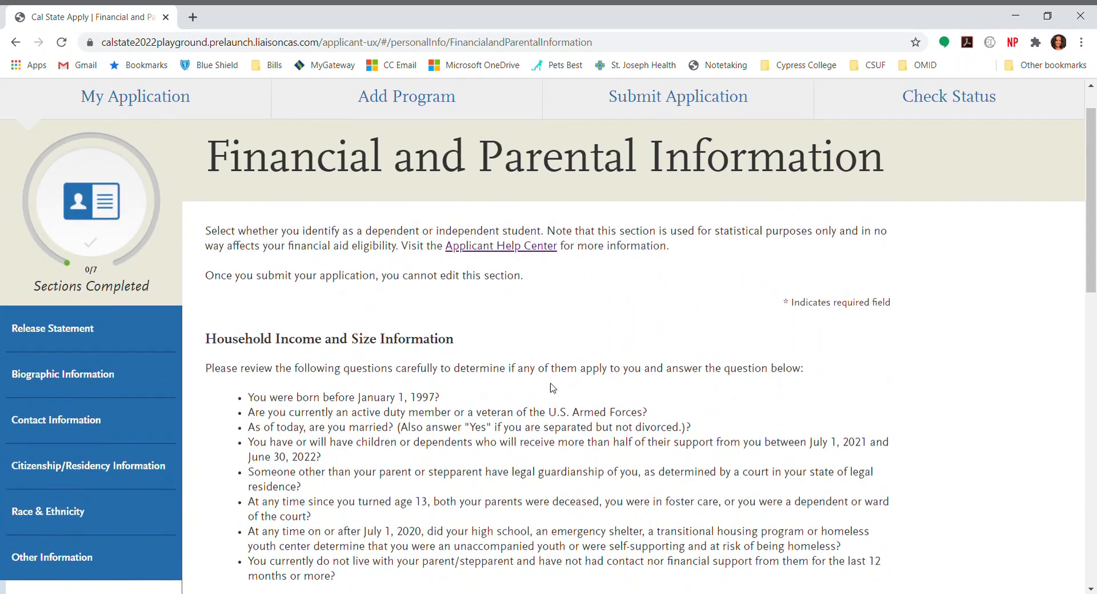
scroll(317, 432, "down", 1)
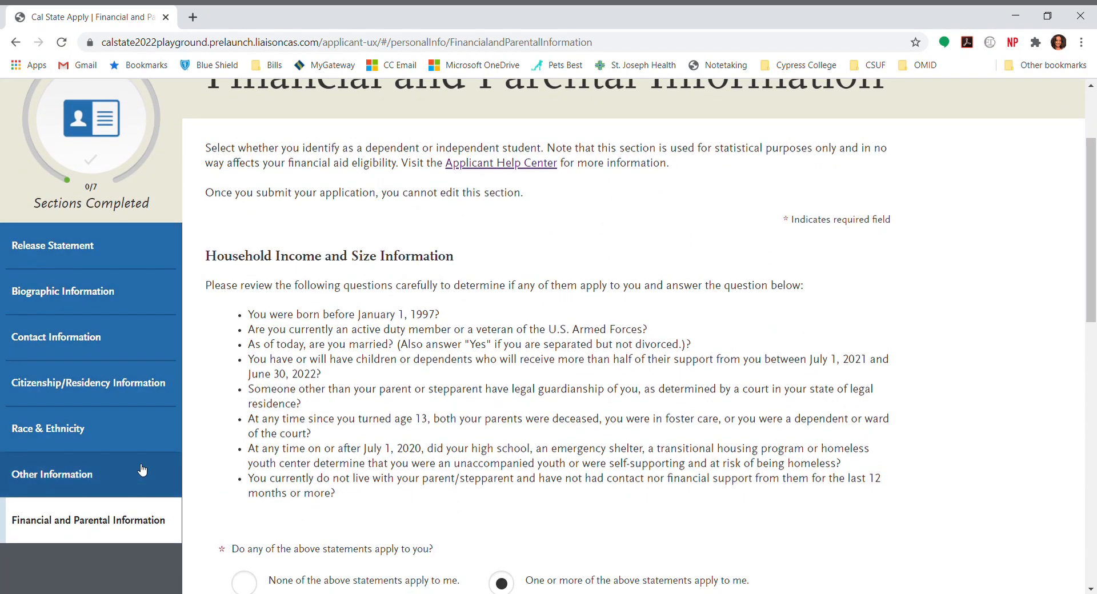
scroll(235, 320, "up", 3)
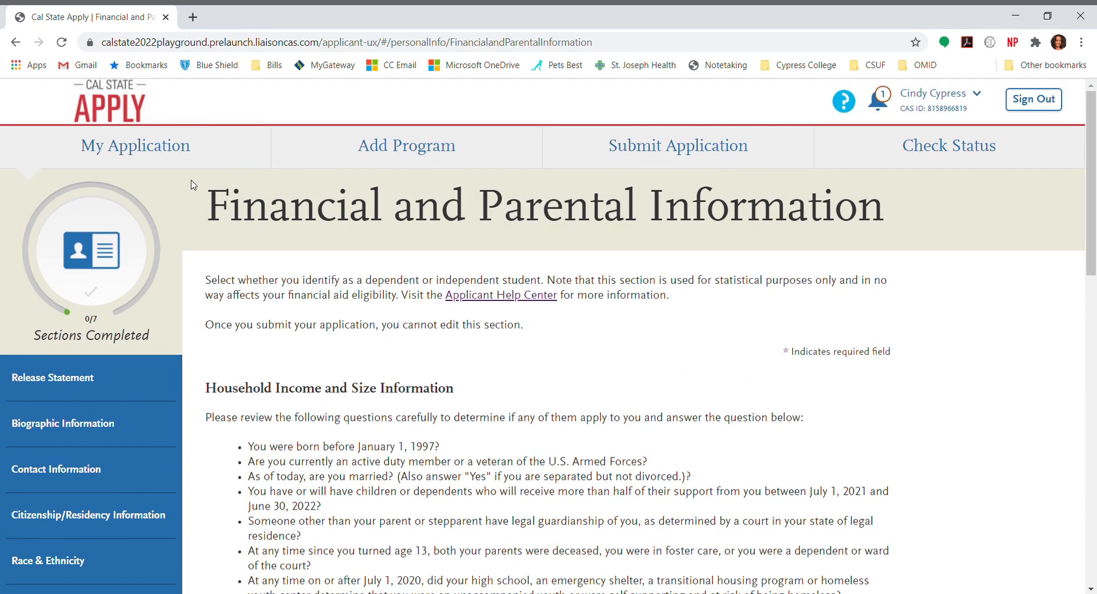
left_click(180, 149)
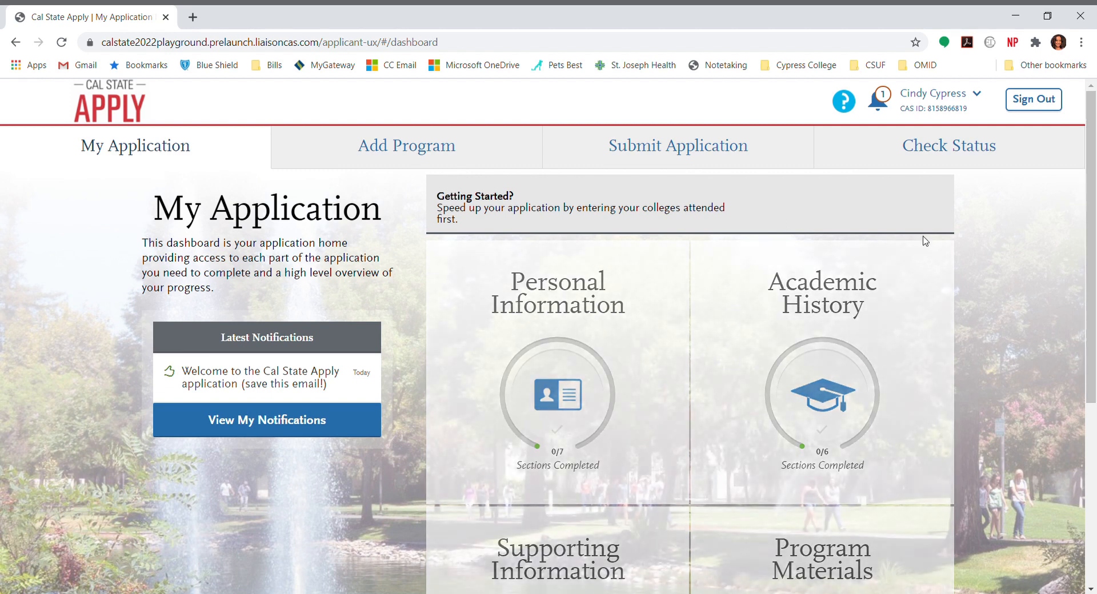
left_click(812, 388)
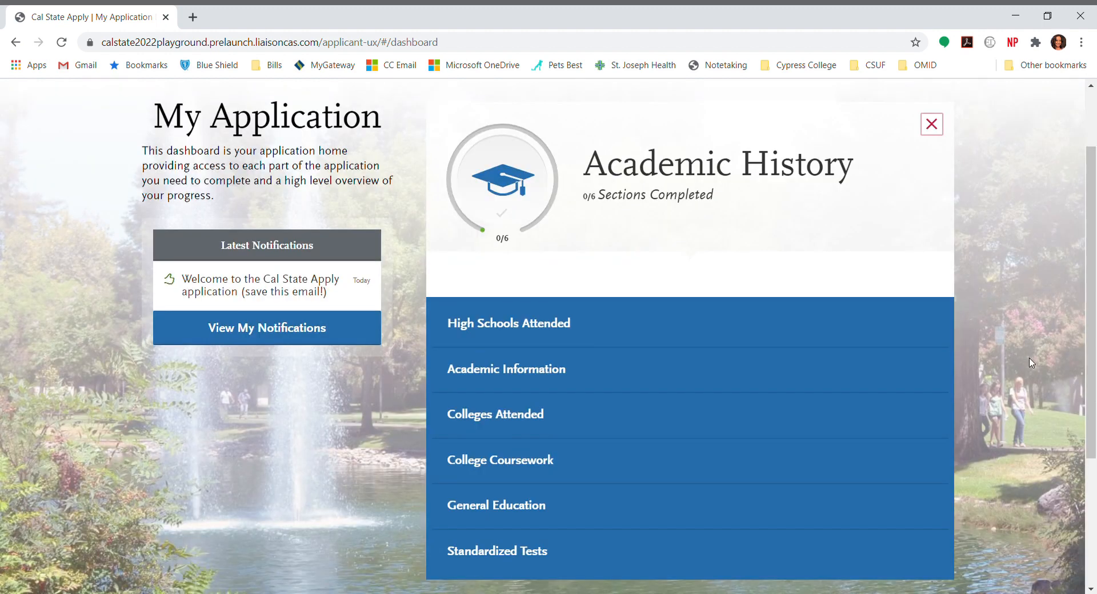
left_click(634, 335)
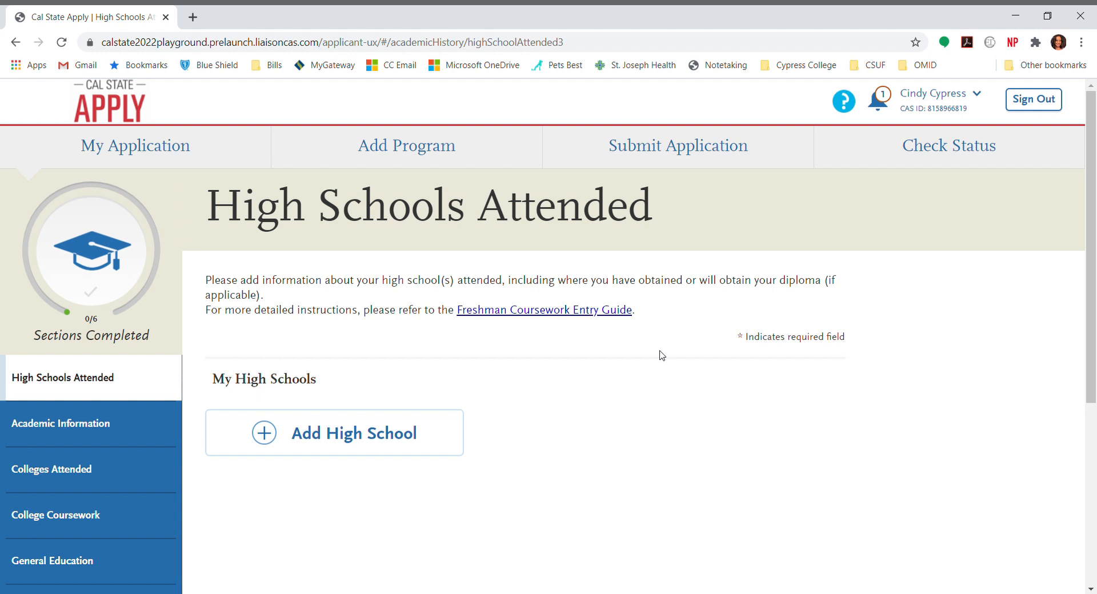
Check the account menu for Extended Profile, close it, and open the Add a High School form
left_click(912, 100)
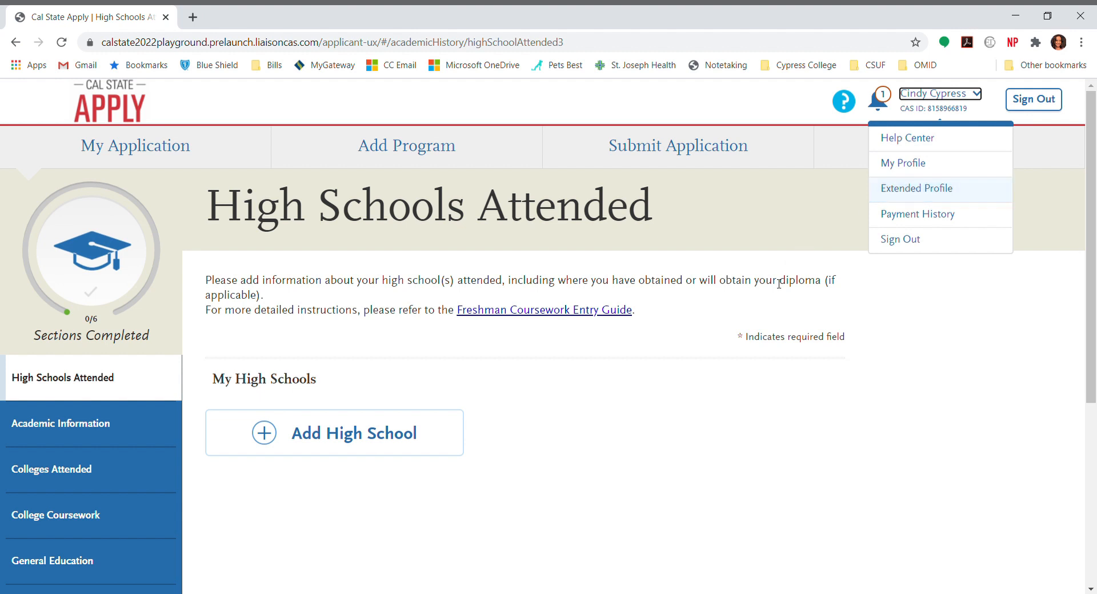
left_click(701, 418)
scroll(700, 418, "down", 1)
scroll(700, 418, "down", 3)
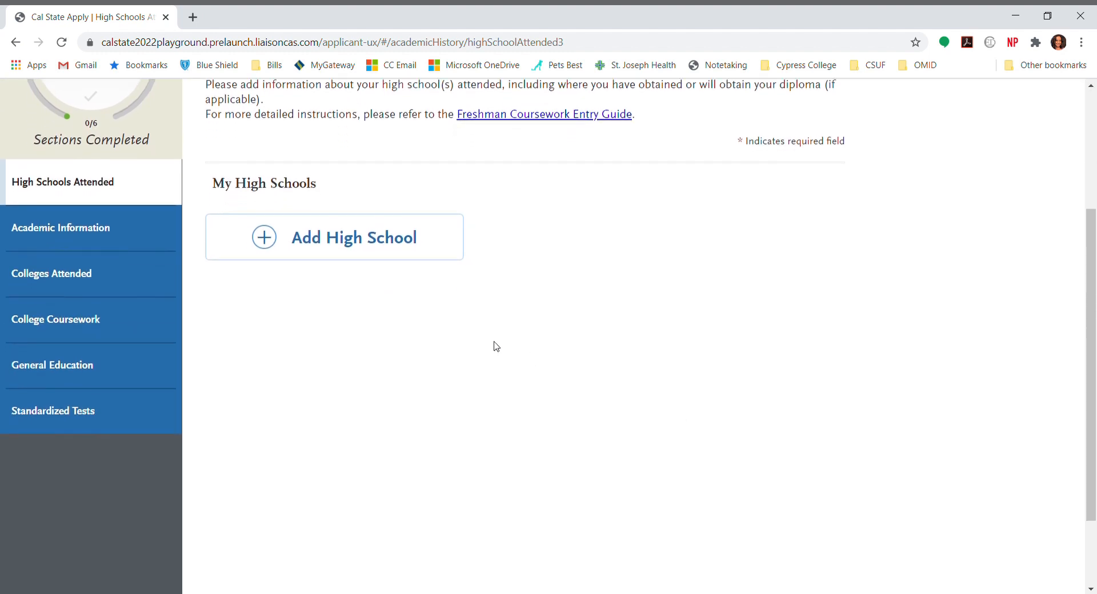
left_click(364, 256)
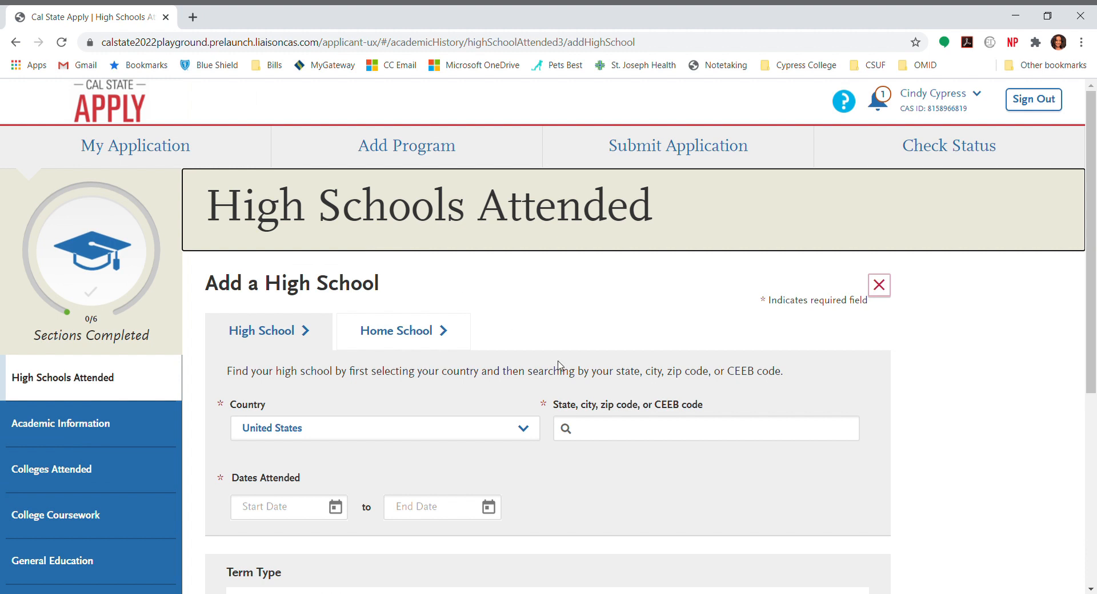
scroll(559, 368, "down", 3)
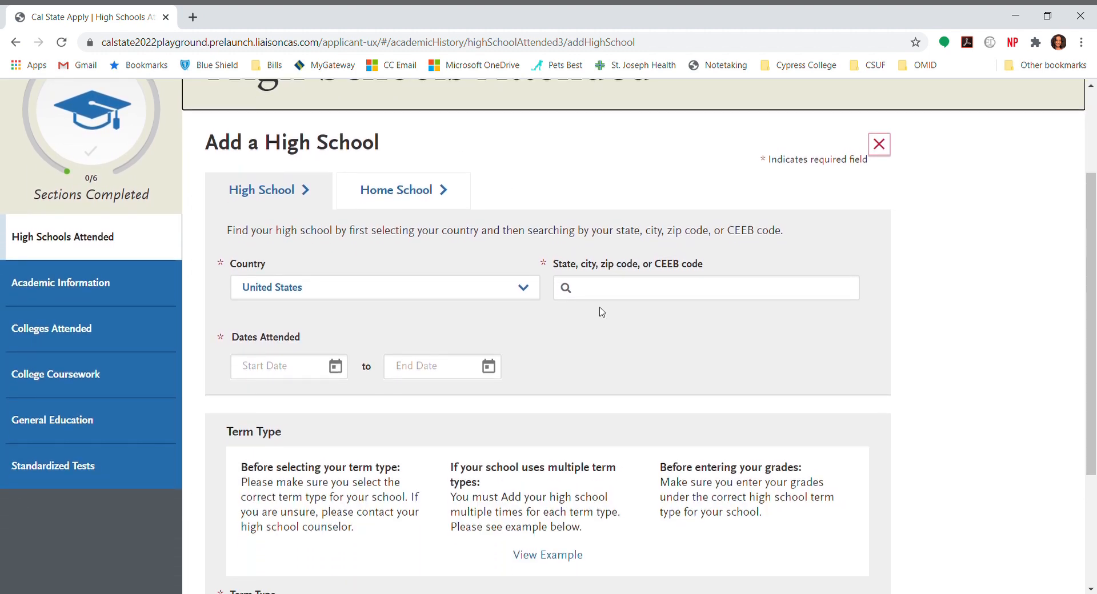
Search for schools in Cypress, CA and choose Cypress High School as the high school attended
left_click(608, 294)
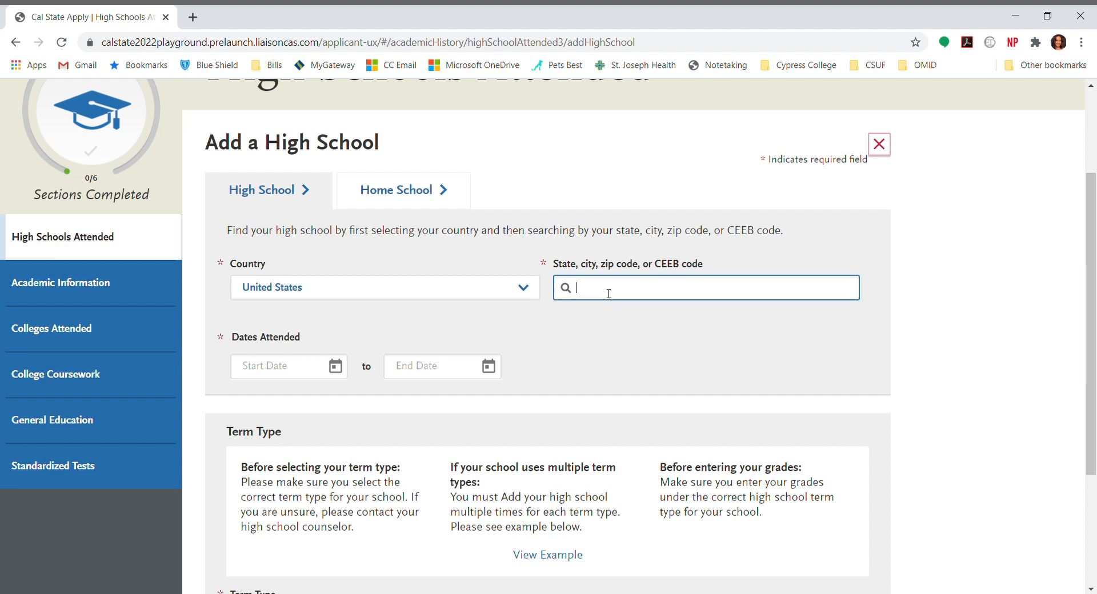
type("cypress")
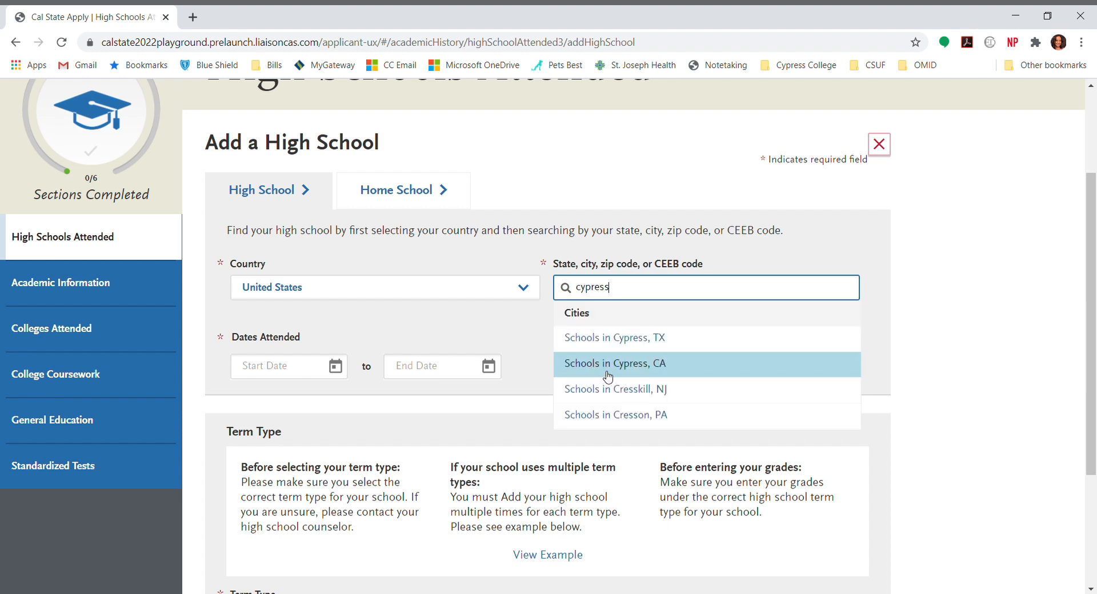
left_click(651, 372)
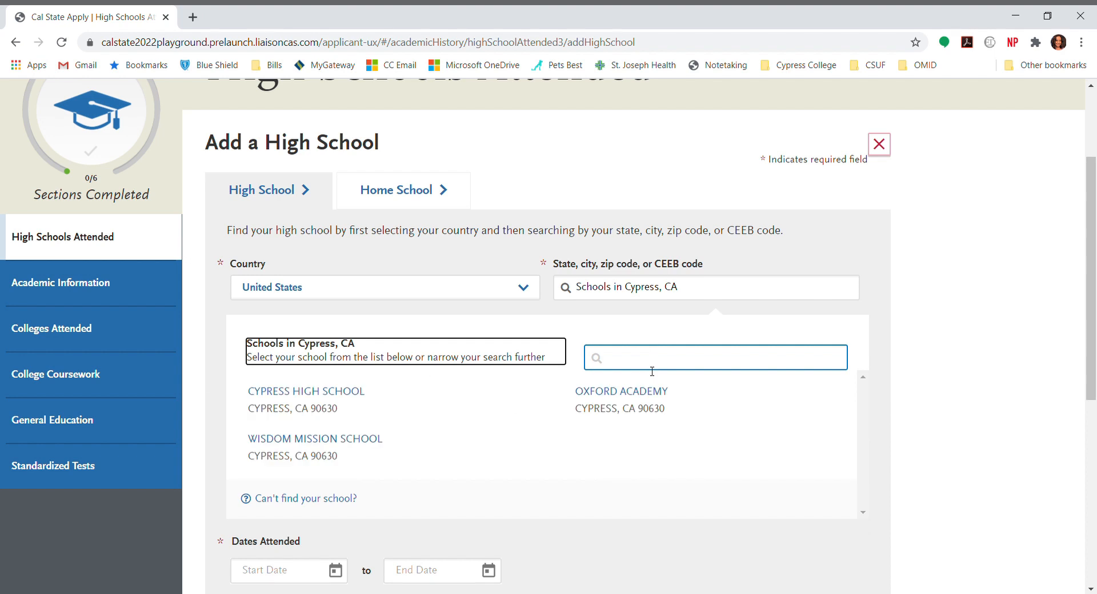
left_click(323, 400)
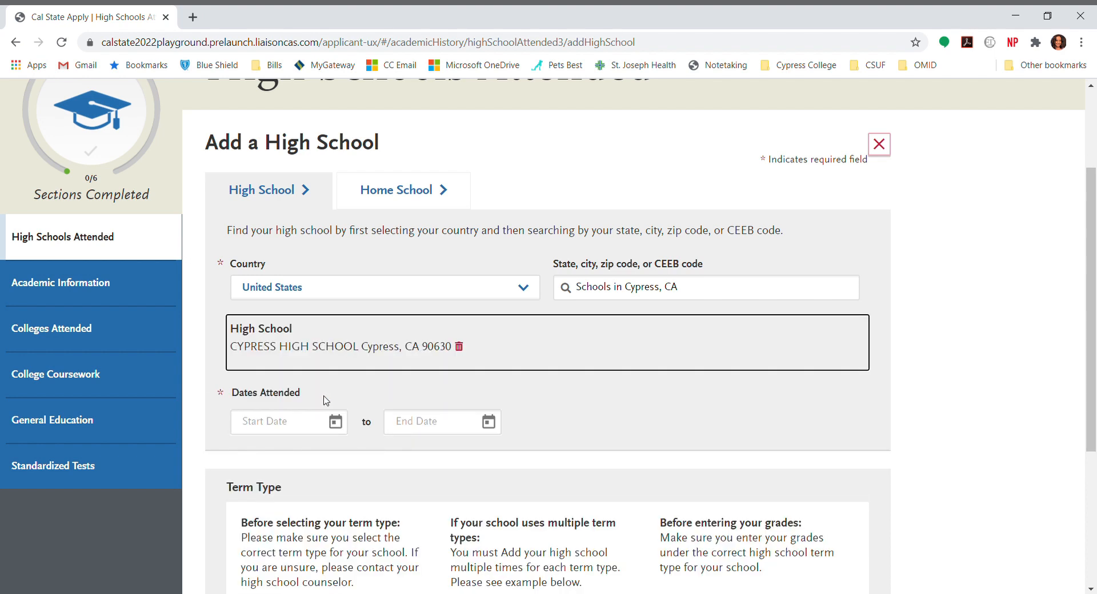
Set the dates attended for Cypress High School to August 2014 through May 2018
left_click(335, 422)
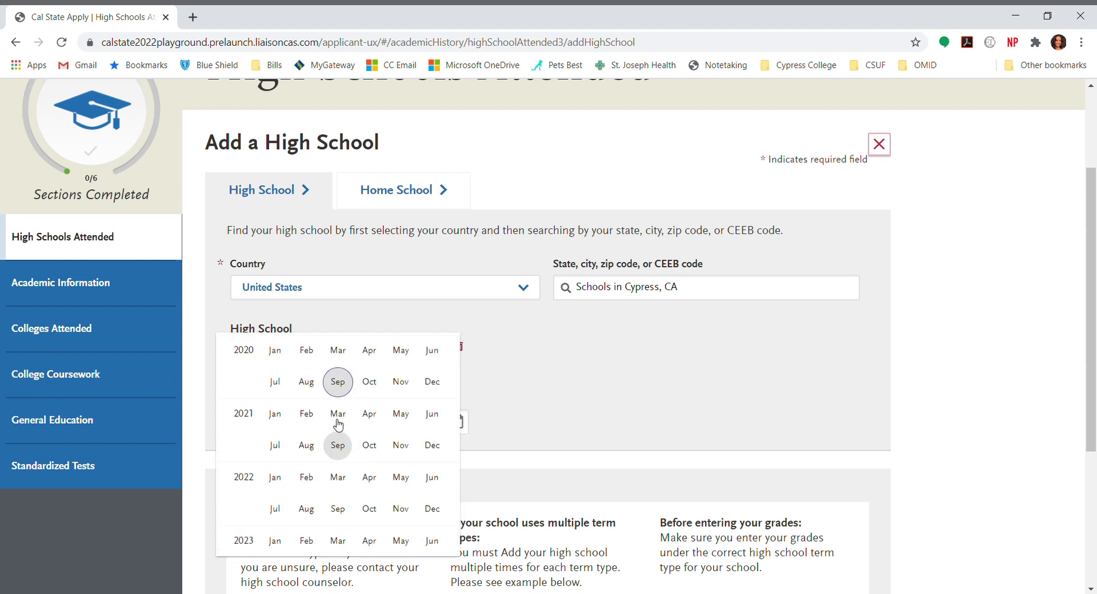
scroll(338, 424, "up", 8)
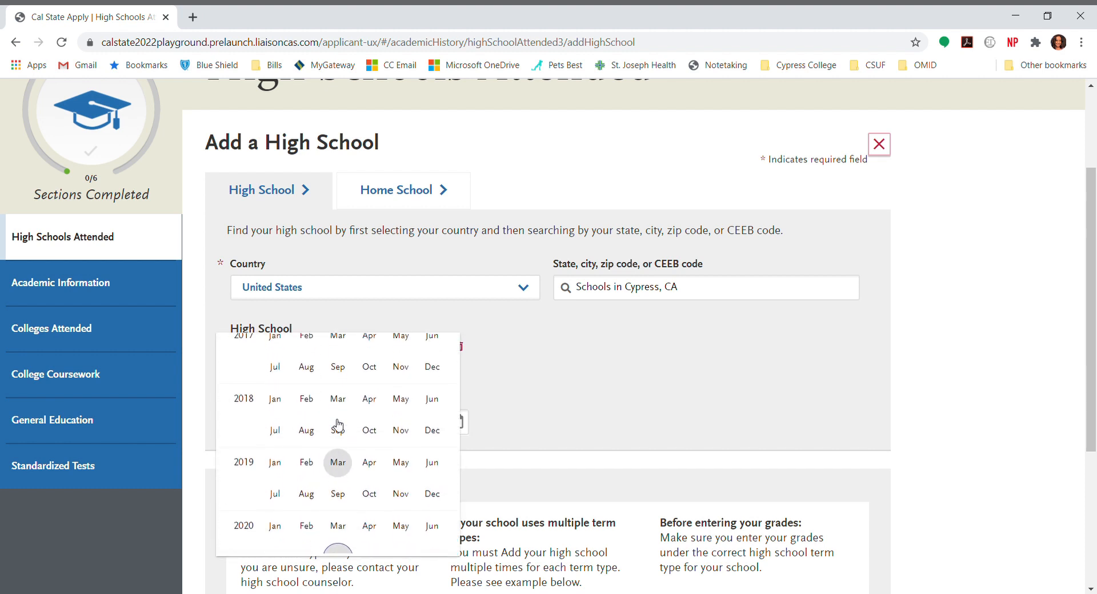
scroll(338, 424, "up", 5)
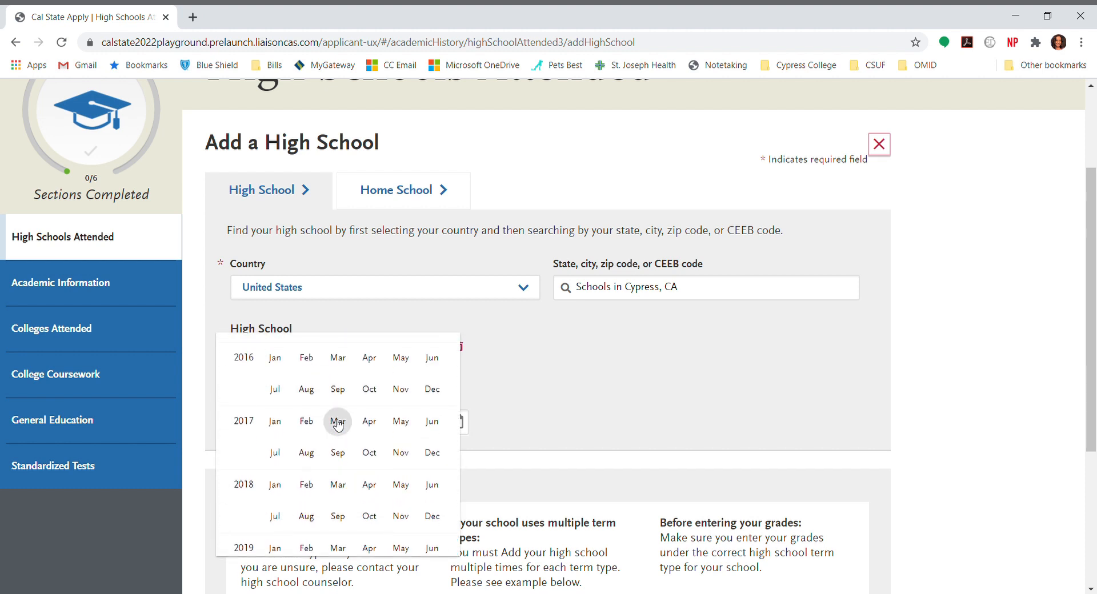
scroll(338, 424, "up", 2)
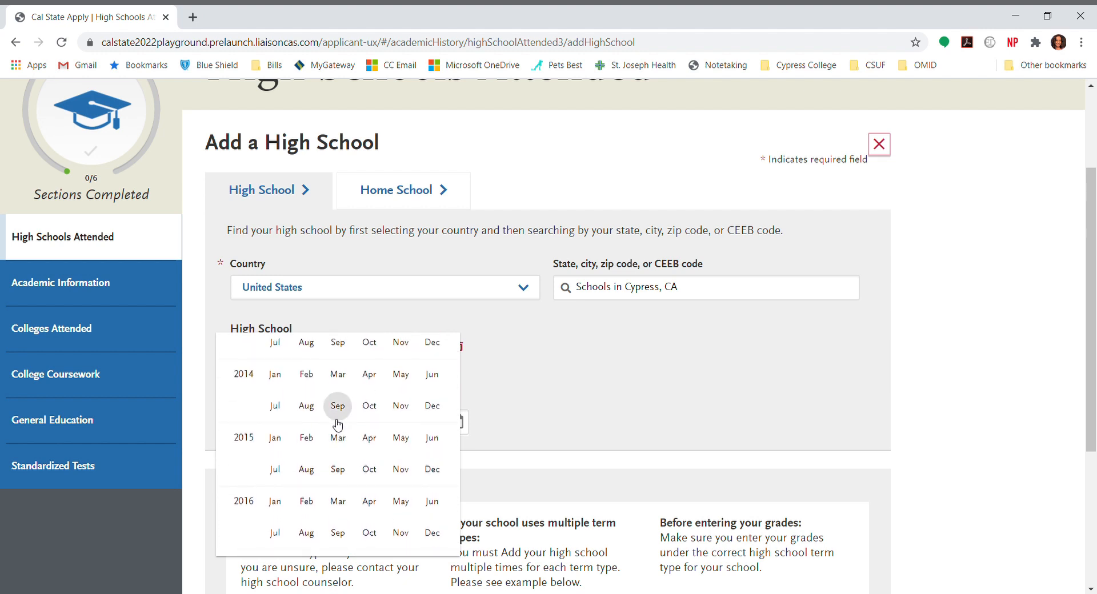
left_click(307, 407)
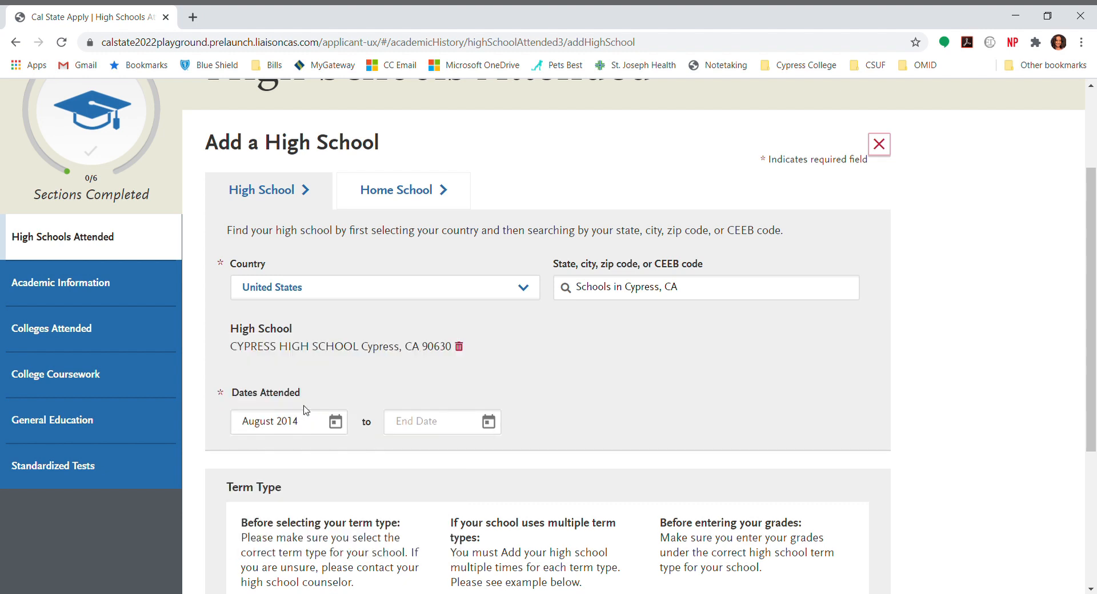
left_click(489, 423)
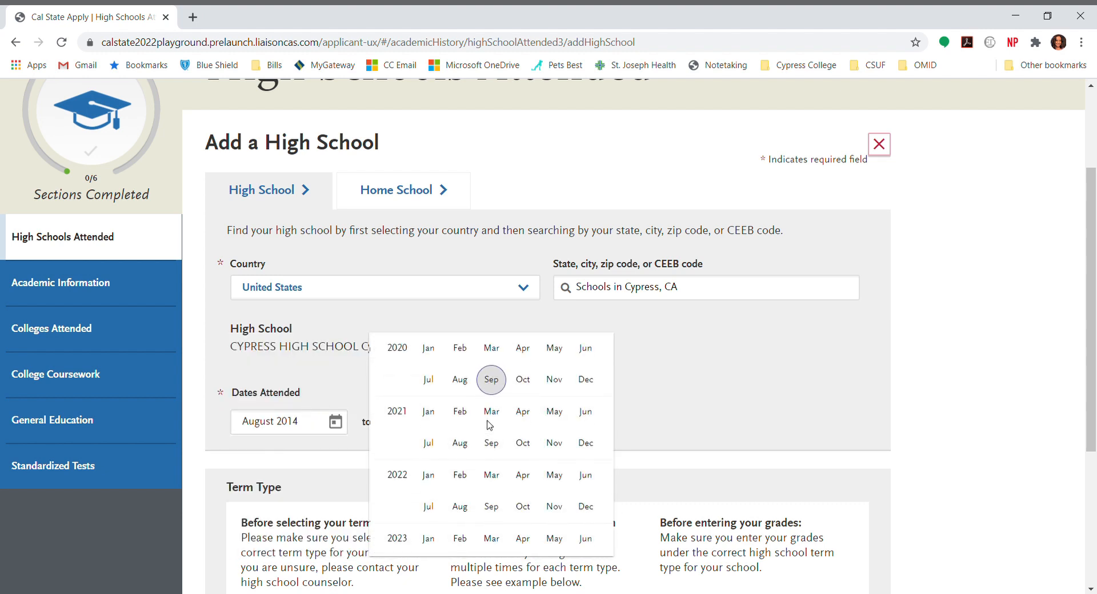
scroll(490, 426, "up", 3)
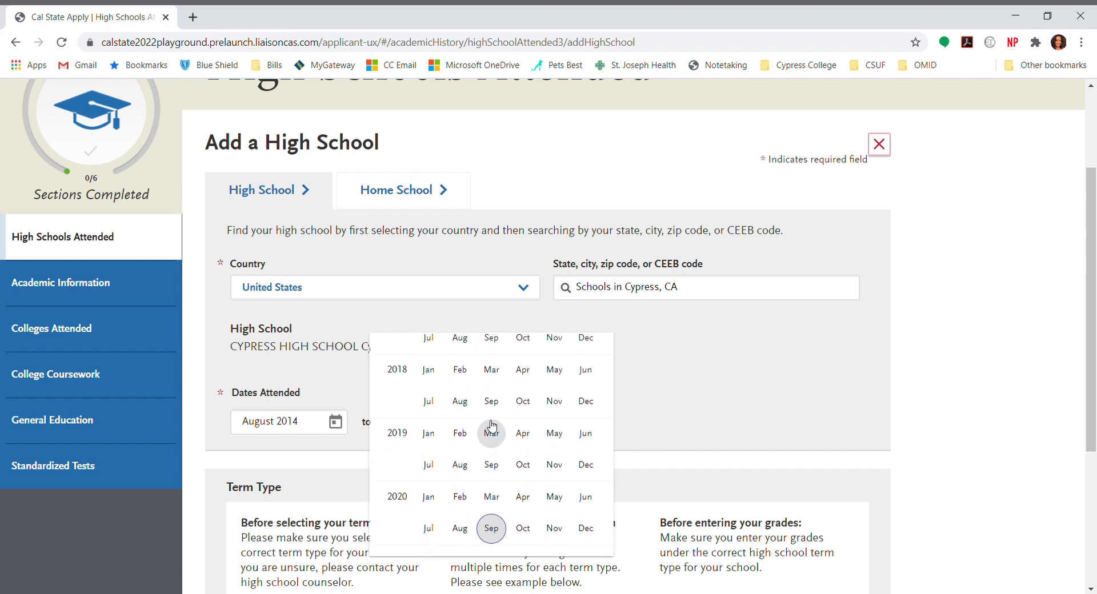
scroll(492, 427, "up", 1)
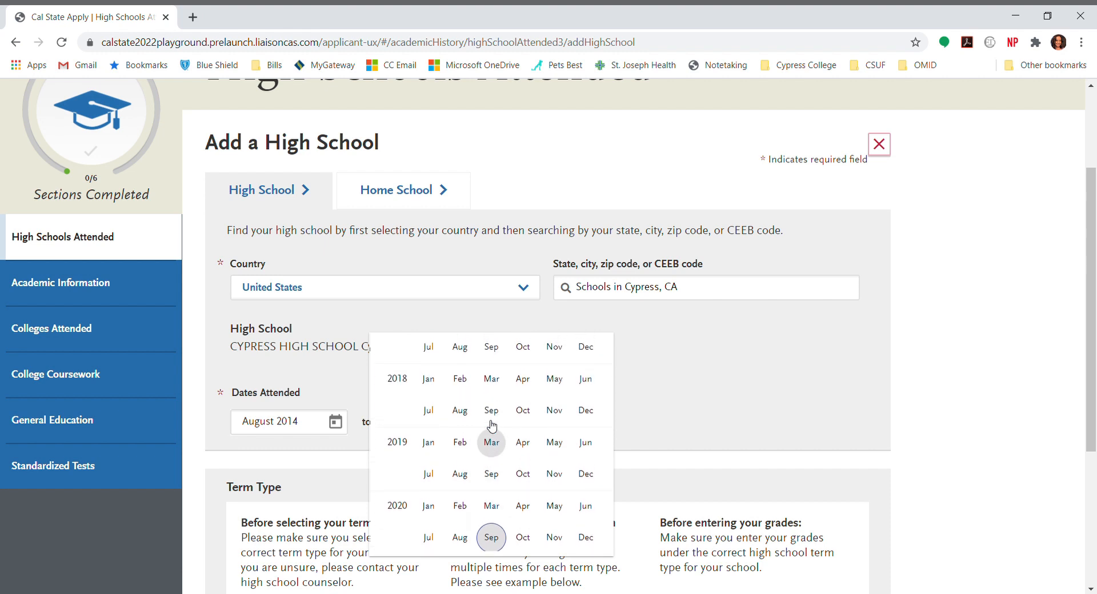
left_click(554, 387)
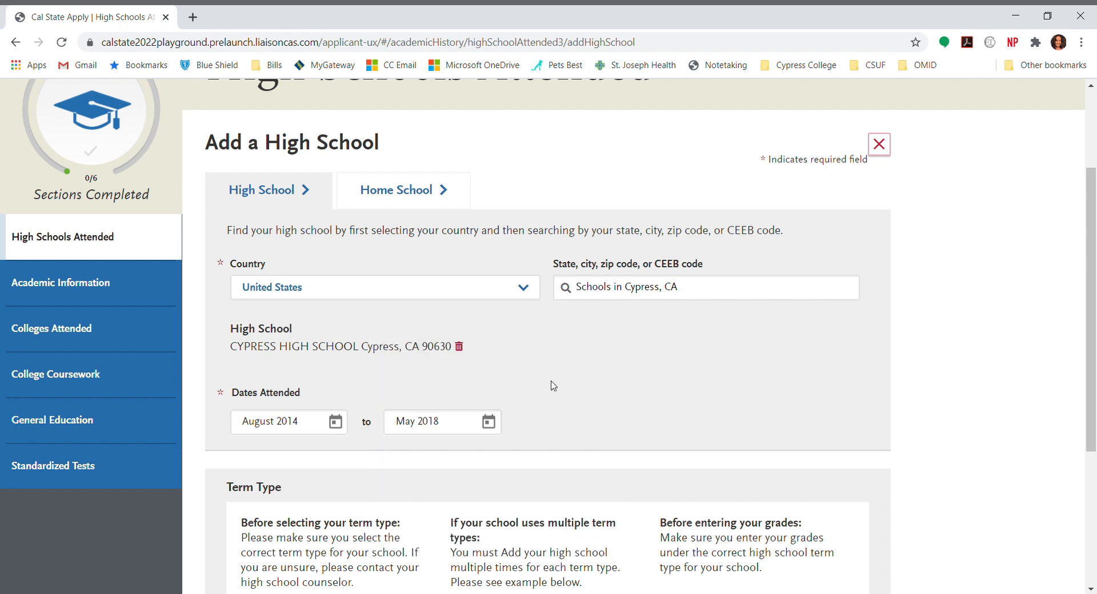
Set the high school's term type to Semester and save the school
scroll(552, 385, "down", 4)
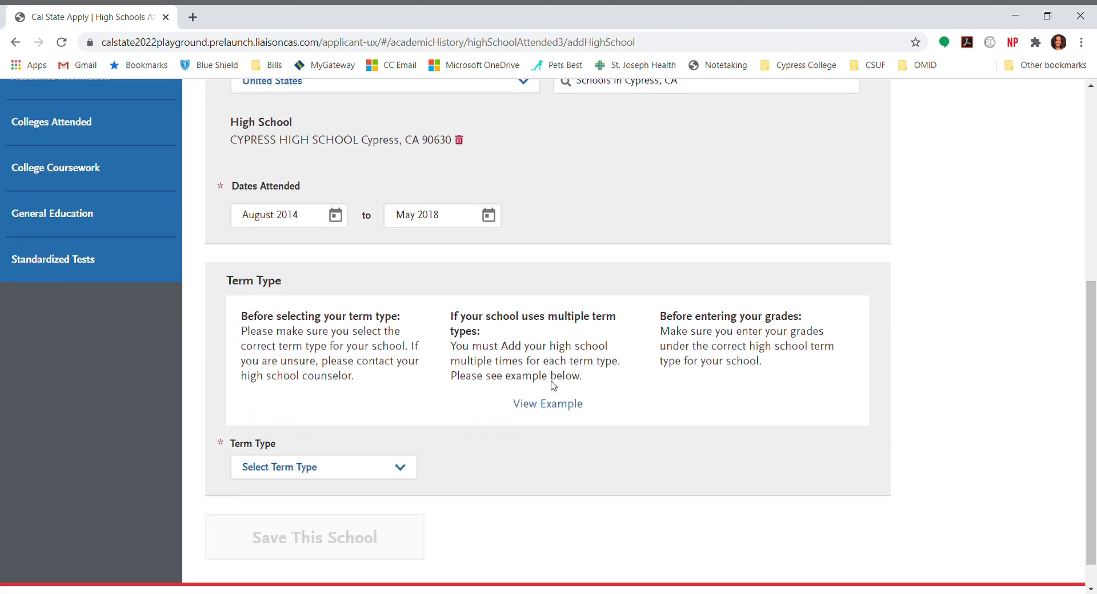
left_click(369, 444)
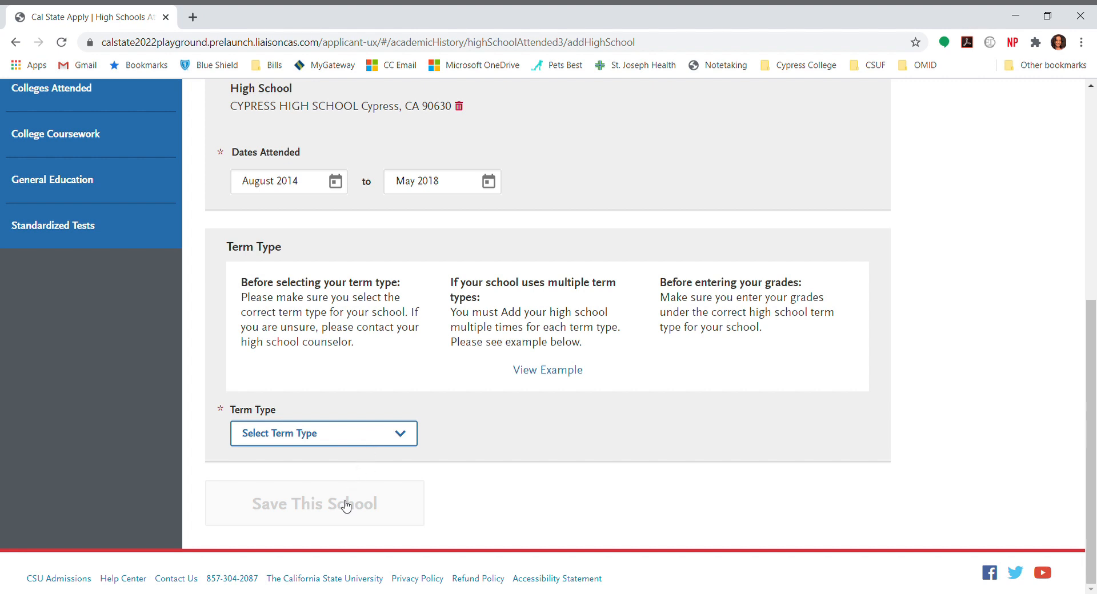
key("Down")
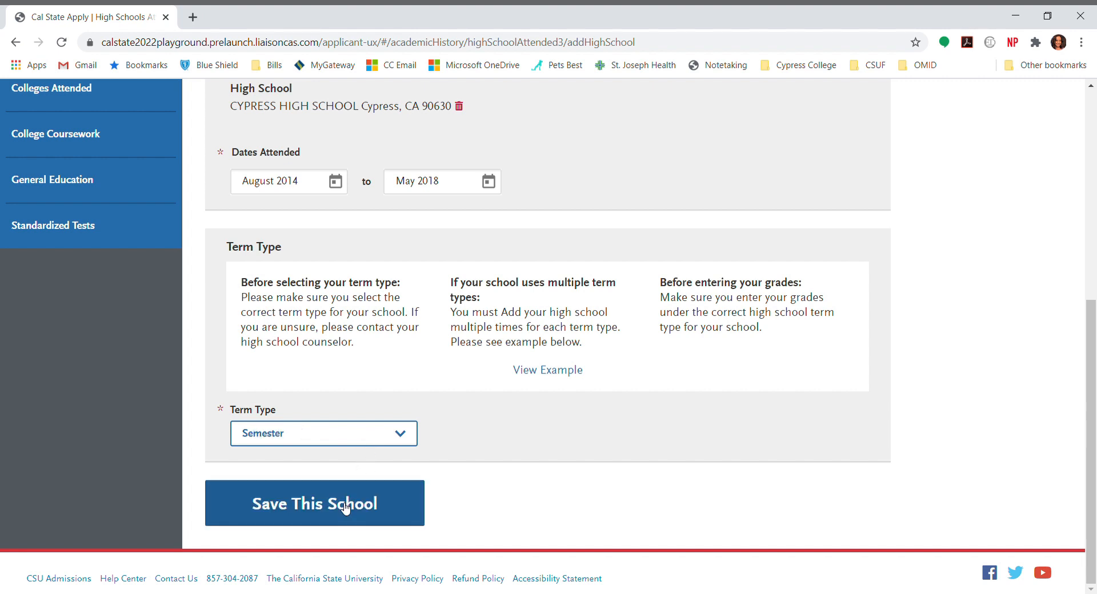
left_click(523, 456)
left_click(380, 509)
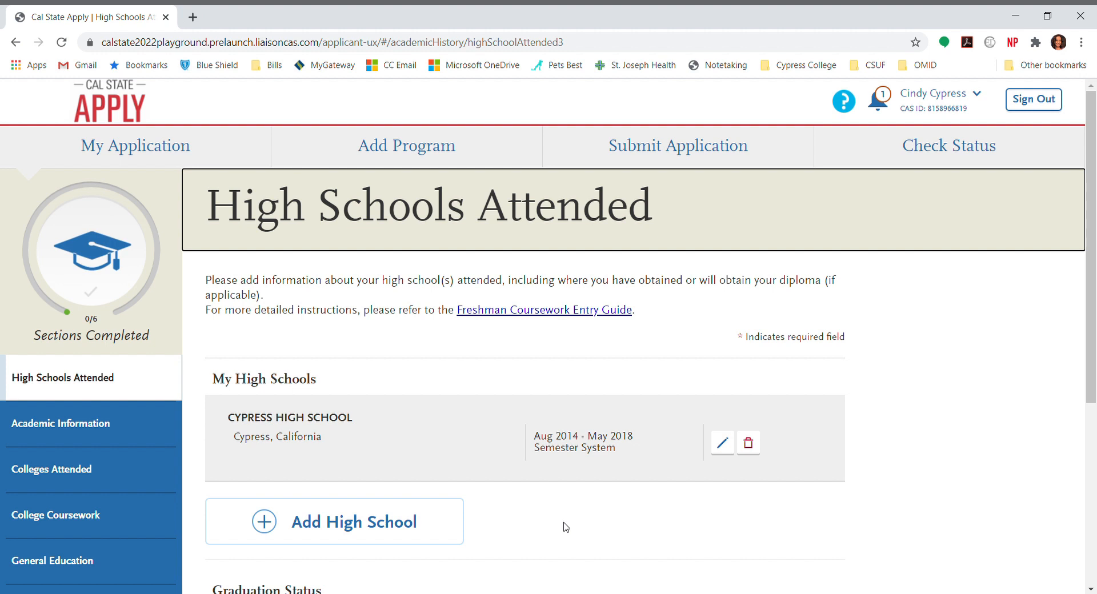
Set the graduation status to graduating with a high school diploma and choose Cypress High School as the diploma school
scroll(566, 527, "down", 5)
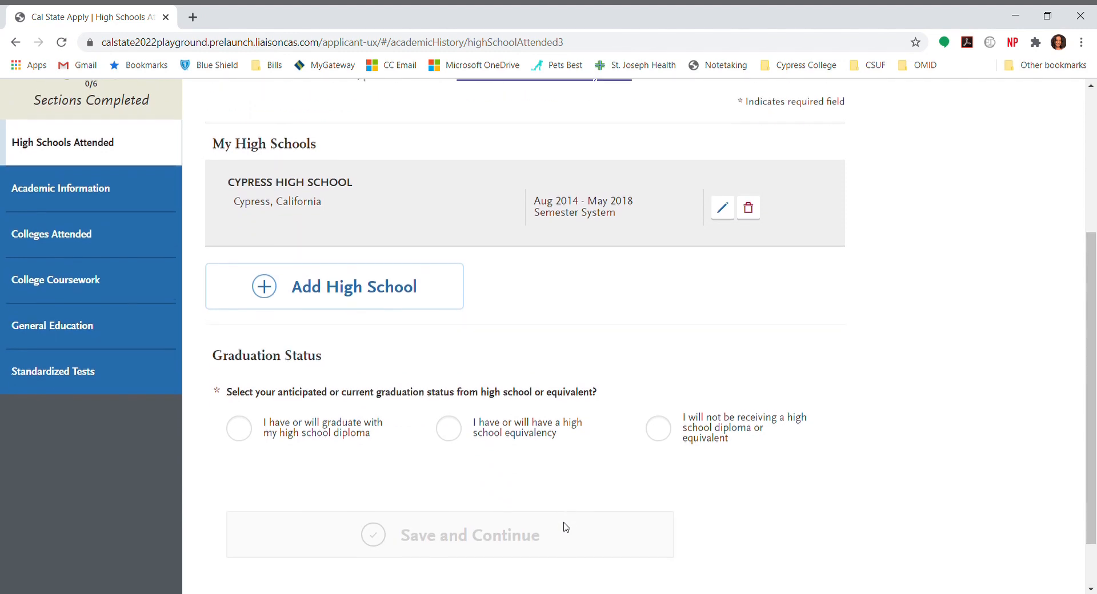
scroll(565, 527, "down", 1)
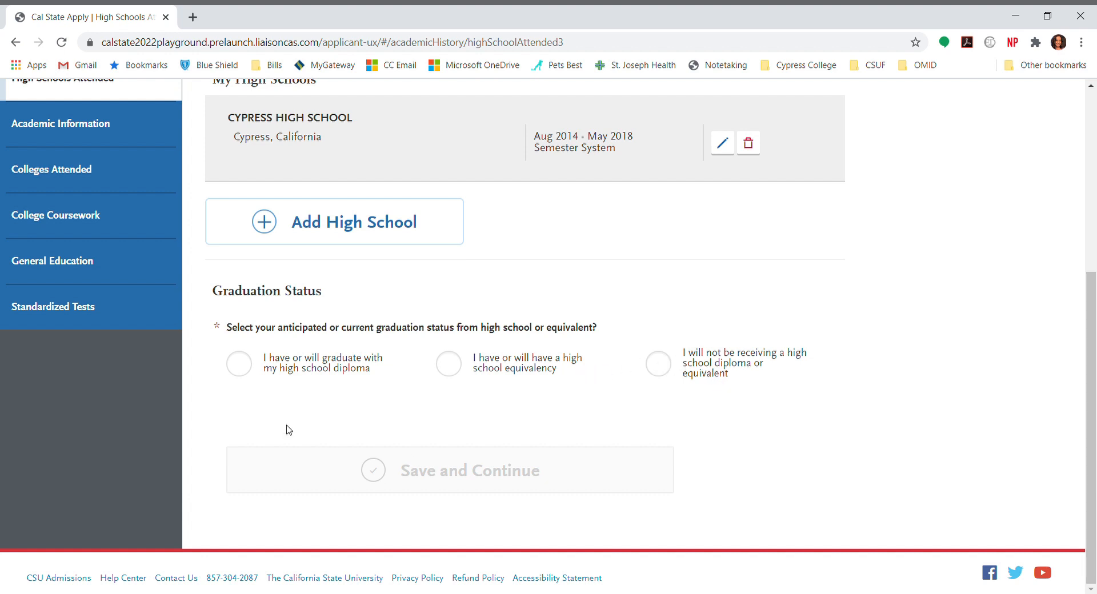
left_click(239, 367)
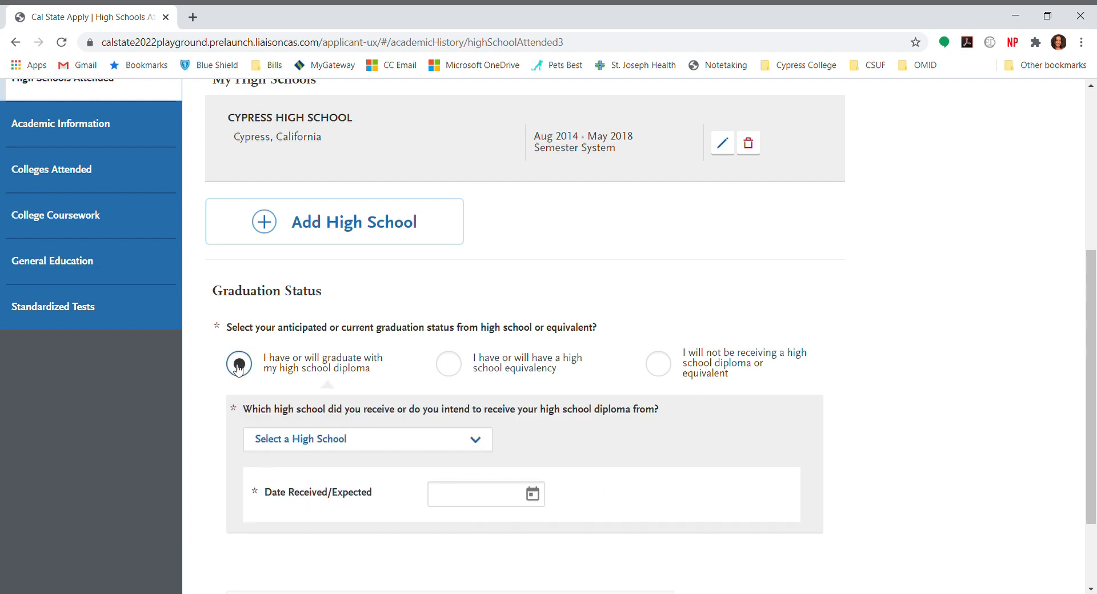
scroll(239, 368, "down", 3)
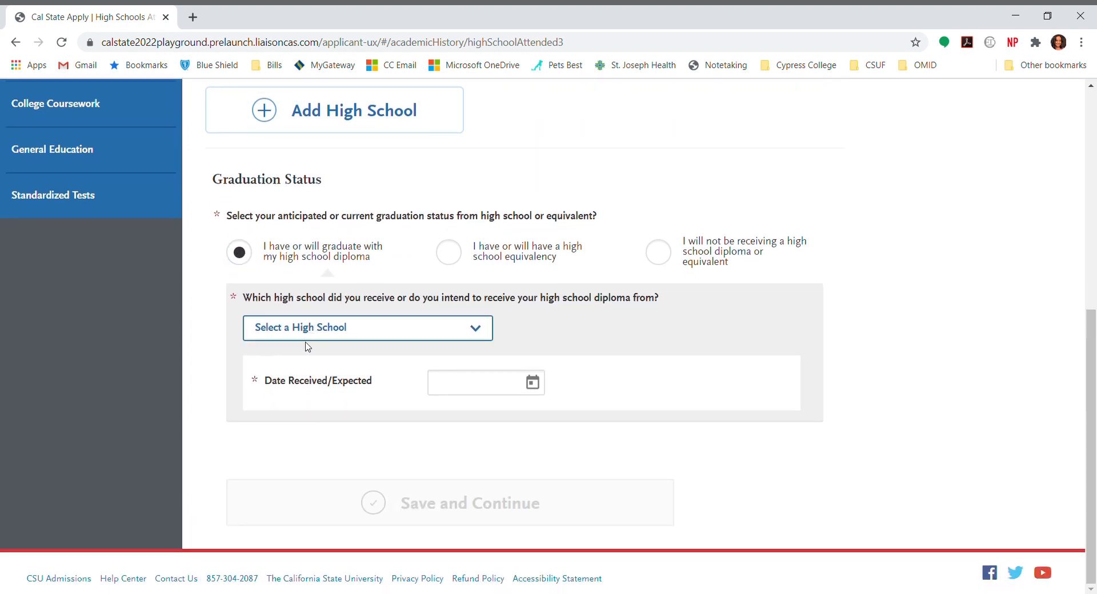
left_click(309, 371)
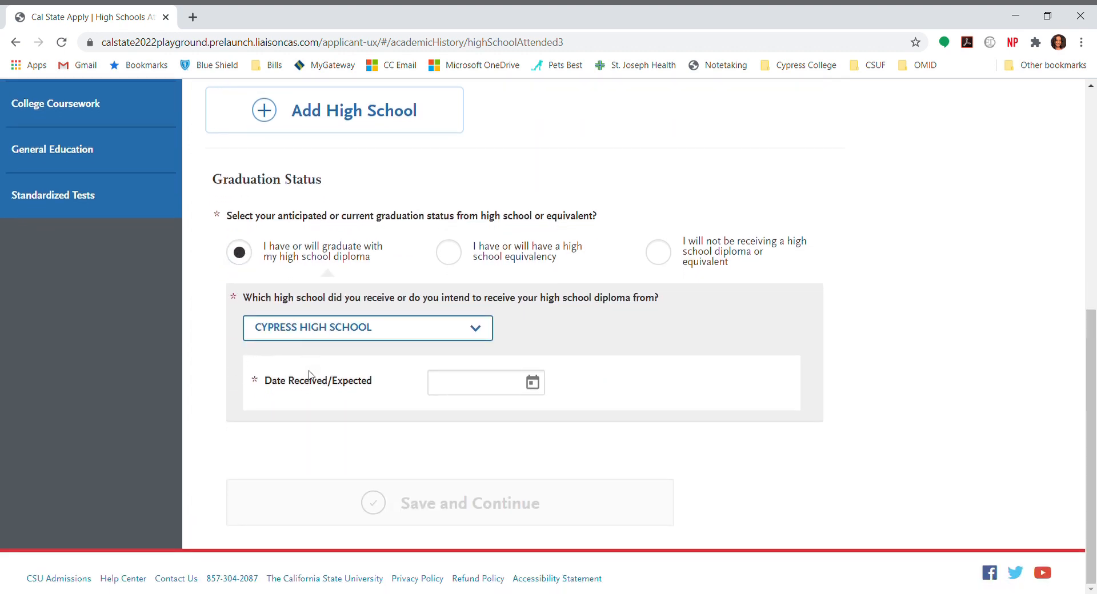
Set the diploma's received date to May 2018 and save the section, confirming the graduation date as correct
left_click(533, 384)
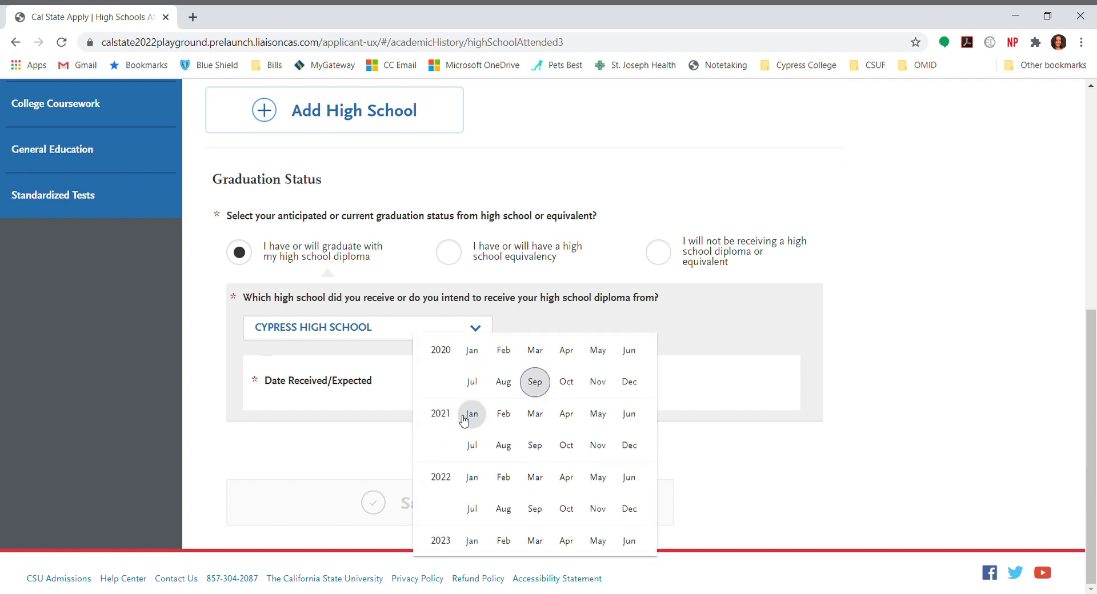
scroll(464, 420, "up", 3)
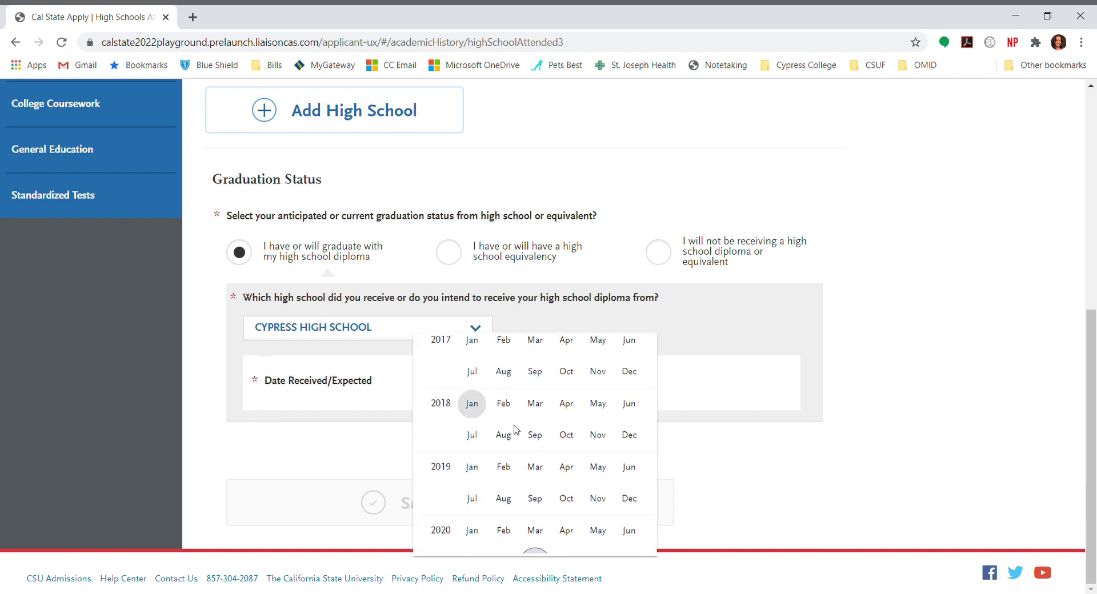
left_click(607, 405)
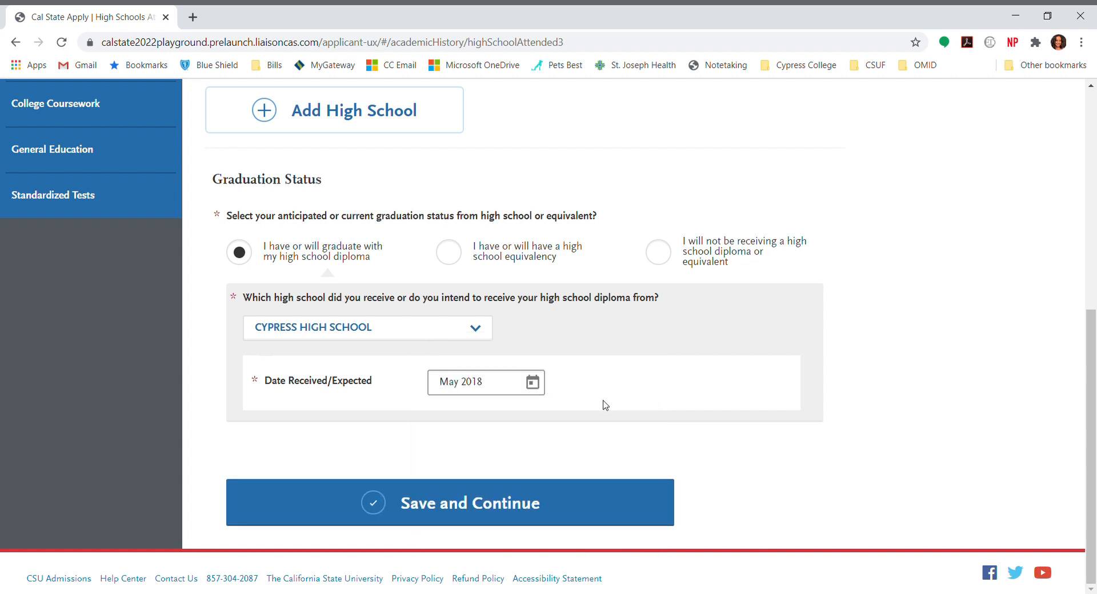
left_click(529, 506)
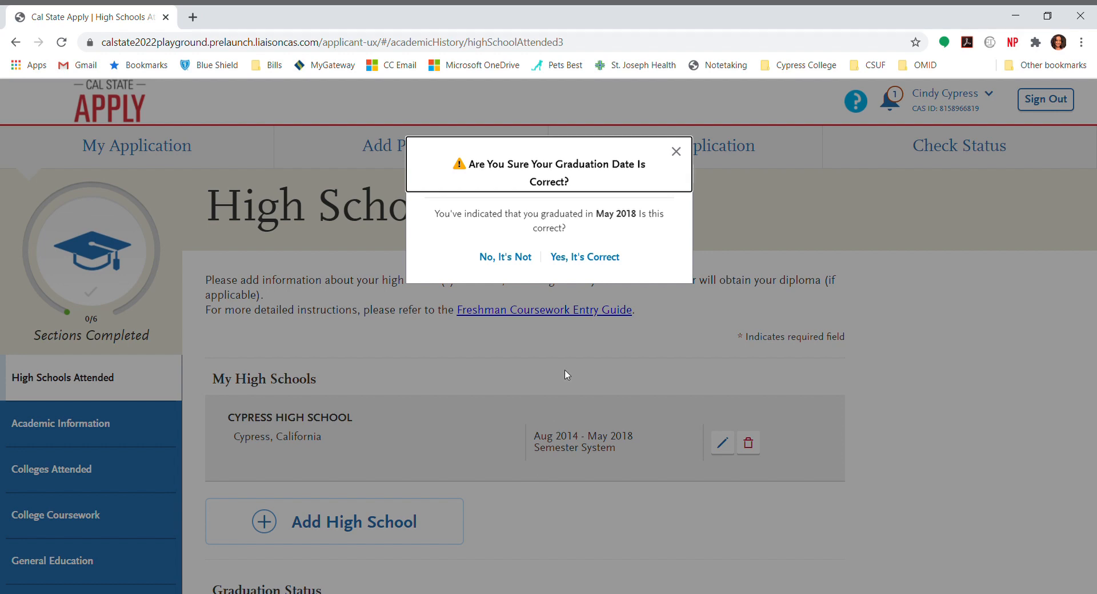
left_click(598, 259)
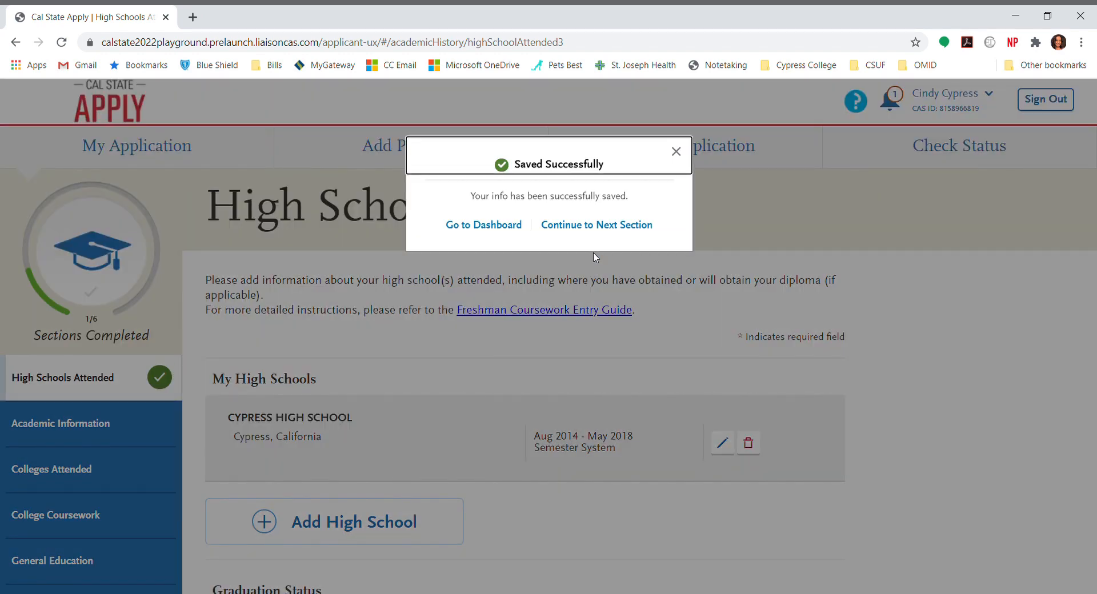
In Academic Information, answer Yes to attending high school outside the United States and leave for Colleges Attended without saving
left_click(604, 228)
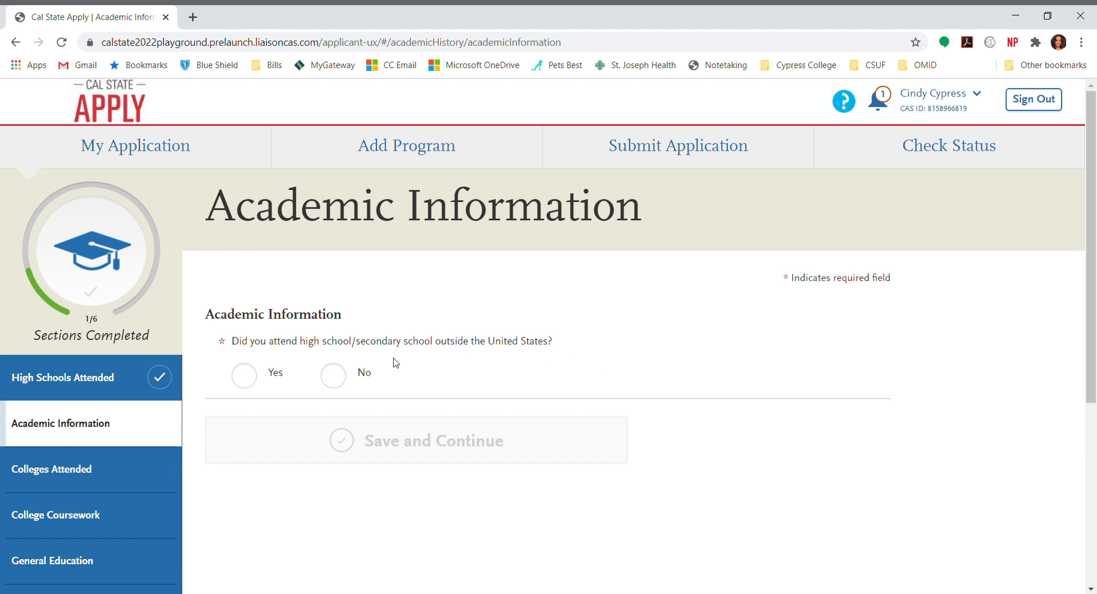
left_click(244, 375)
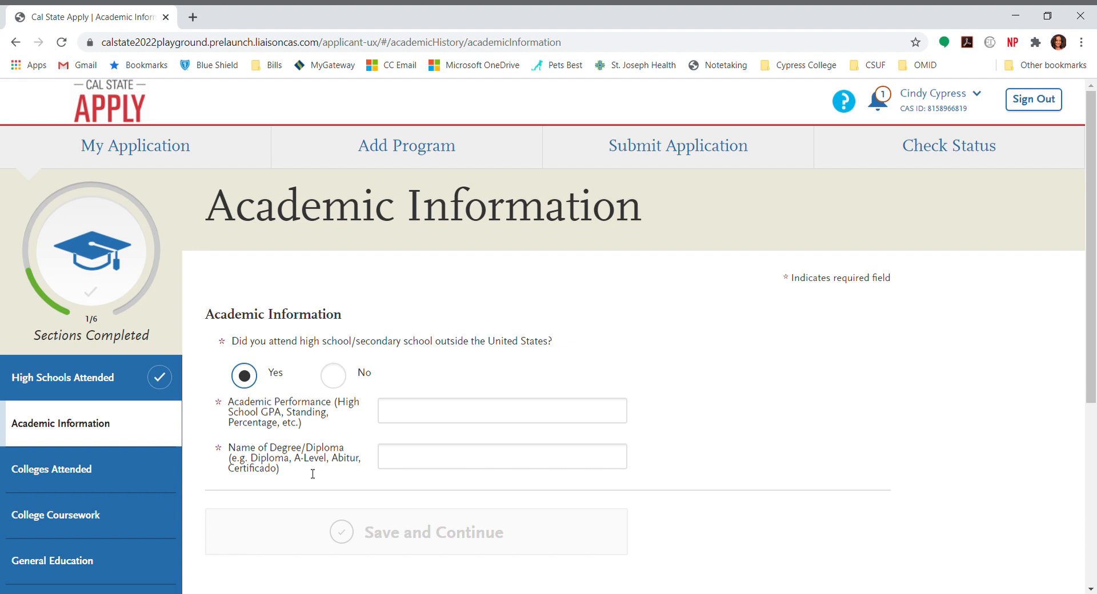
left_click(101, 482)
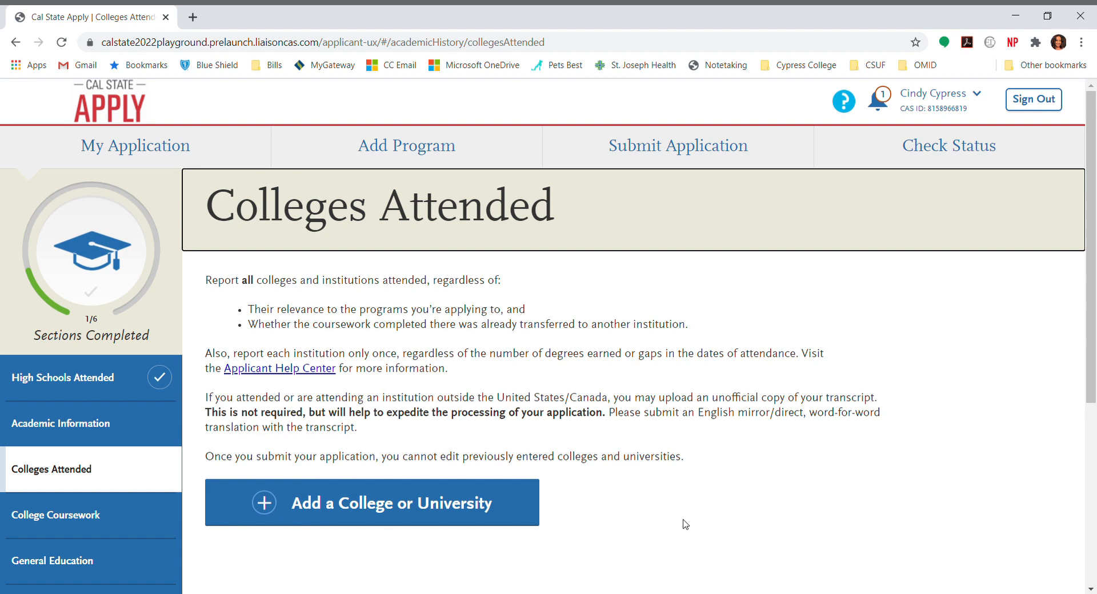
Start adding a college or university and choose Cypress College as the institution attended
scroll(685, 524, "down", 1)
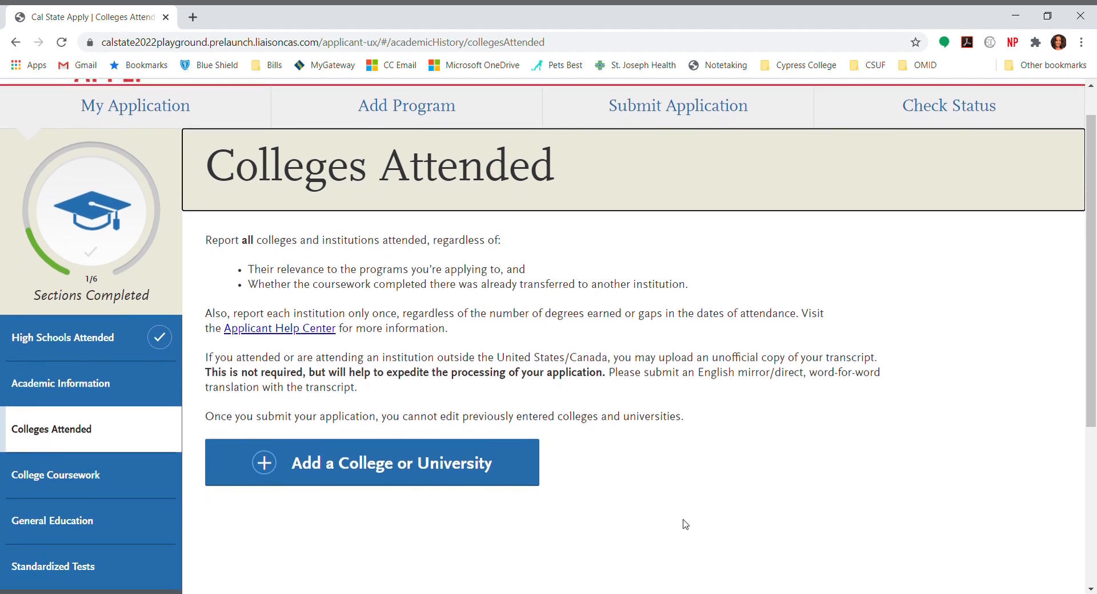
scroll(685, 524, "down", 1)
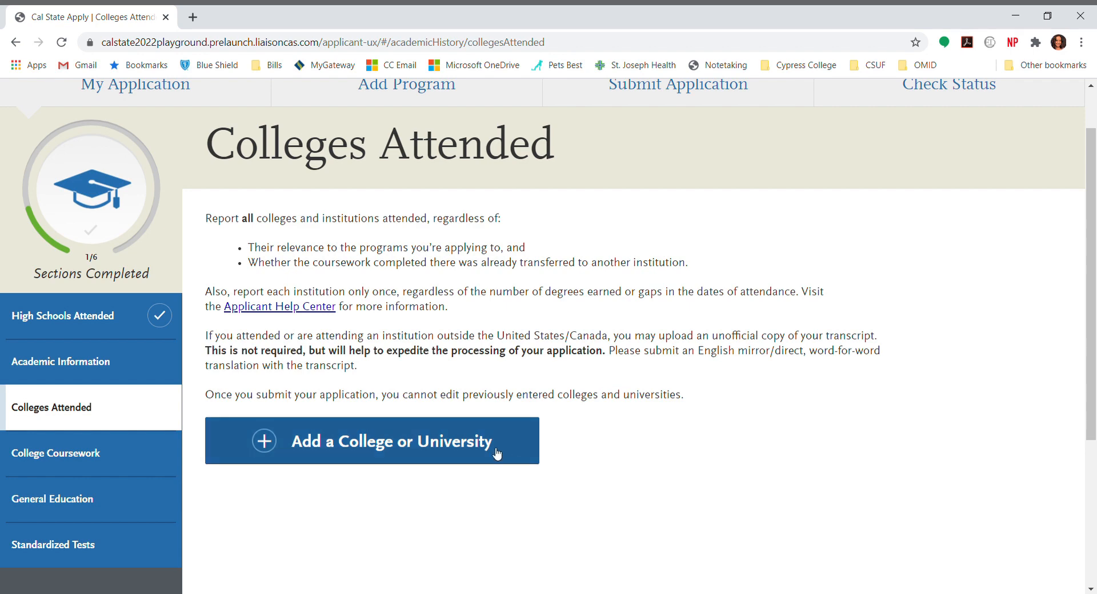
left_click(382, 453)
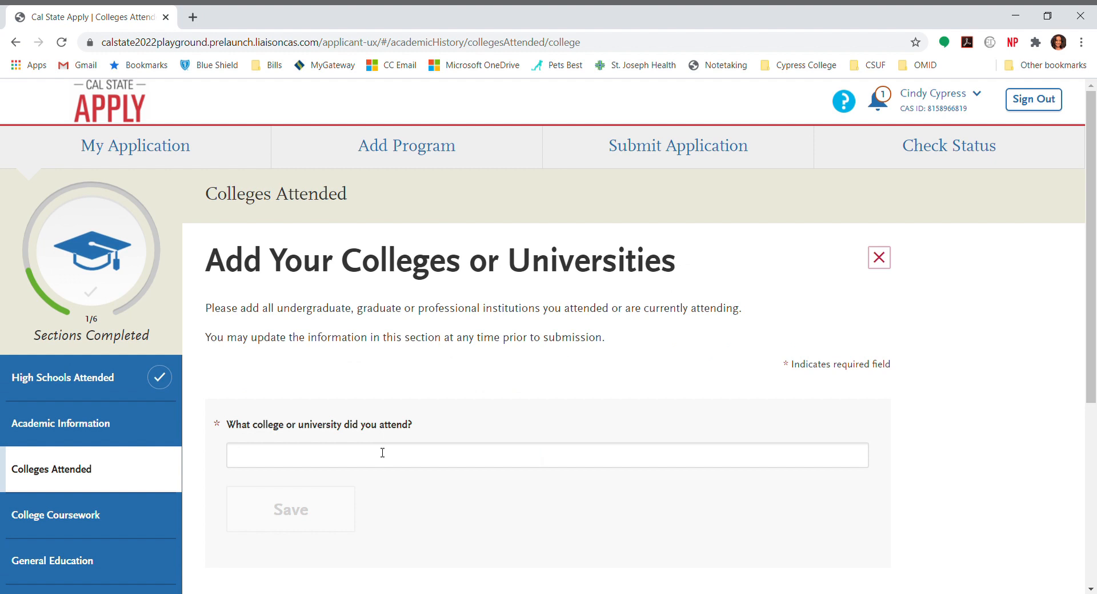
scroll(382, 452, "down", 1)
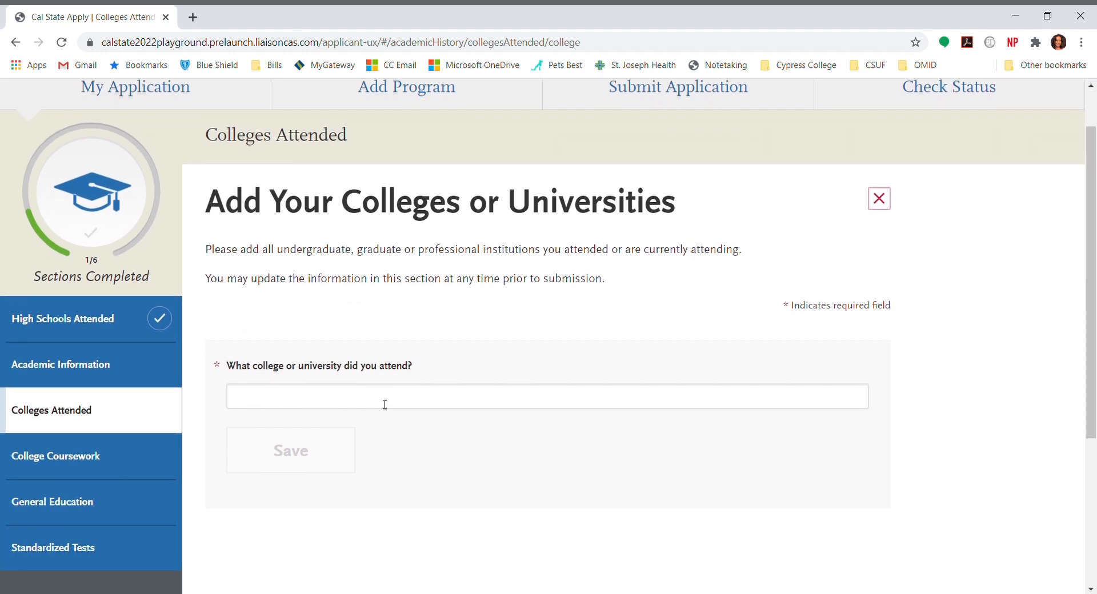
left_click(384, 404)
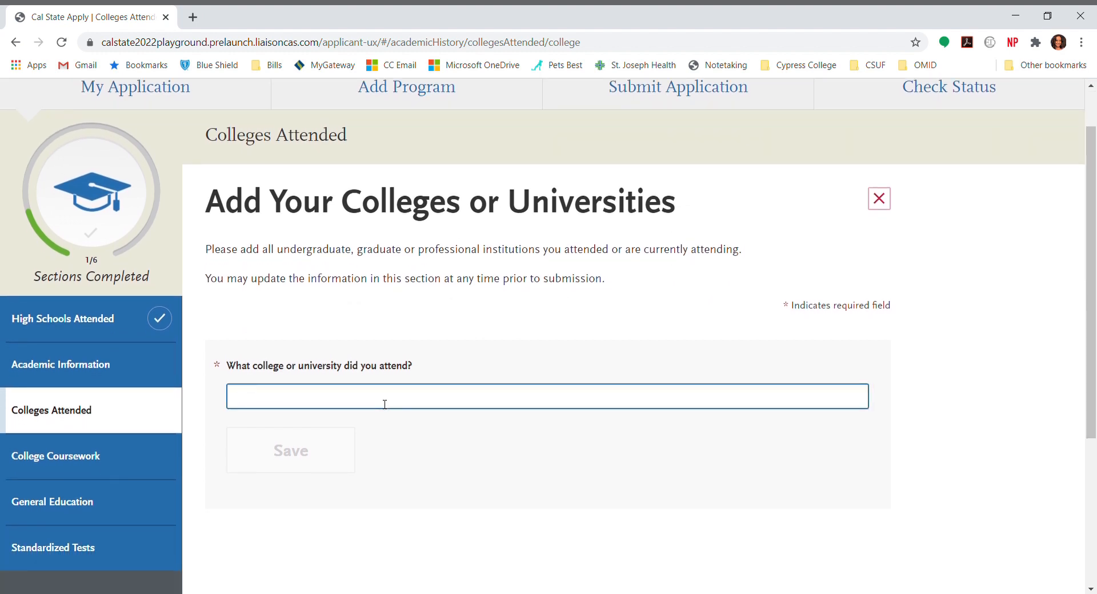
type("cypress")
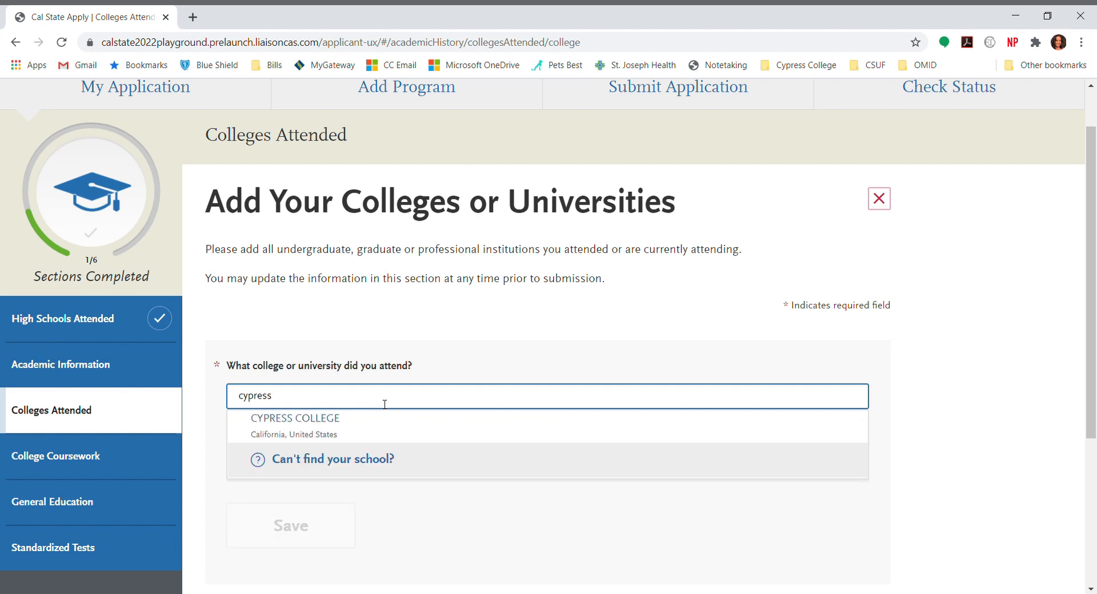
left_click(300, 428)
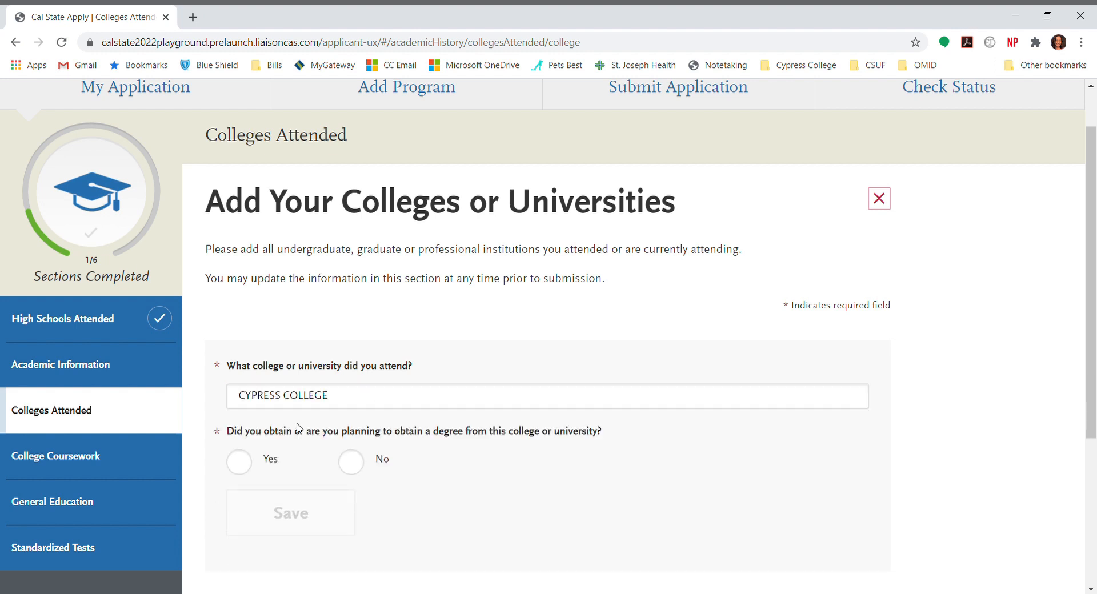
Answer Yes to obtaining a degree from Cypress College and mark an Associate of Arts for Transfer as in progress
scroll(297, 427, "down", 4)
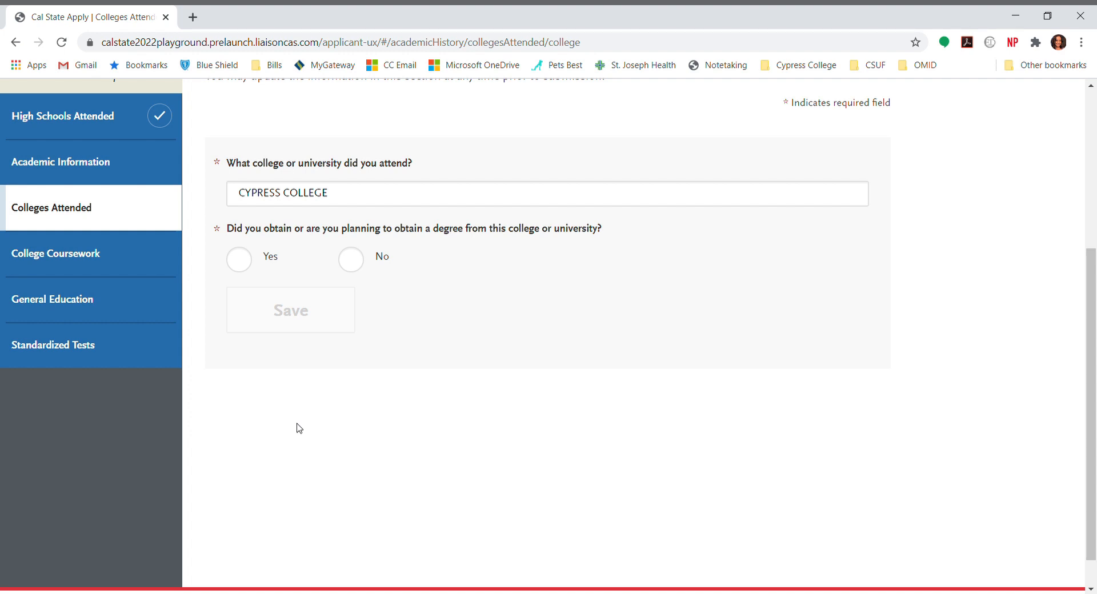
left_click(249, 258)
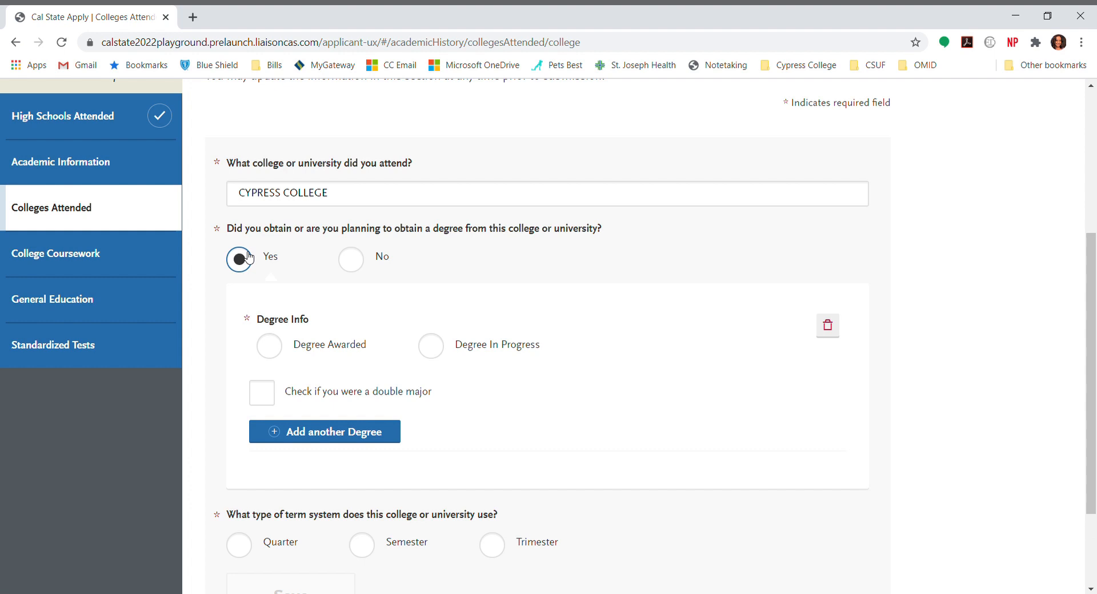
left_click(437, 351)
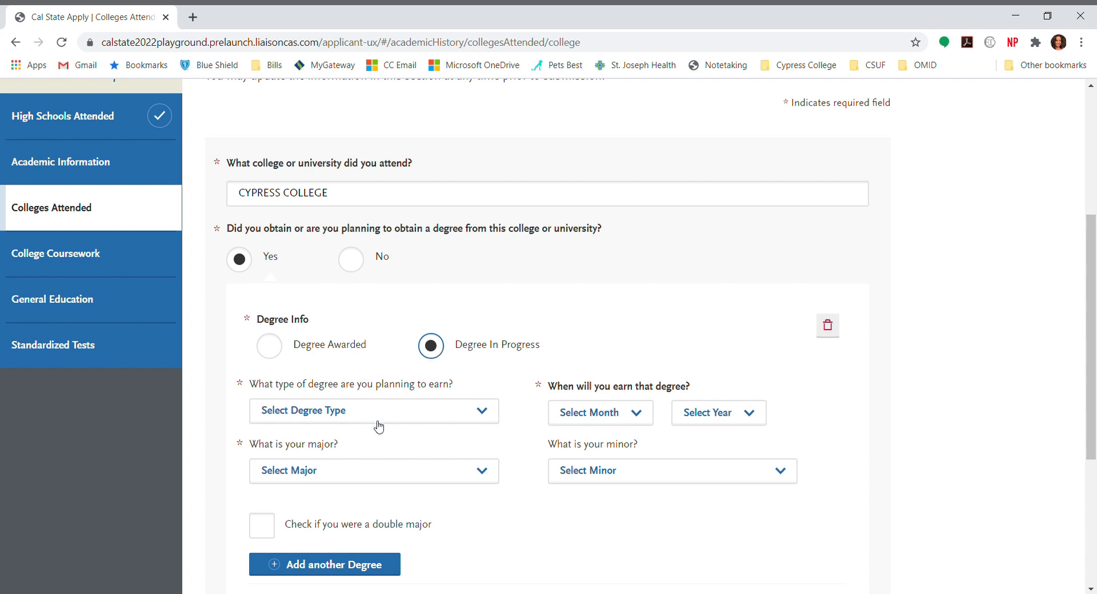
scroll(379, 425, "down", 1)
left_click(367, 364)
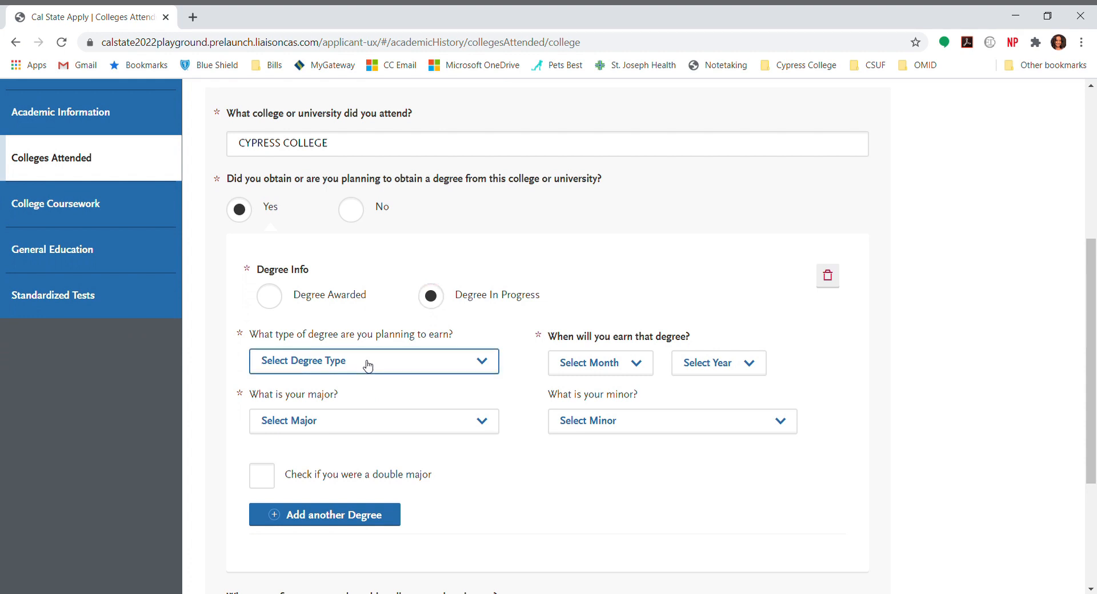
left_click(384, 151)
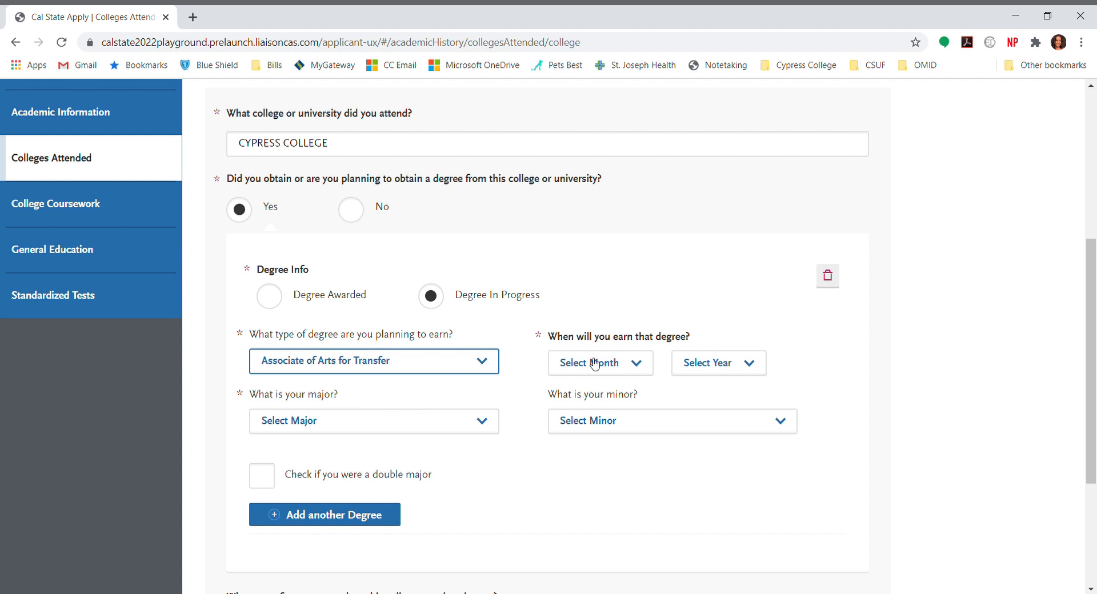
Set the transfer degree's expected date to May 2021 and its major to Psychology
left_click(622, 372)
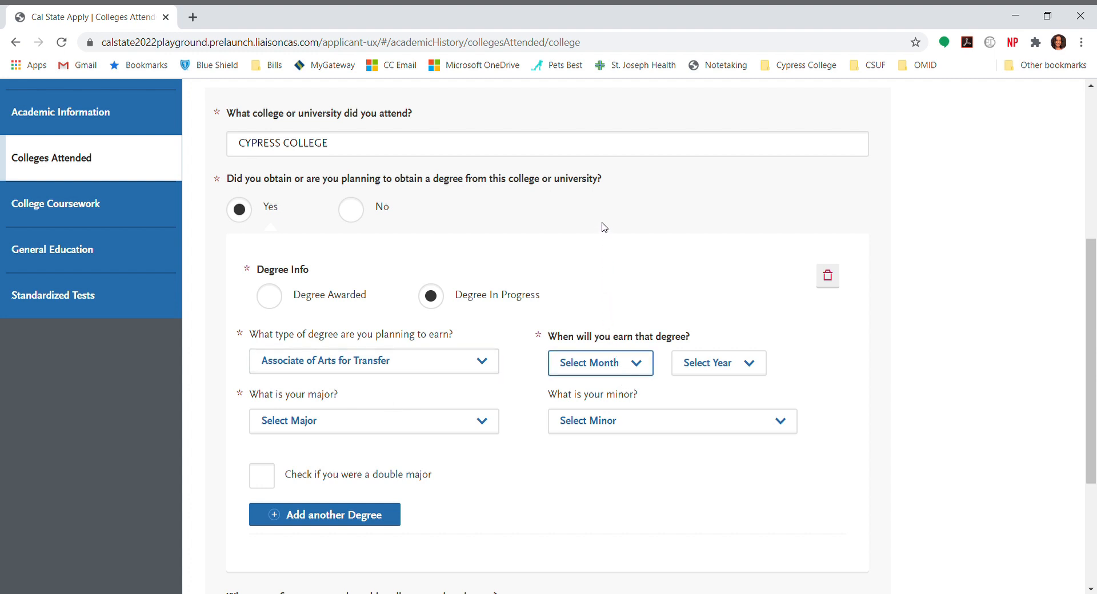
type("may")
left_click(724, 367)
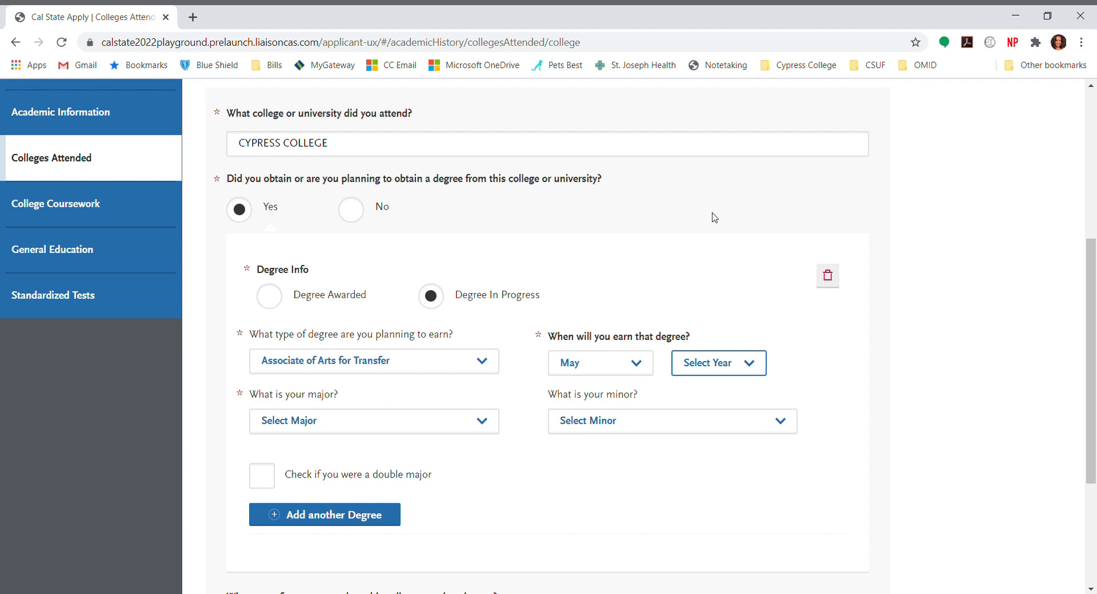
type("2021")
left_click(415, 430)
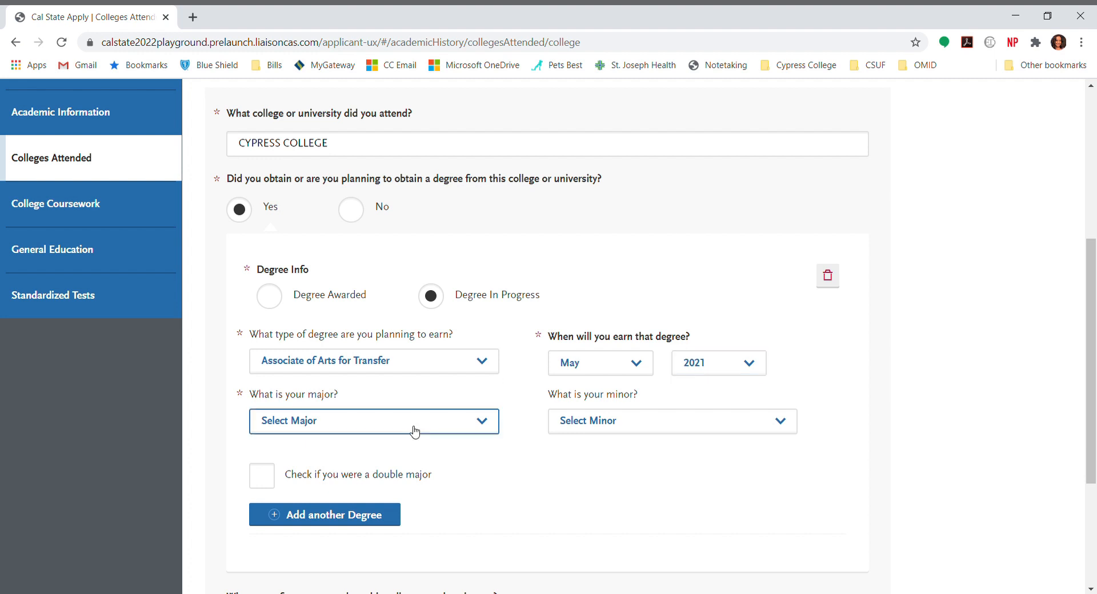
type("Psychology")
left_click(604, 542)
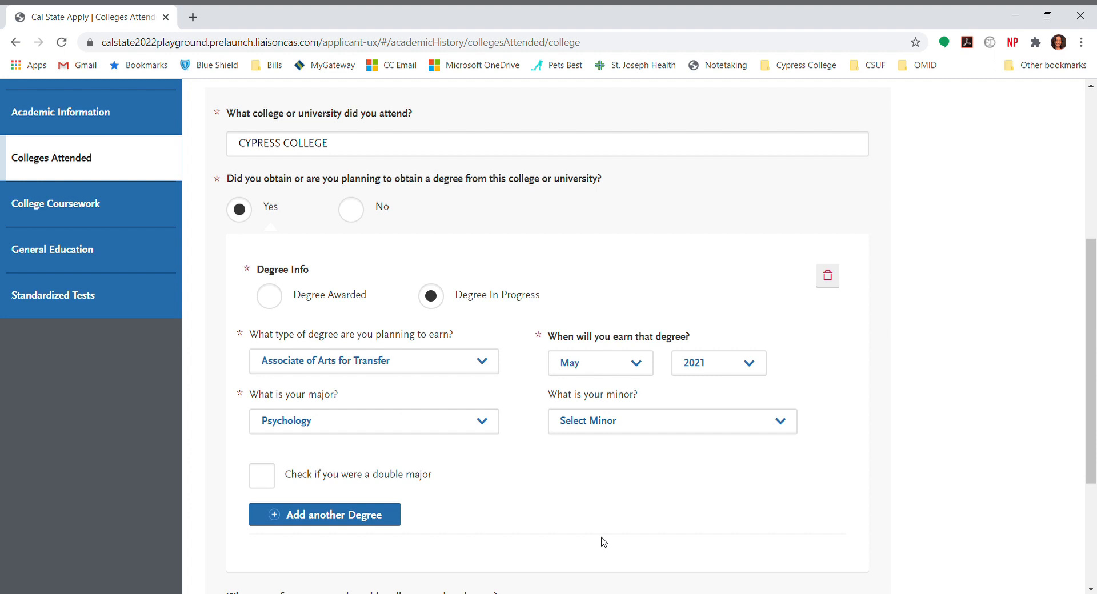
Add another degree for the college, marked as in progress, with the type Associate in Liberal Arts
left_click(327, 521)
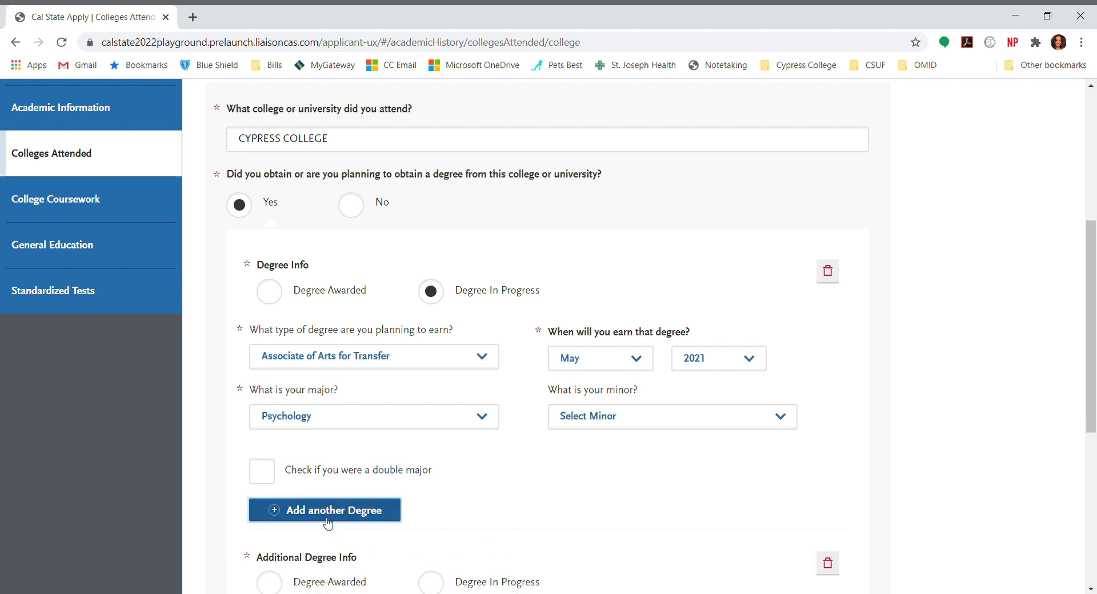
scroll(328, 521, "down", 4)
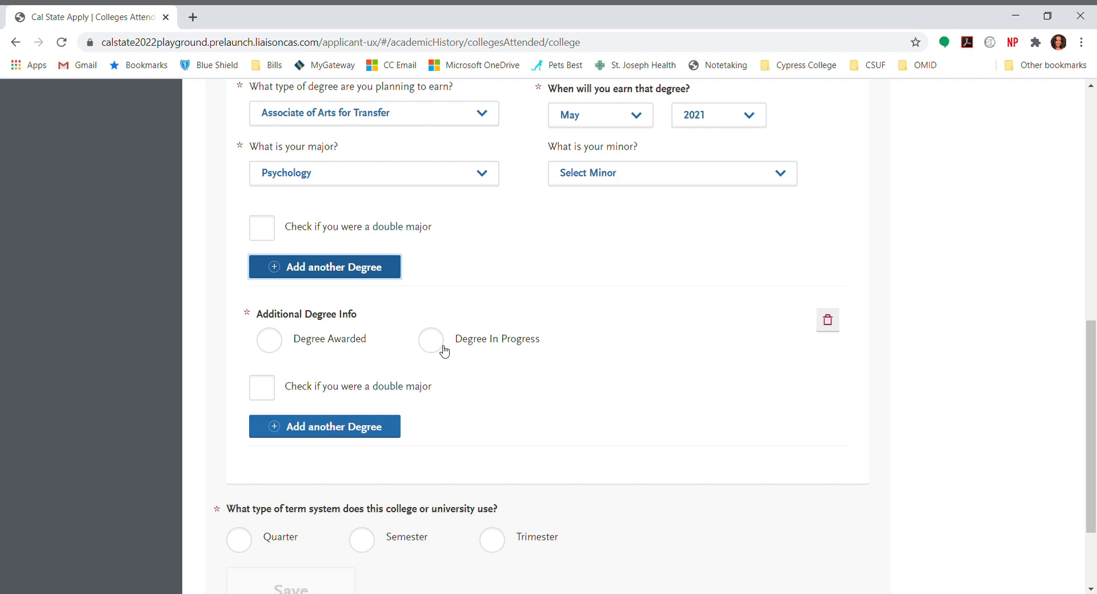
left_click(443, 349)
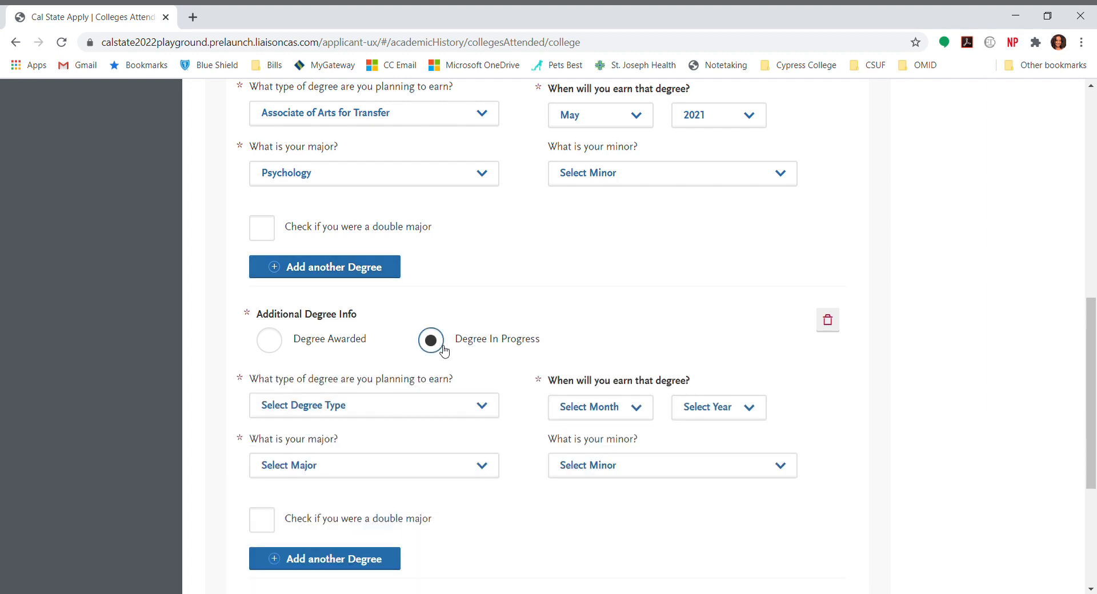
scroll(443, 349, "down", 2)
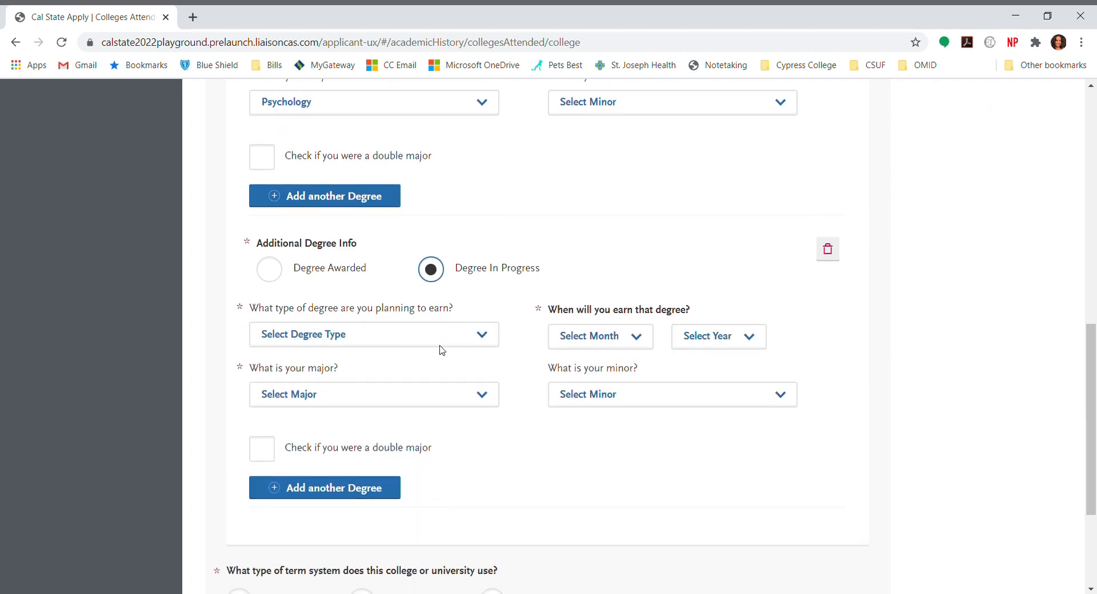
scroll(441, 349, "down", 1)
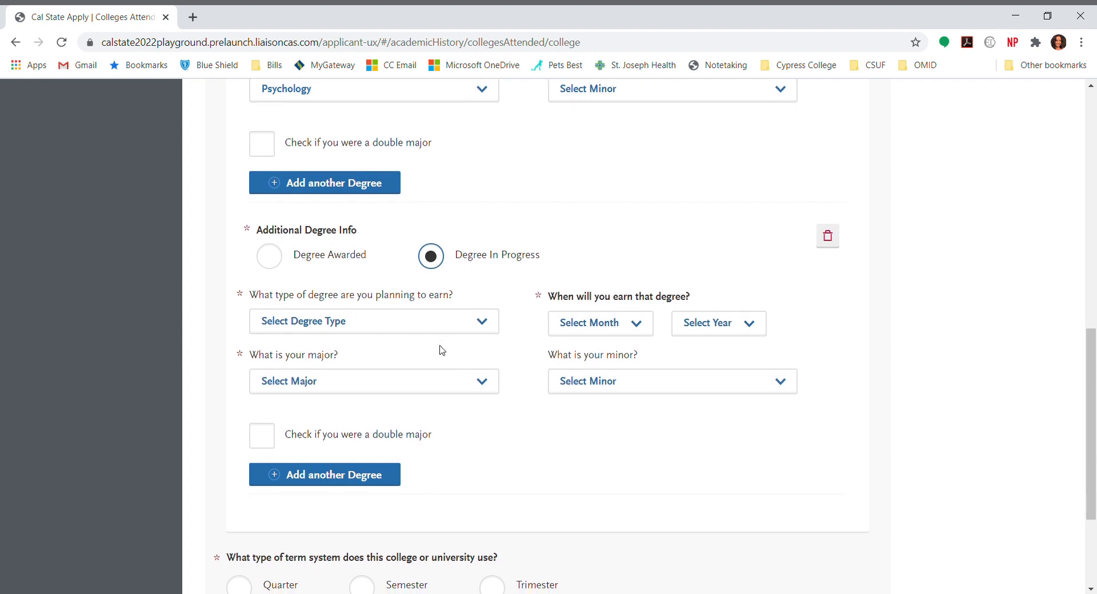
key("Tab")
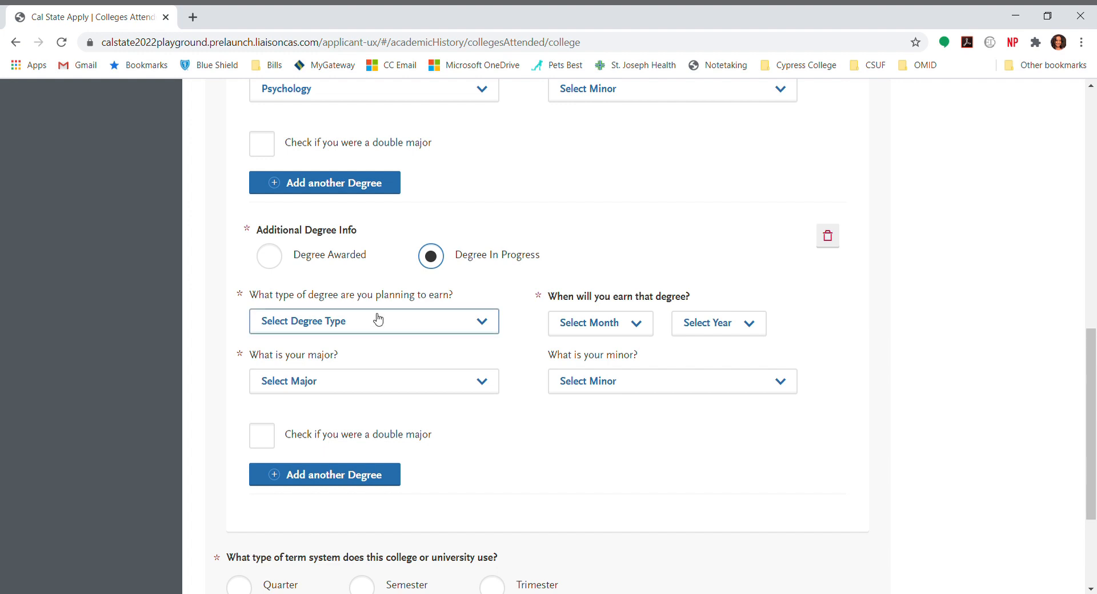
left_click(366, 64)
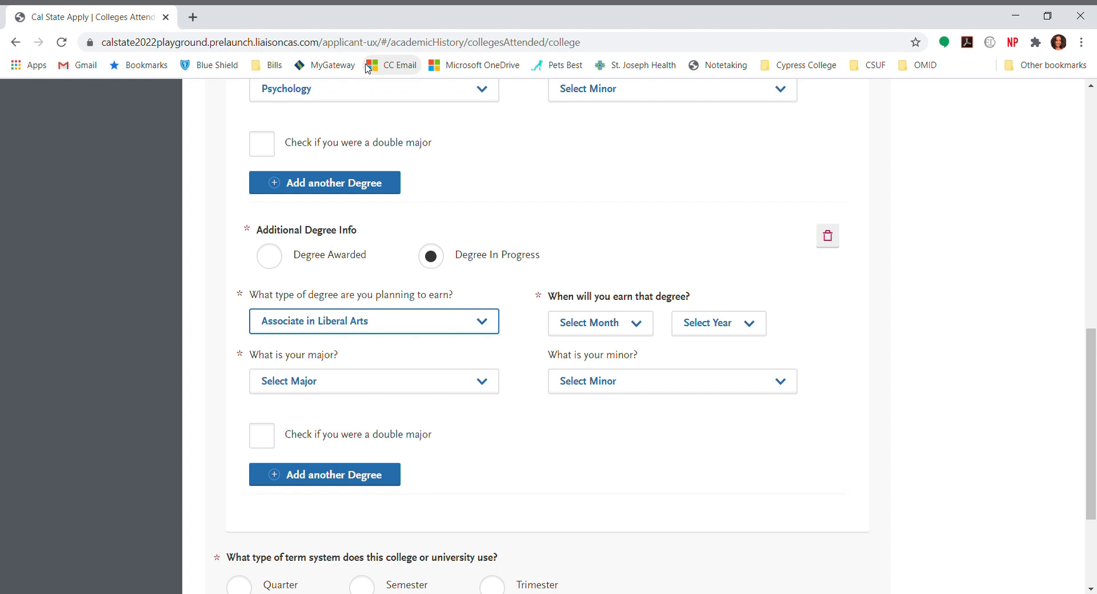
Set the additional degree's expected date to May 2021 and its major to Behavioral Science
left_click(610, 327)
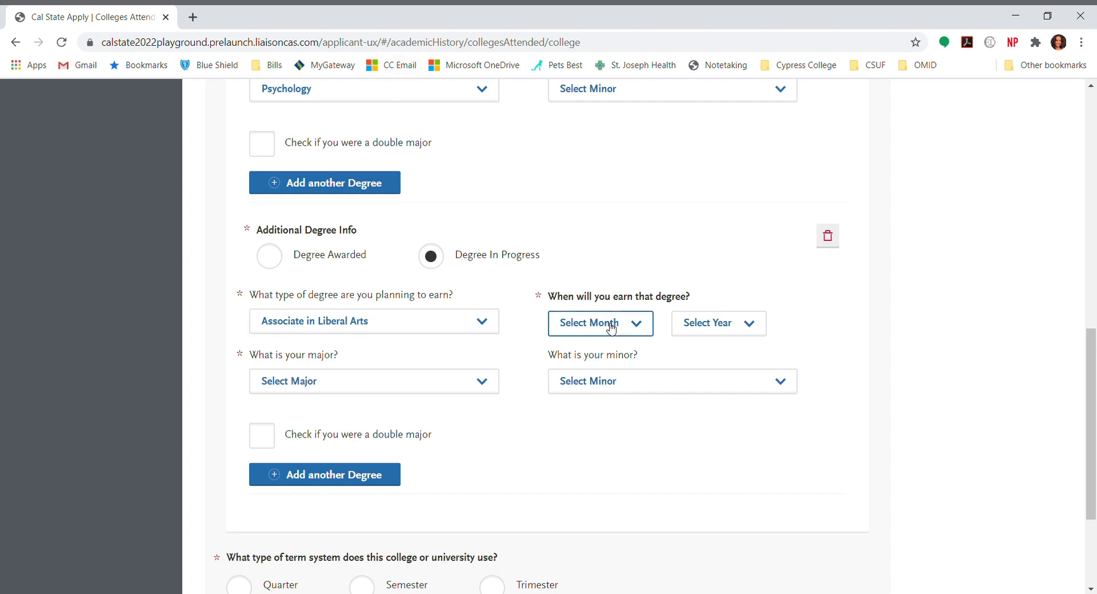
left_click(604, 178)
left_click(716, 330)
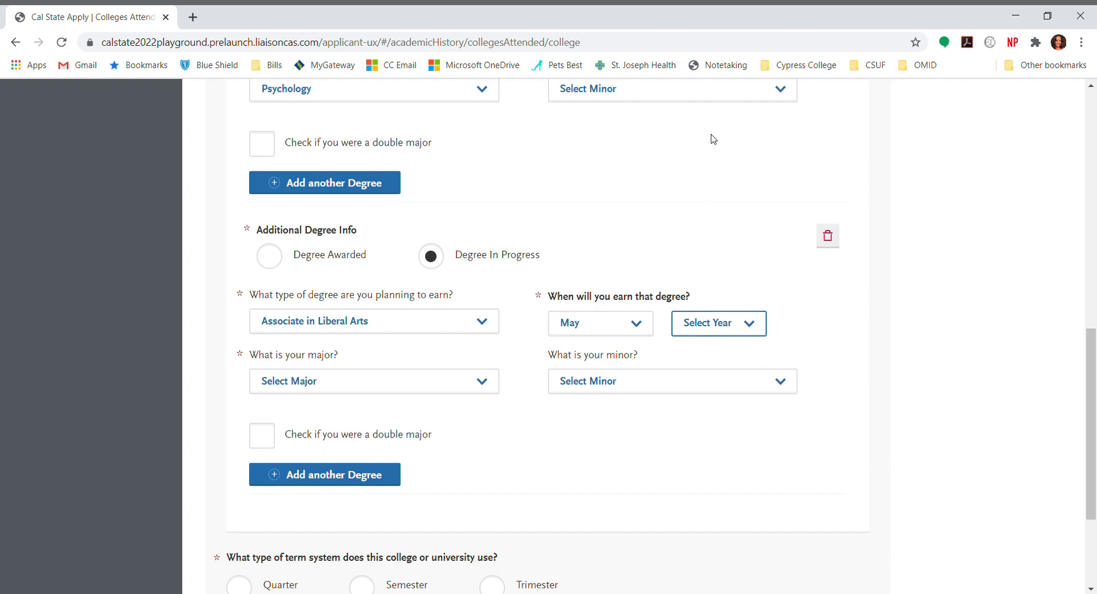
left_click(718, 230)
left_click(364, 386)
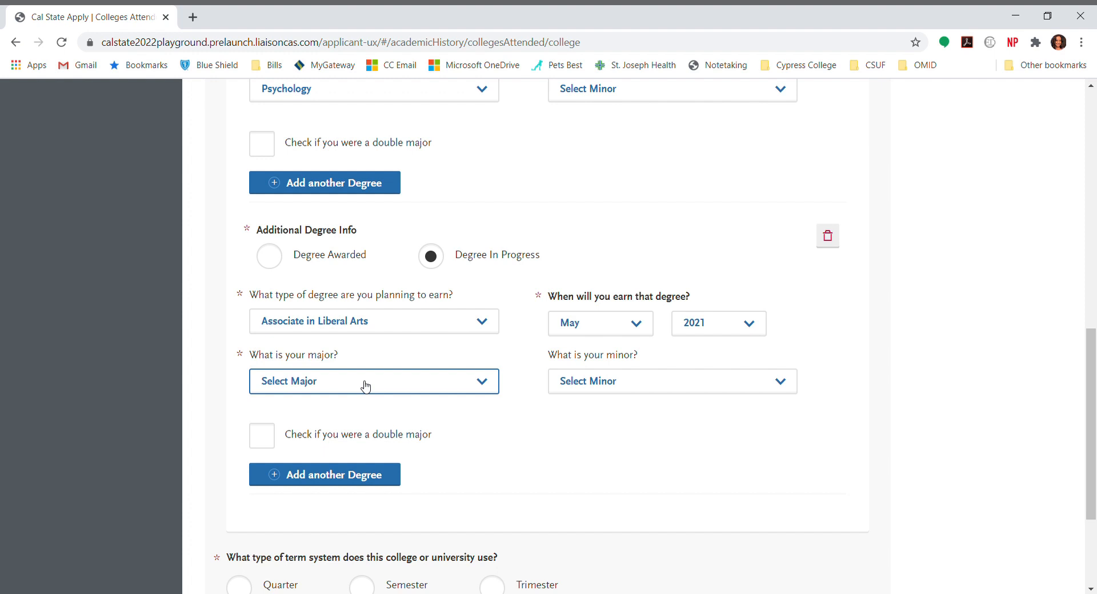
left_click(362, 391)
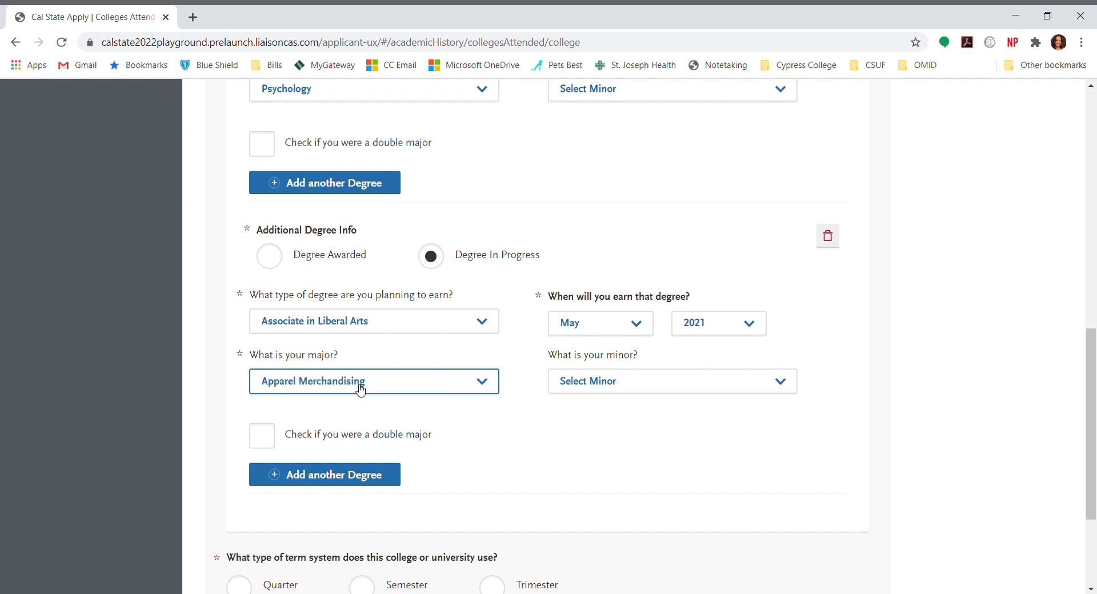
left_click(347, 261)
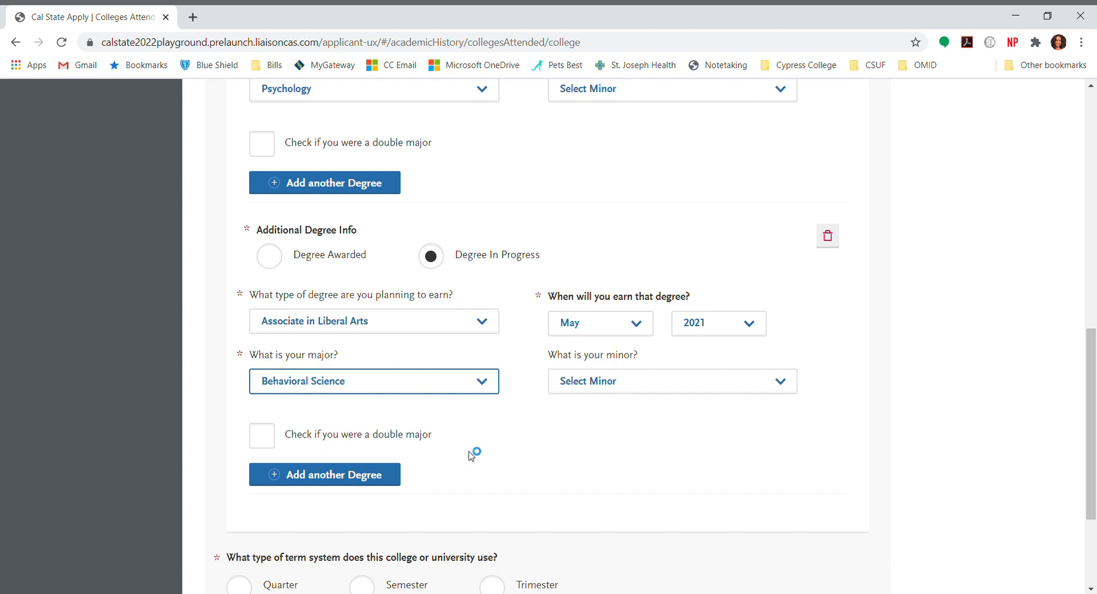
left_click(609, 511)
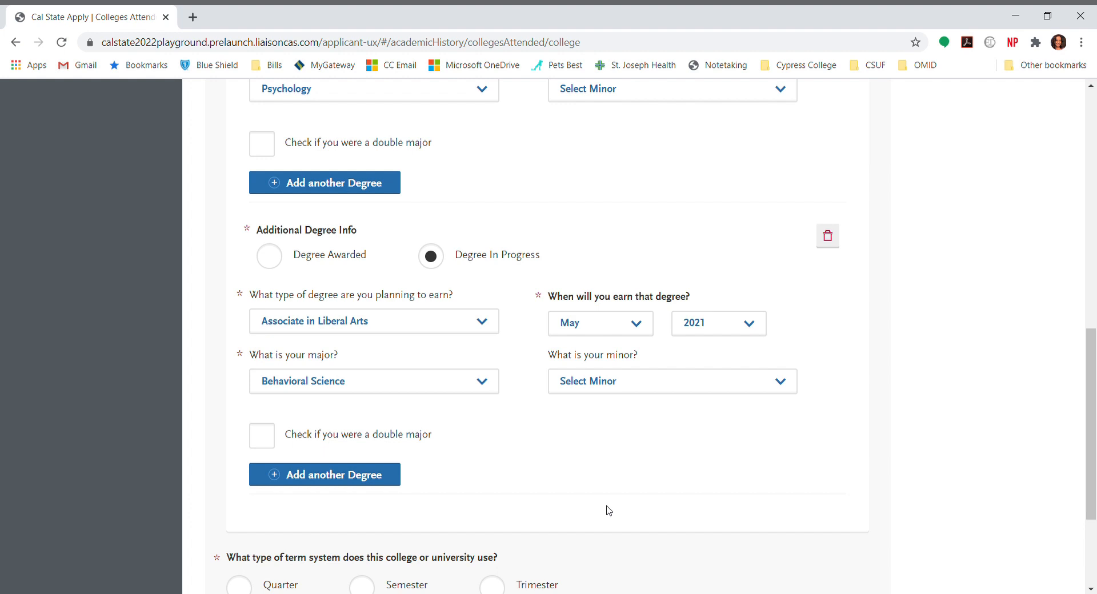
Set the college's term system to Semester
scroll(609, 510, "down", 1)
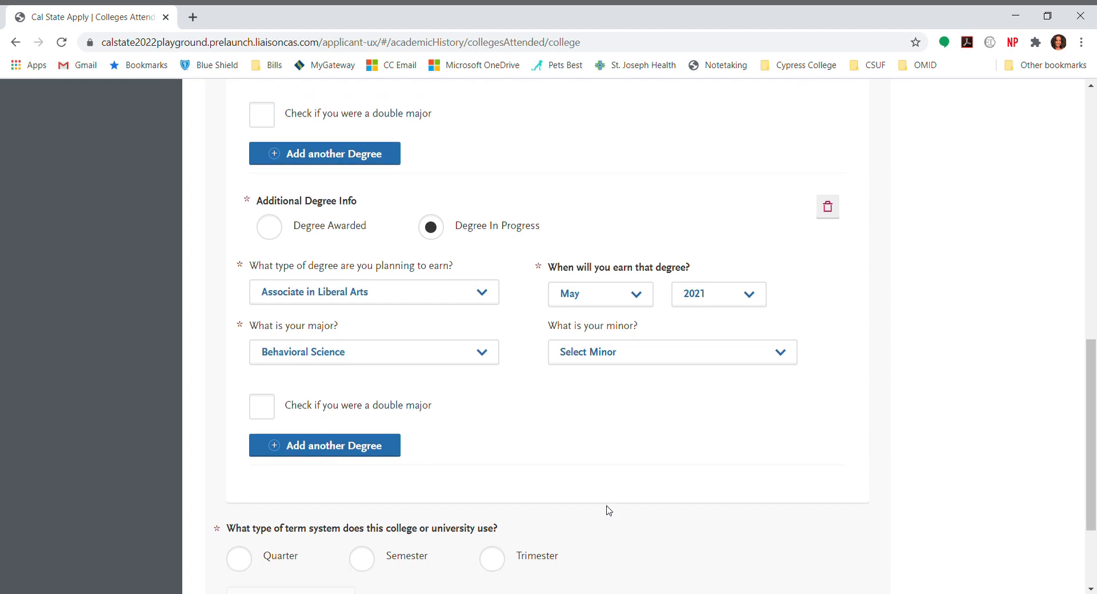
scroll(609, 510, "down", 5)
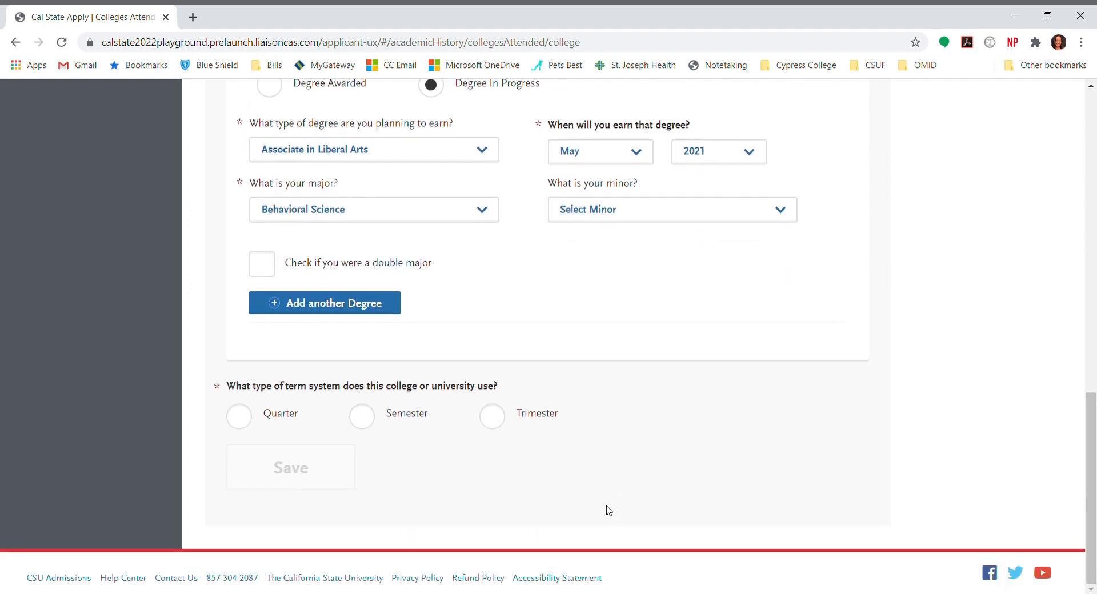
left_click(363, 418)
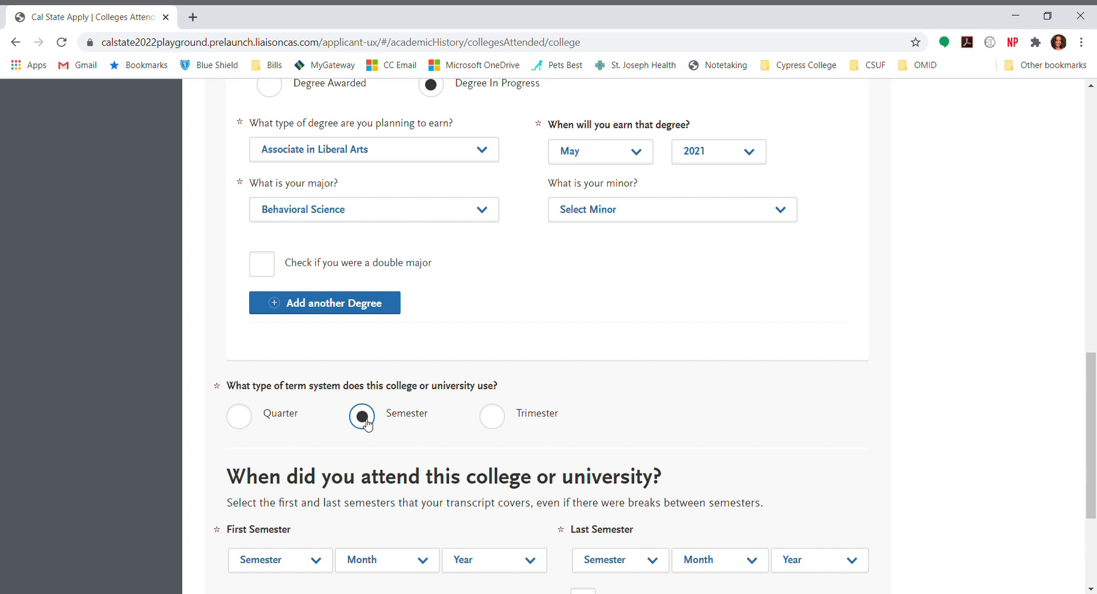
Set the college's first semester to Fall, August 2018, mark it as still attending, and save the entry
scroll(365, 422, "down", 6)
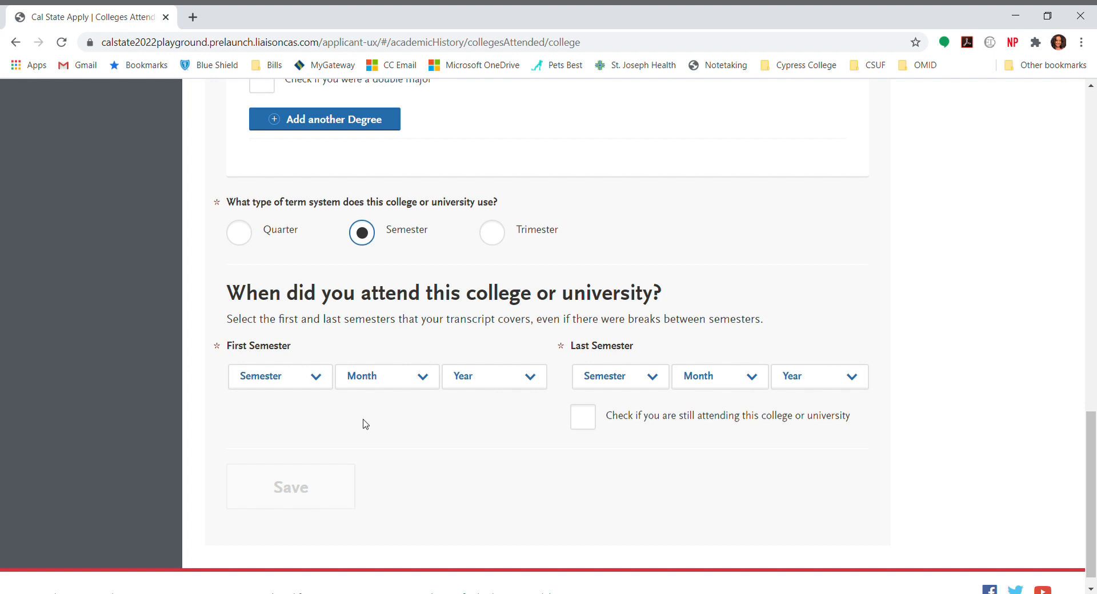
left_click(295, 380)
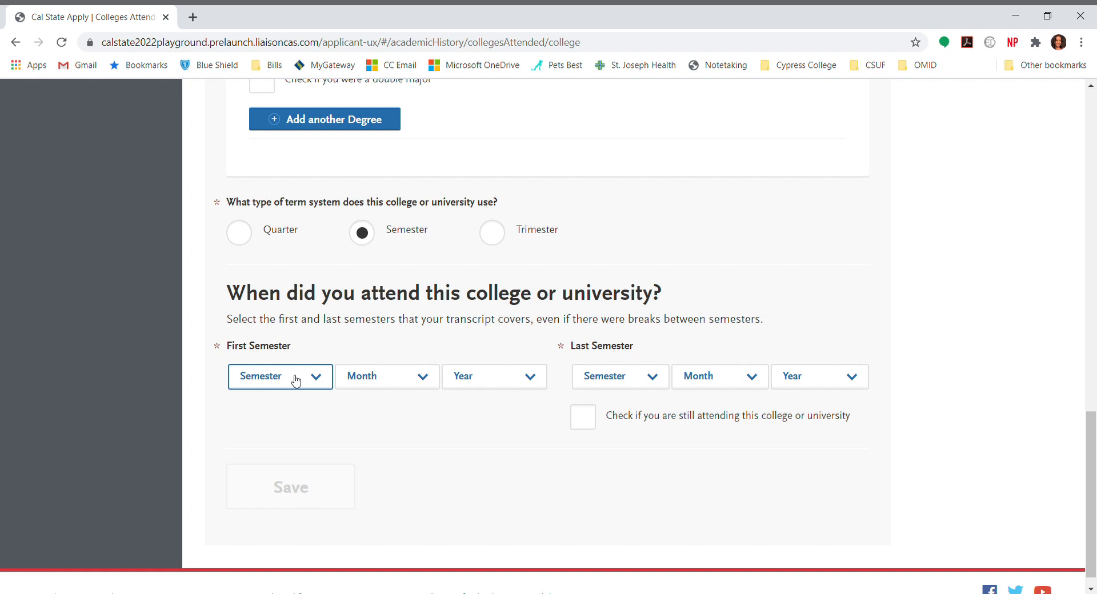
left_click(292, 546)
left_click(377, 369)
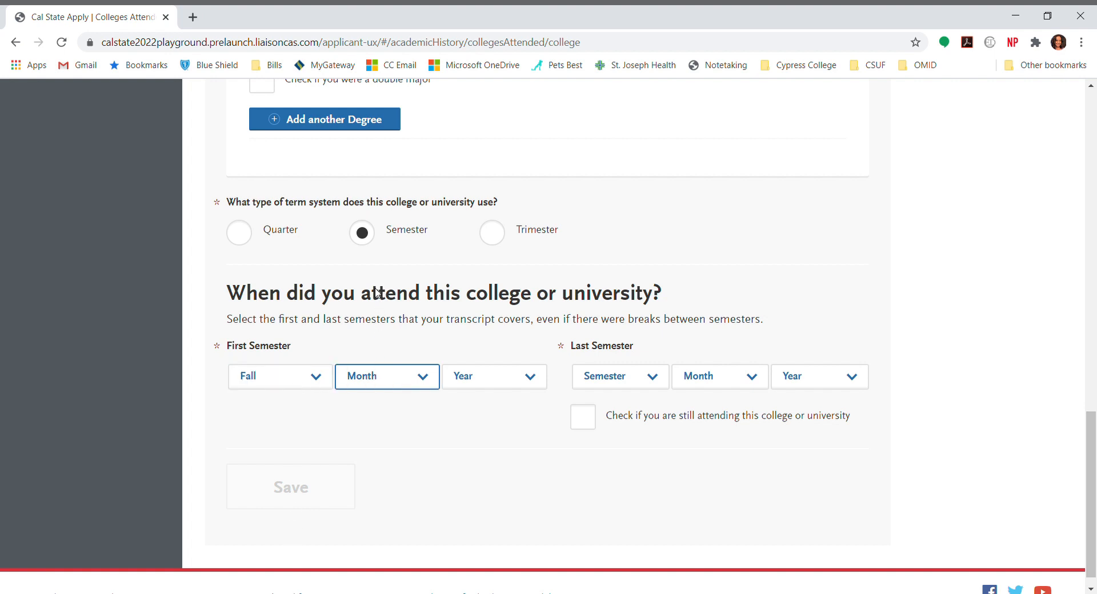
left_click(377, 267)
left_click(485, 375)
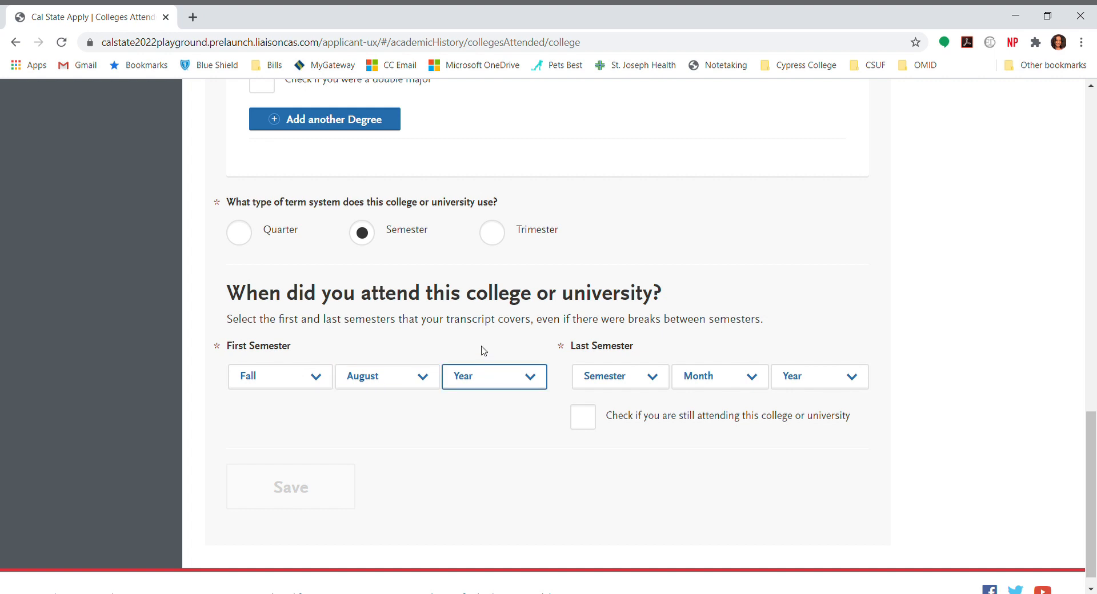
left_click(486, 292)
left_click(594, 423)
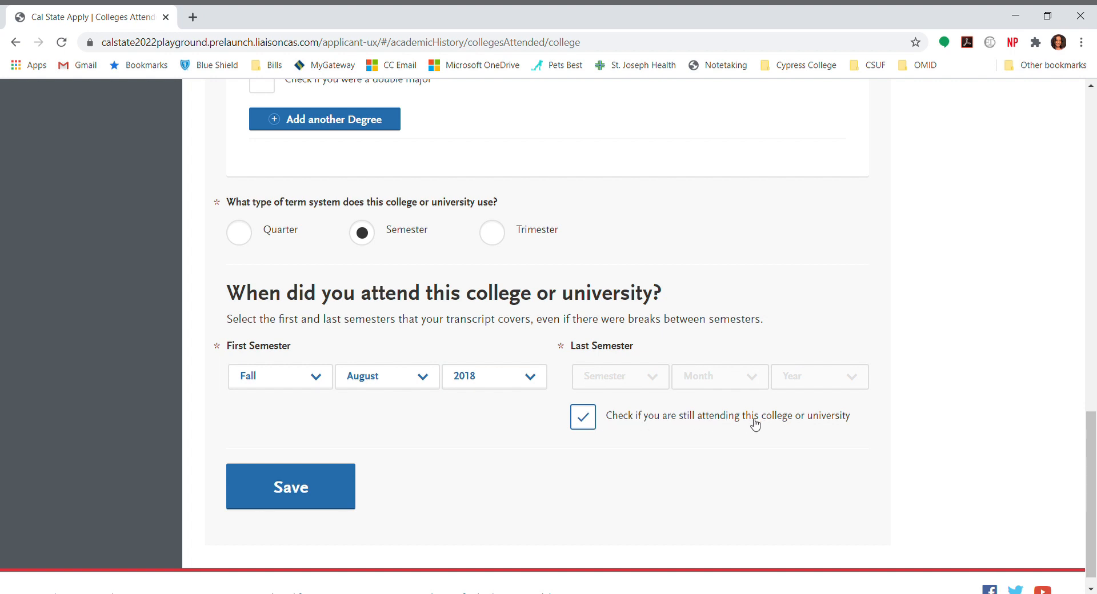
left_click(286, 487)
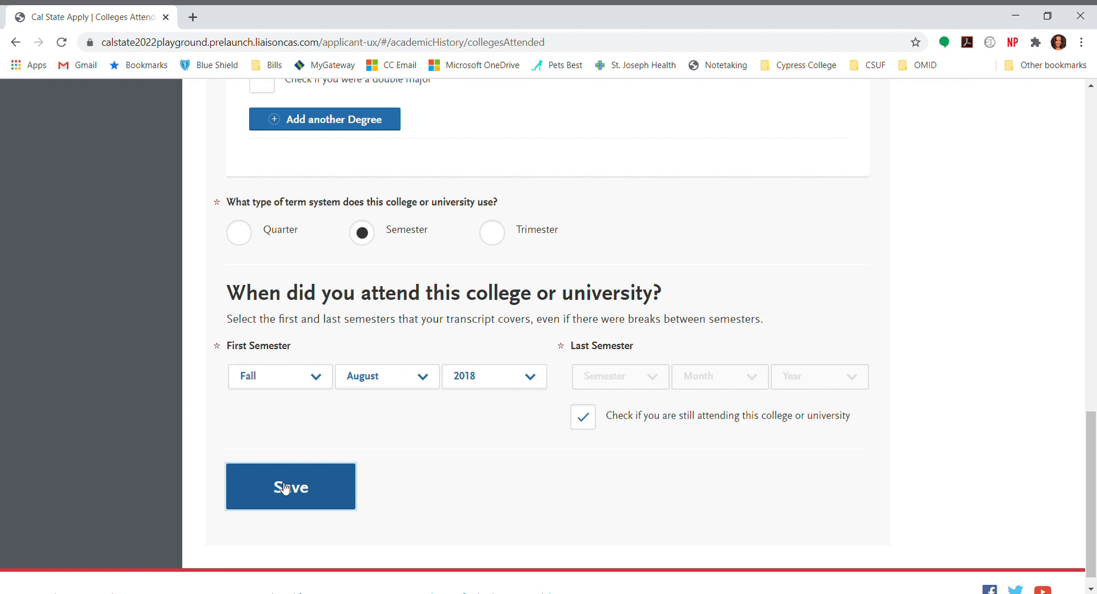
Add Fullerton College as another attended college, with no degree and a Semester term system
scroll(286, 488, "down", 5)
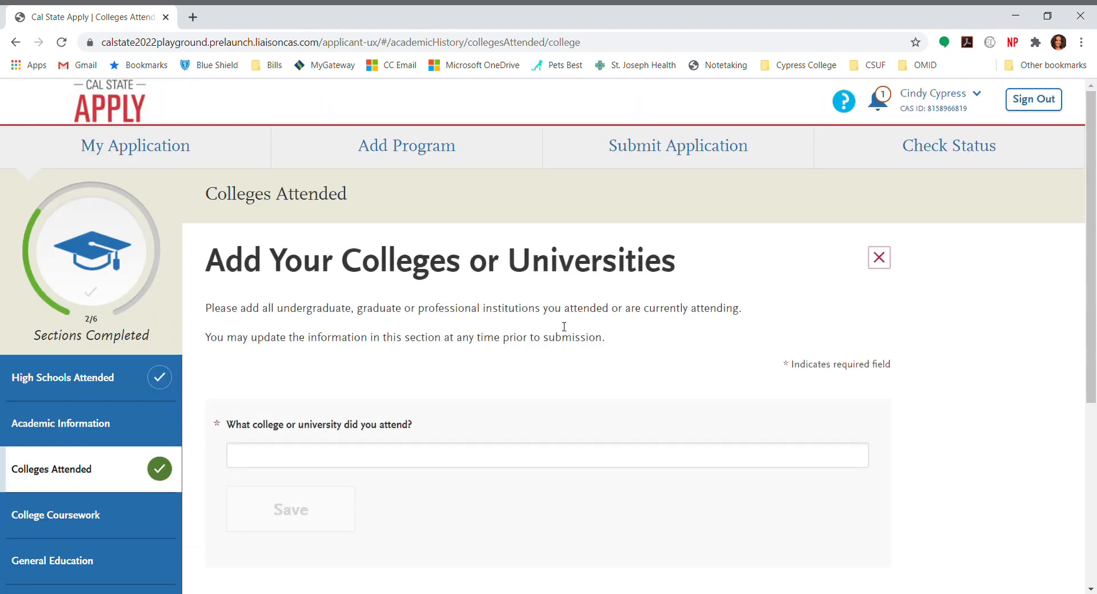
scroll(609, 423, "down", 3)
left_click(471, 308)
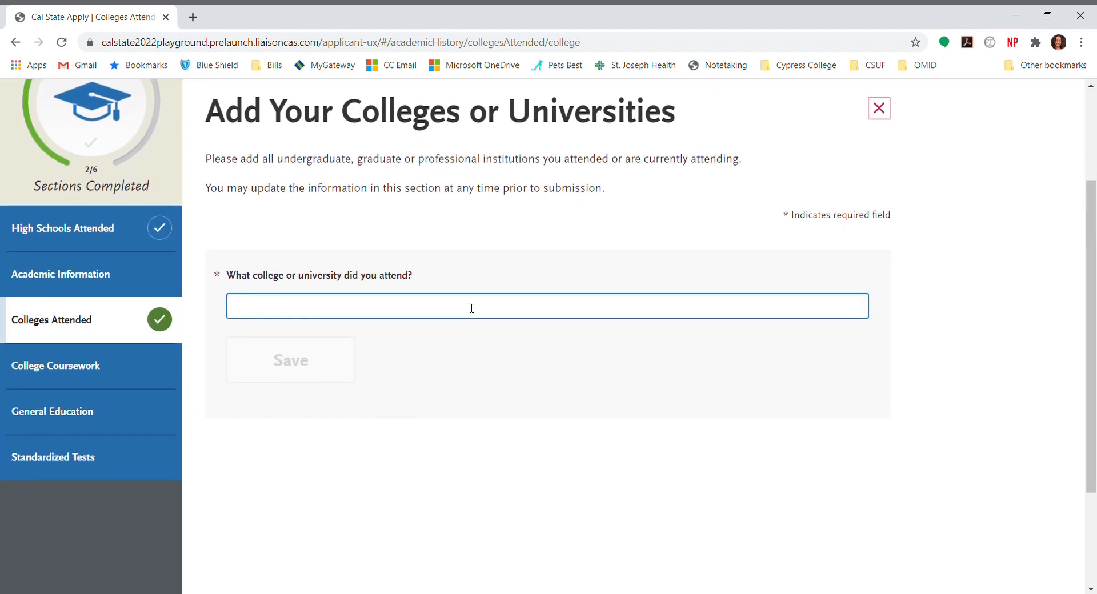
type("fullert")
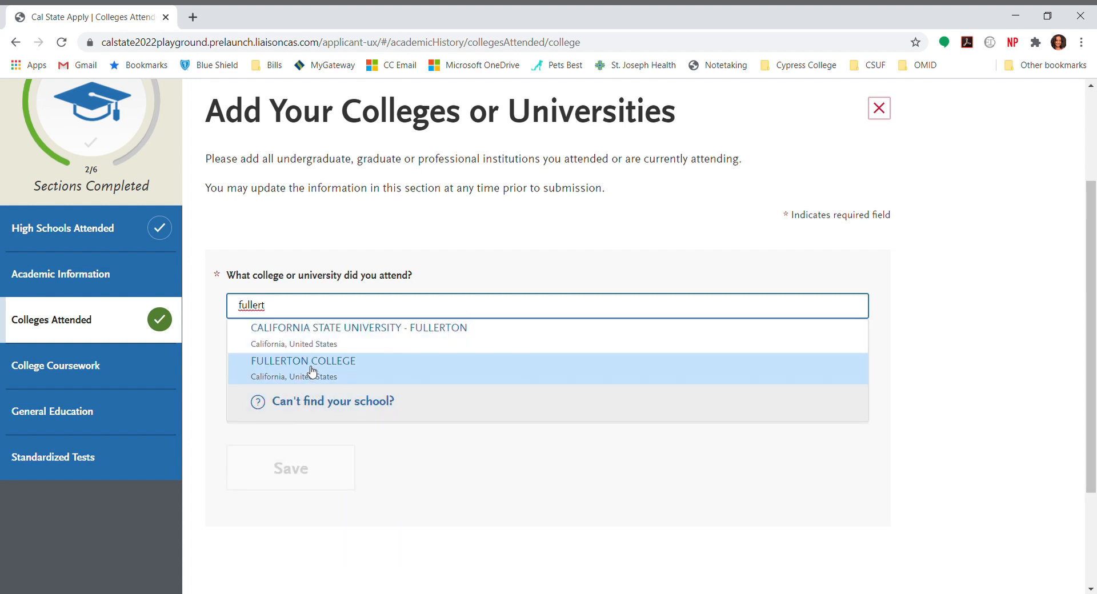
left_click(311, 372)
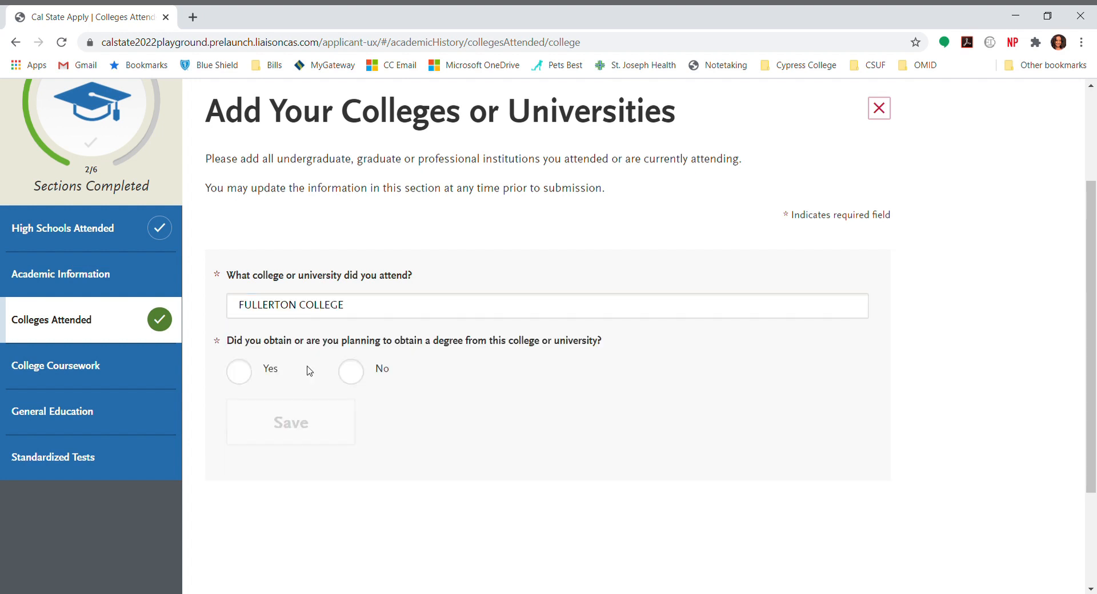
left_click(351, 372)
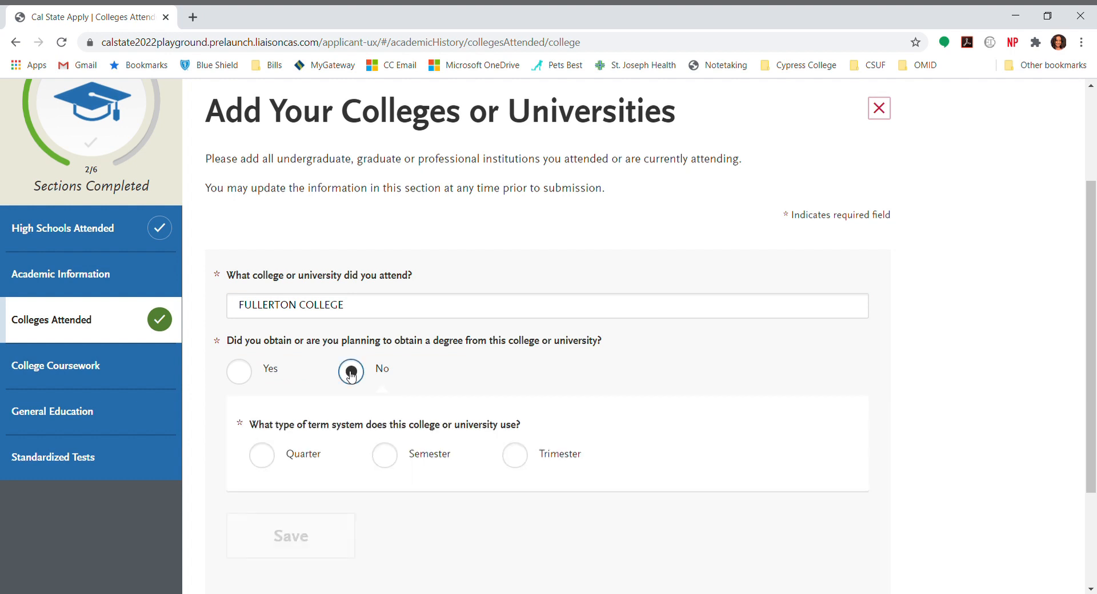
left_click(388, 465)
Set Fullerton College's first semester to Spring, January 2019
scroll(391, 467, "down", 5)
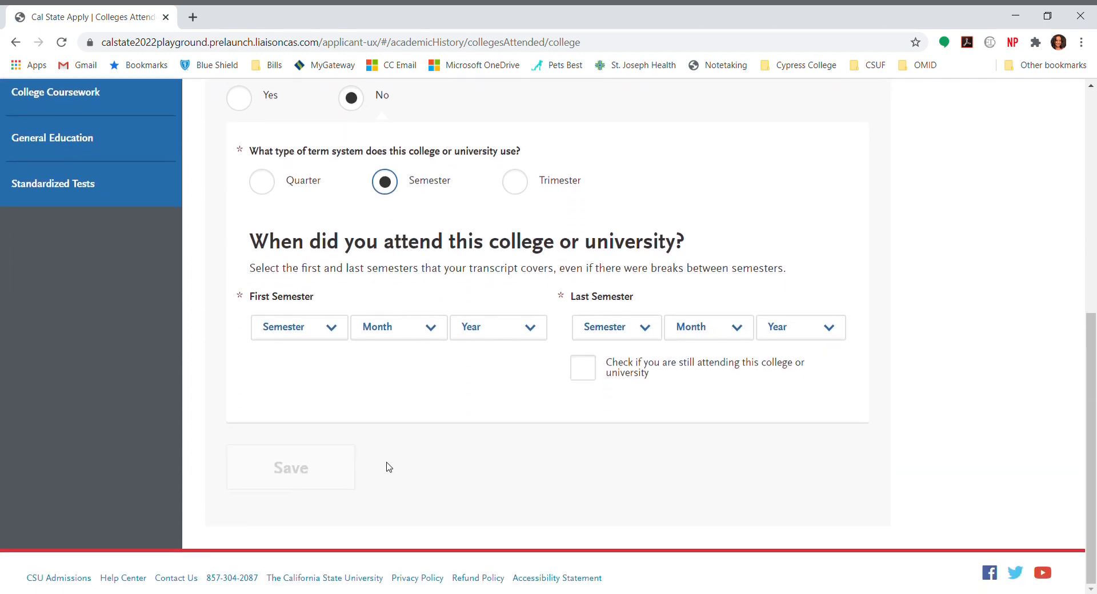
left_click(309, 331)
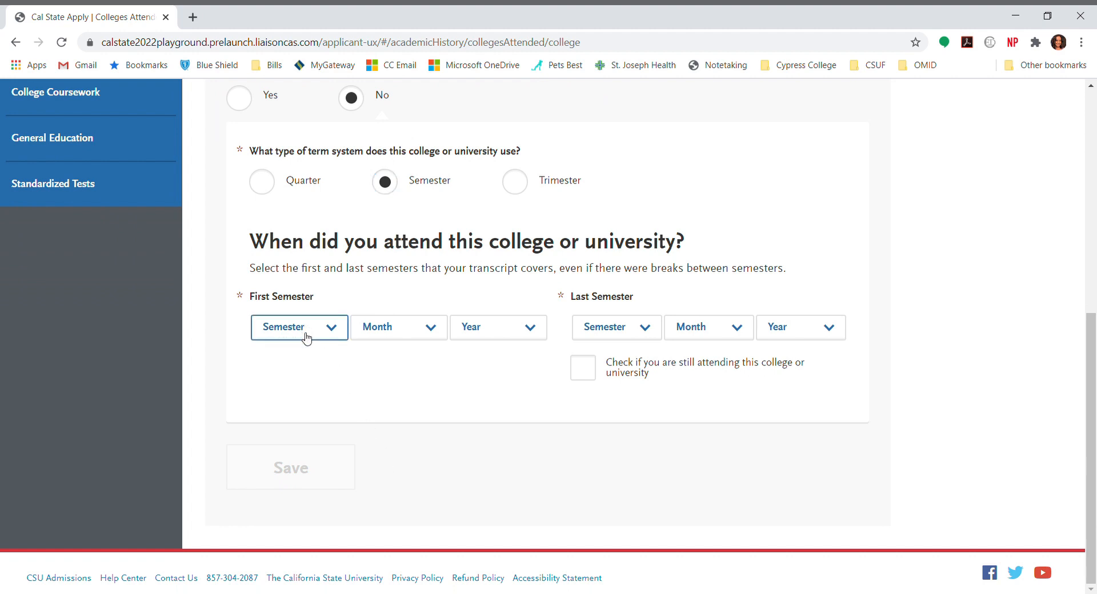
left_click(292, 396)
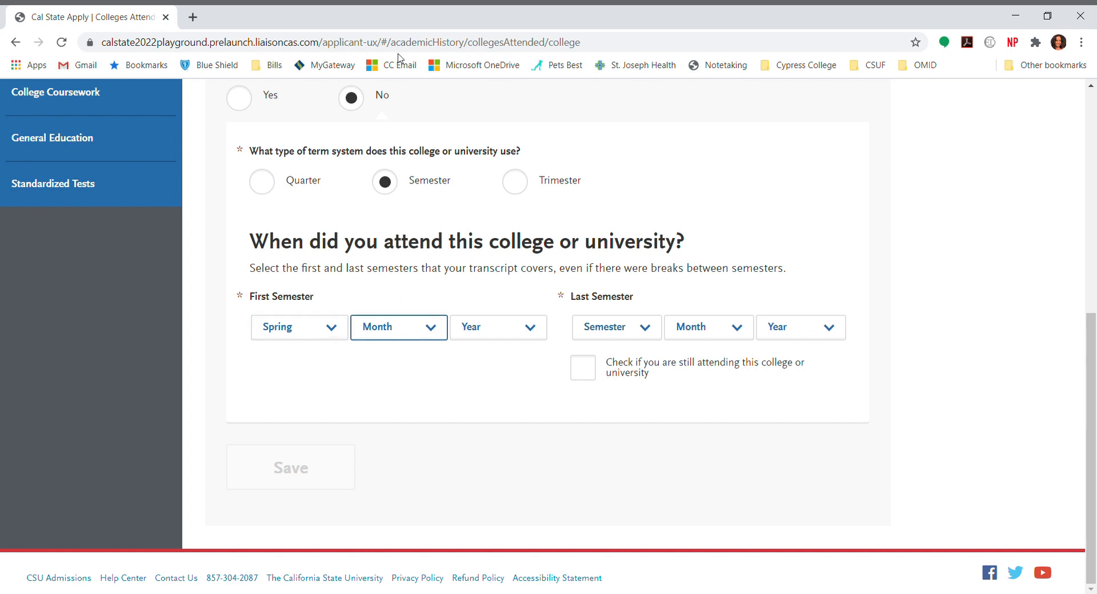
key("Down")
key("Tab")
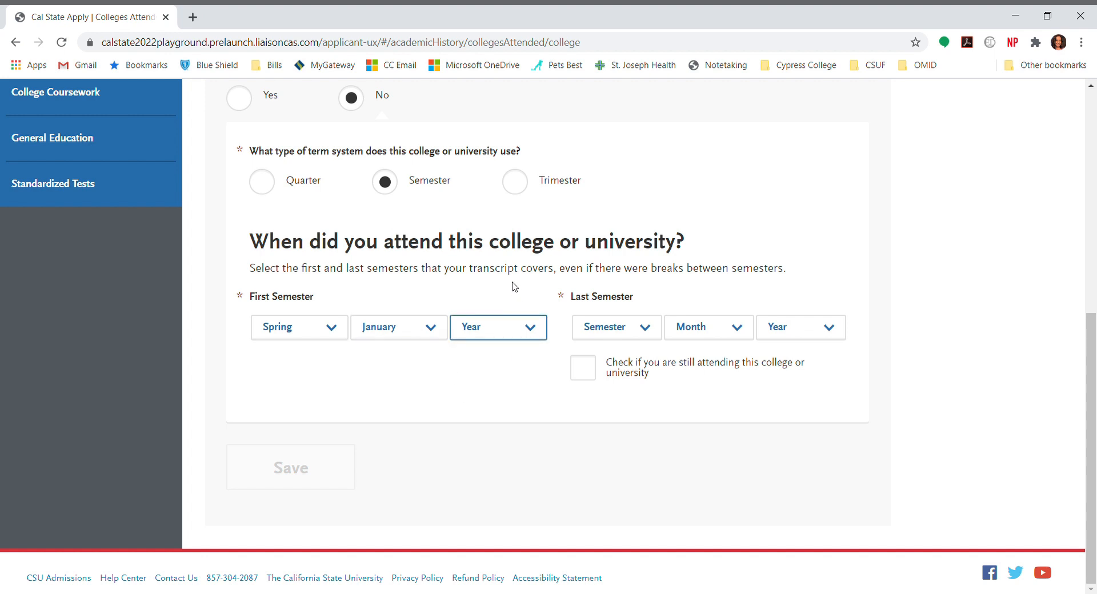
type("2019")
key("Tab")
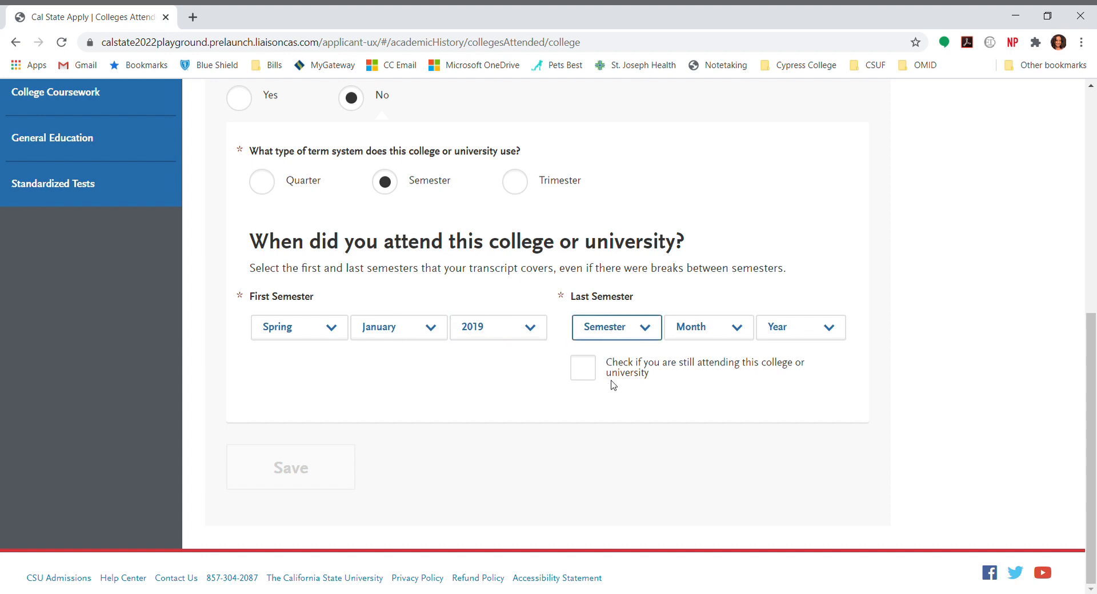
Set Fullerton College's last semester to Spring, May 2019, and save the entry
type("s")
key("Tab")
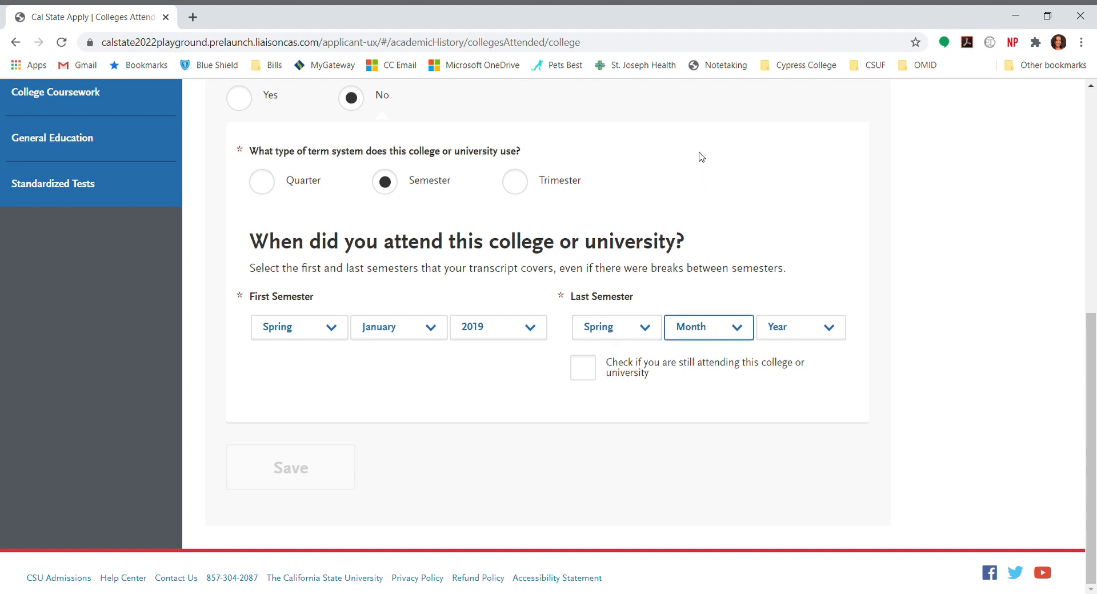
type("may")
left_click(805, 332)
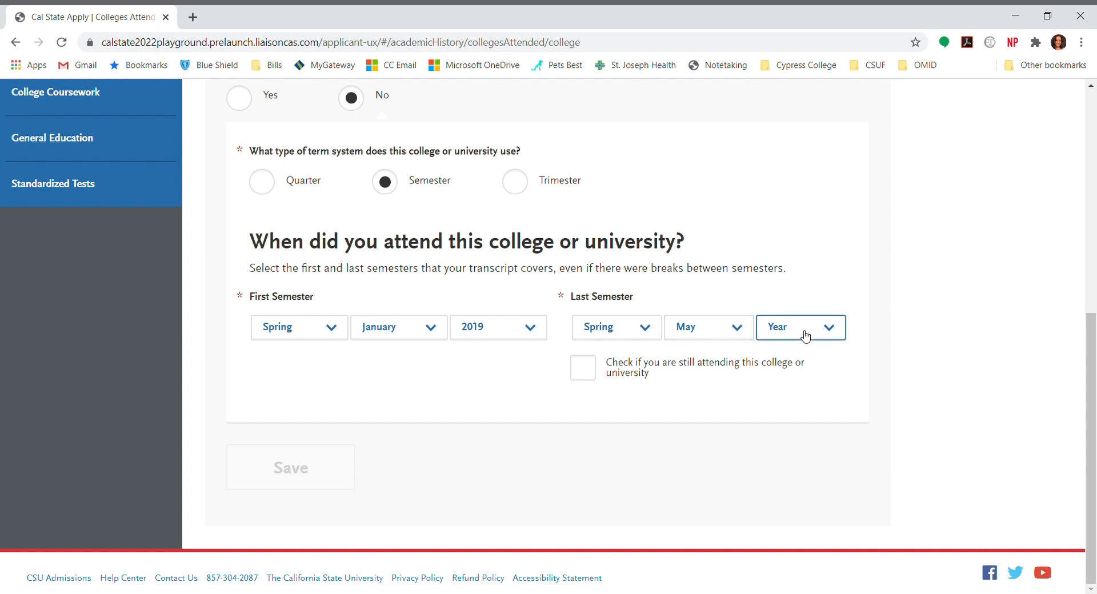
left_click(801, 258)
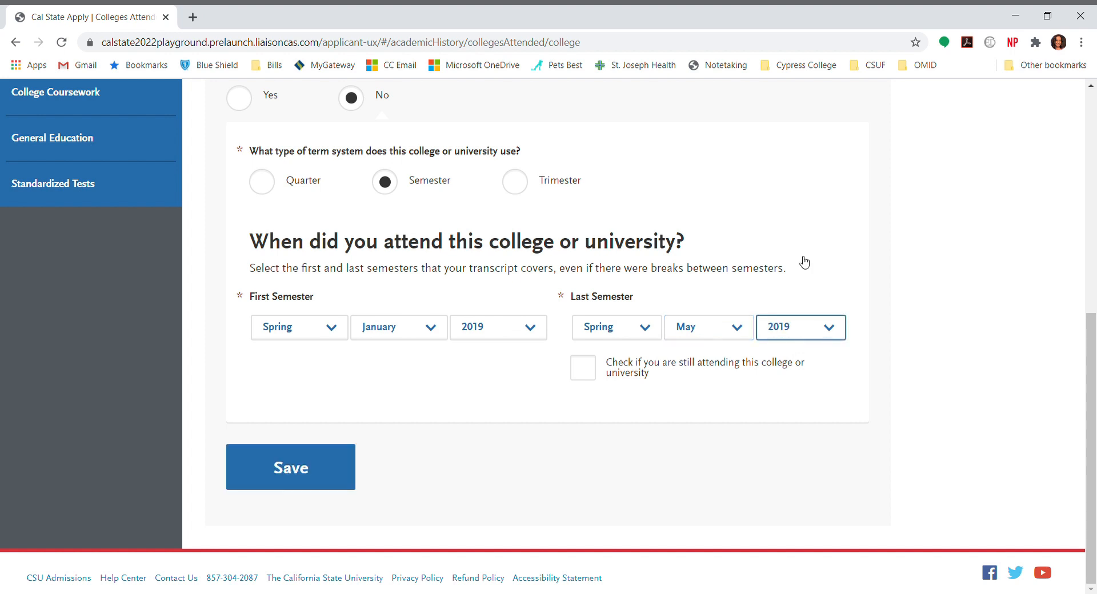
left_click(295, 473)
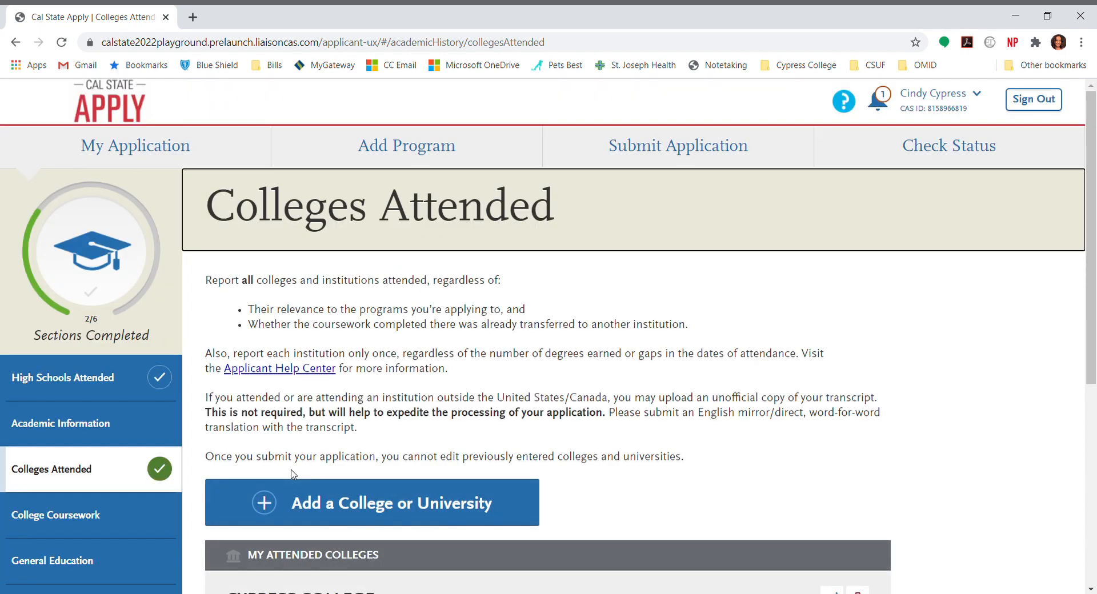
scroll(792, 481, "down", 3)
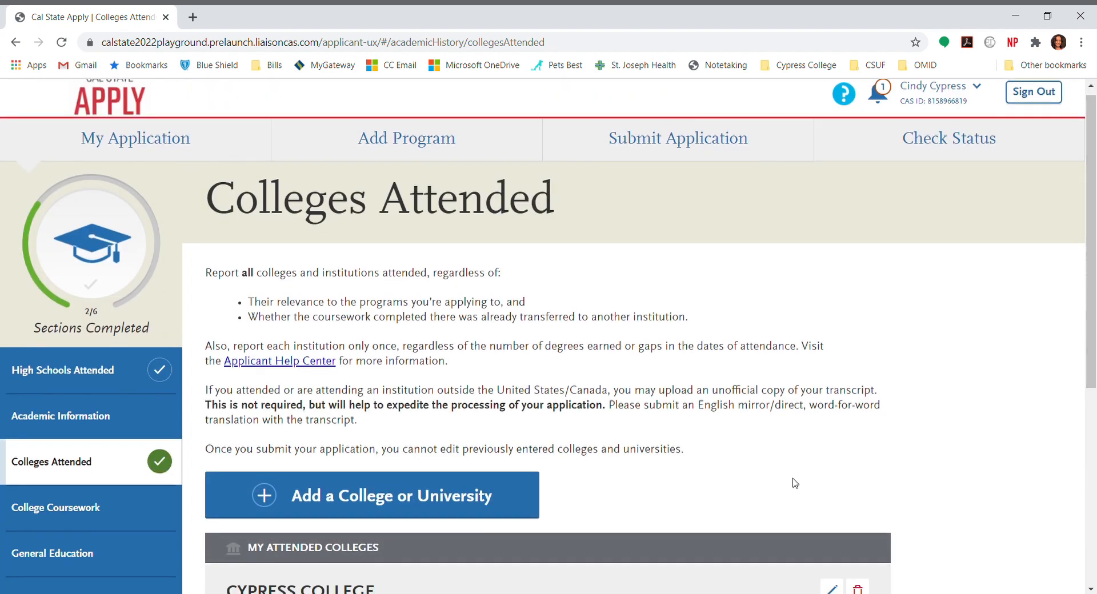
scroll(792, 483, "down", 4)
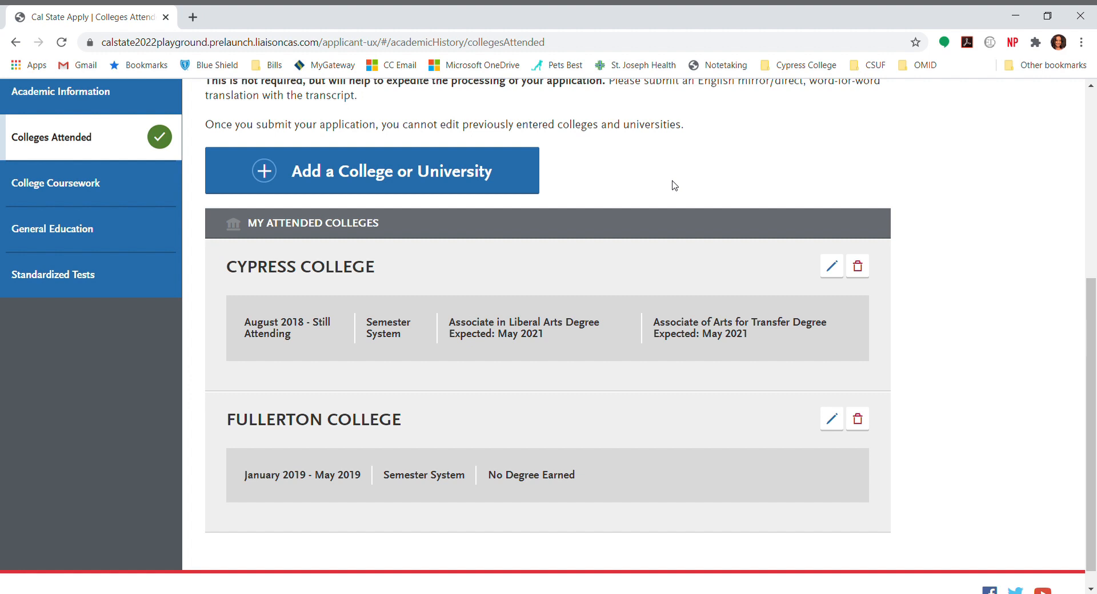
left_click(470, 170)
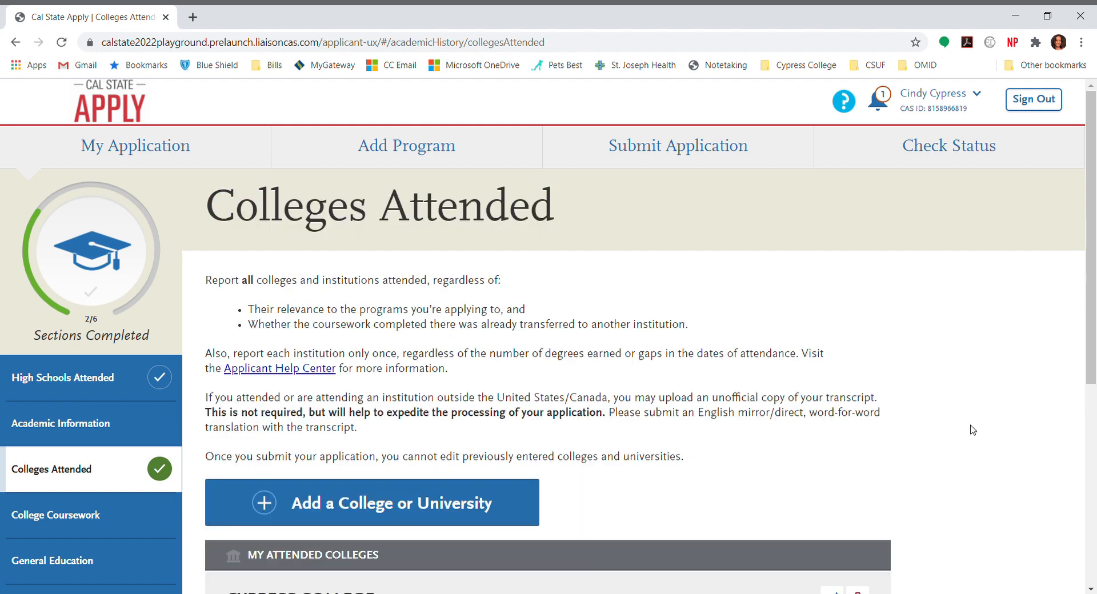
Go to the College Coursework section and start the Cypress College transcript
scroll(973, 430, "down", 3)
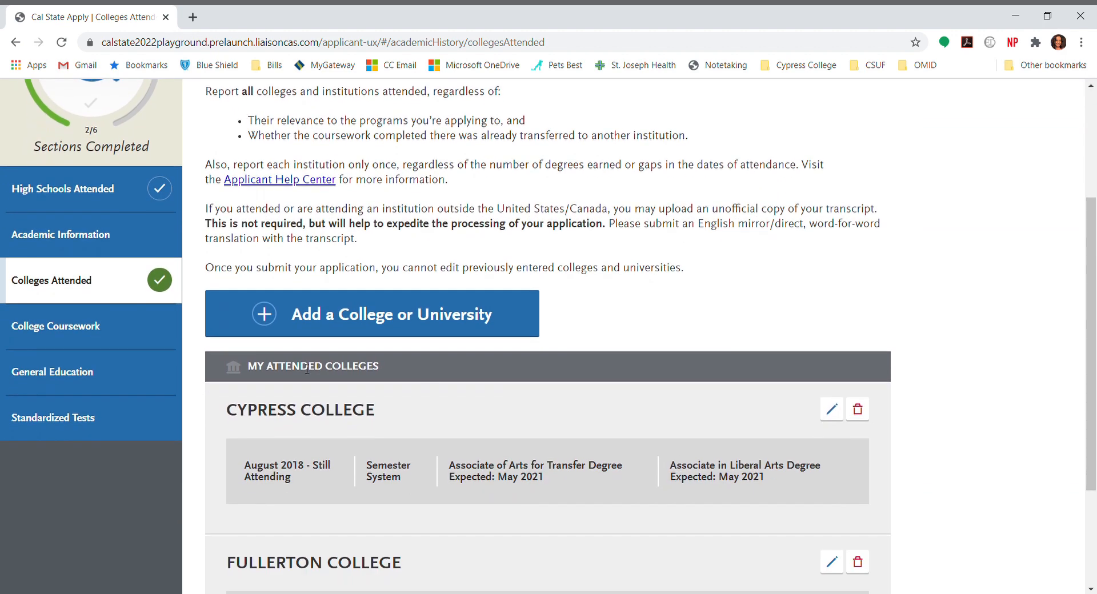
left_click(55, 337)
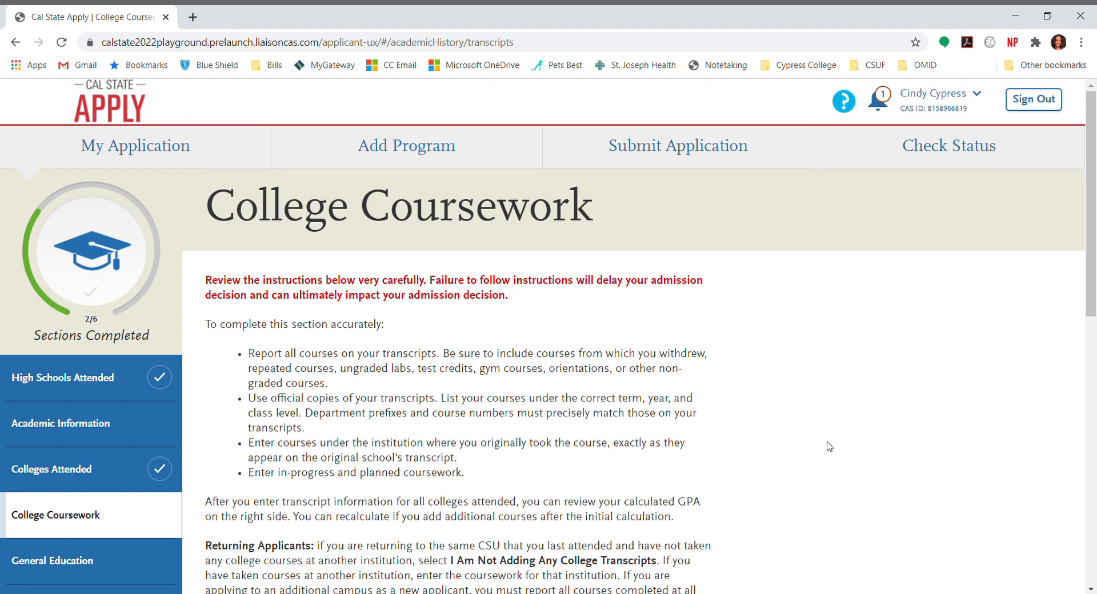
scroll(828, 446, "down", 6)
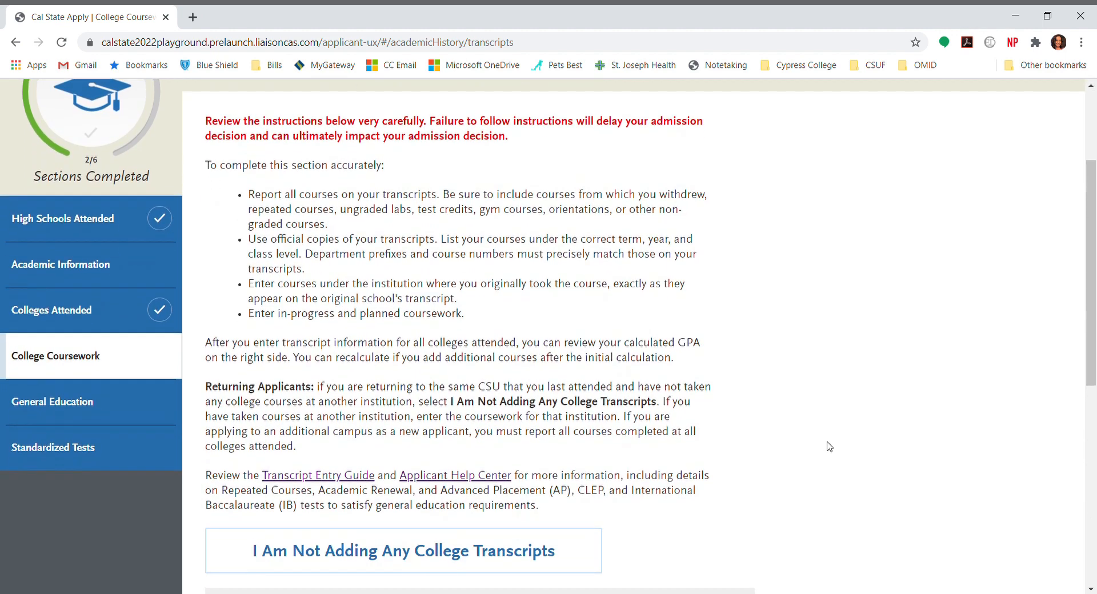
scroll(829, 447, "down", 4)
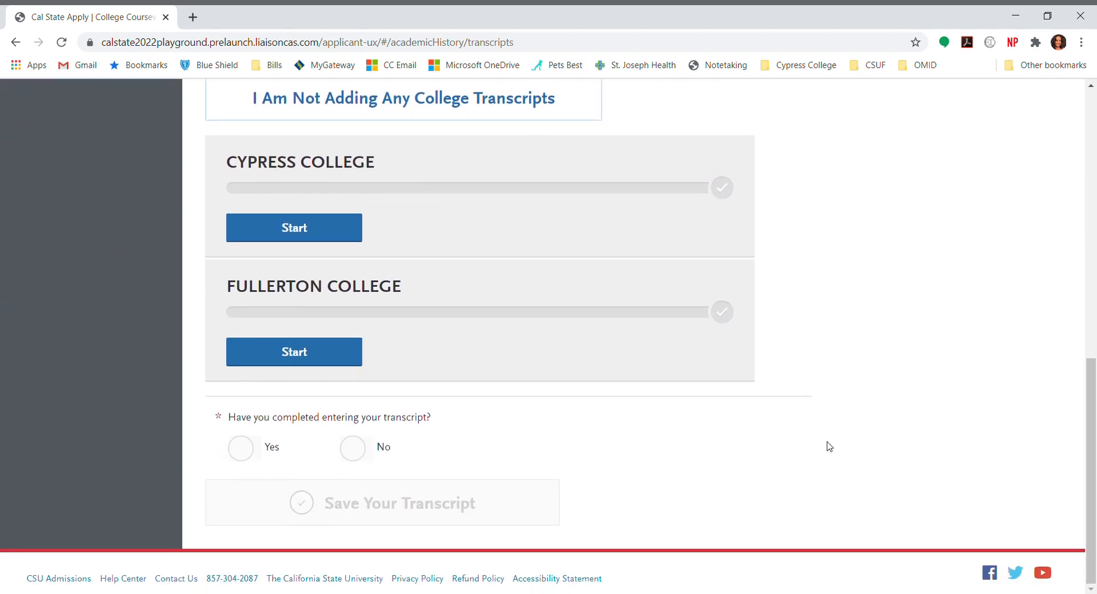
left_click(273, 239)
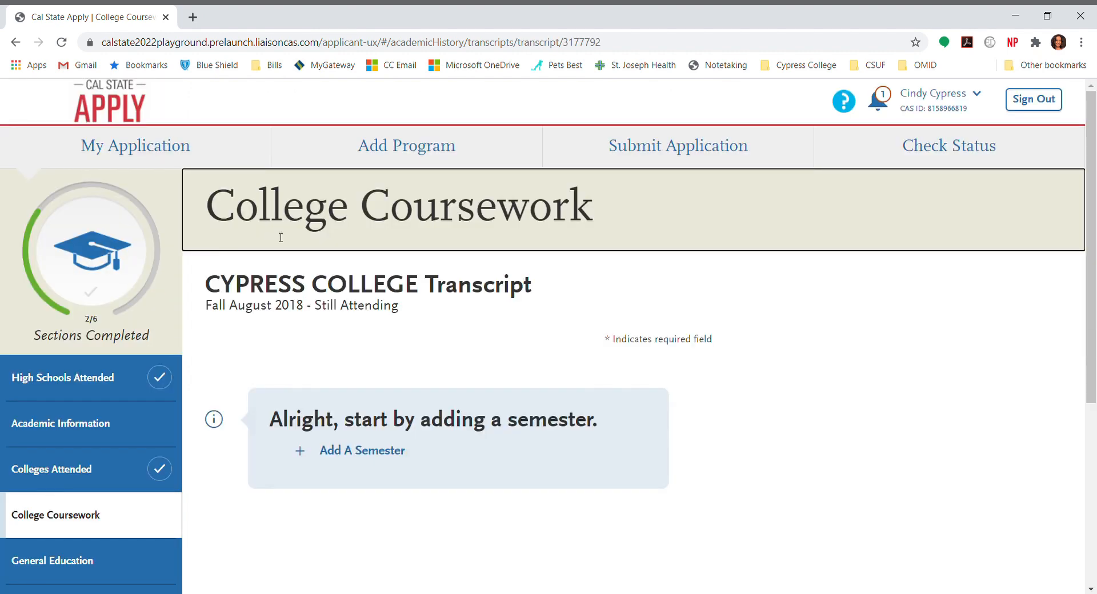
Add a semester to the Cypress College transcript with the term Fall and the year 2018
scroll(761, 364, "down", 3)
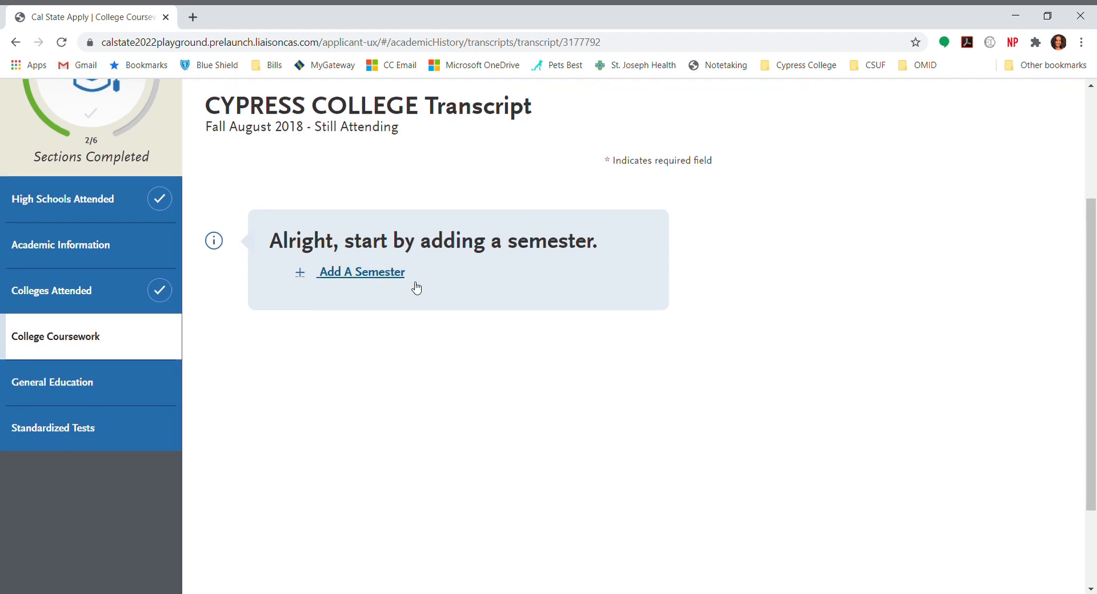
left_click(372, 272)
scroll(369, 272, "up", 2)
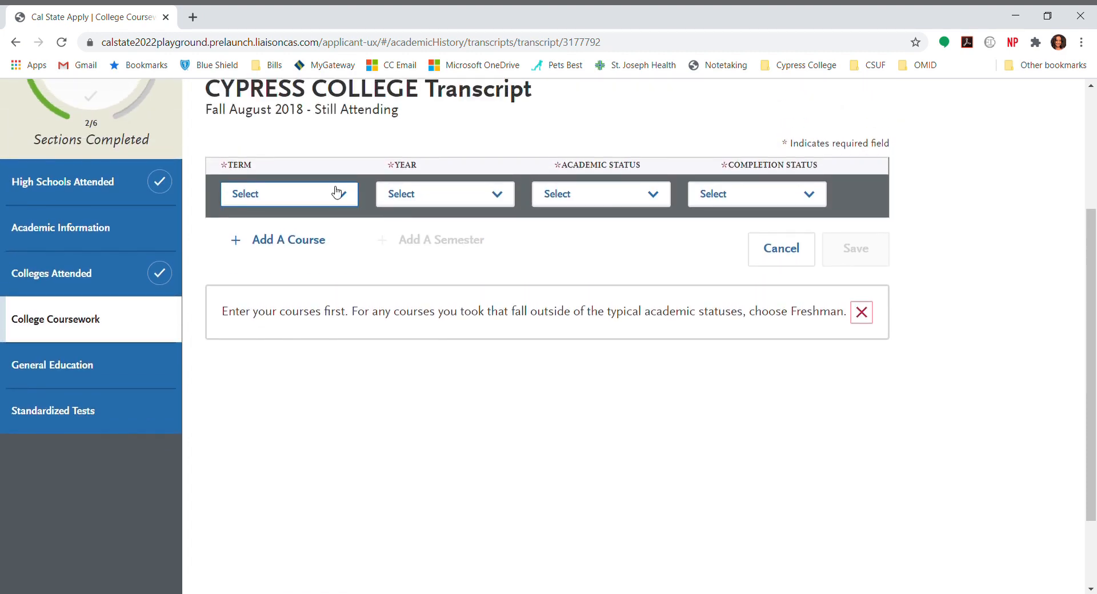
left_click(336, 192)
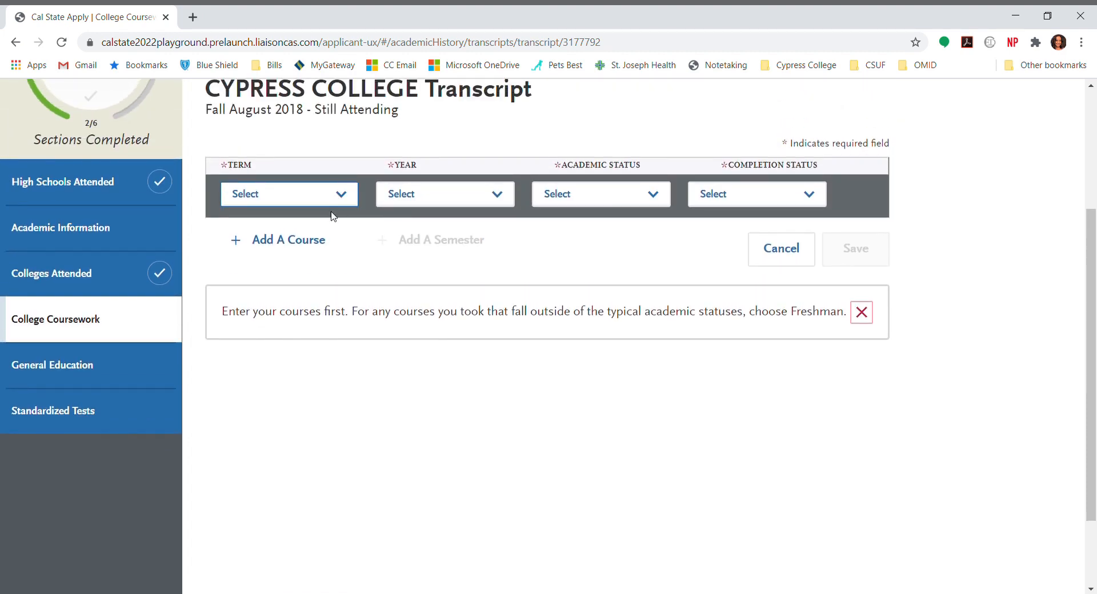
left_click(322, 333)
left_click(452, 199)
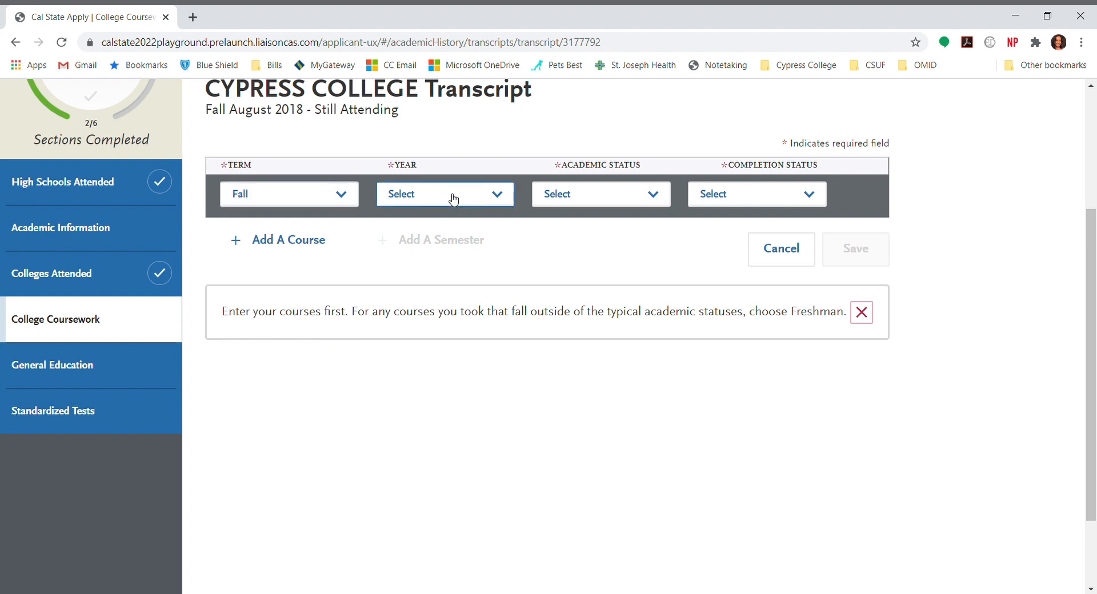
left_click(450, 512)
Set the Fall 2018 semester's academic status to Freshman and its completion status to Completed
left_click(622, 200)
left_click(613, 240)
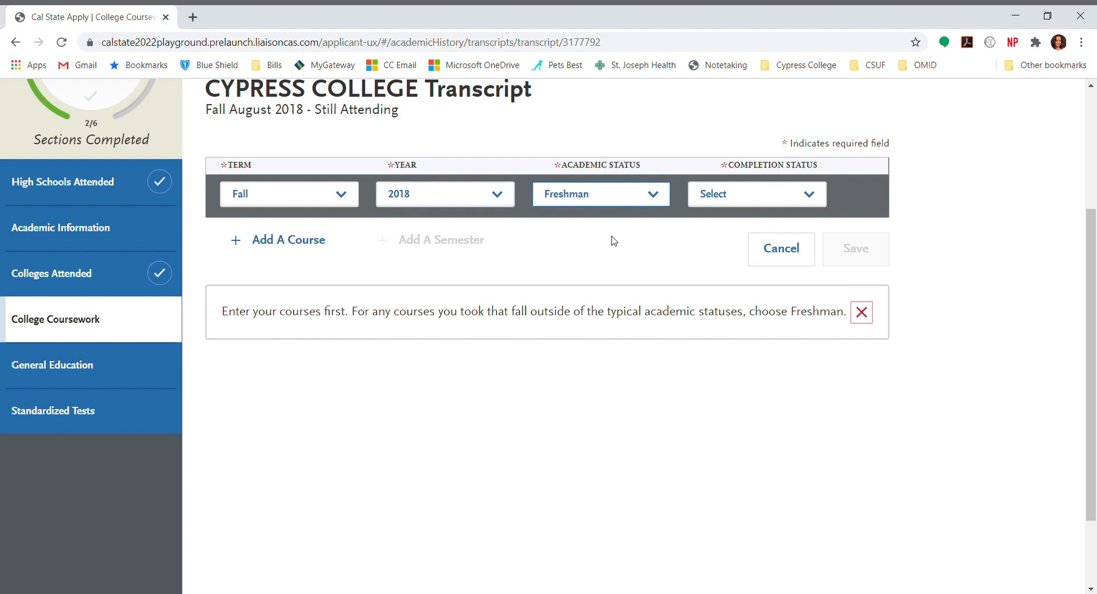
left_click(727, 197)
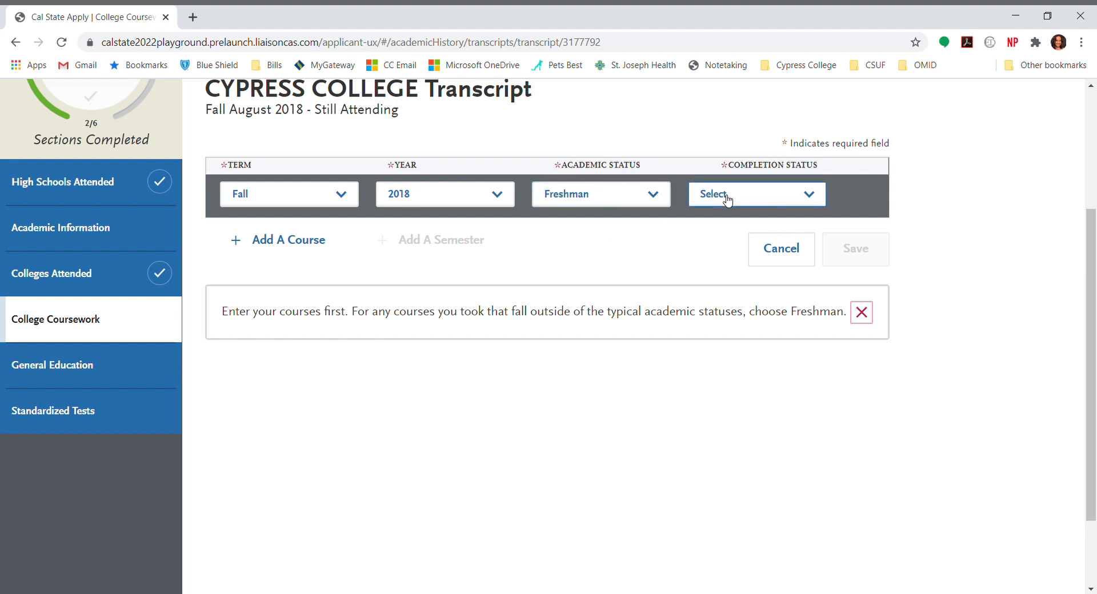
left_click(730, 262)
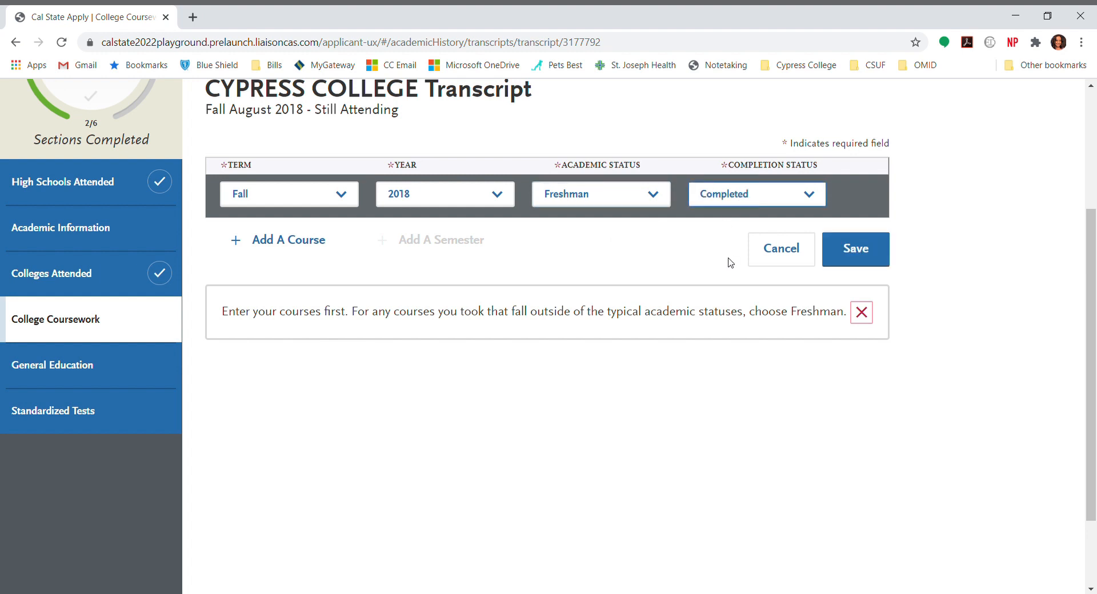
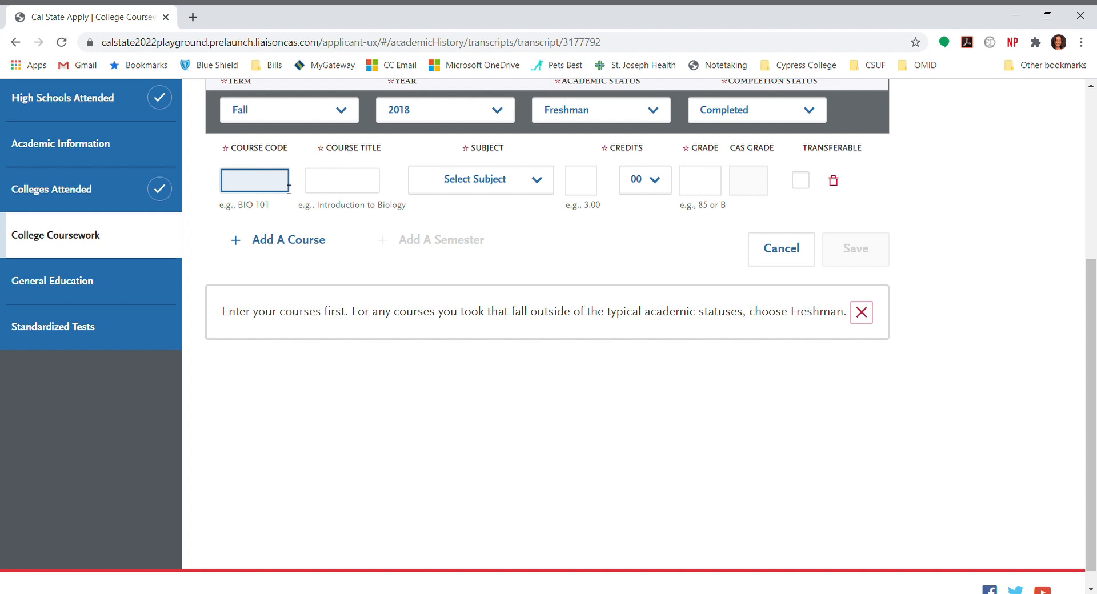
Fill in the first Fall 2018 course by choosing the course code ENGL100 C from the suggested matches
type("ngl")
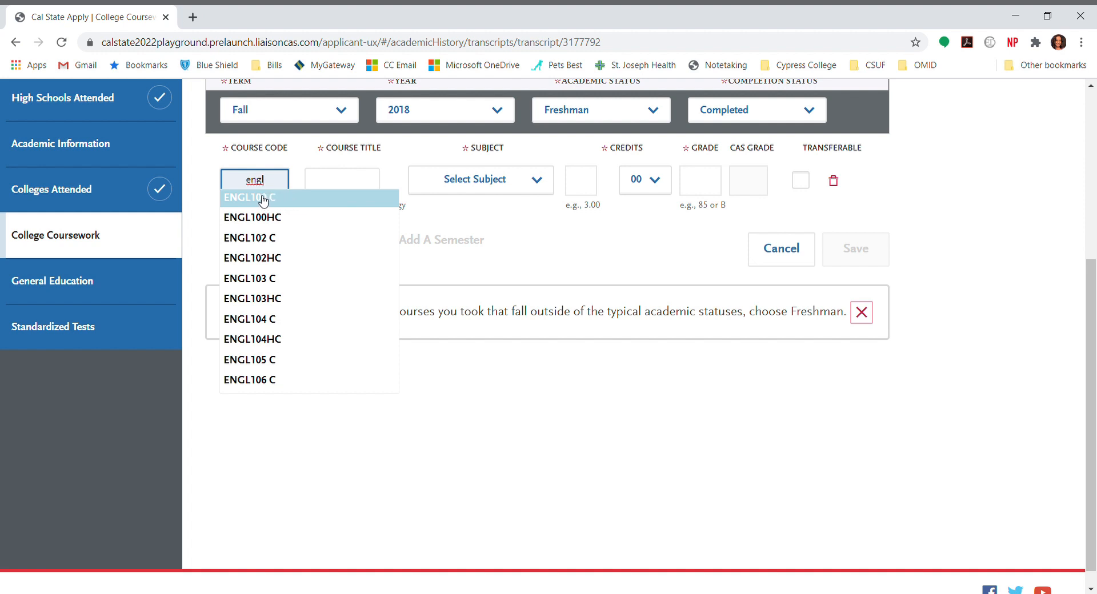
left_click(262, 198)
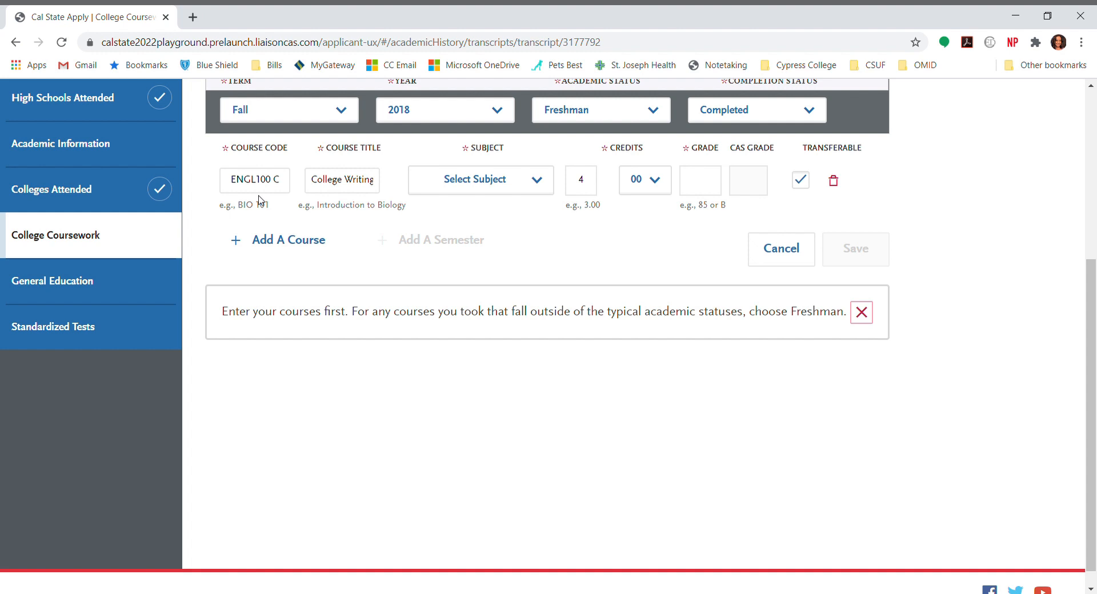
left_click(317, 186)
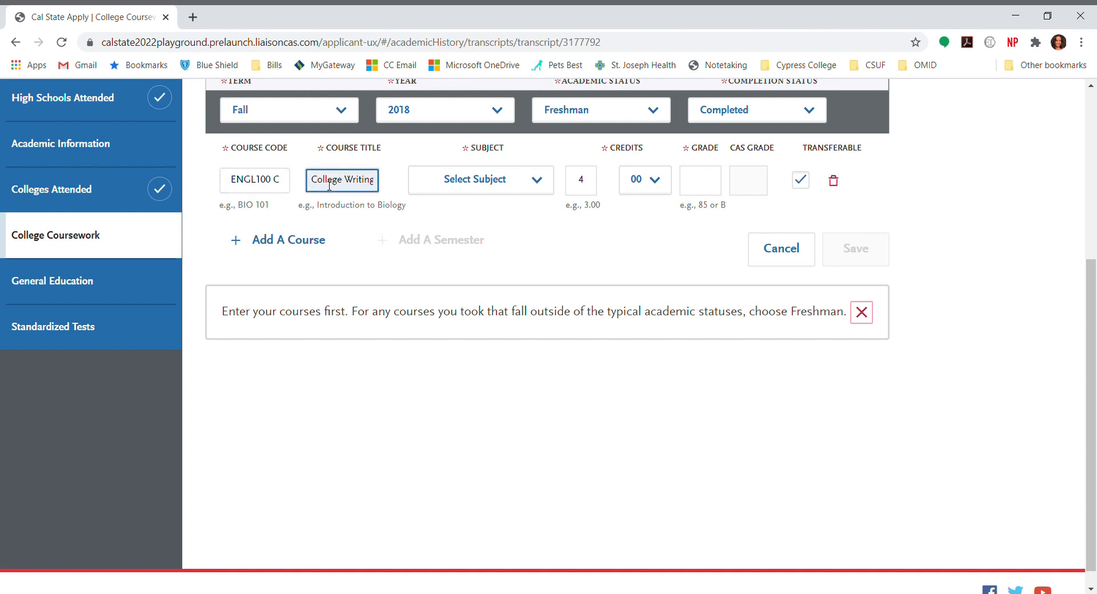
left_click(592, 180)
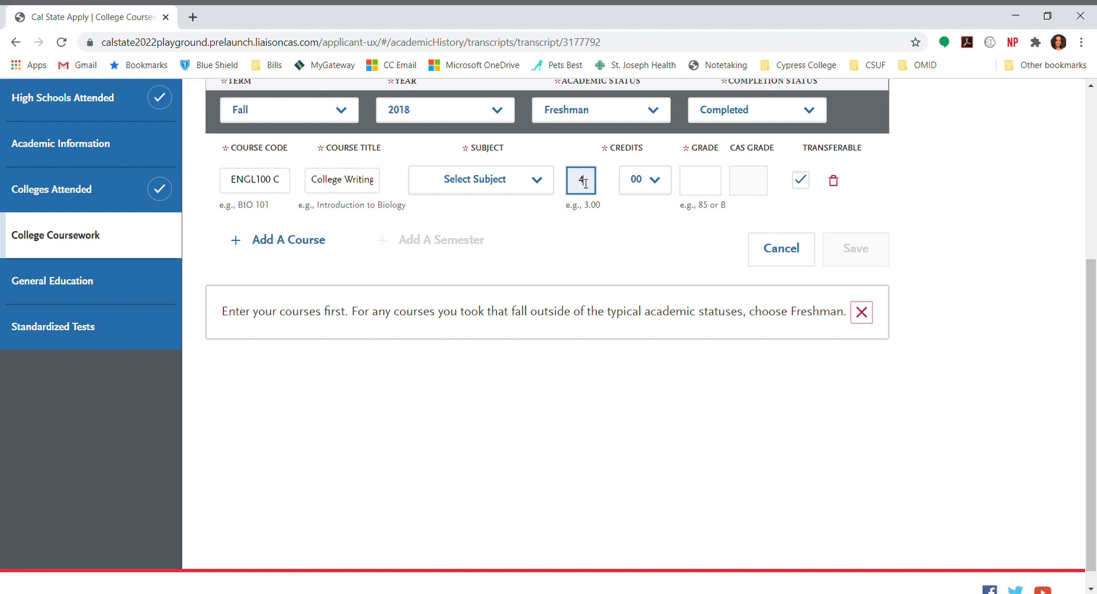
left_click(527, 232)
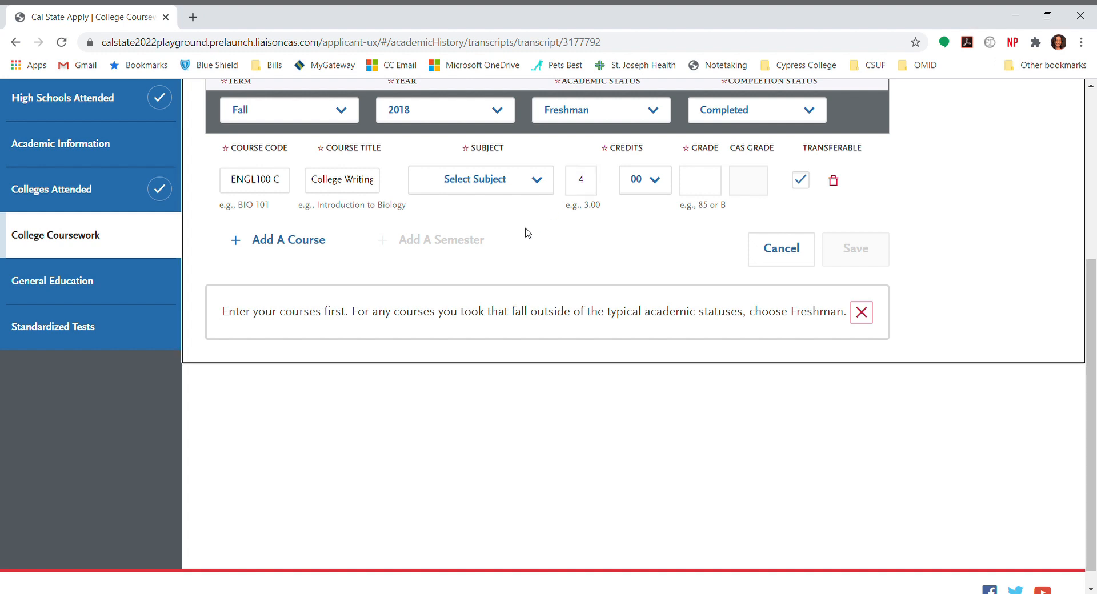
left_click(594, 182)
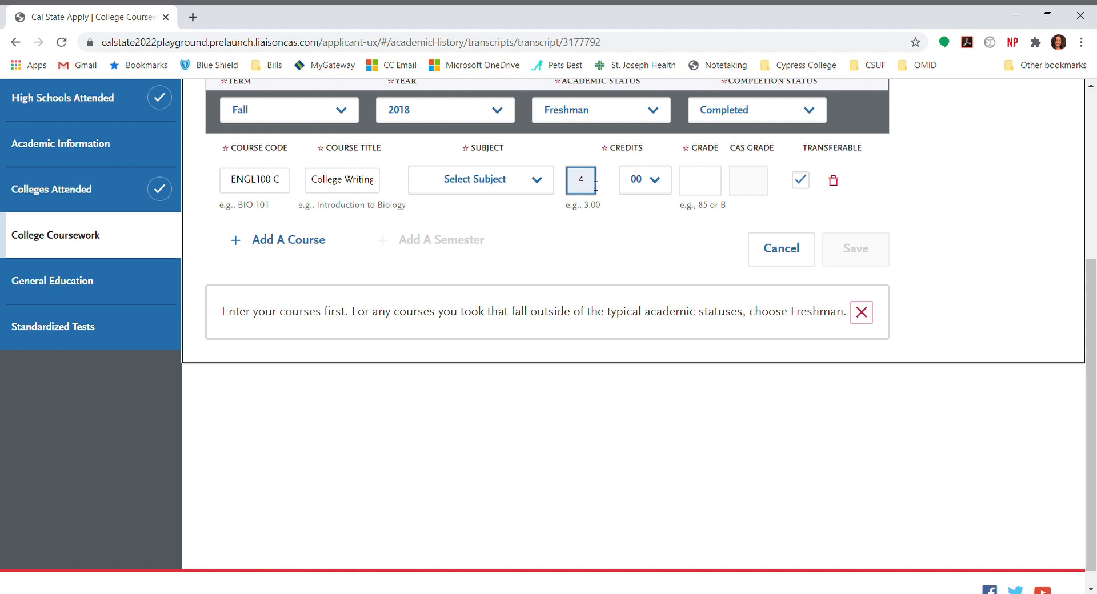
left_click(583, 201)
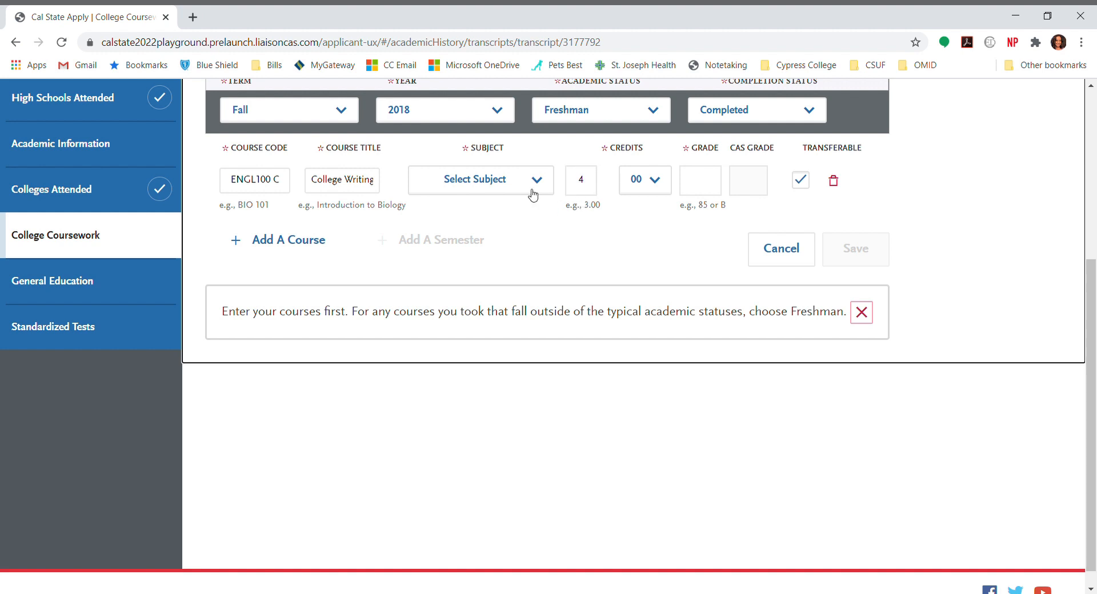
Set the subject of ENGL100 C to English and its grade to B
left_click(530, 191)
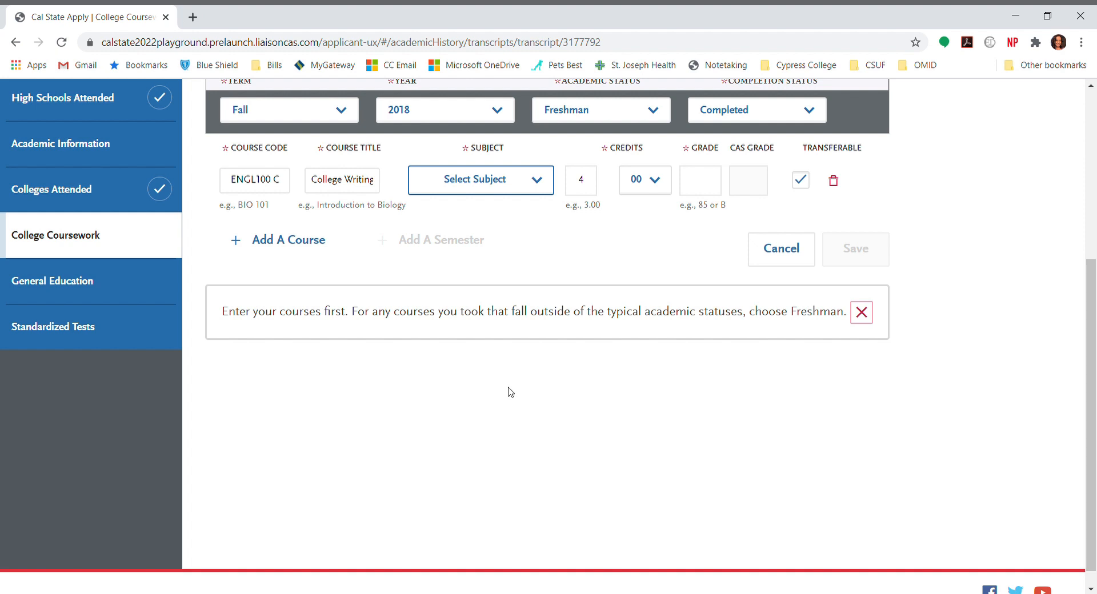
left_click(500, 515)
left_click(693, 188)
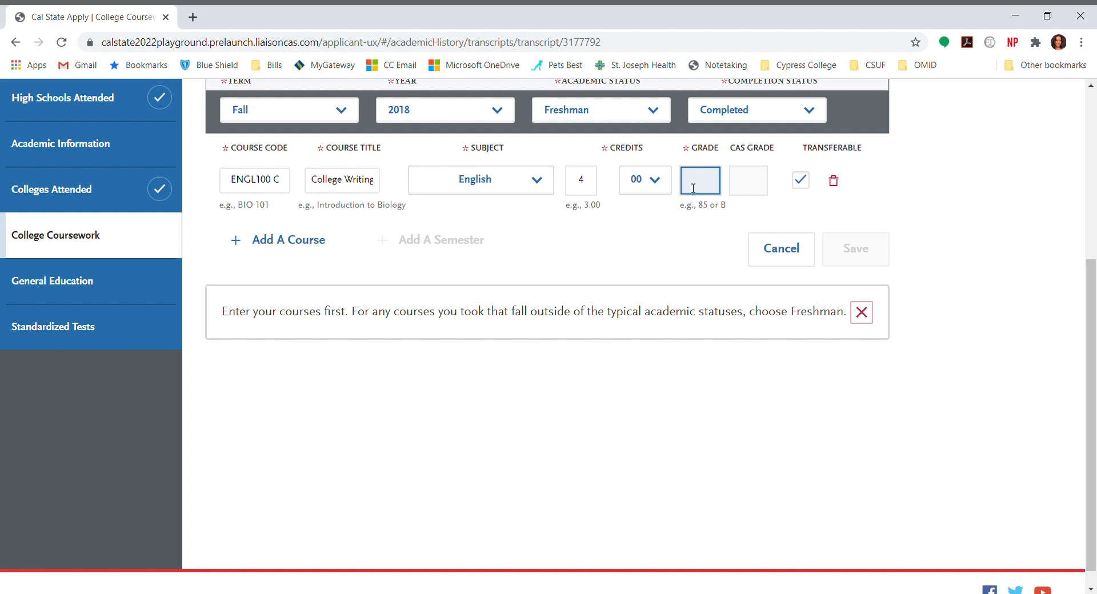
type("B")
left_click(708, 249)
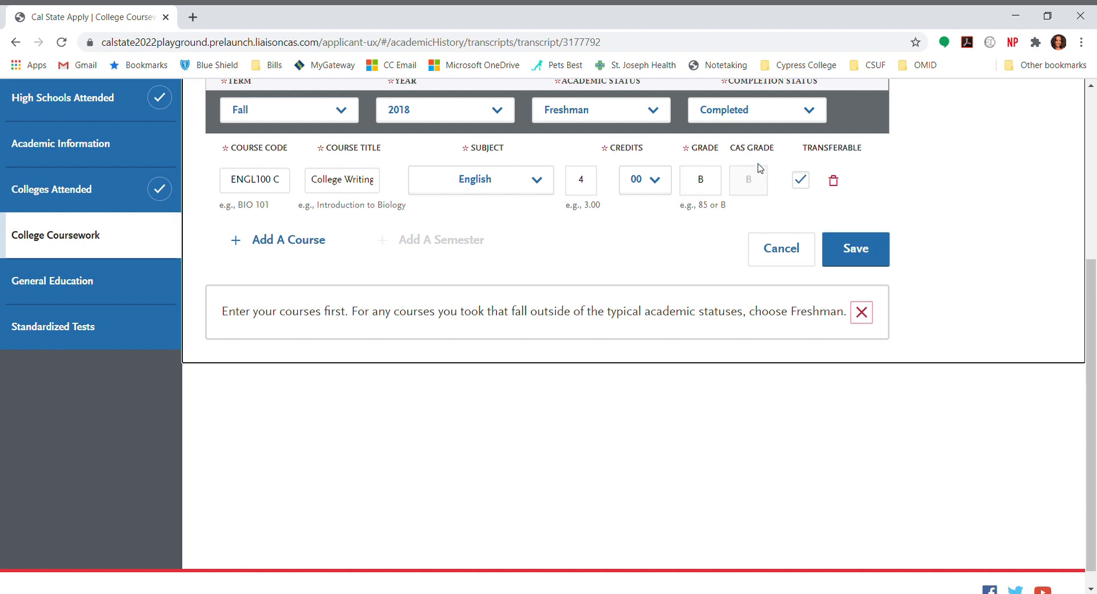
left_click(760, 183)
left_click(712, 244)
Add a second course to Fall 2018 with the code MATH040 C and the title Intermediate Algebra
left_click(319, 244)
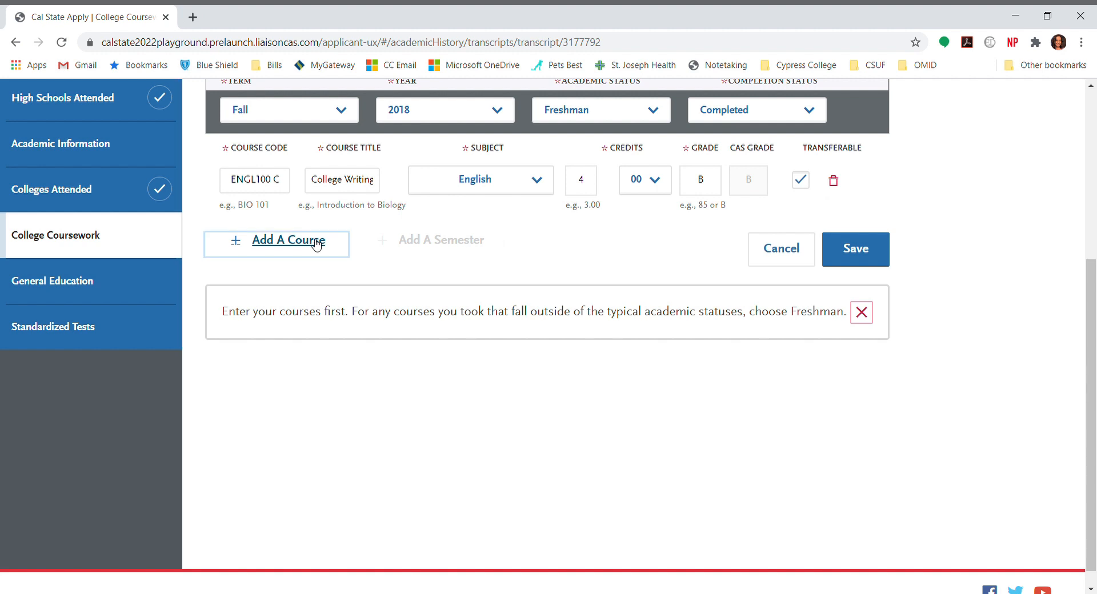
left_click(285, 206)
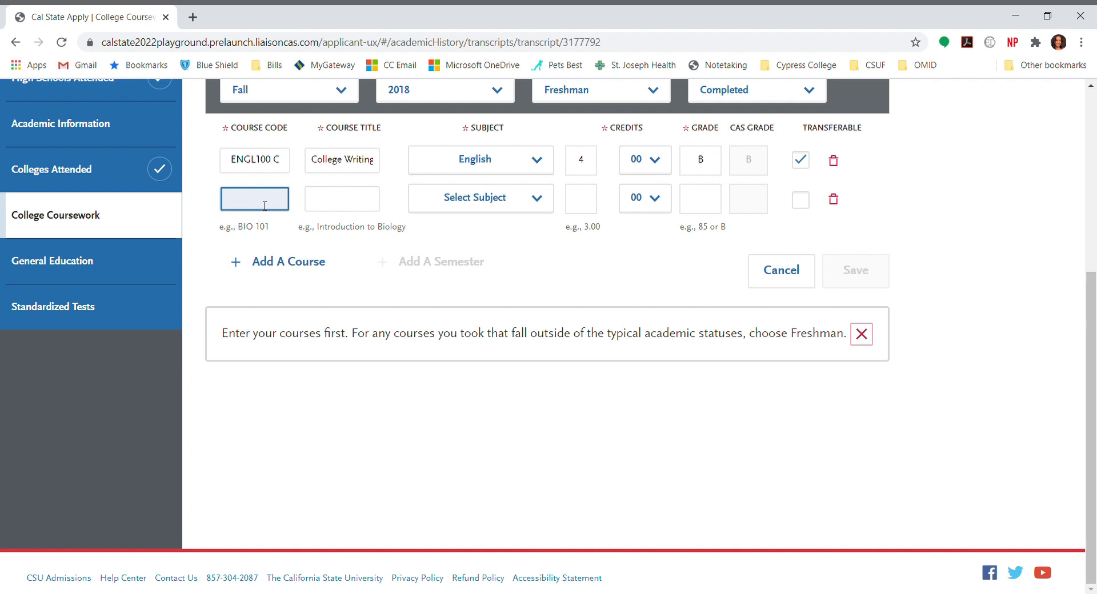
type("MATH0")
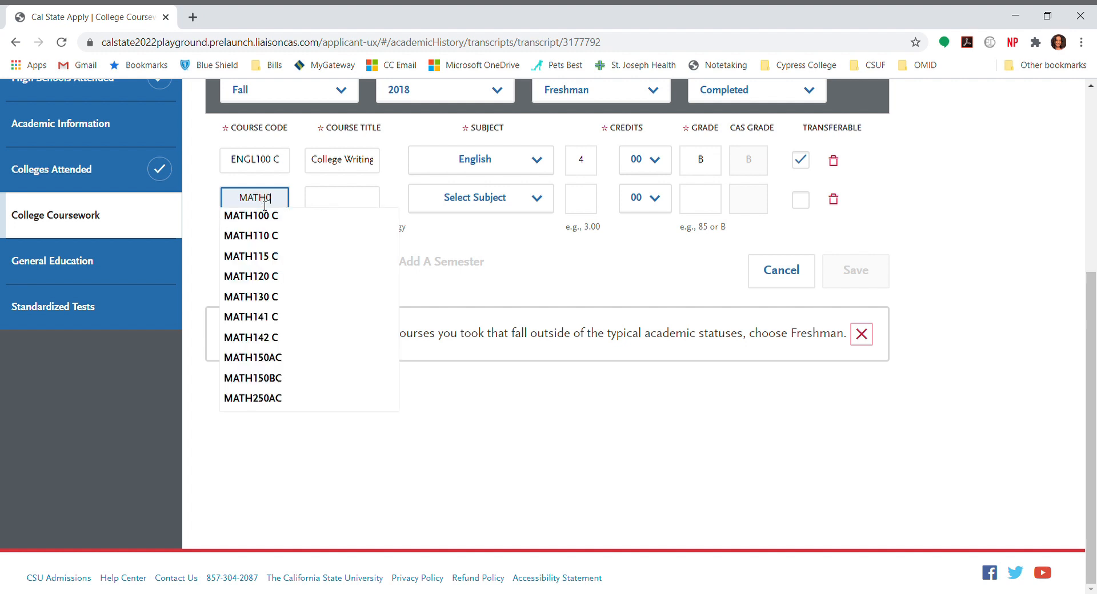
type("40")
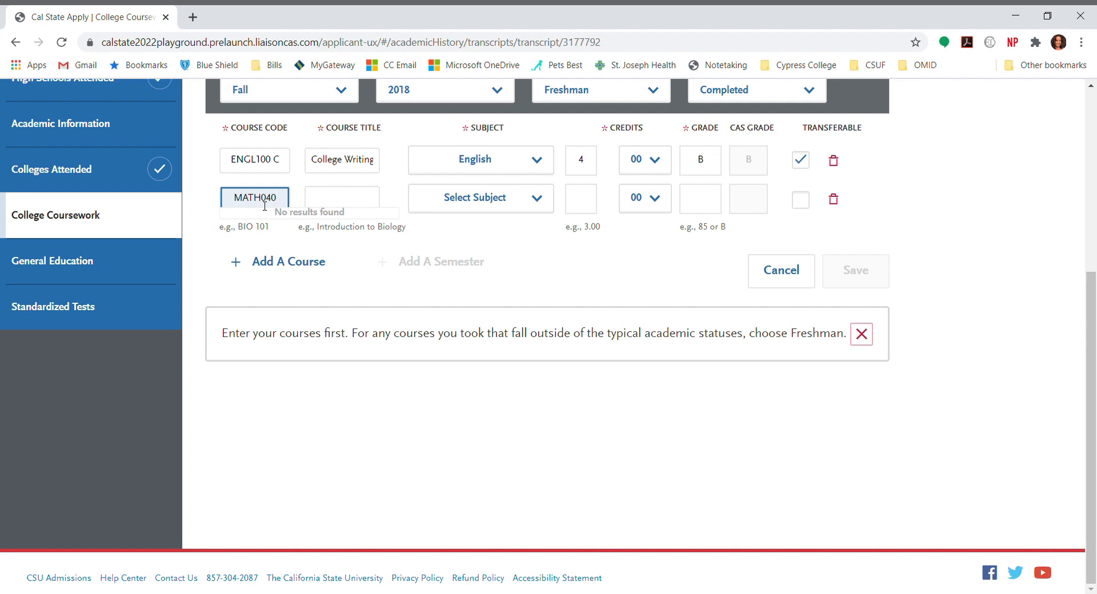
type("C")
left_click(314, 200)
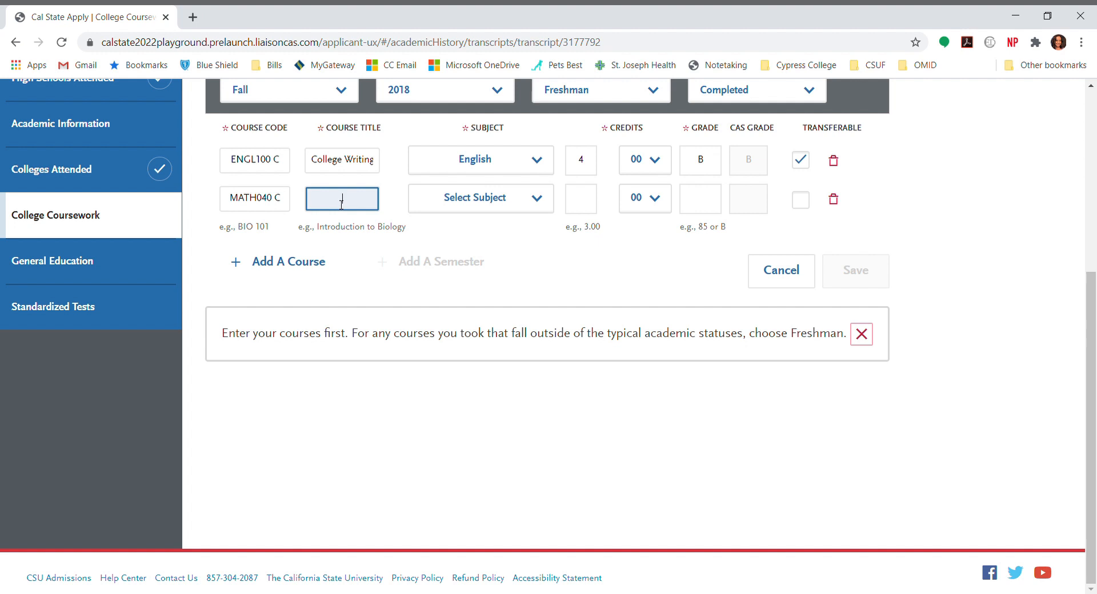
type("Intermediate Al")
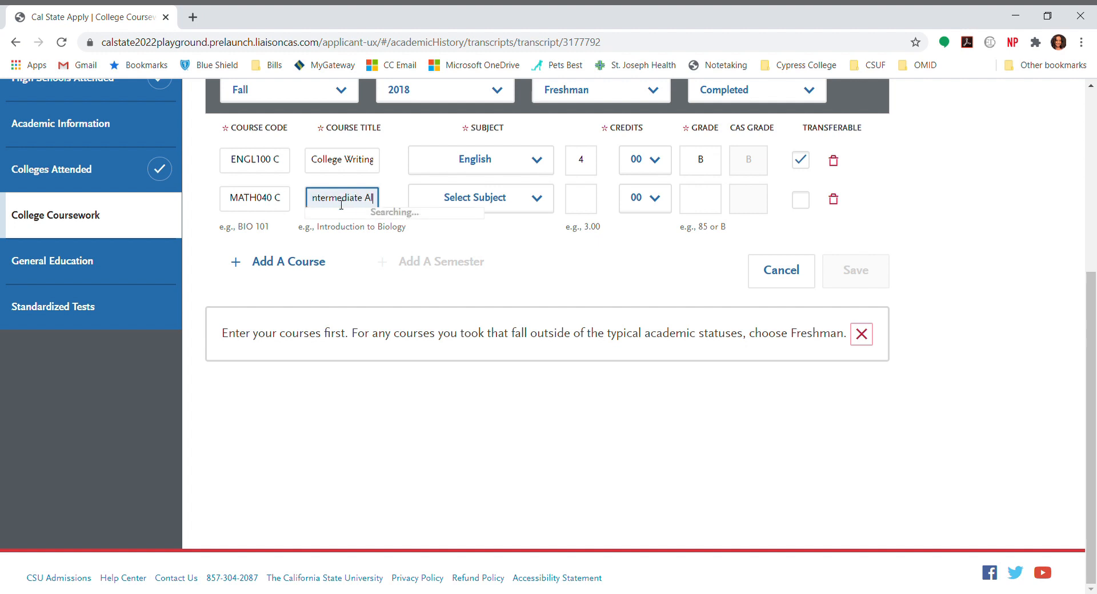
type("gebra")
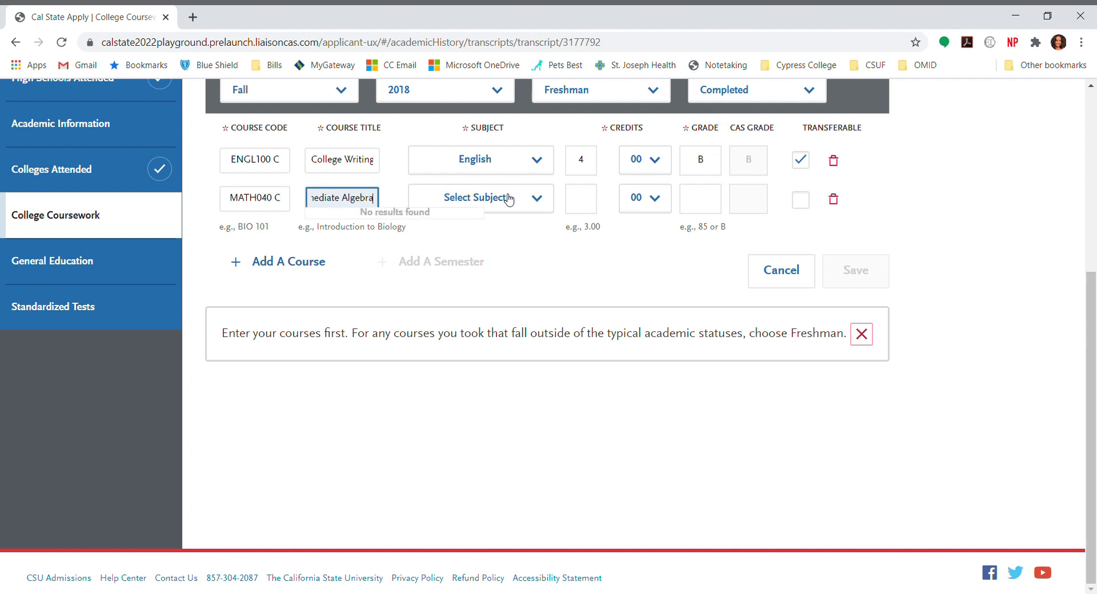
Set the subject of MATH040 C to Mathematics, its credits to 4 and its grade to A
key("Tab")
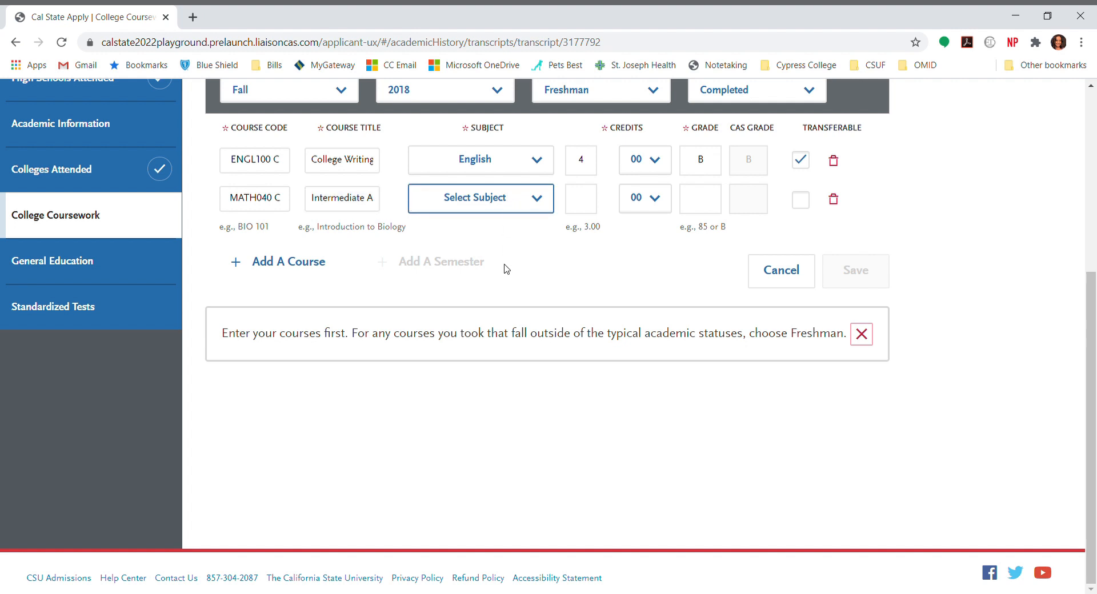
left_click(475, 517)
left_click(581, 212)
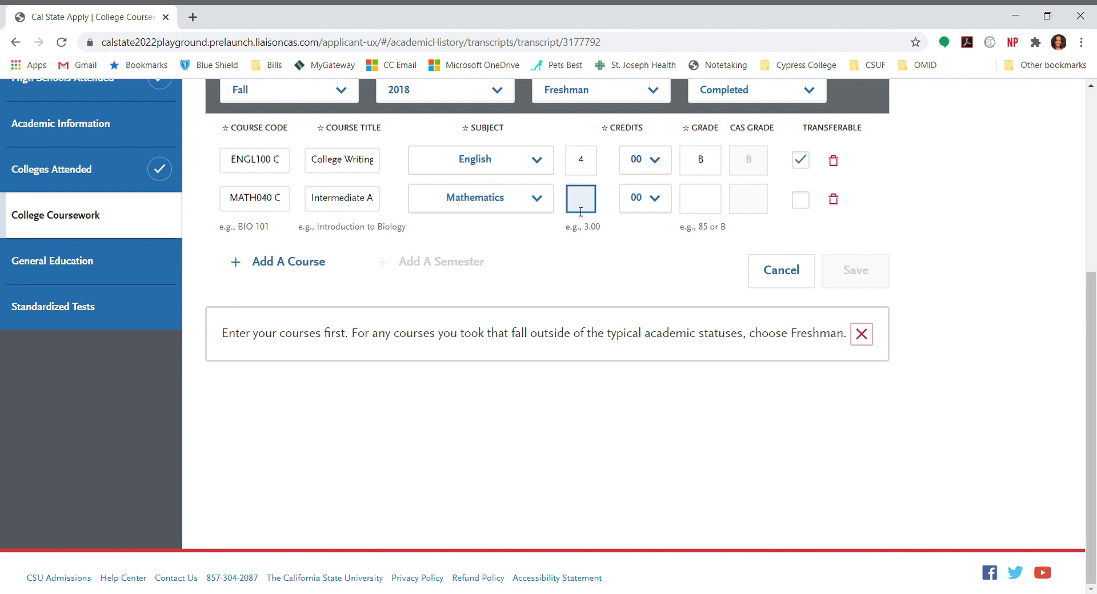
type("4")
left_click(703, 203)
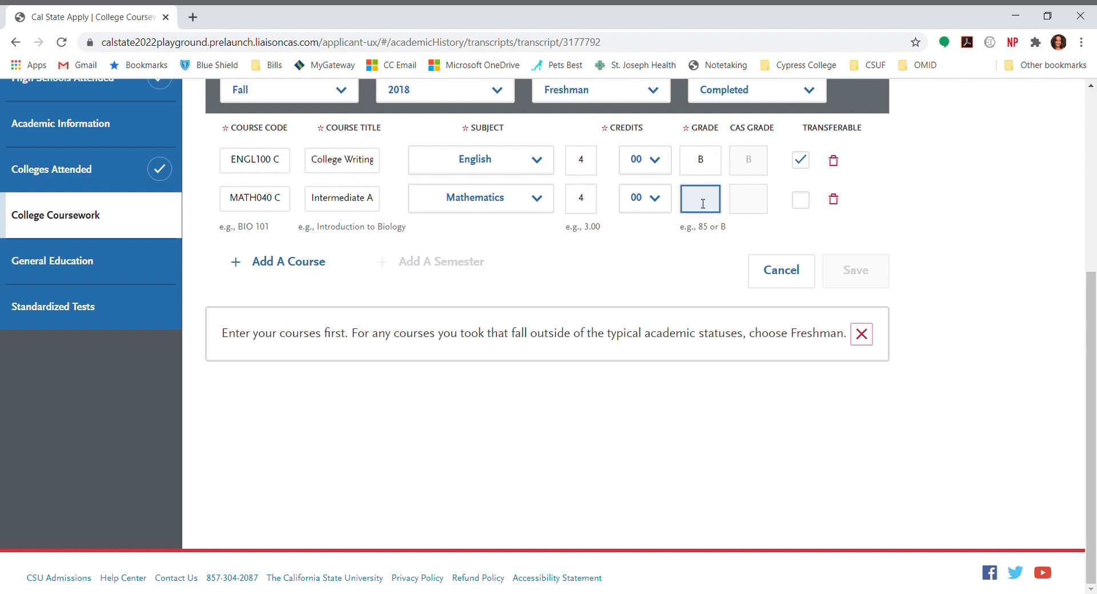
type("A")
left_click(743, 233)
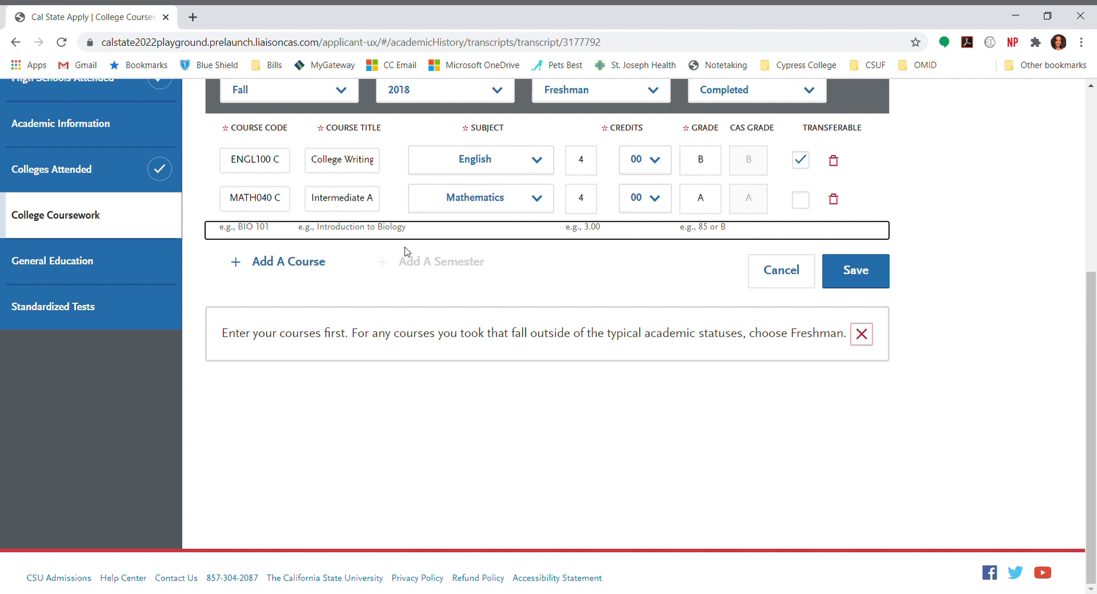
left_click(424, 287)
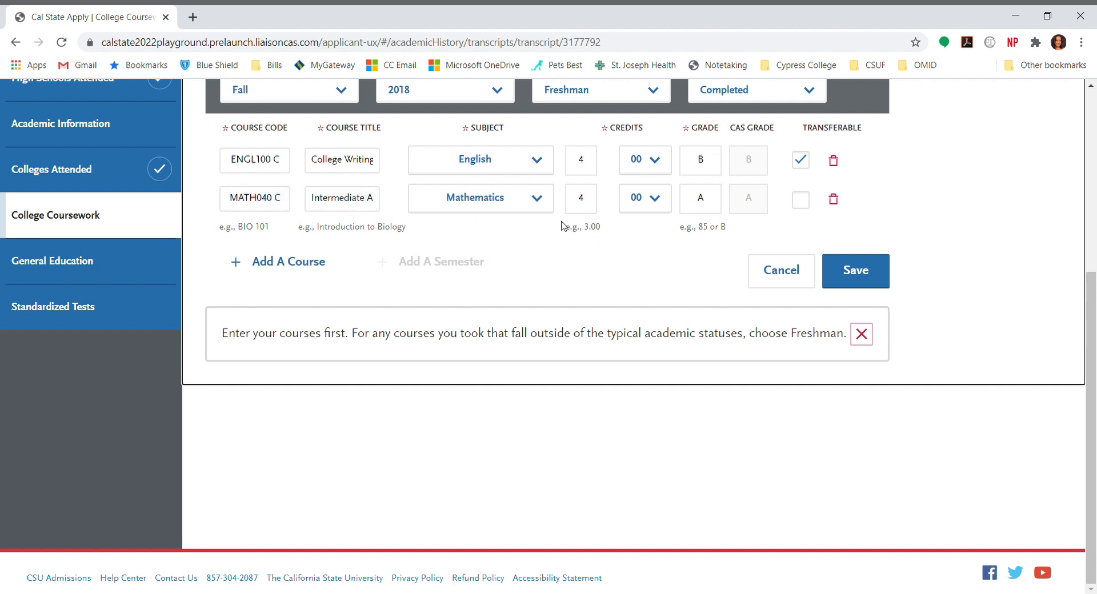
left_click(353, 212)
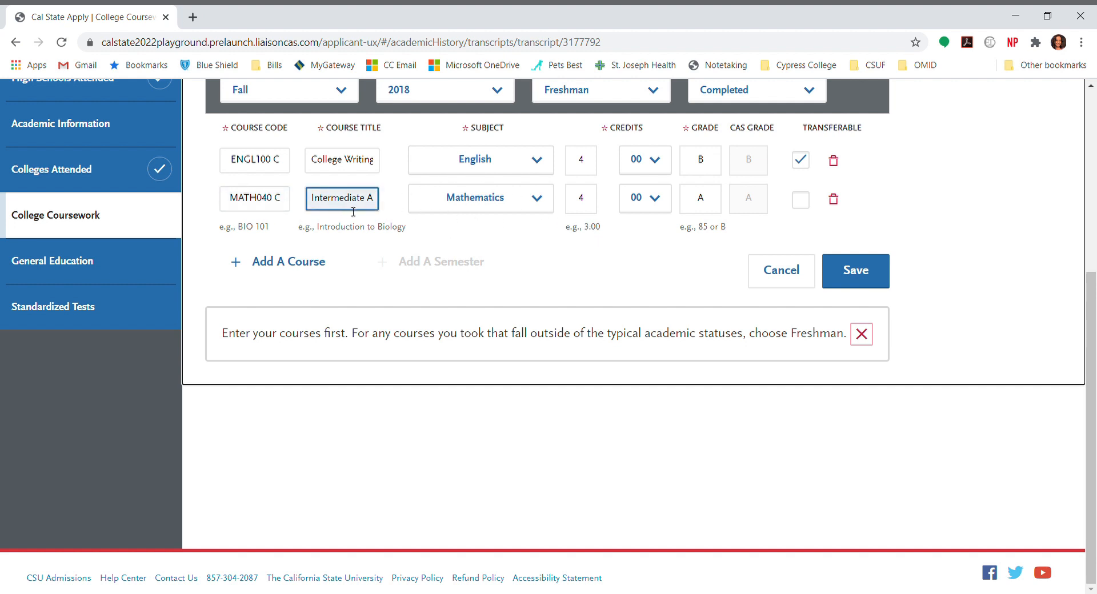
Add a third course to Fall 2018 with the suggested code COMM100 C and the subject Communications
left_click(289, 263)
left_click(259, 254)
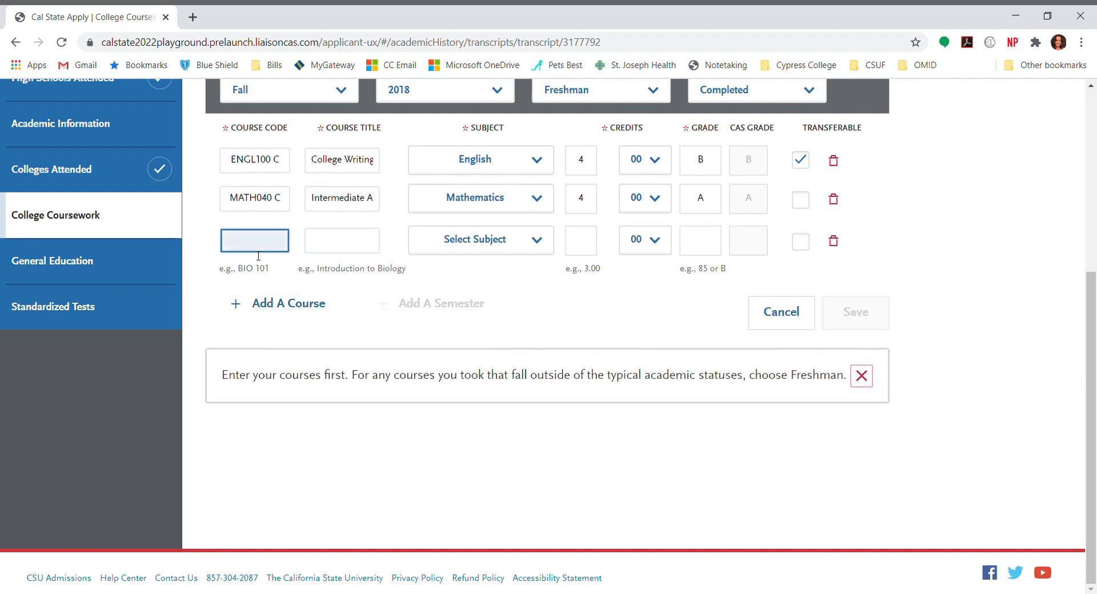
type("COMM")
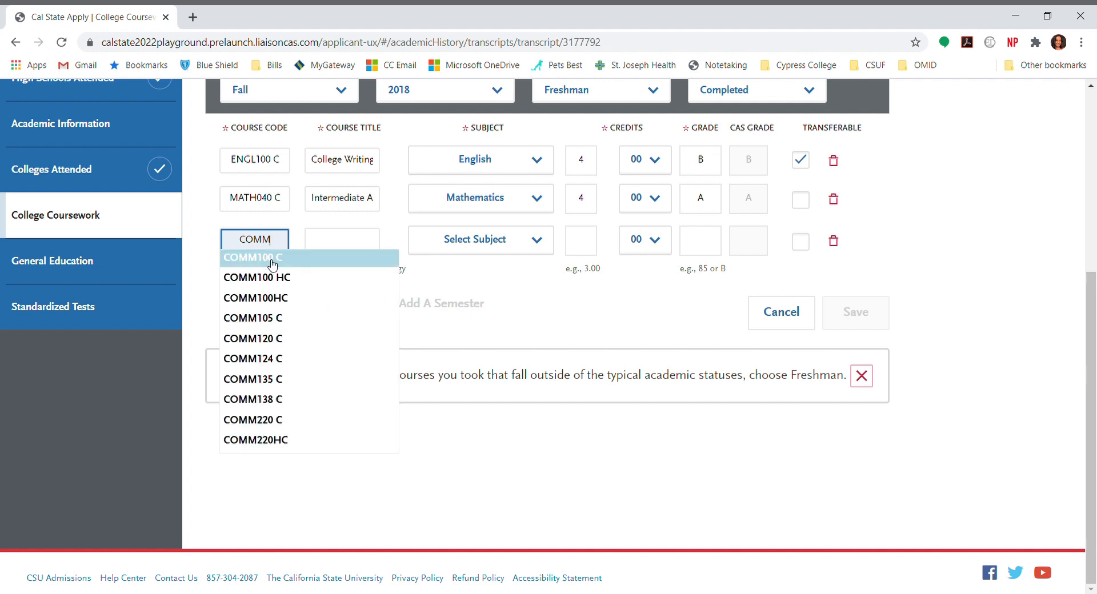
left_click(272, 260)
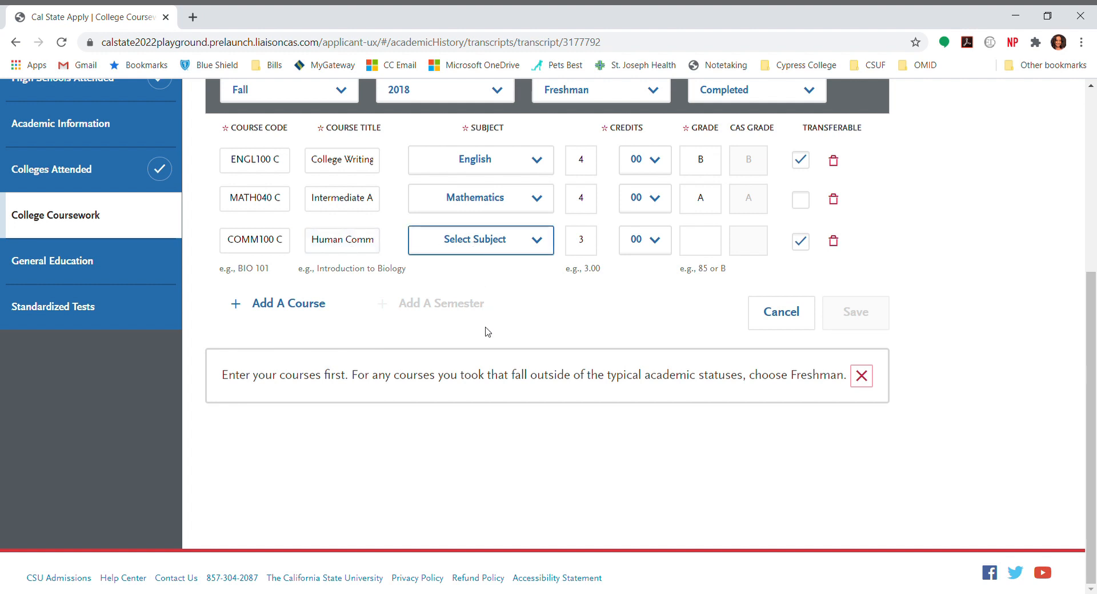
type("comm")
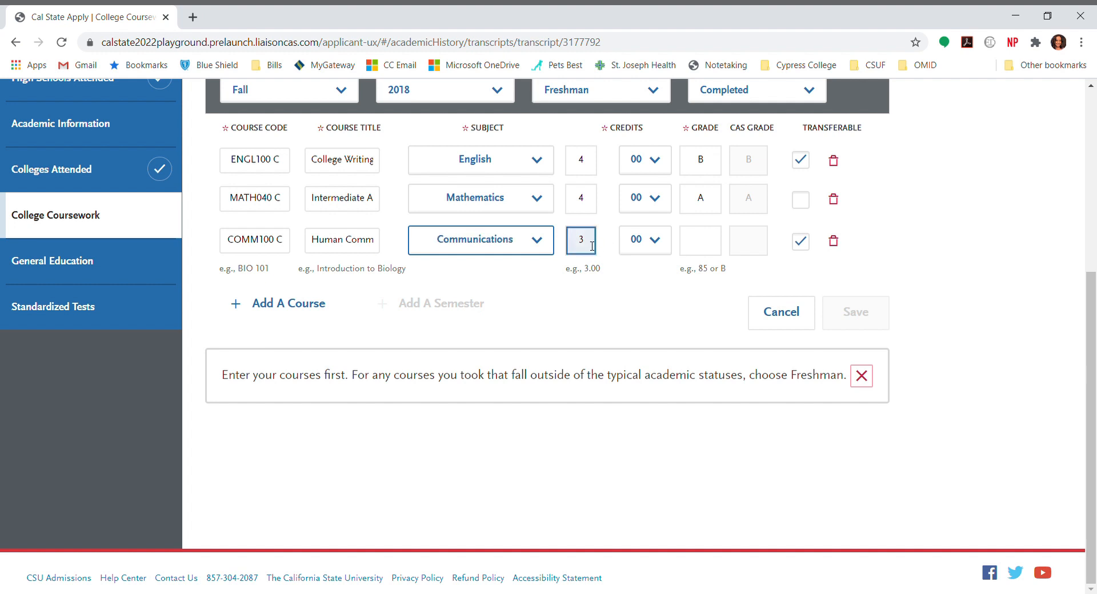
left_click(593, 251)
Enter W as the grade for COMM100 C
left_click(700, 245)
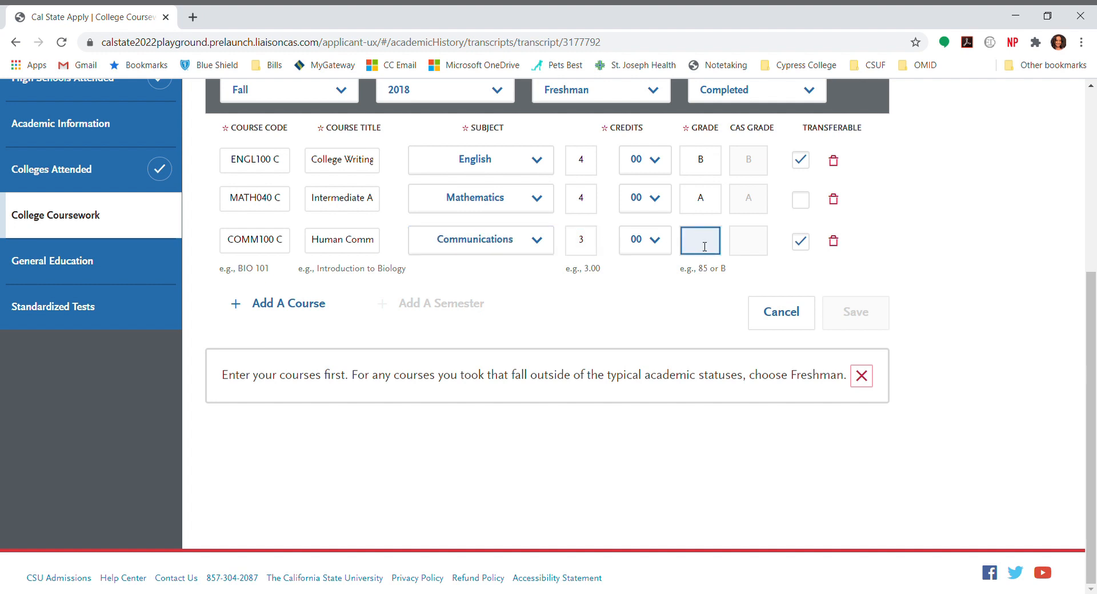
type("W")
left_click(677, 329)
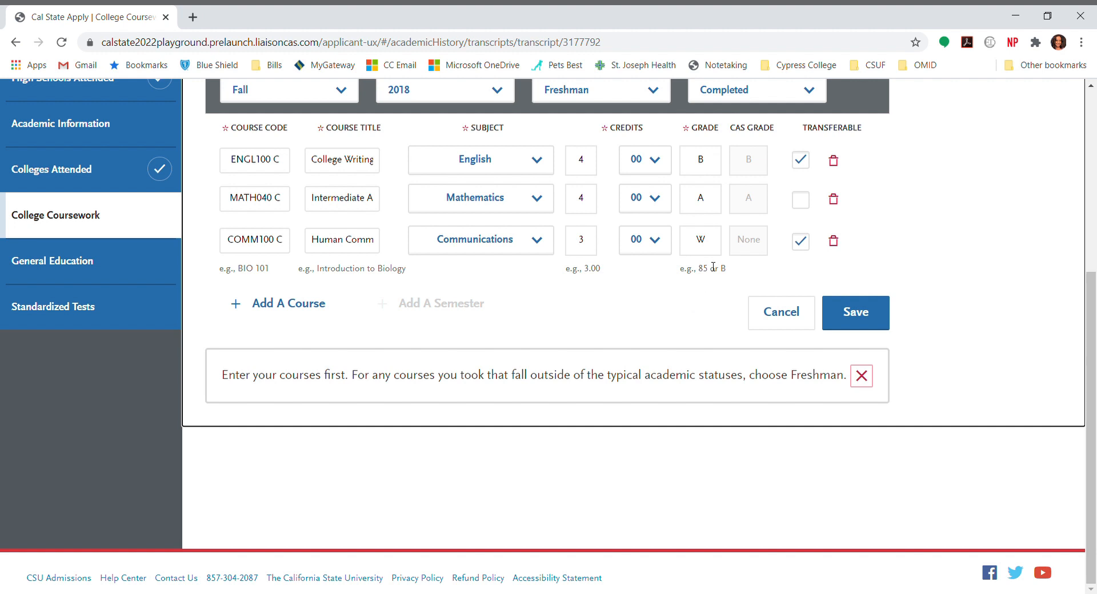
Replace the grade for COMM100 C with D
left_click(716, 246)
key("BackSpace")
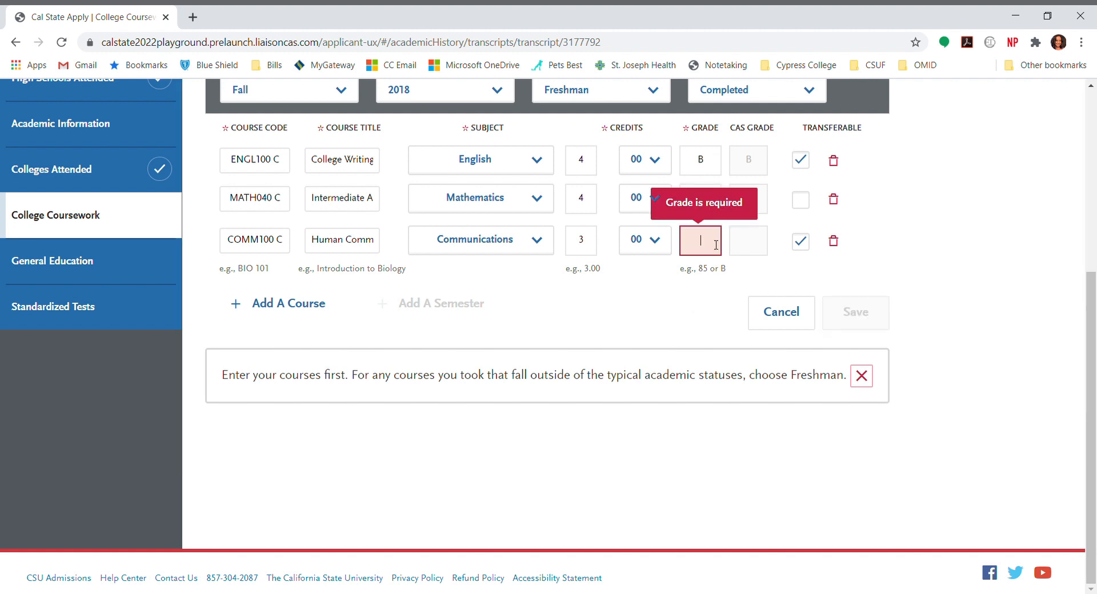
type("D")
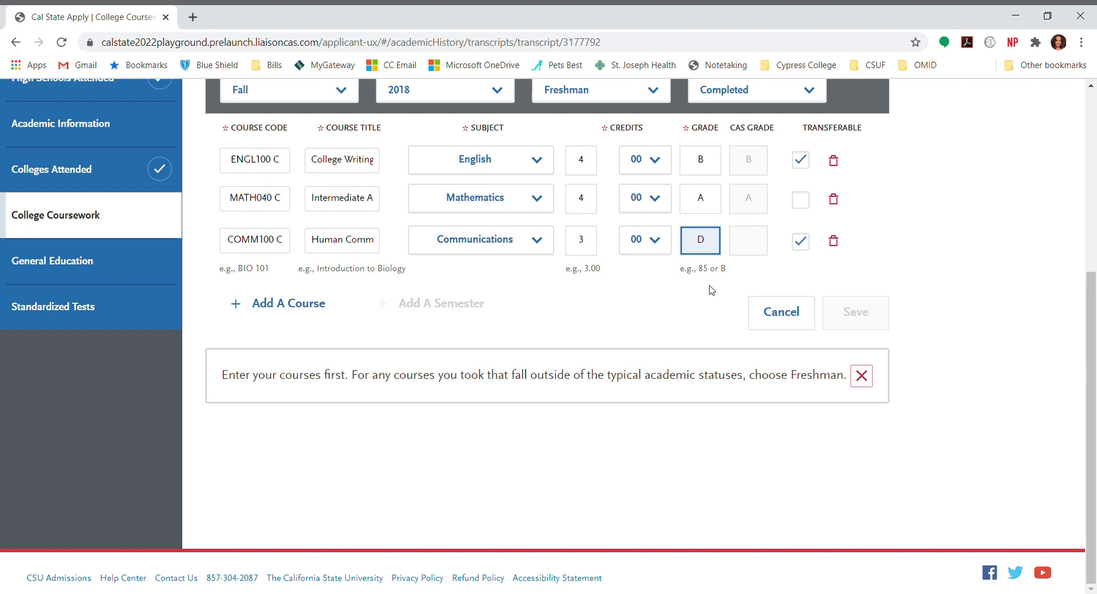
left_click(709, 308)
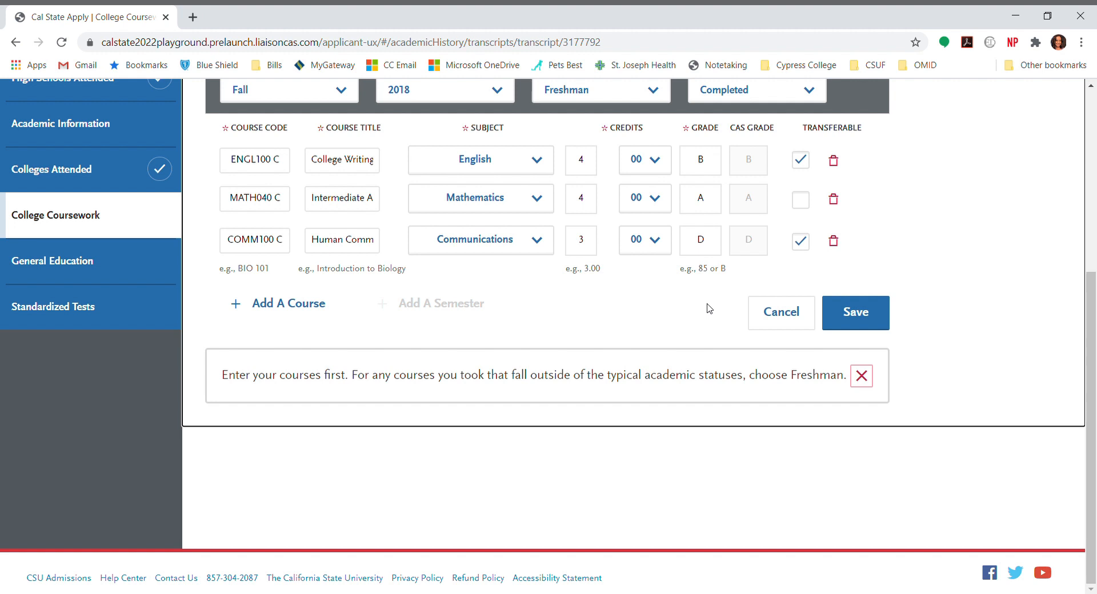
Replace the grade for COMM100 C with RP and save the Fall 2018 semester
left_click(715, 257)
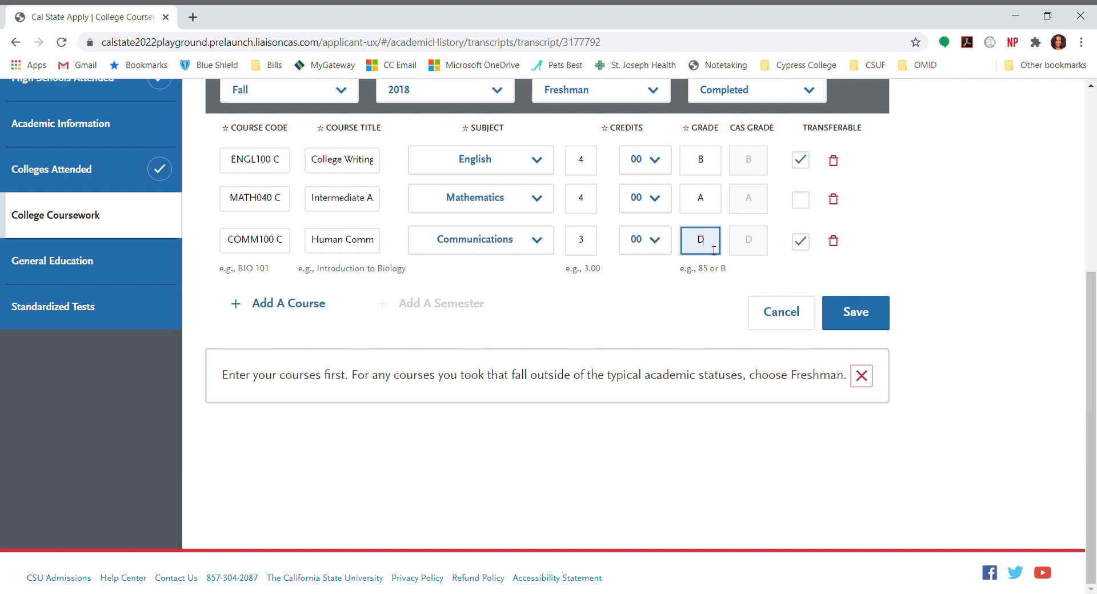
key("BackSpace")
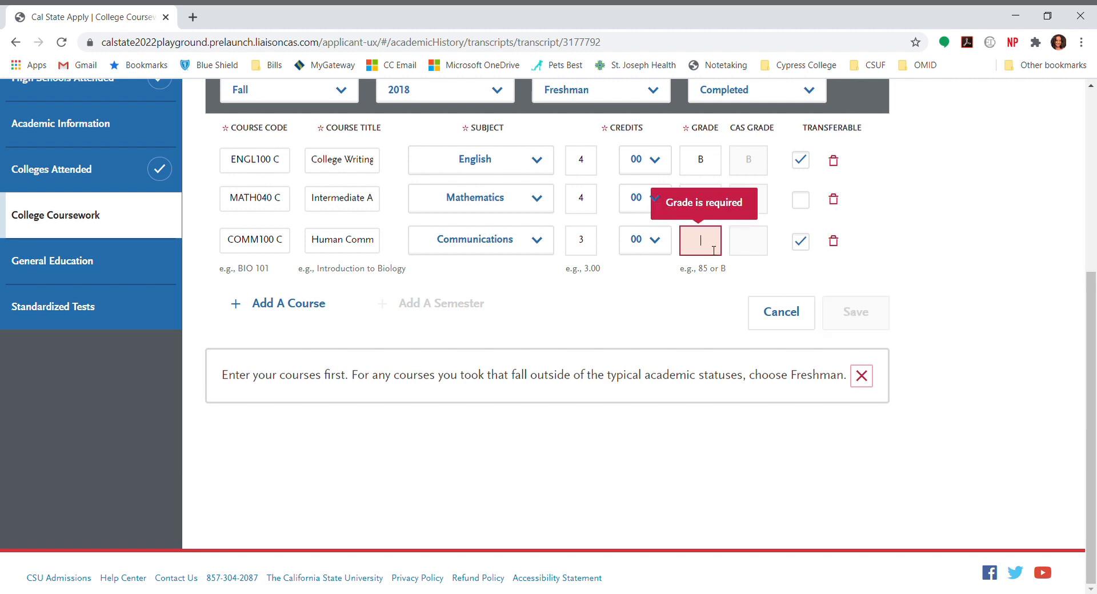
type("B")
type("P")
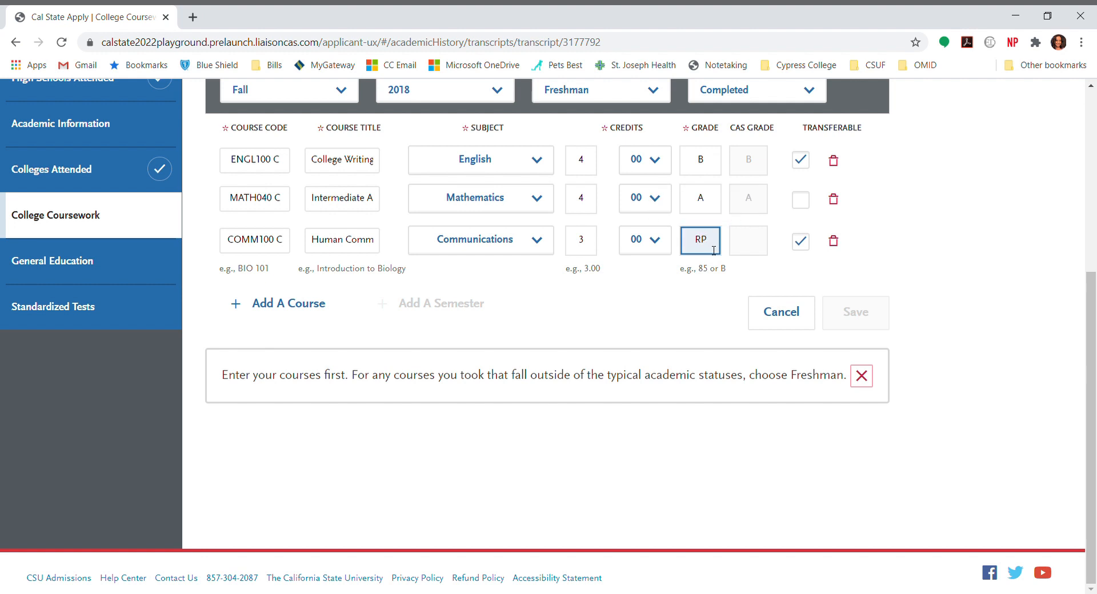
left_click(701, 314)
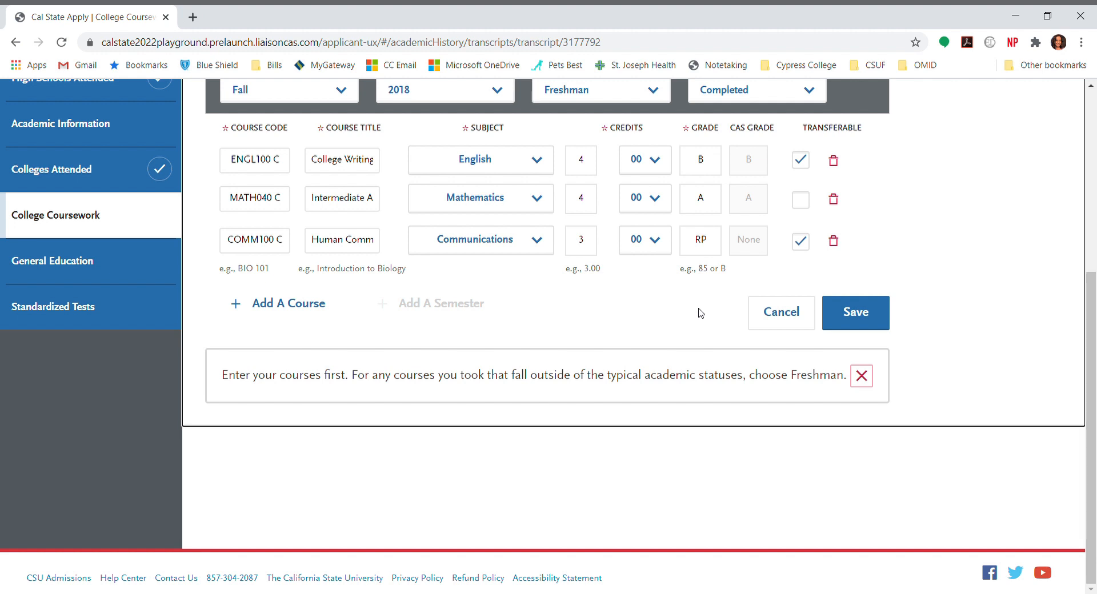
left_click(873, 324)
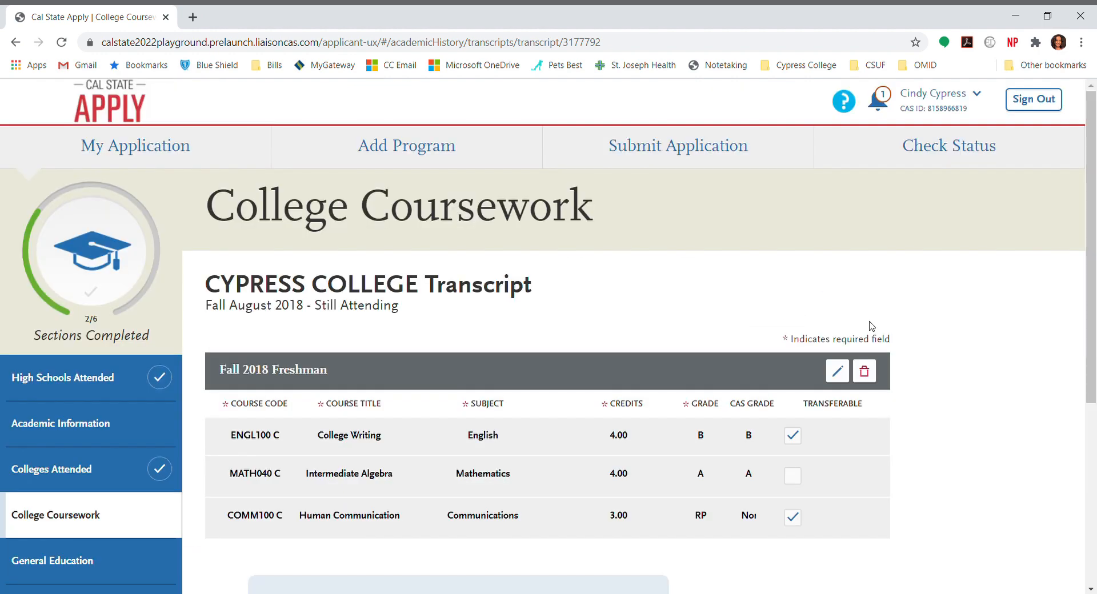
Add a completed Spring 2019 Freshman semester containing the suggested course COMM100 C with the subject Communications and 3 credits
scroll(544, 422, "down", 2)
scroll(371, 523, "down", 2)
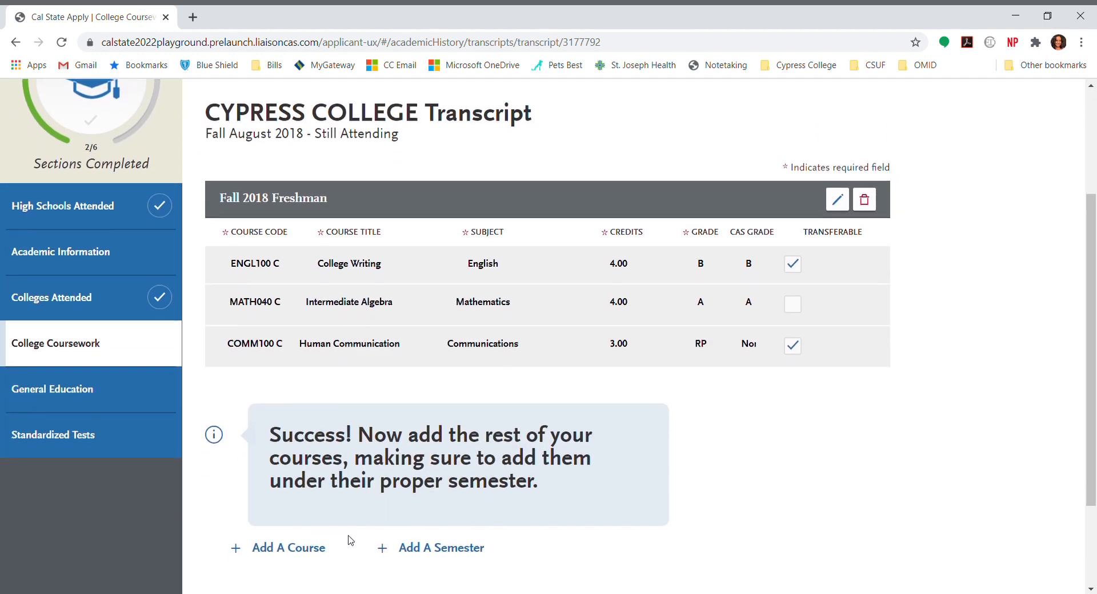
left_click(458, 440)
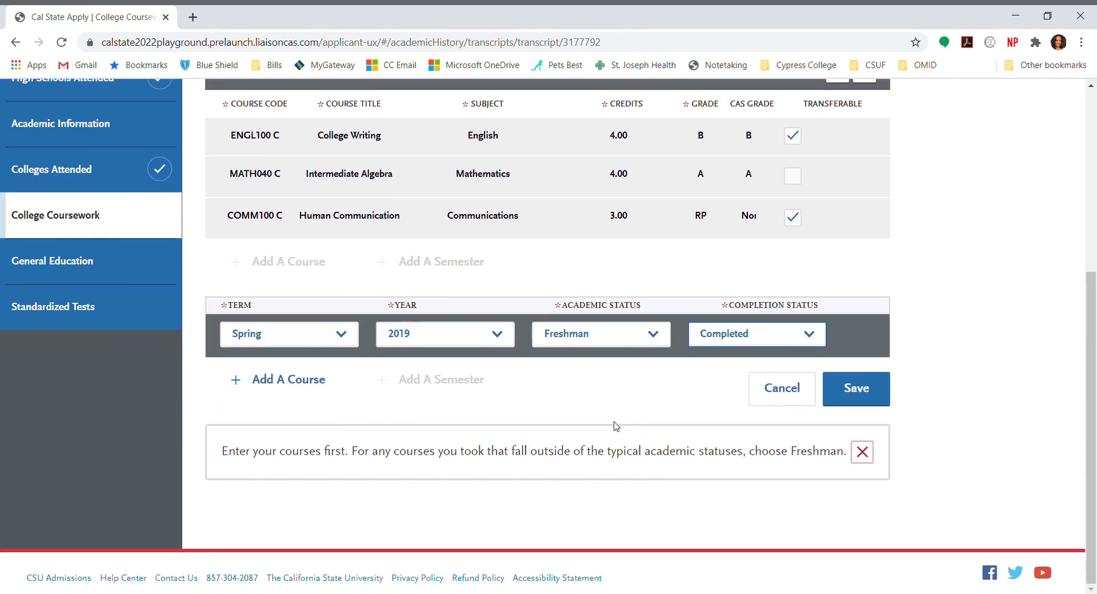
left_click(282, 390)
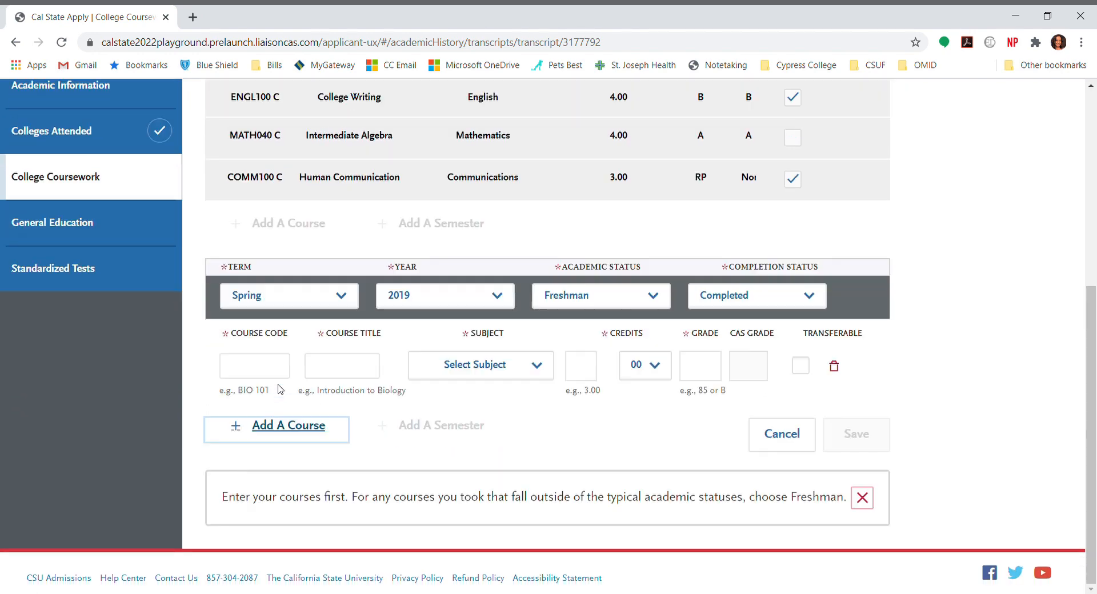
left_click(265, 372)
type("comm")
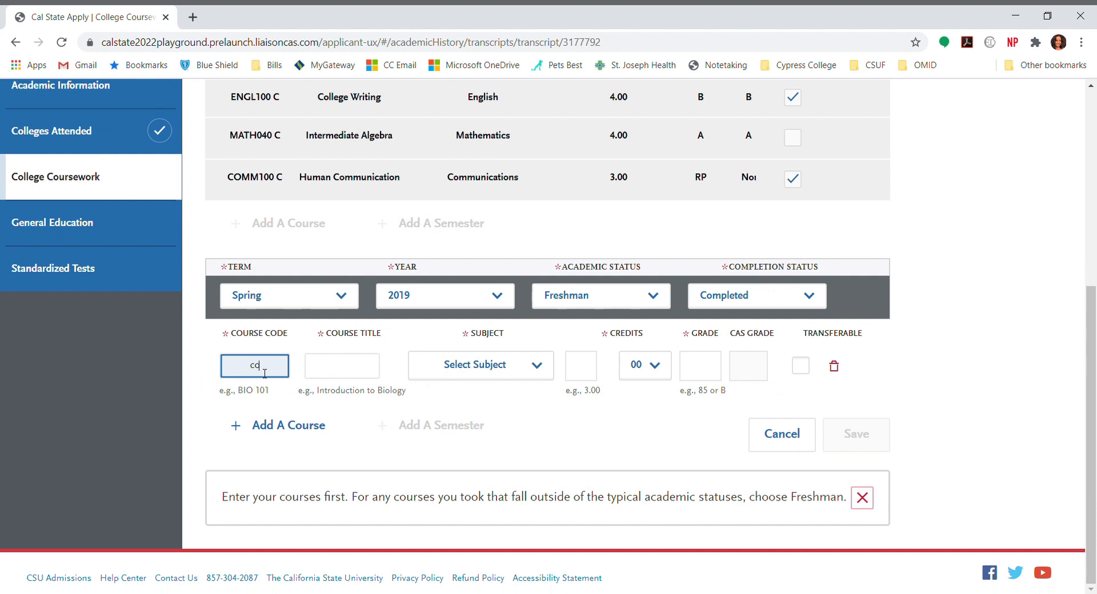
left_click(266, 393)
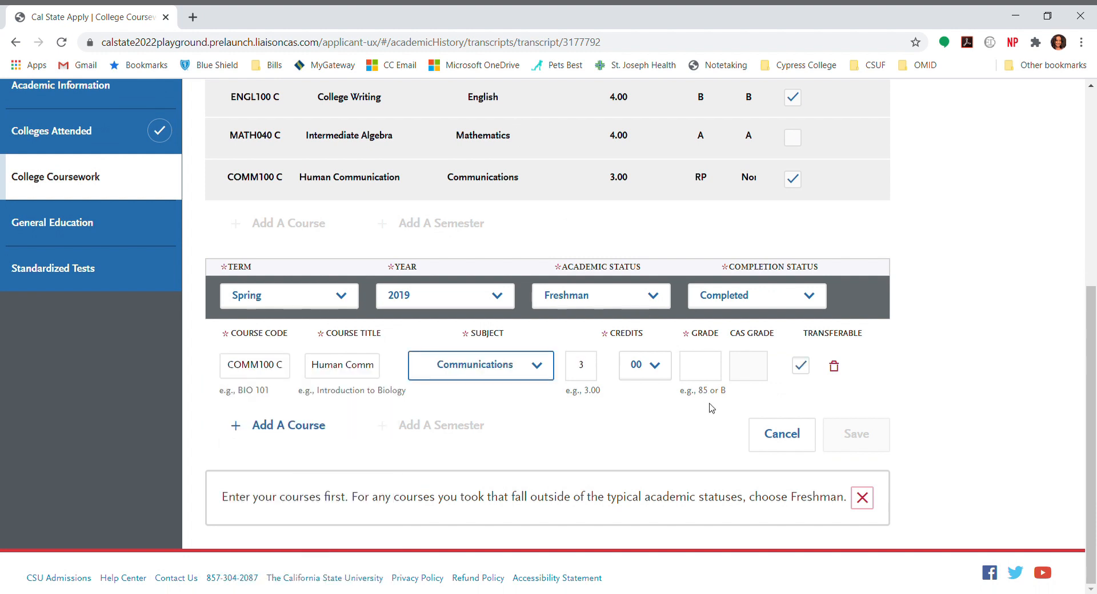
Enter C as the grade for the Spring 2019 COMM100 C course and save the semester
left_click(707, 374)
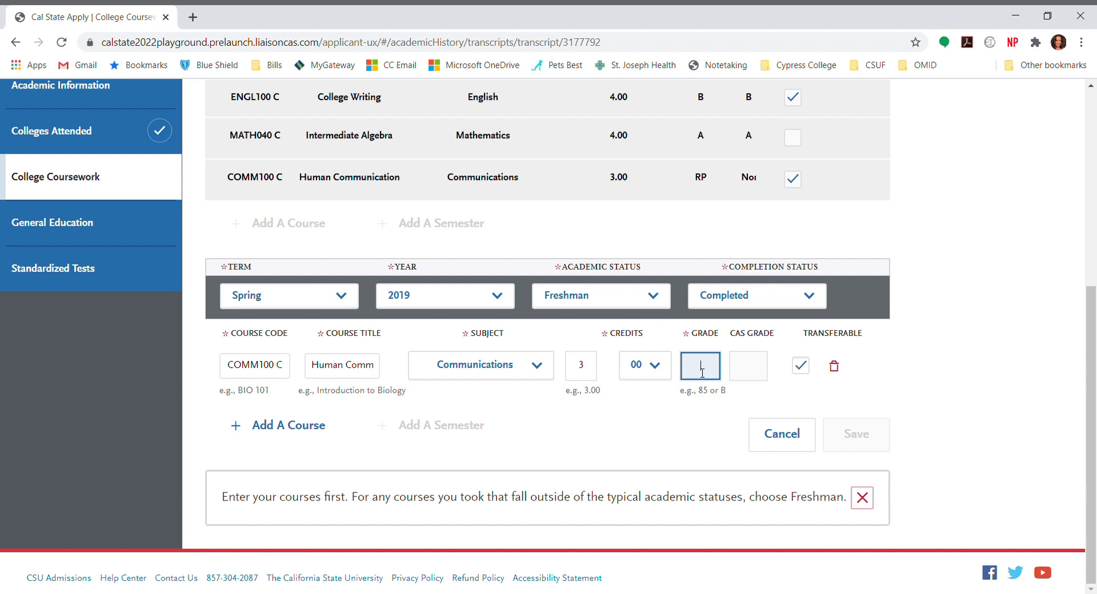
type("C")
left_click(710, 423)
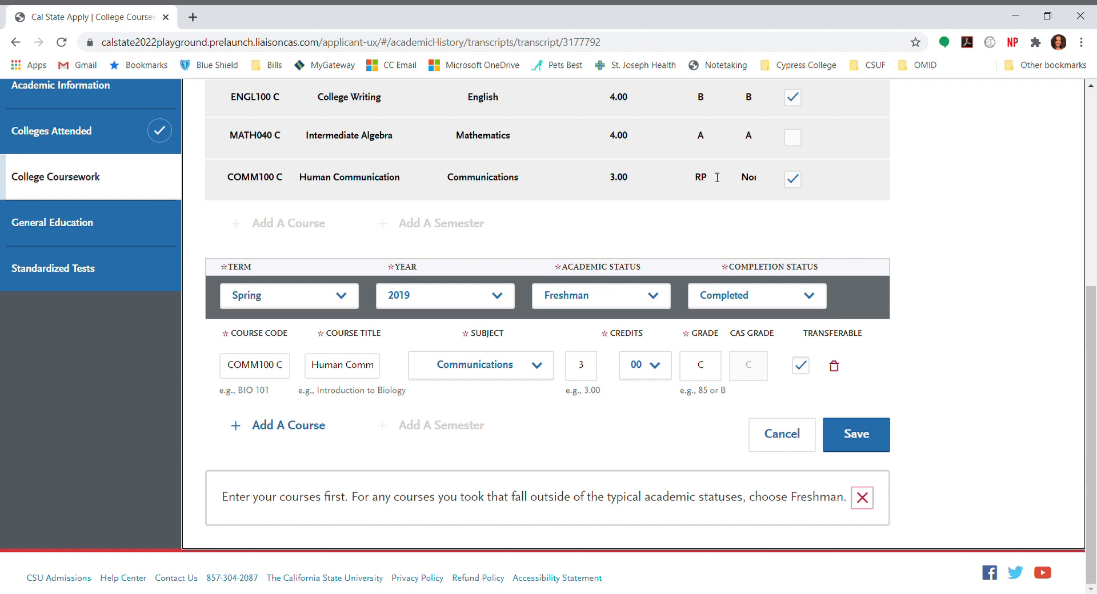
left_click(281, 367)
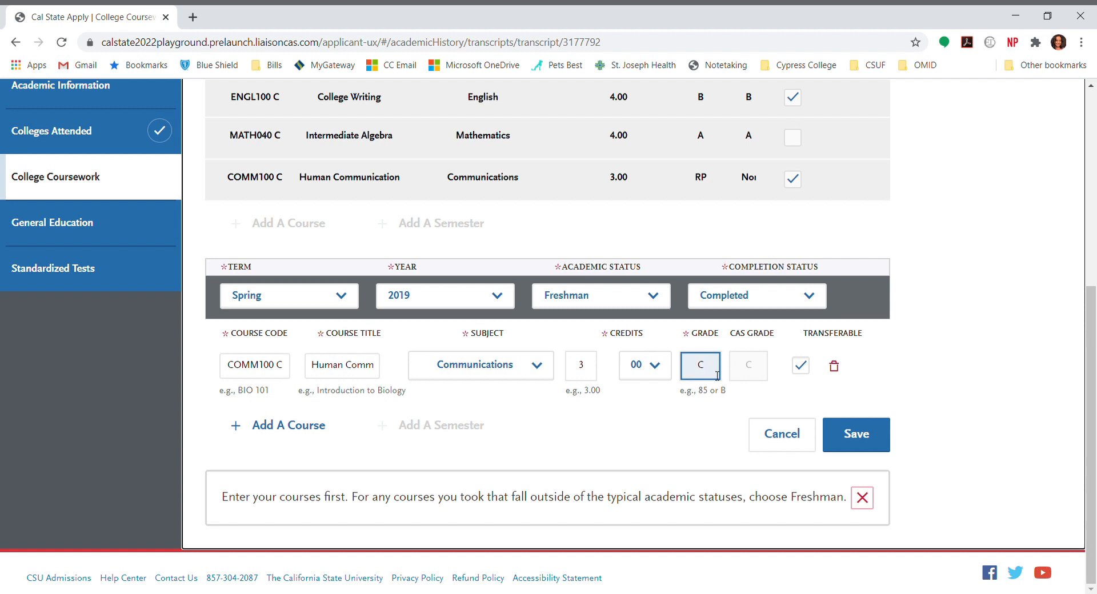
left_click(860, 441)
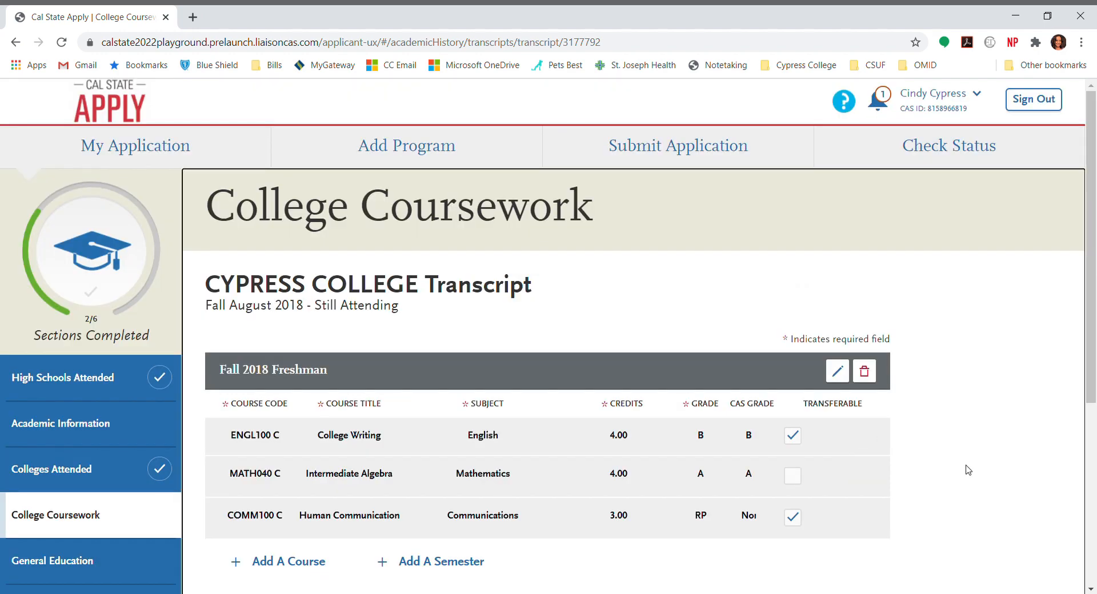
Edit the Fall 2018 semester to change the COMM100 C grade to AR, and save it
scroll(968, 470, "down", 4)
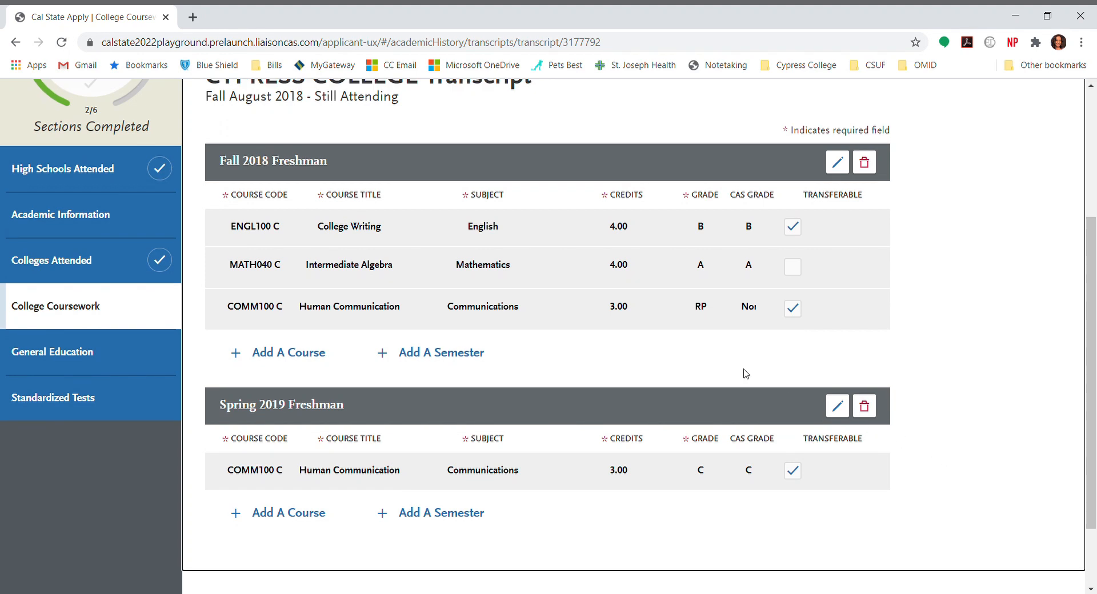
left_click(849, 166)
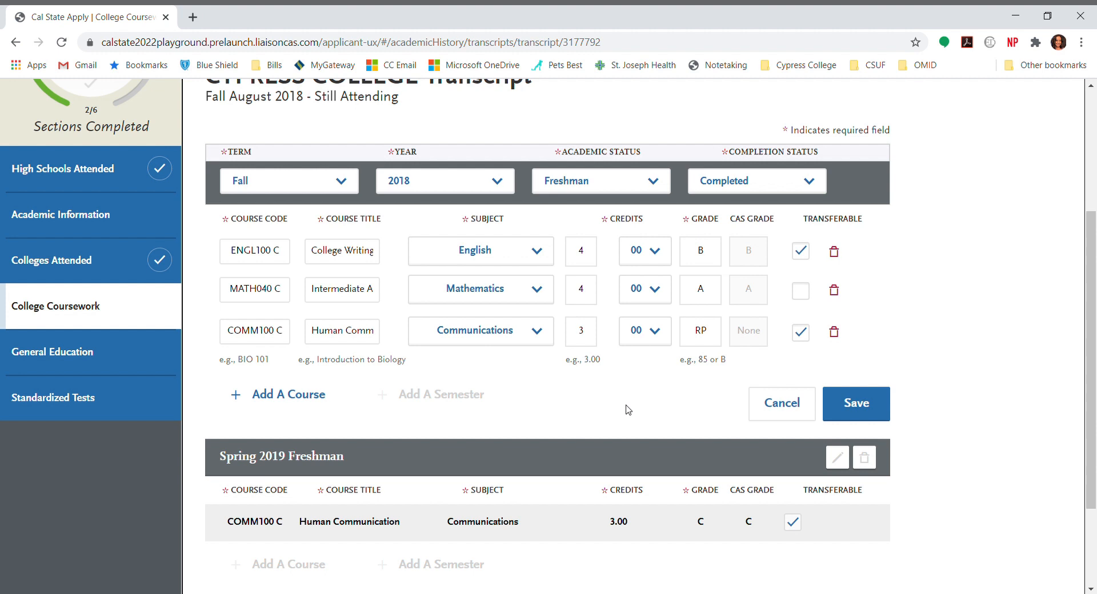
left_click(714, 343)
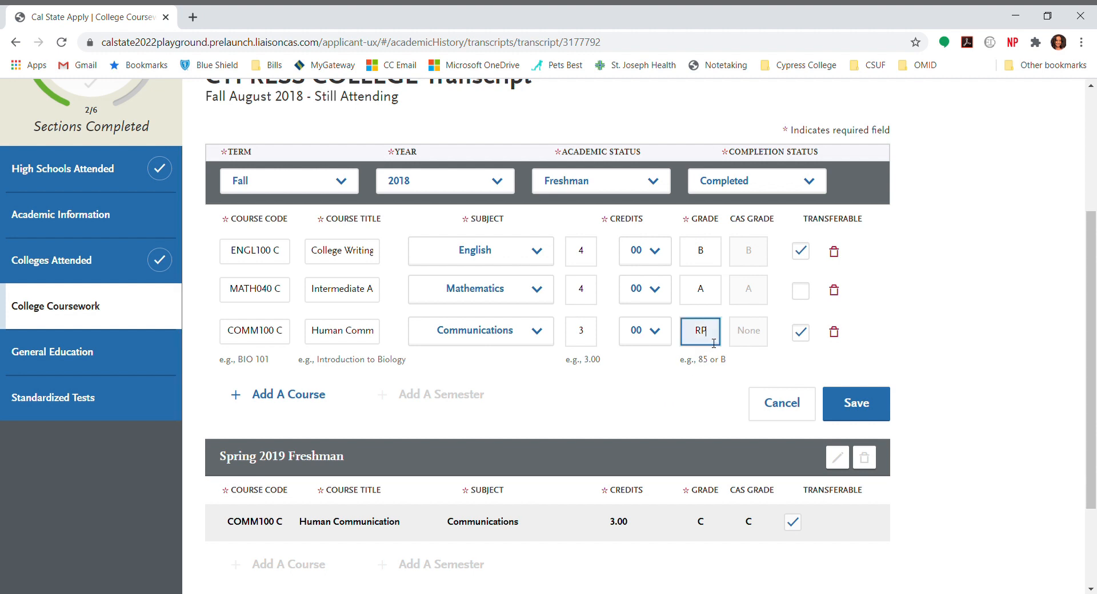
key("BackSpace")
key("BackSpace")
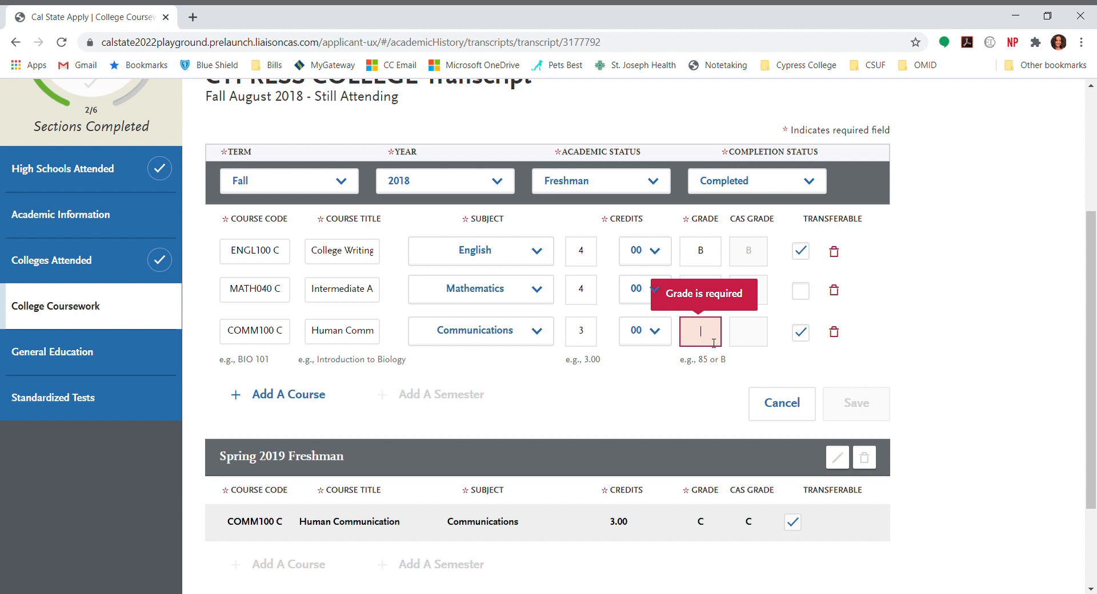
type("AR")
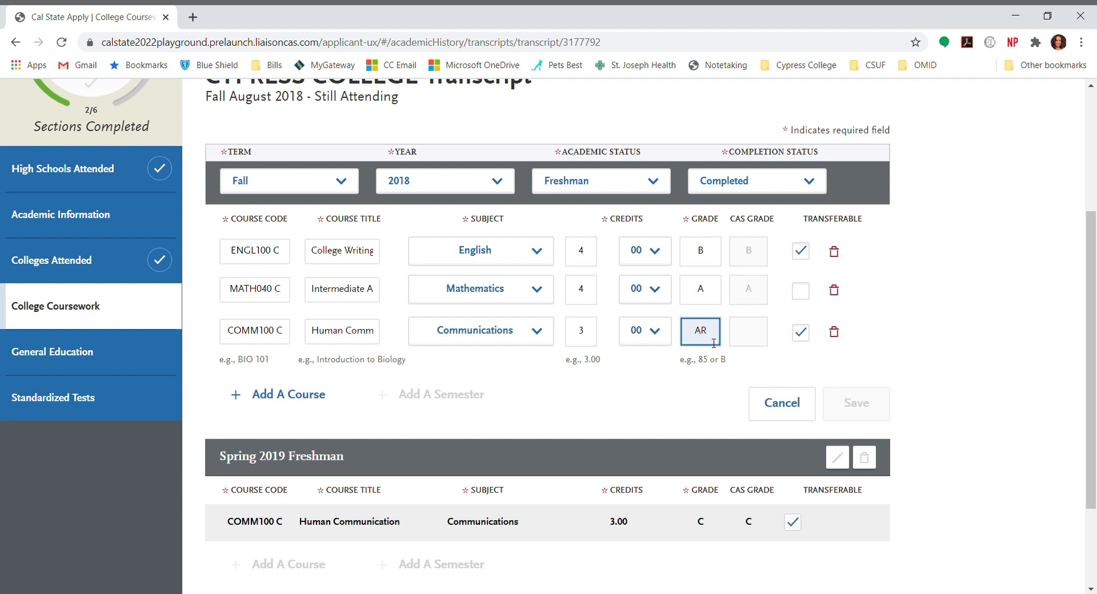
left_click(709, 380)
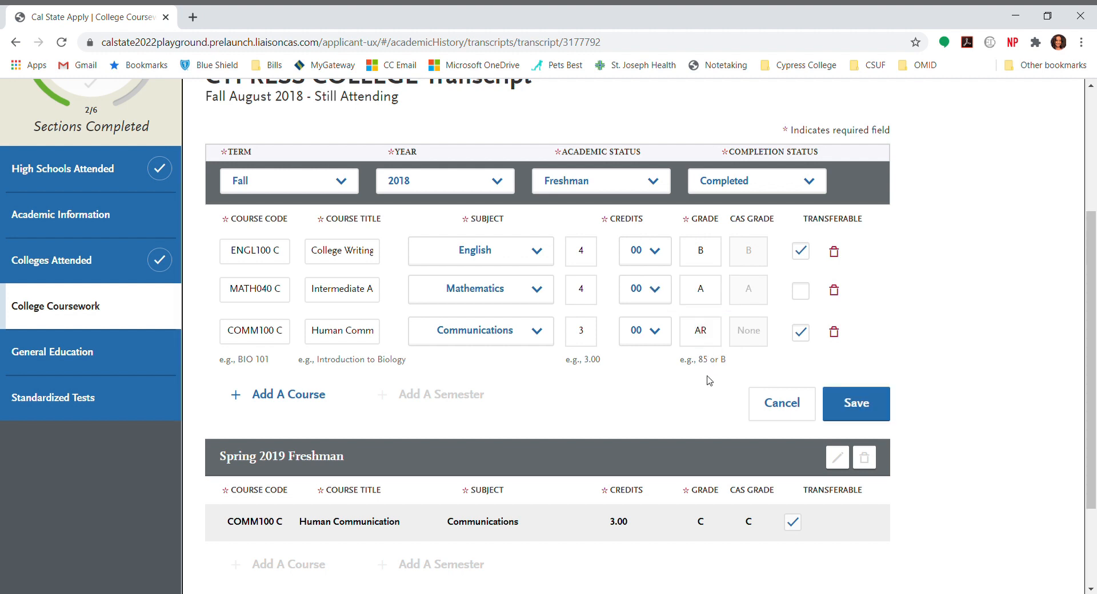
left_click(860, 407)
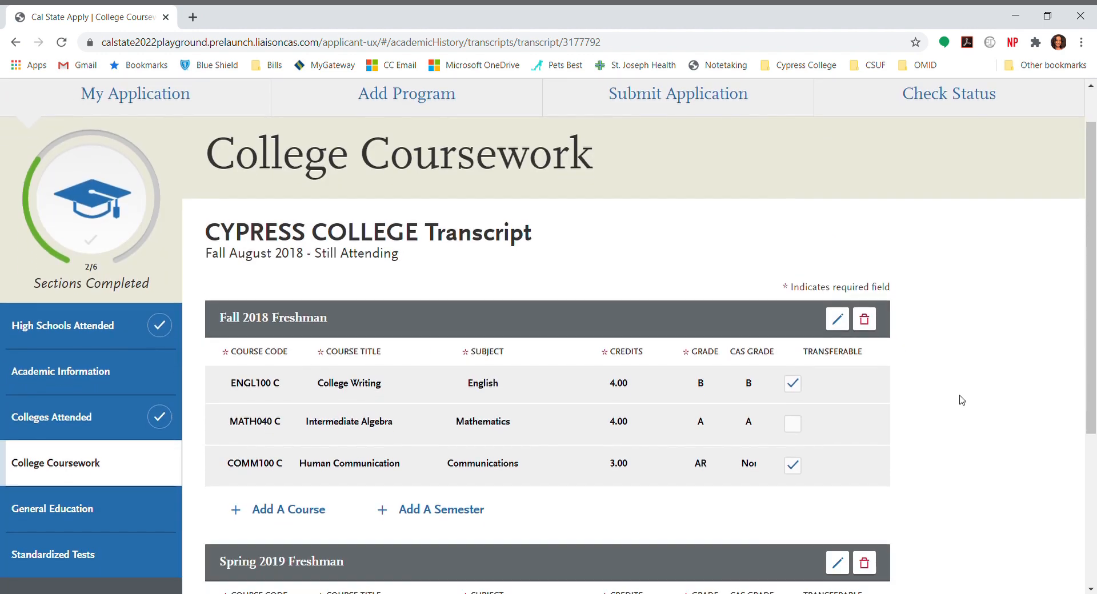
Add and save a Fall 2020 Sophomore semester marked In Progress/Planned with the suggested course PHIL170 C, leaving its grade blank
scroll(962, 400, "down", 3)
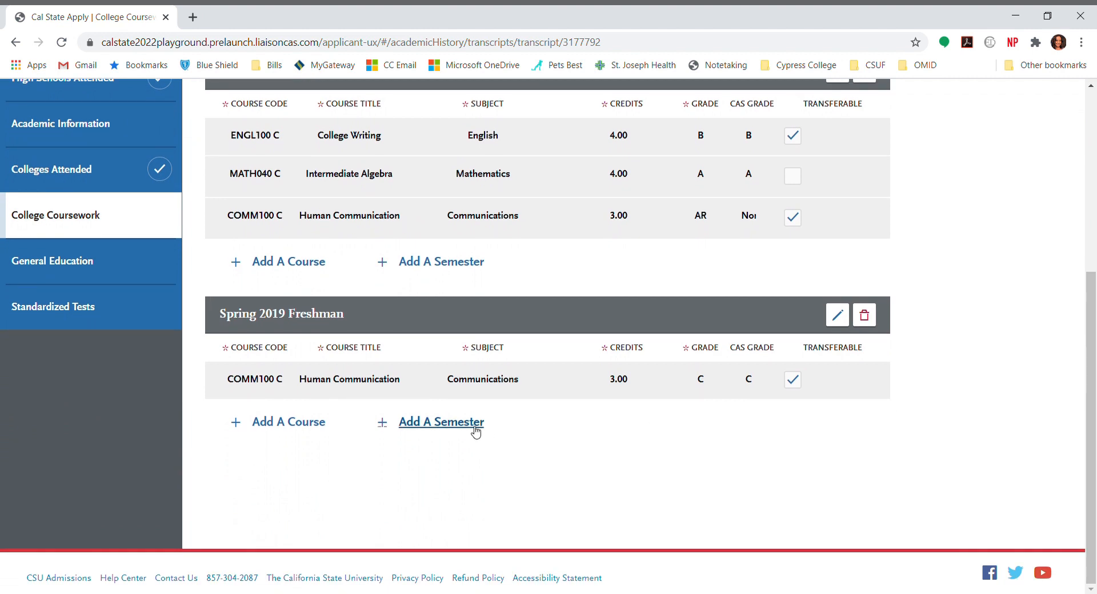
left_click(476, 433)
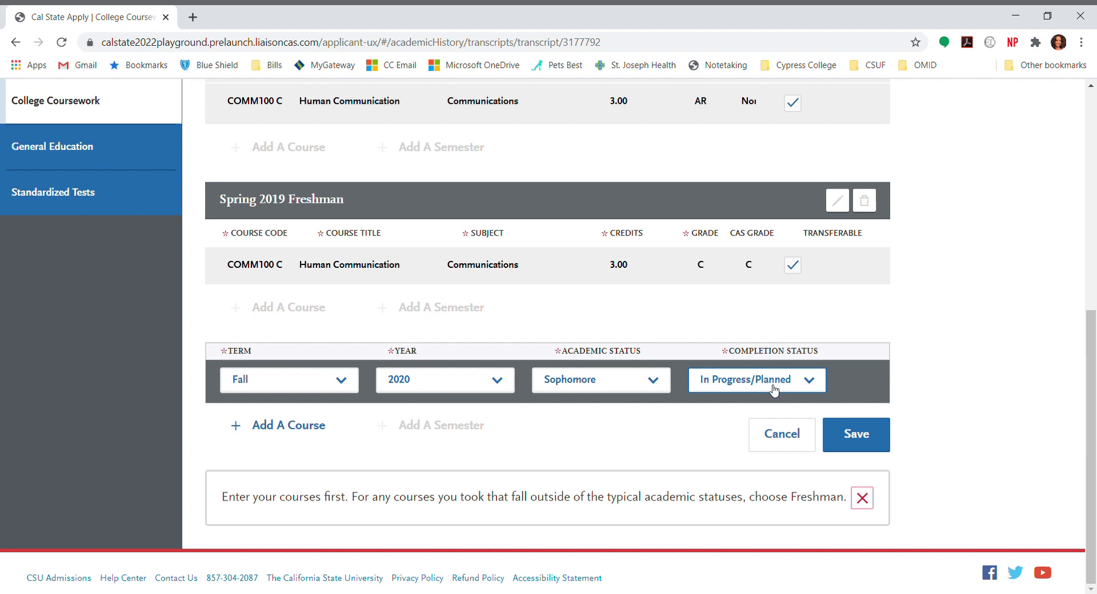
left_click(291, 427)
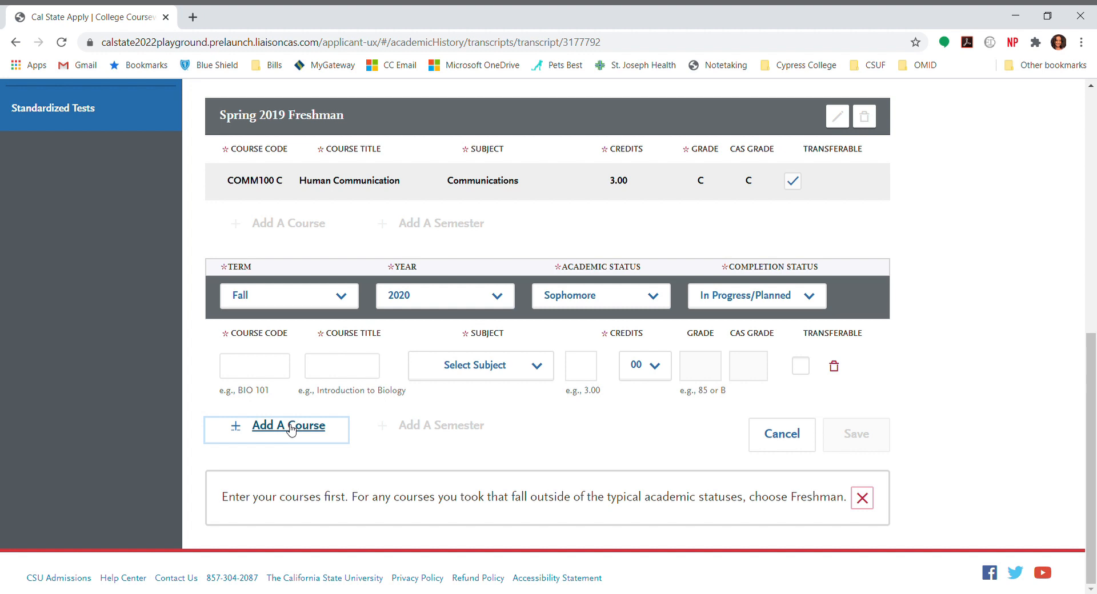
left_click(276, 361)
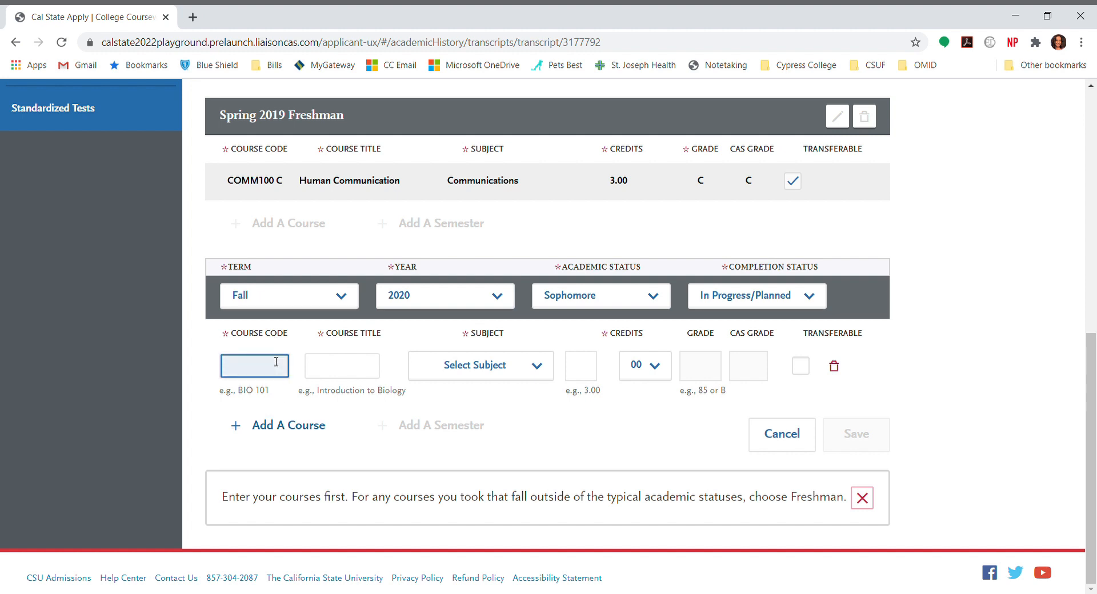
type("phil17")
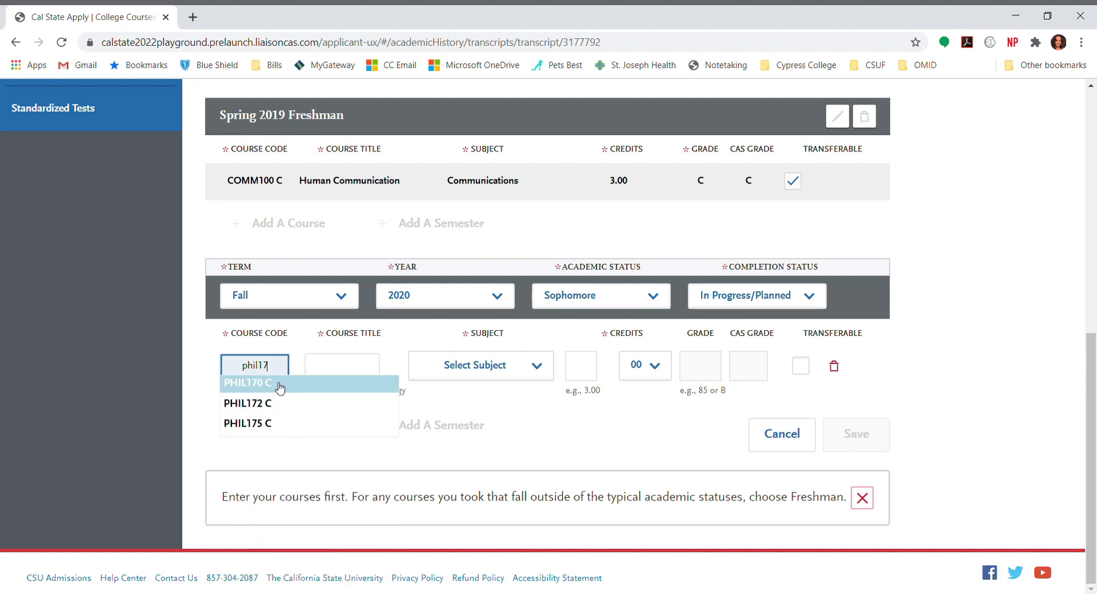
left_click(278, 383)
left_click(694, 369)
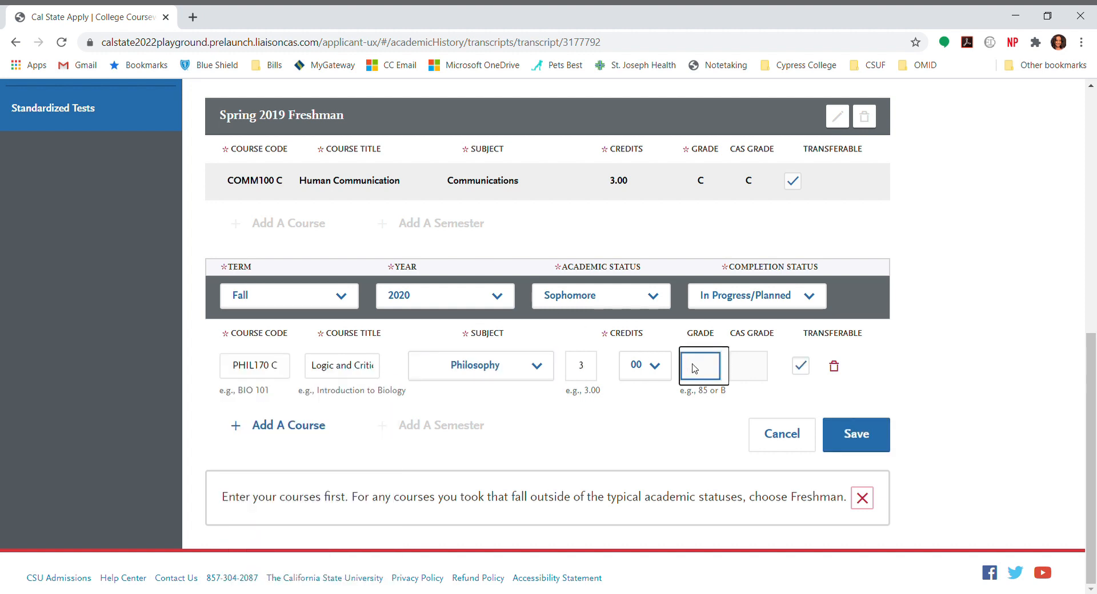
left_click(713, 445)
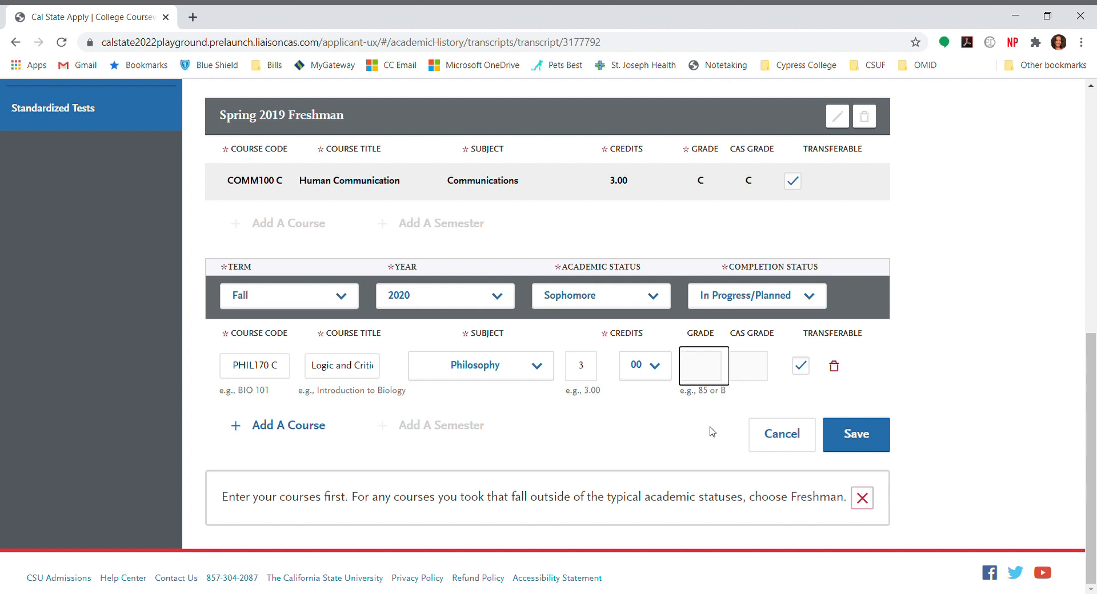
left_click(709, 423)
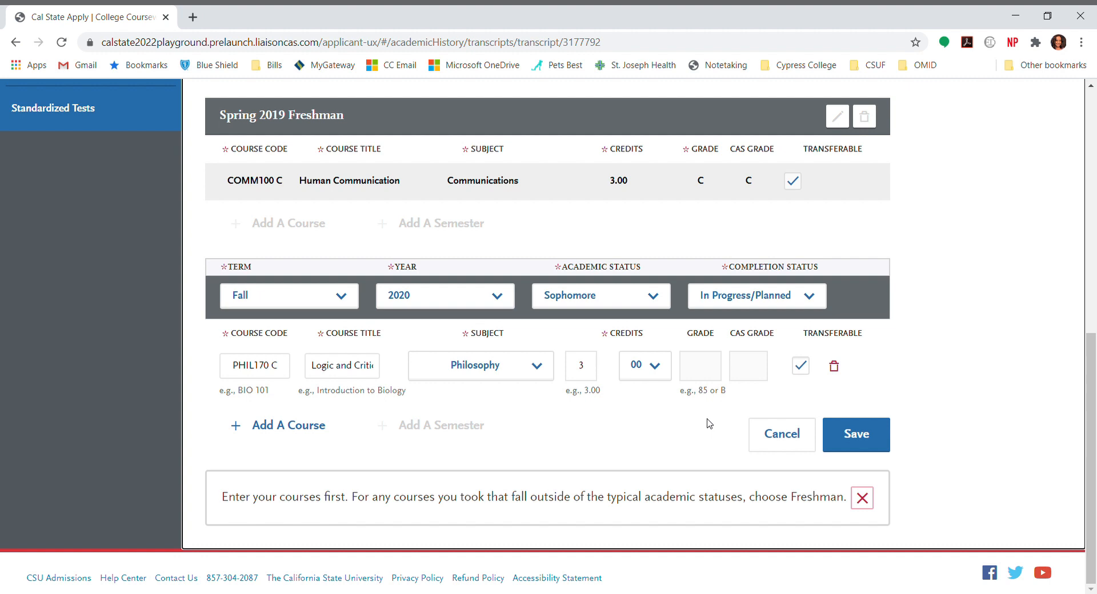
left_click(854, 438)
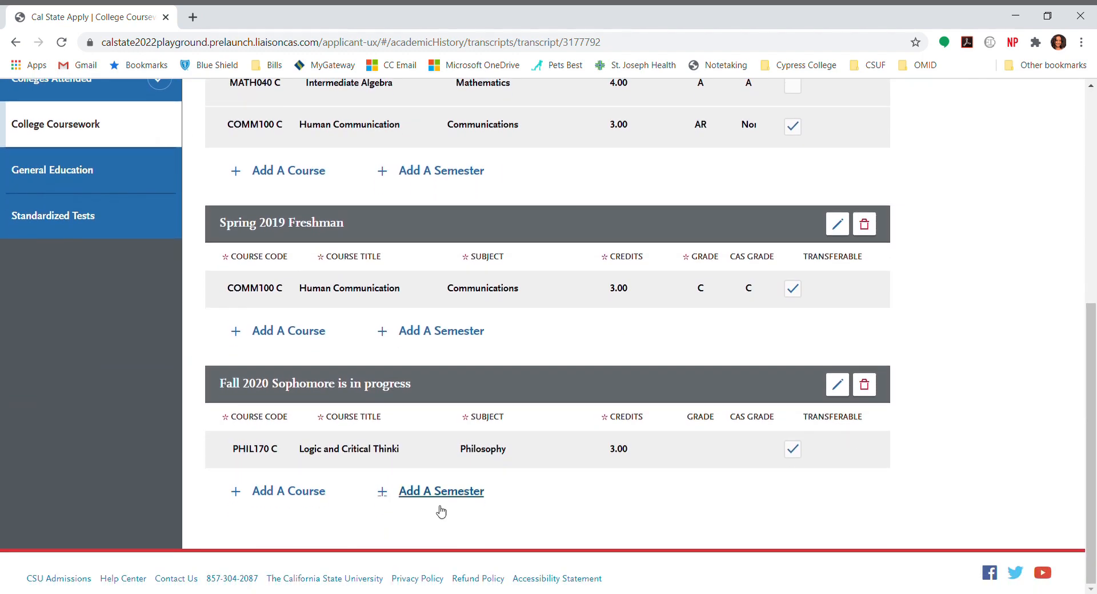
Add a Spring 2021 Sophomore semester marked In Progress/Planned with the suggested course CIS111 C, subject Computer Science and 3 credits
left_click(424, 493)
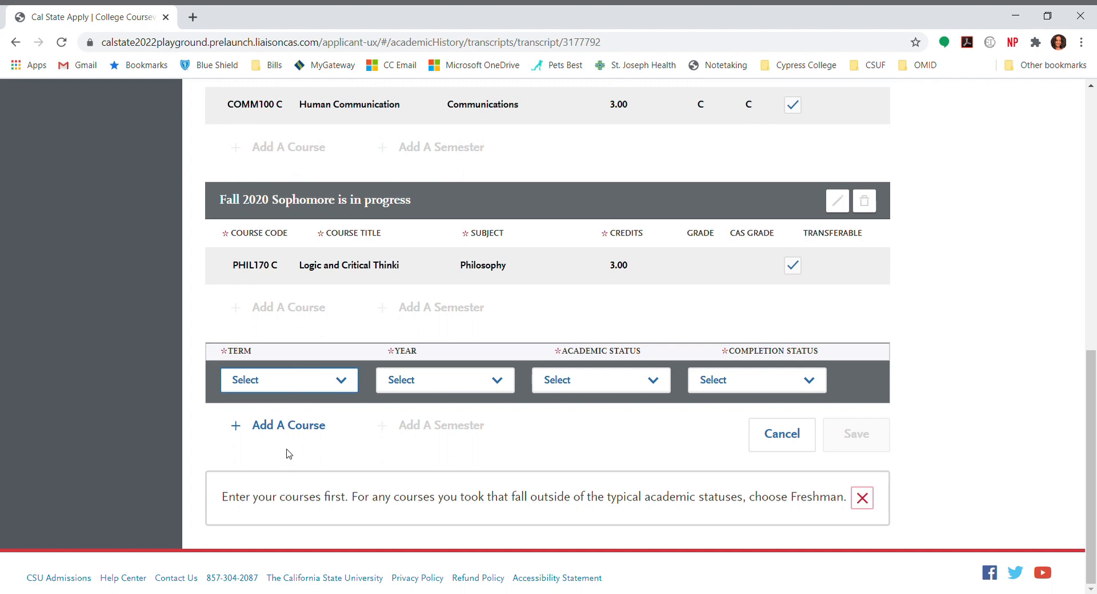
left_click(291, 427)
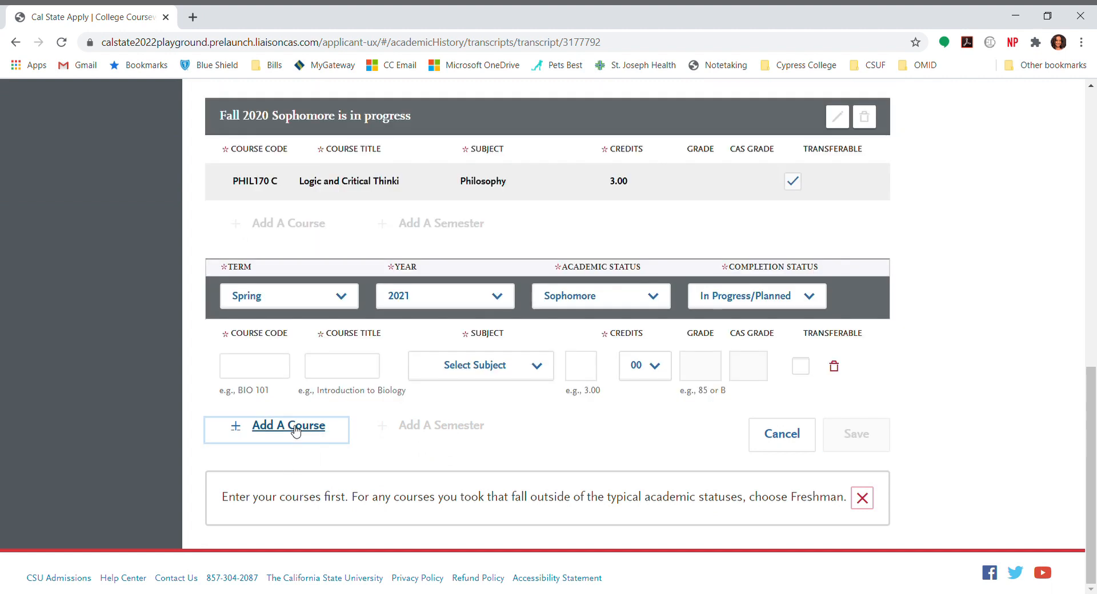
left_click(194, 403)
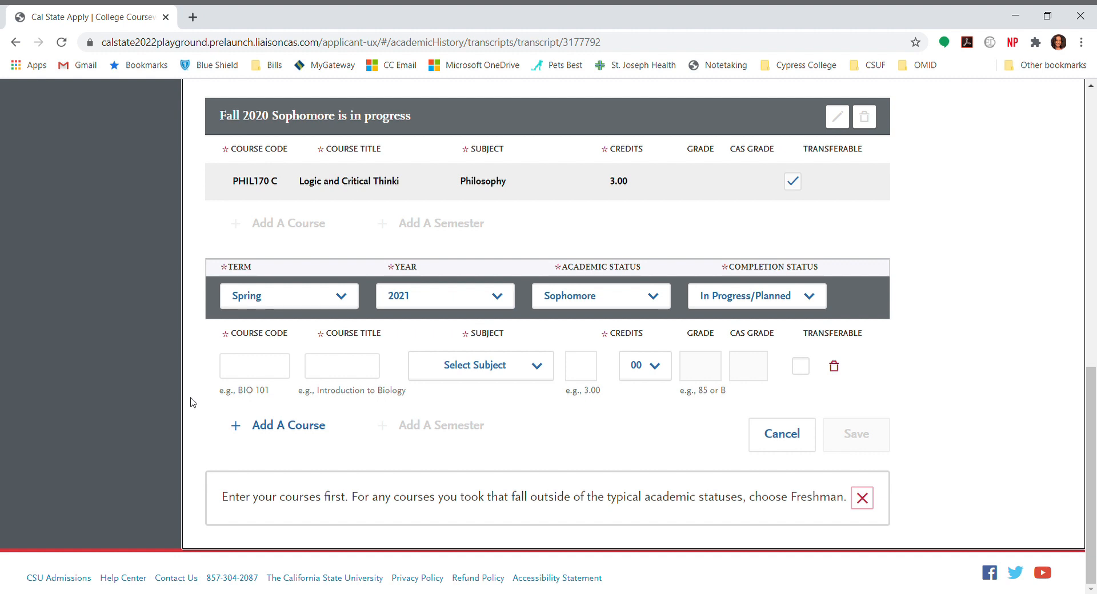
left_click(255, 378)
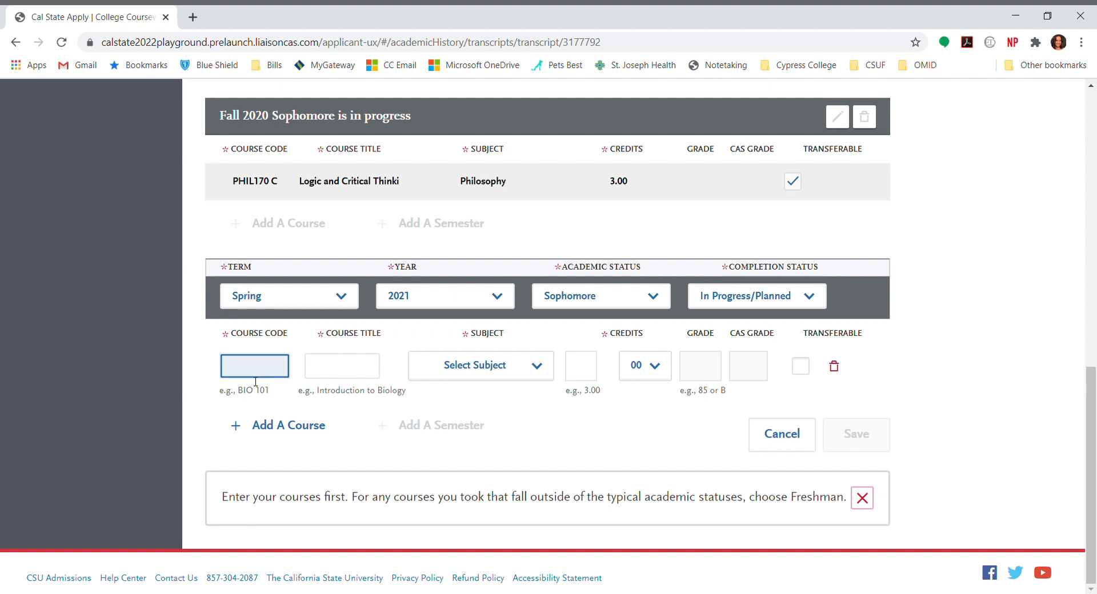
type("CIS")
left_click(255, 382)
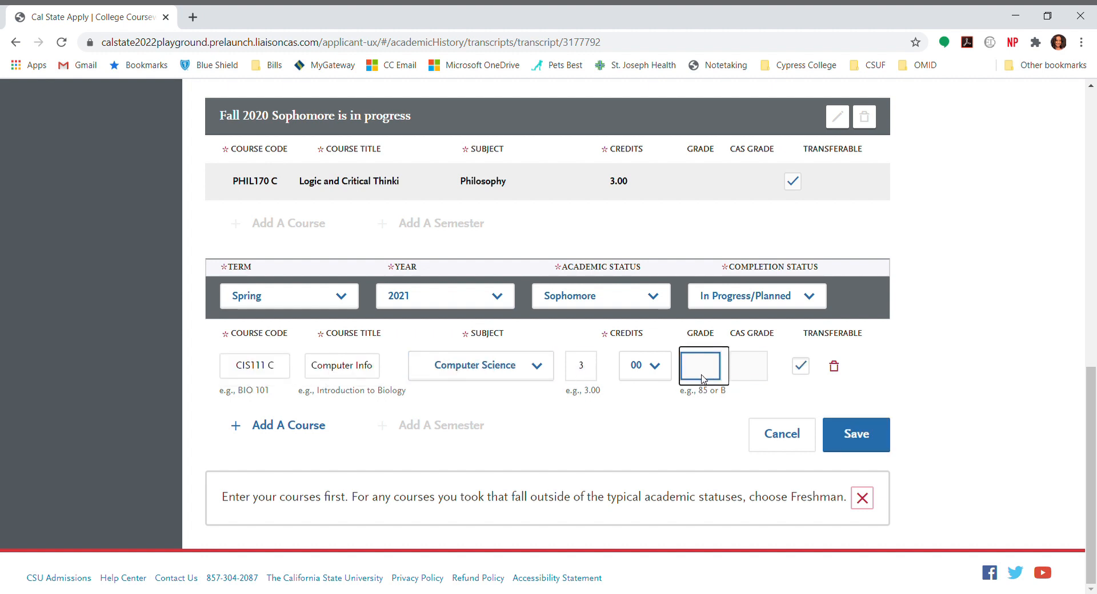
Save the Spring 2021 Sophomore semester with the CIS111 C grade left blank, and review the Cypress College semesters entered
left_click(696, 448)
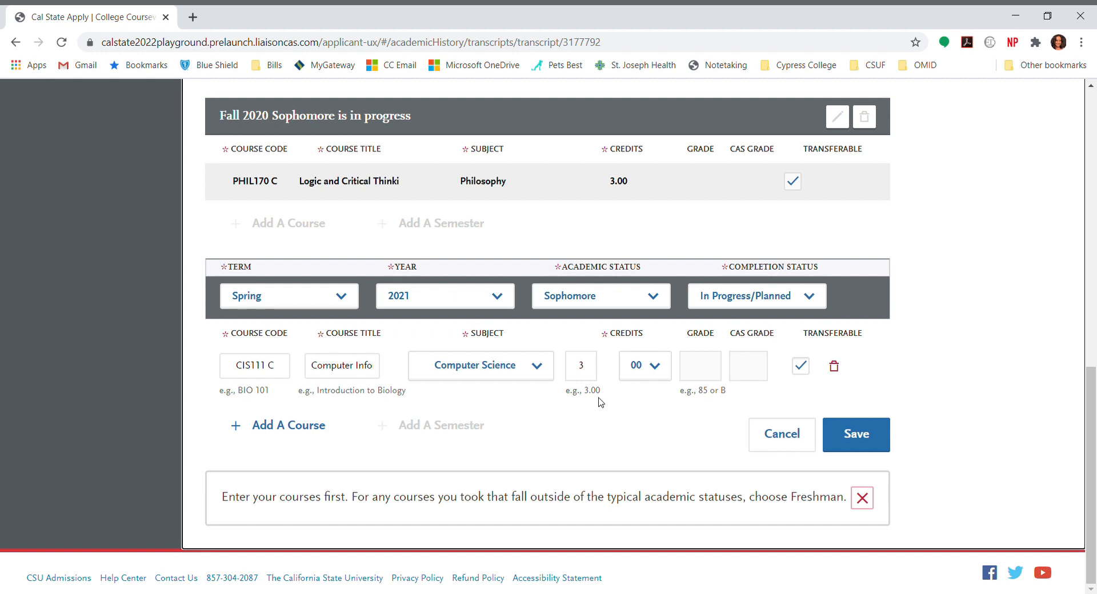
left_click(882, 438)
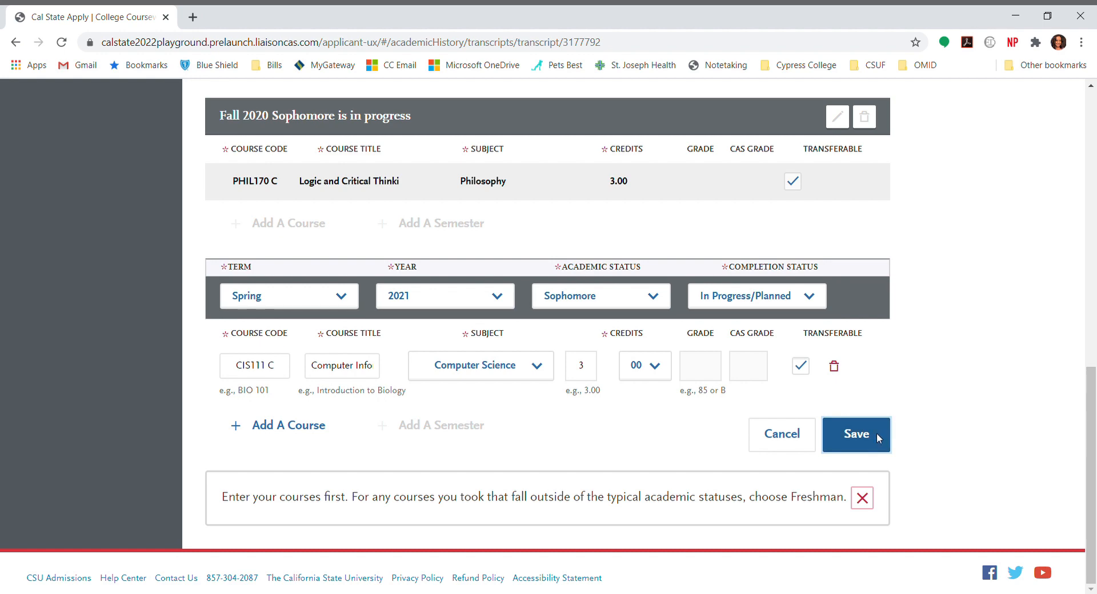
scroll(938, 446, "down", 2)
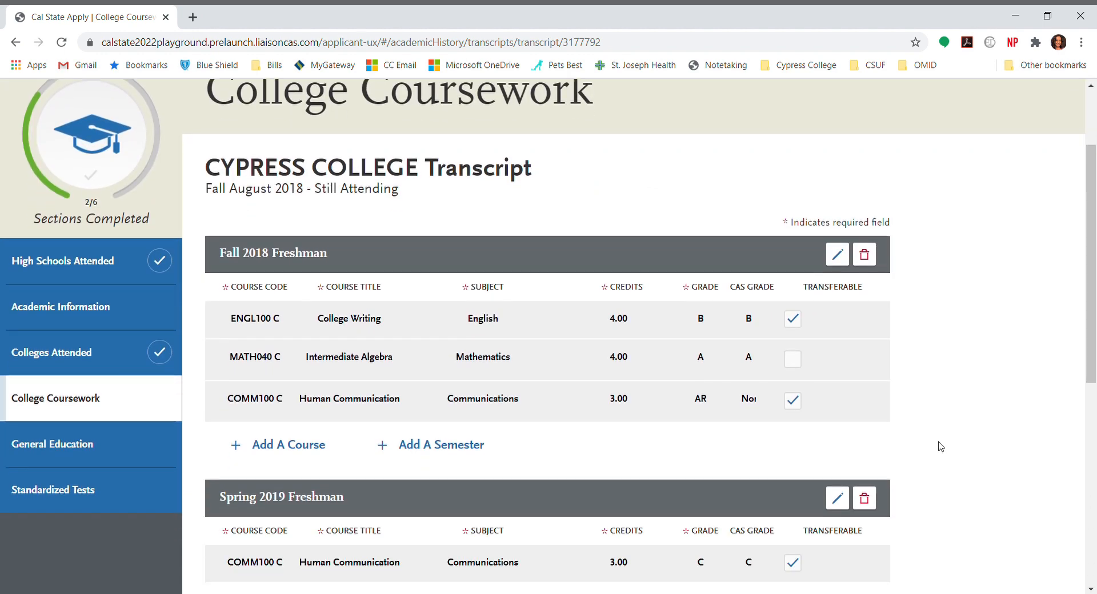
scroll(940, 446, "down", 8)
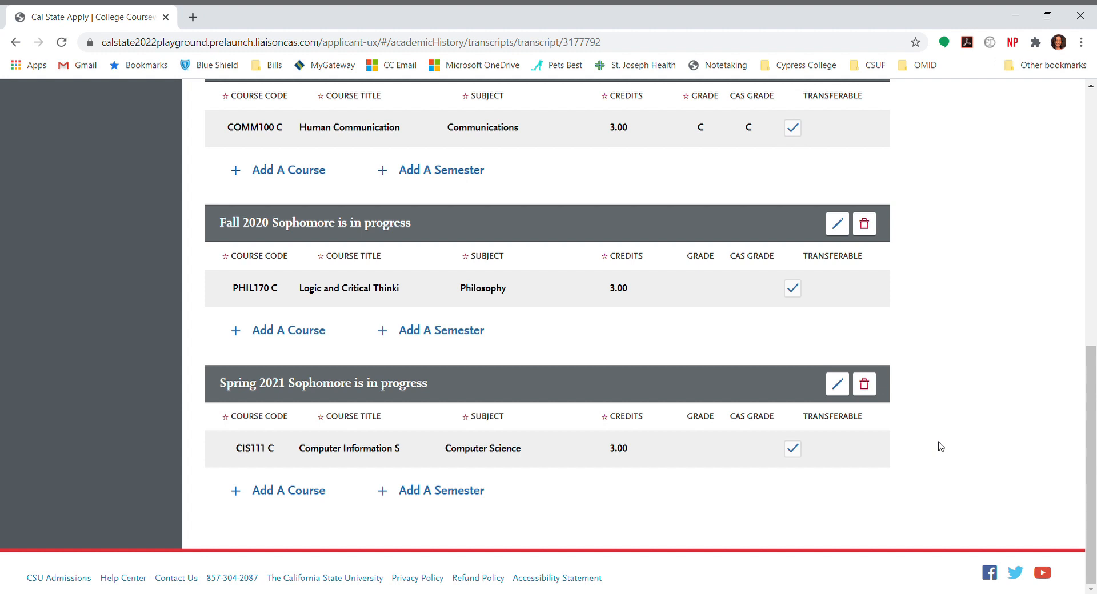
scroll(940, 445, "up", 3)
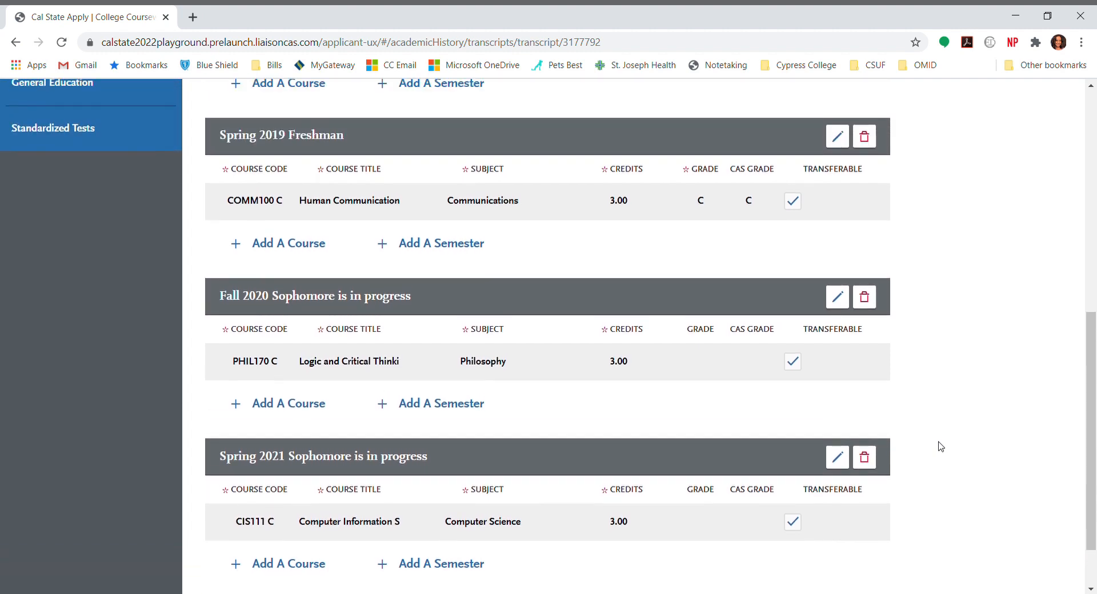
scroll(940, 446, "up", 7)
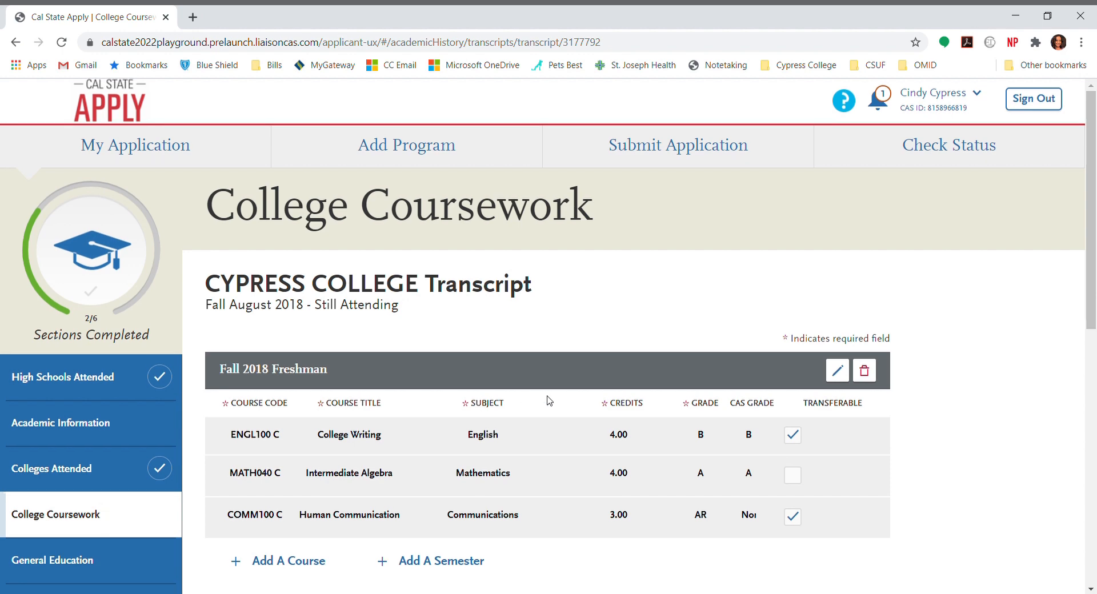
scroll(547, 395, "down", 8)
scroll(546, 395, "up", 6)
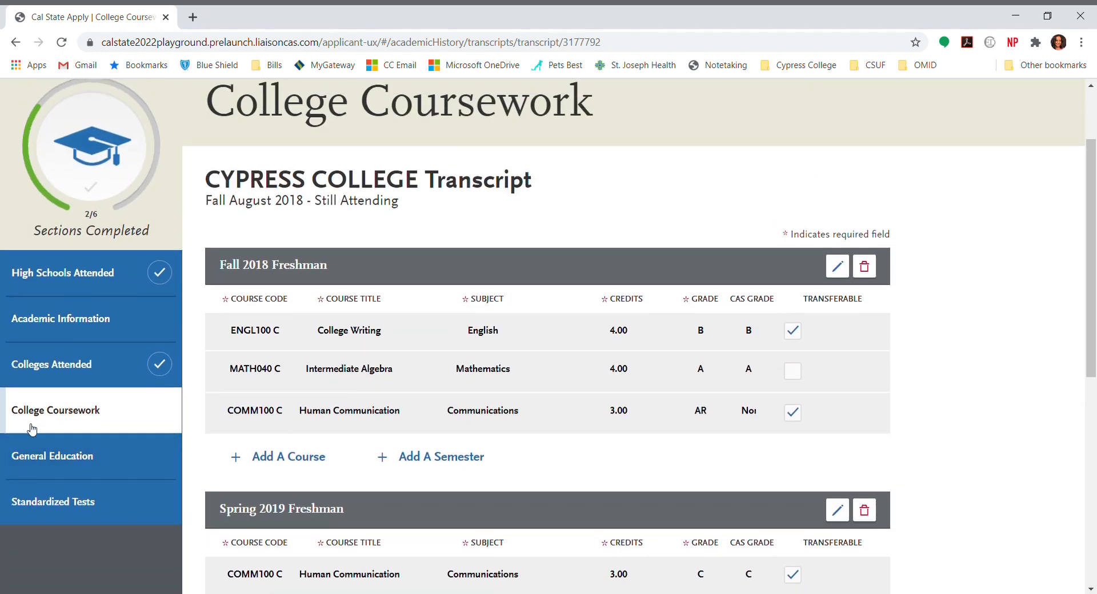
Return to the College Coursework overview, check the transcript entry status of both colleges, and calculate the Transfer GPA preview
left_click(32, 428)
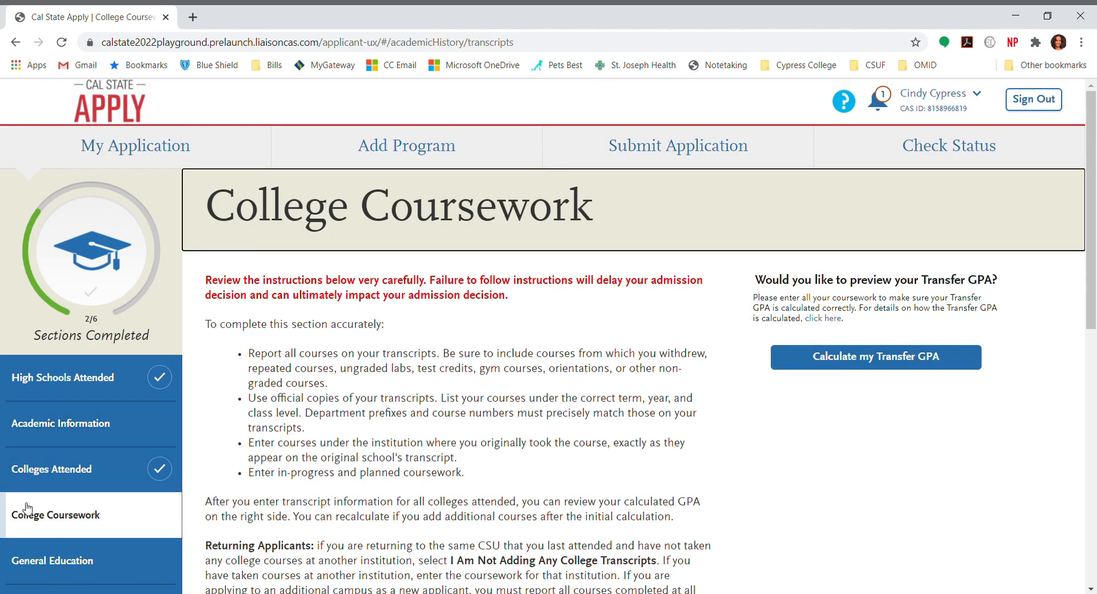
scroll(591, 514, "down", 8)
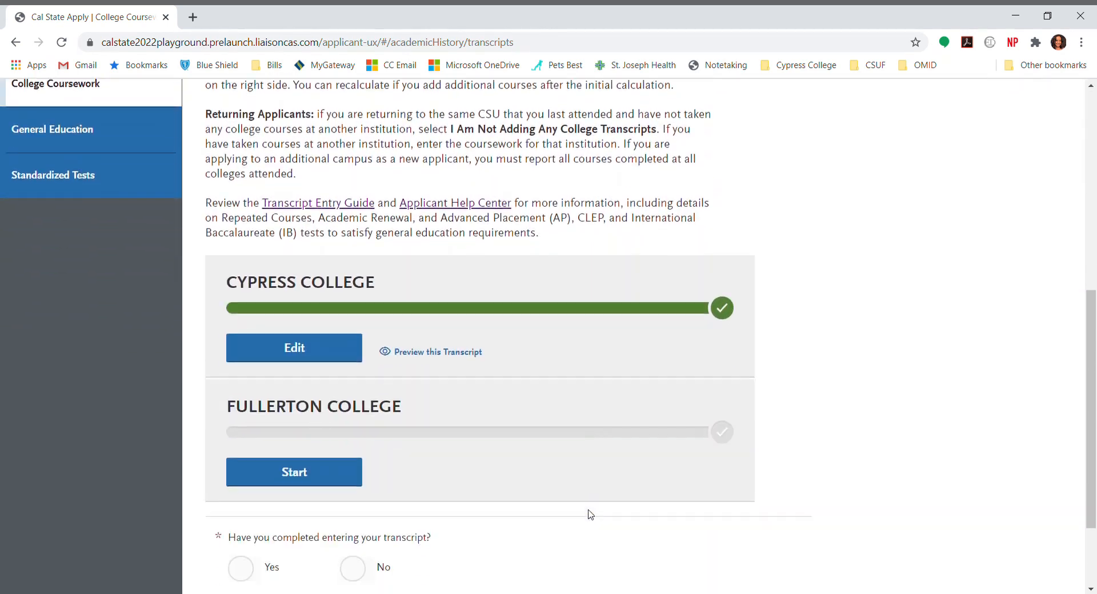
scroll(590, 514, "down", 2)
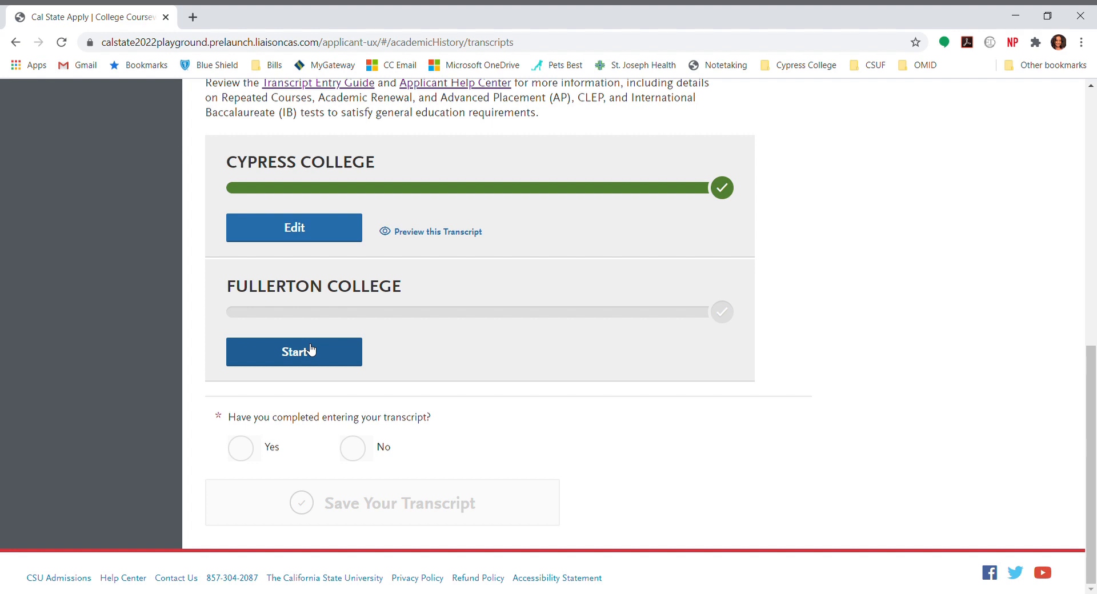
scroll(856, 341, "up", 10)
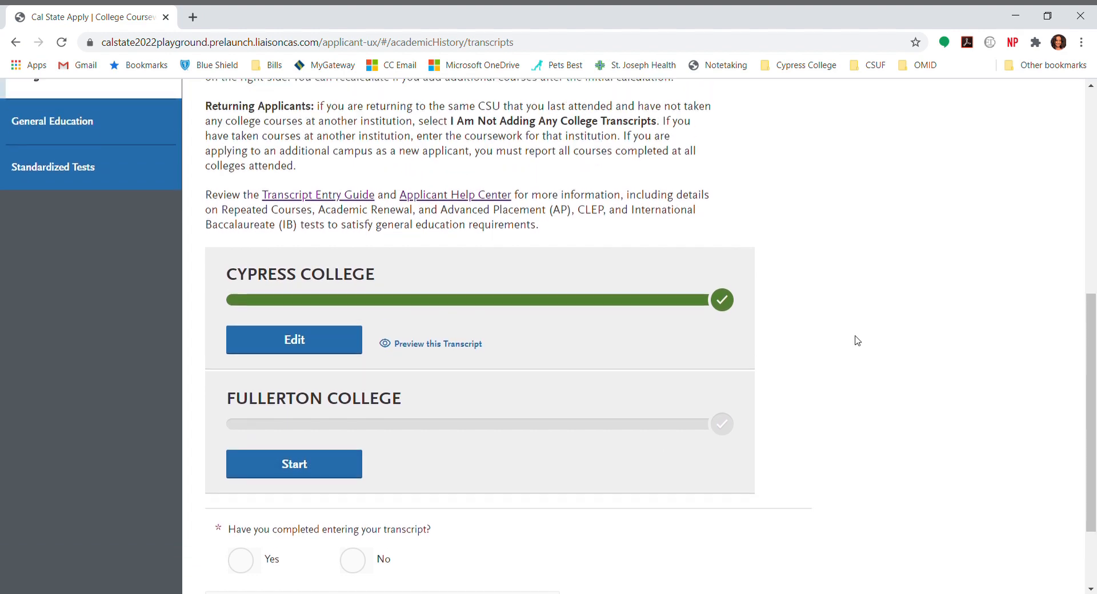
scroll(857, 341, "up", 1)
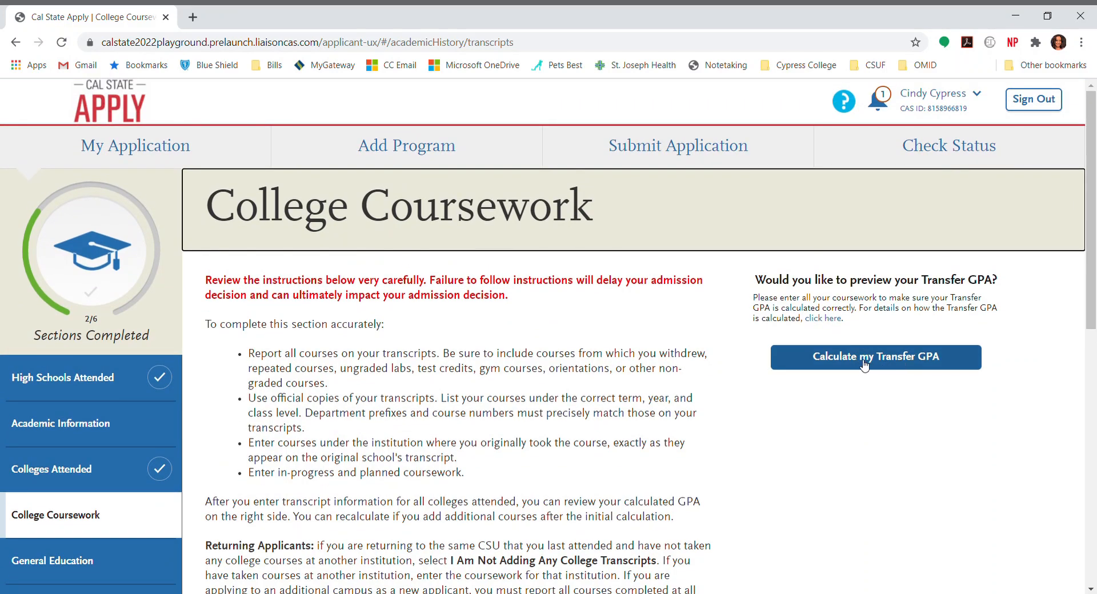
left_click(896, 364)
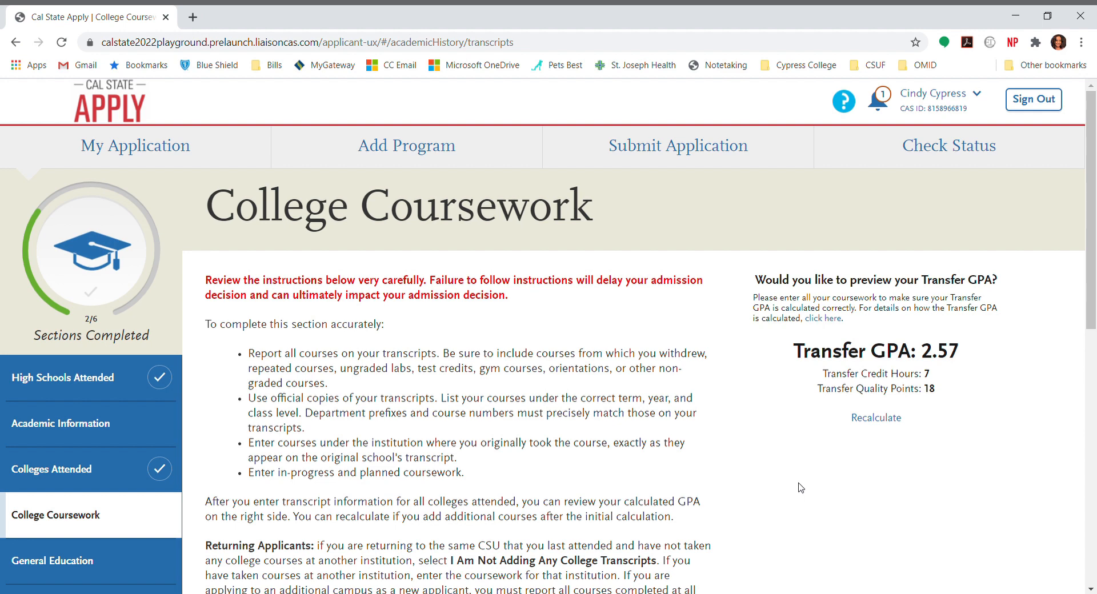
In General Education, select PHIL170 C - Logic and Critical Thinking for A3 Critical Thinking and save the section
scroll(871, 411, "down", 4)
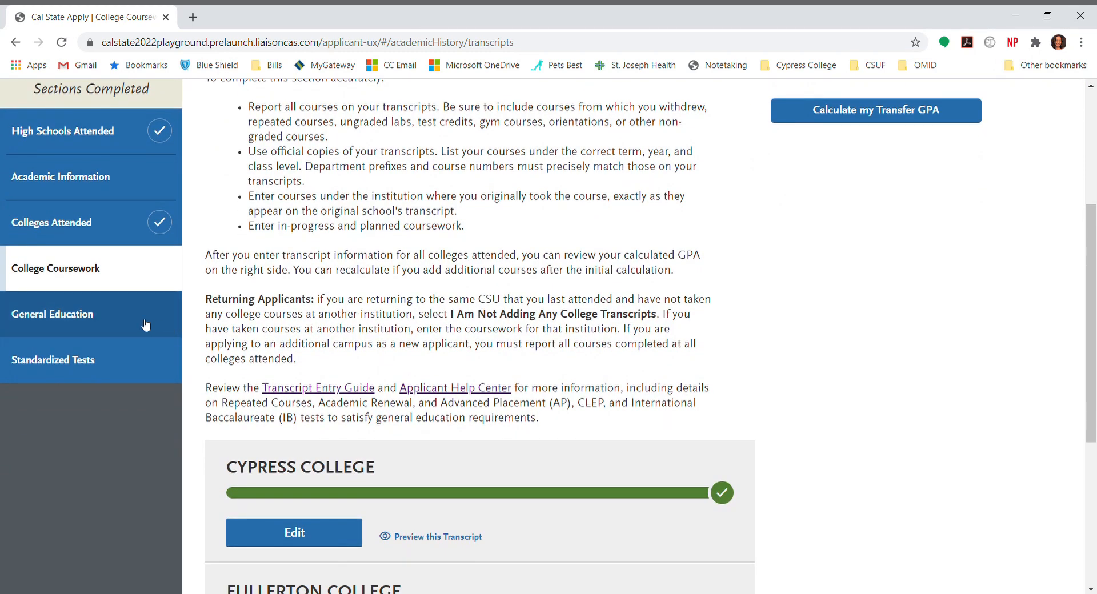
left_click(146, 324)
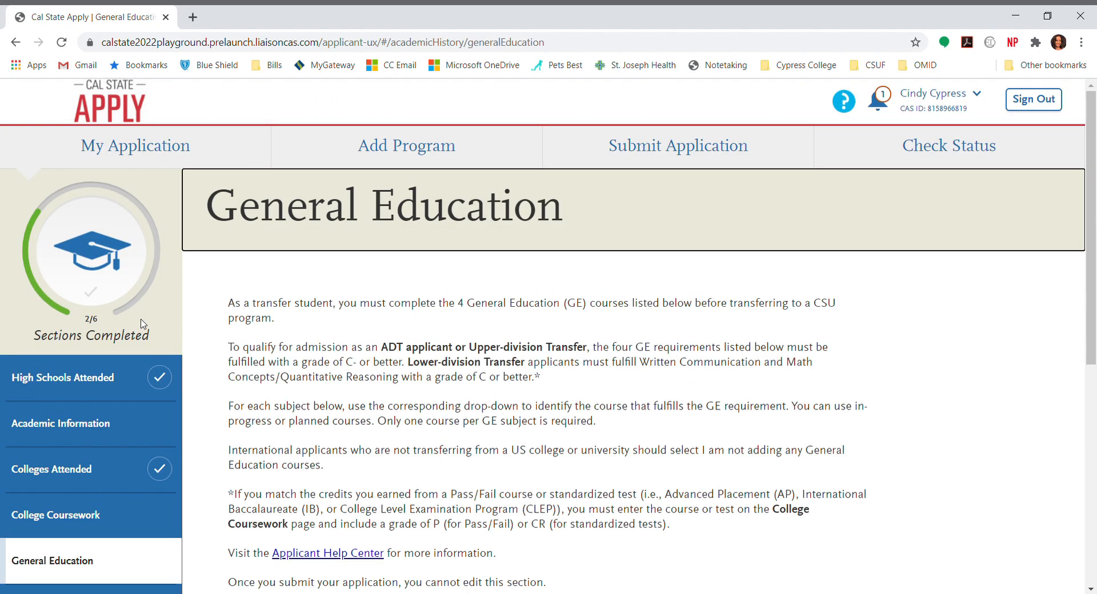
scroll(680, 428, "down", 7)
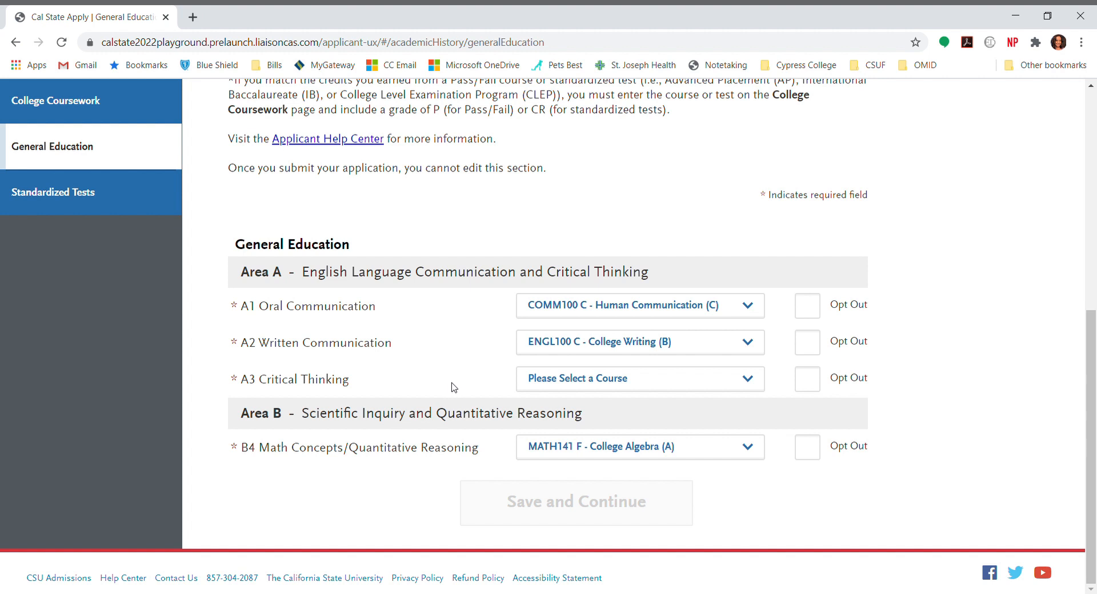
left_click(562, 384)
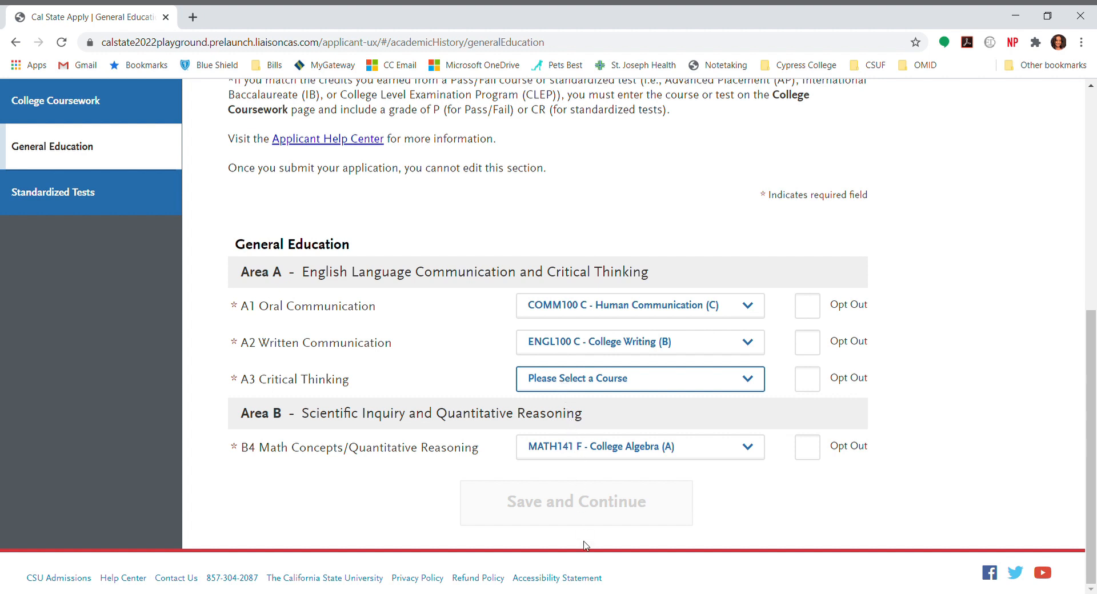
key("Down")
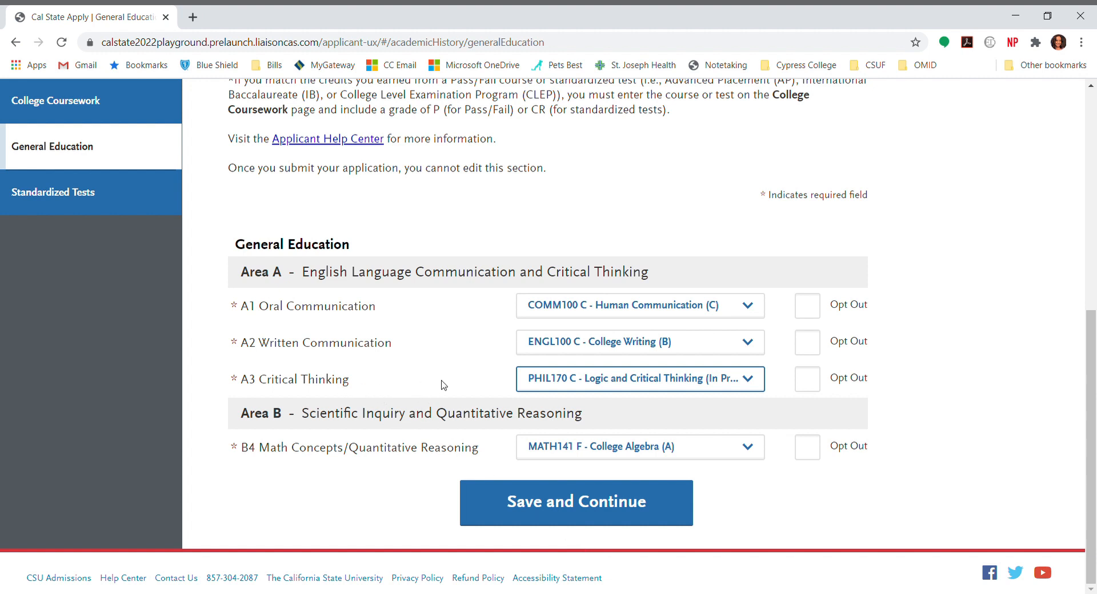
left_click(468, 387)
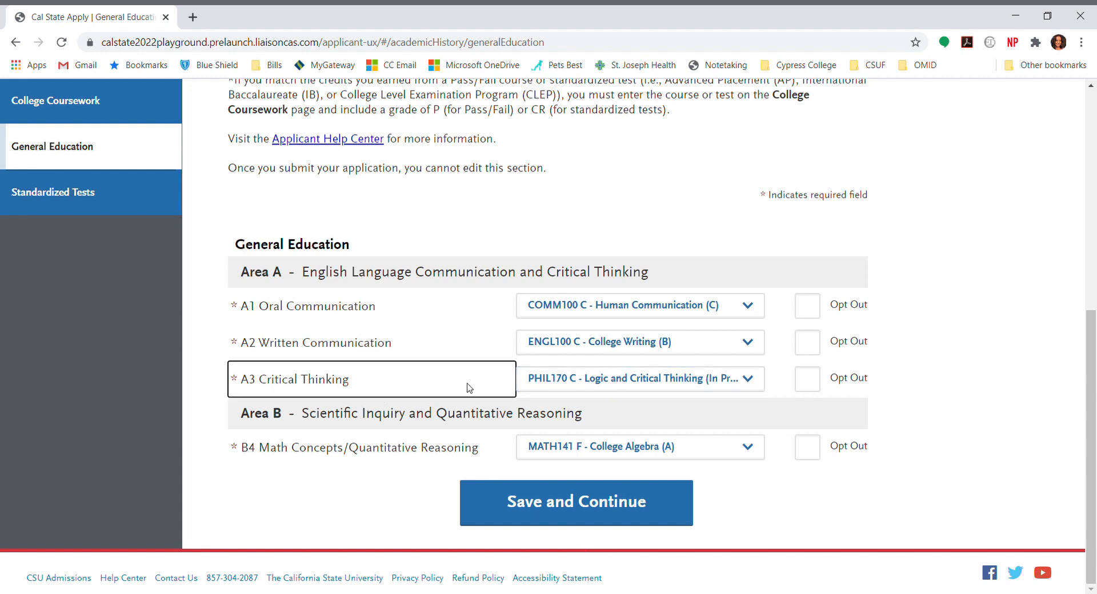
left_click(975, 486)
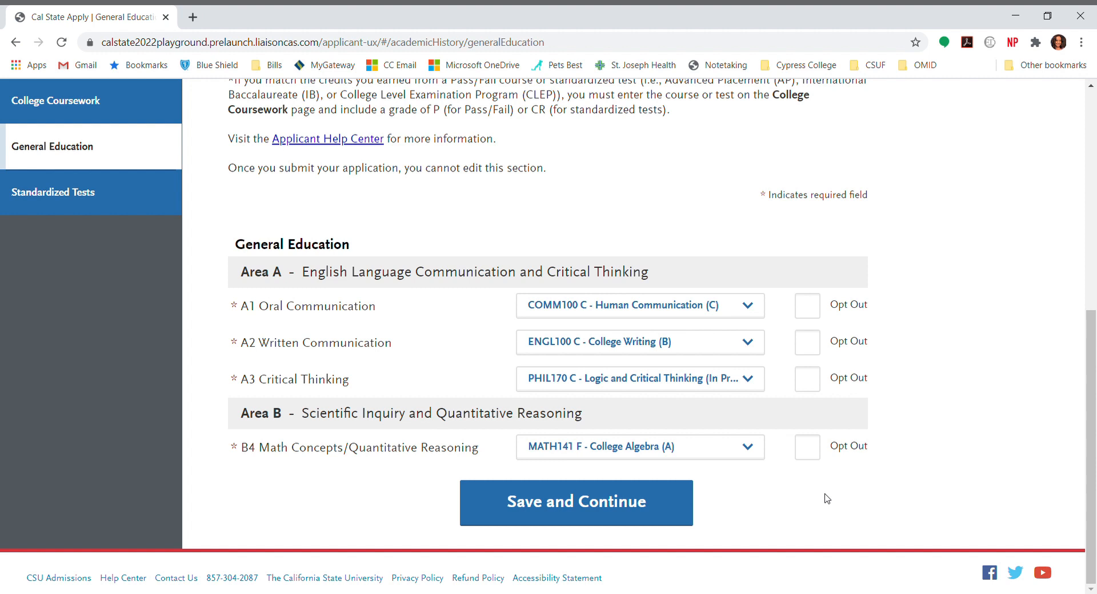
left_click(636, 500)
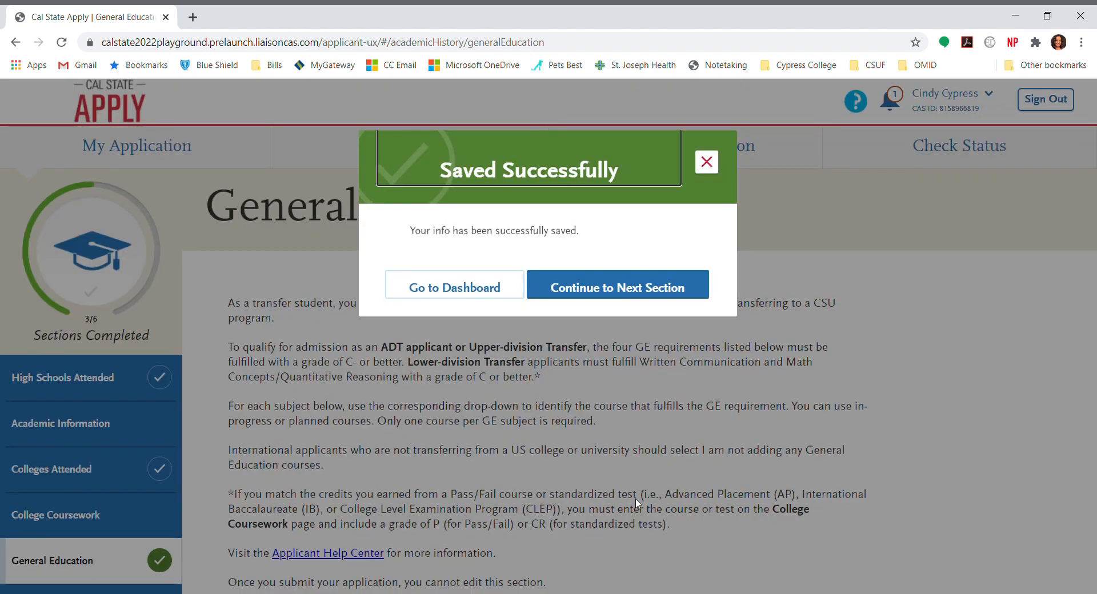
Continue to Standardized Tests, review the AP, CLEP and IB options, and opt out of adding any standardized tests
left_click(626, 296)
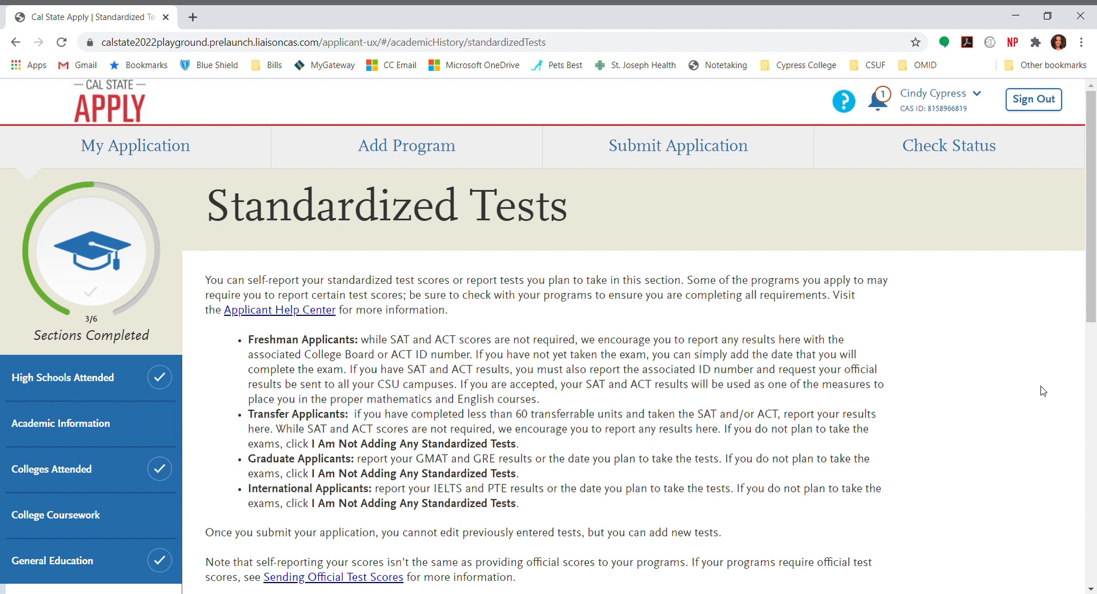
scroll(1043, 391, "down", 5)
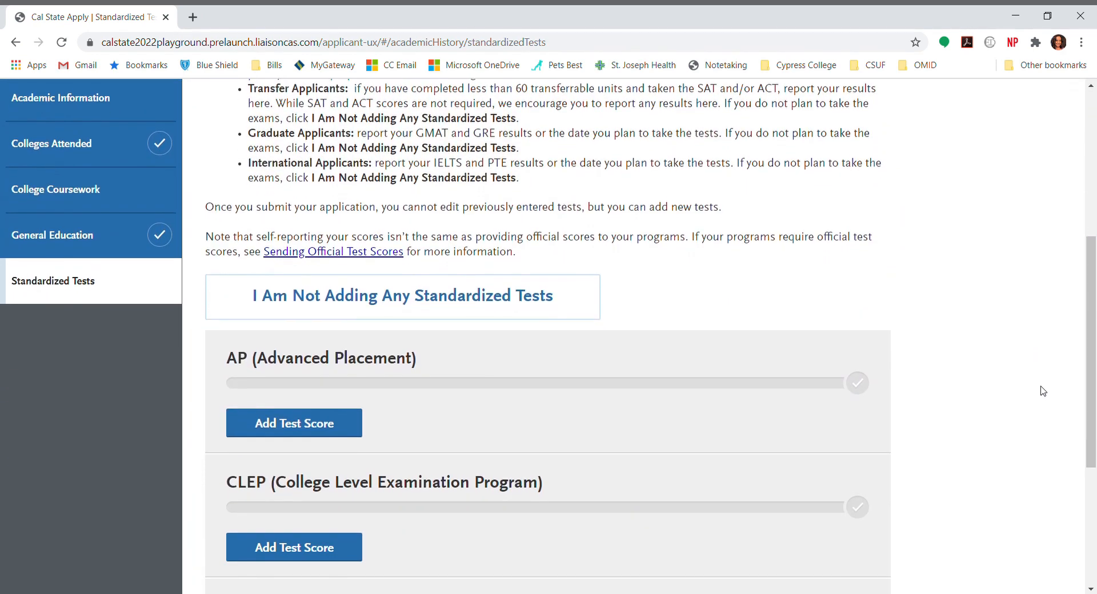
scroll(1043, 392, "down", 3)
scroll(1043, 392, "down", 1)
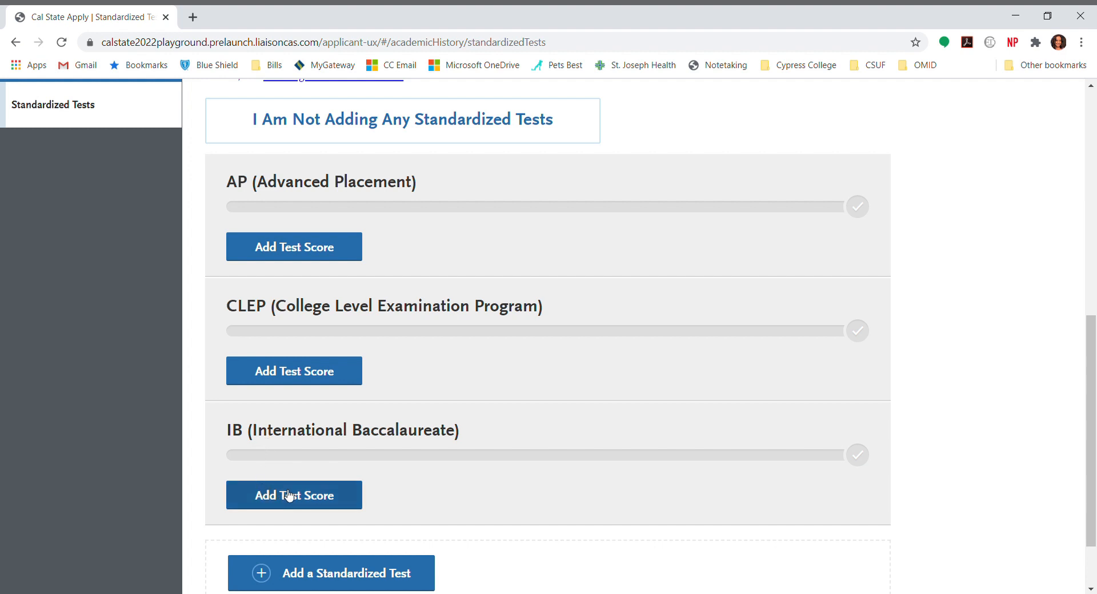
scroll(290, 496, "up", 5)
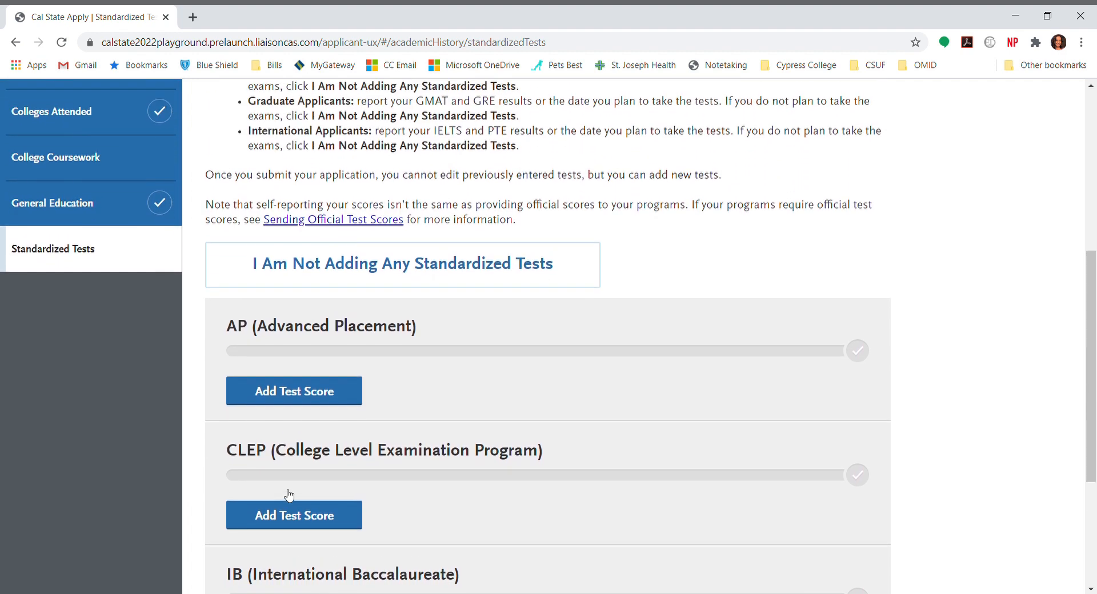
scroll(289, 496, "down", 5)
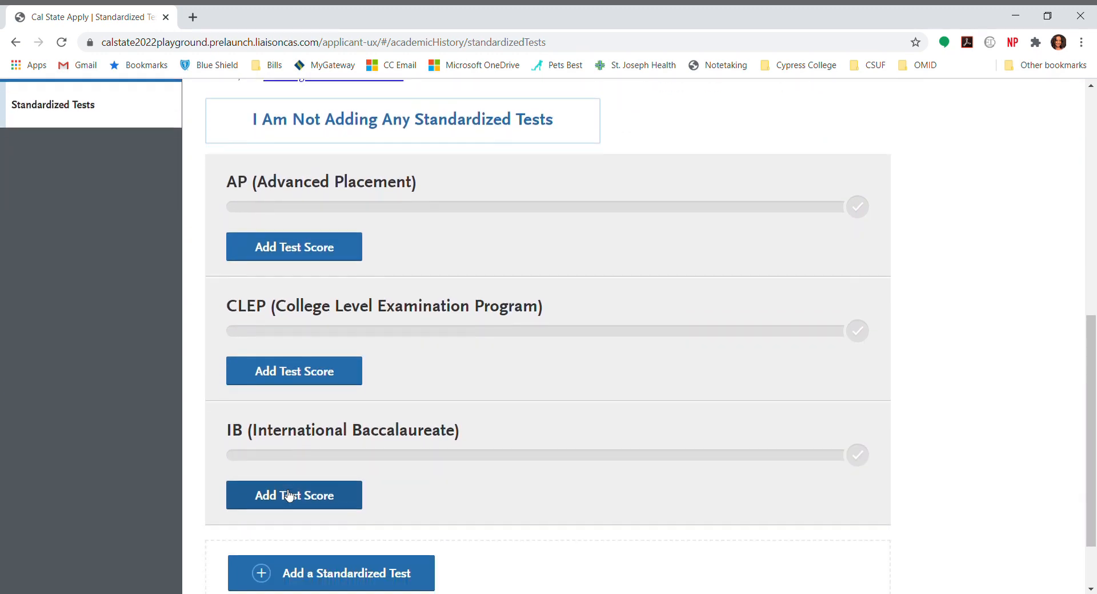
scroll(288, 495, "up", 7)
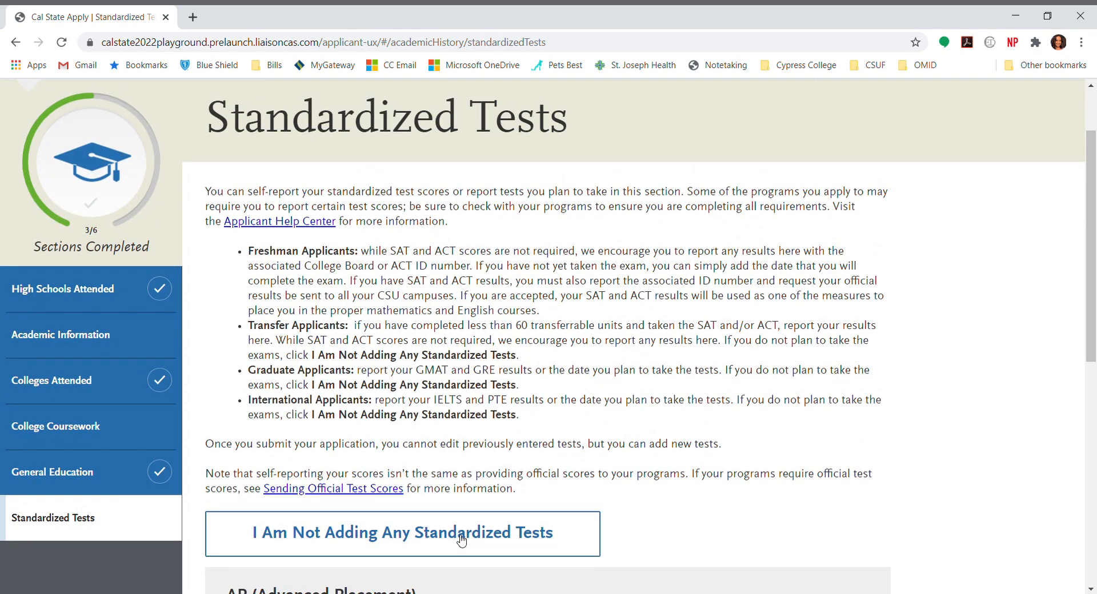
left_click(462, 539)
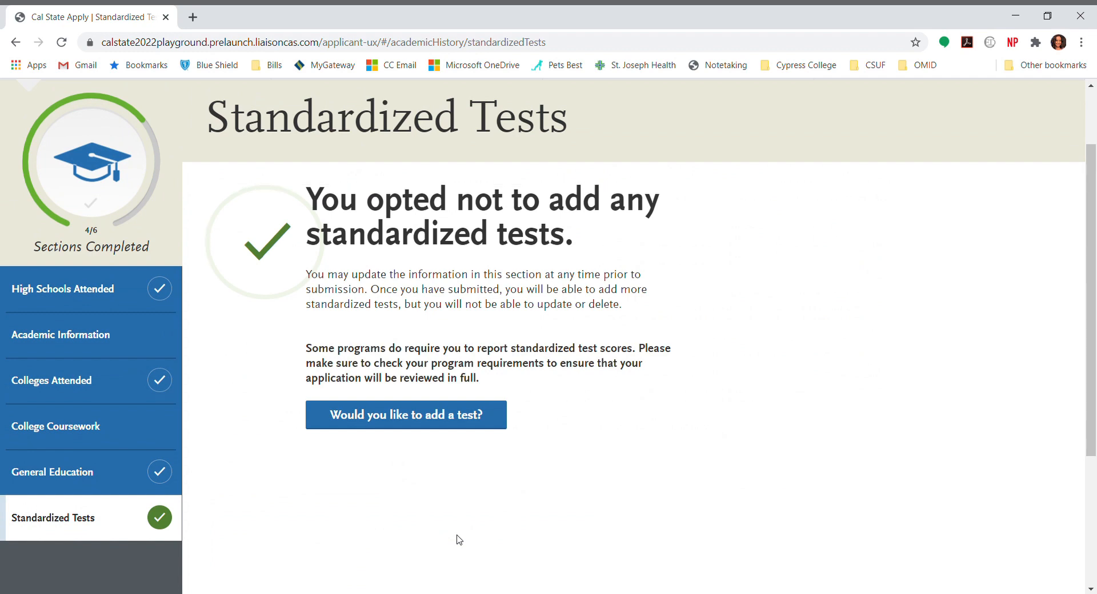
Return to the My Application dashboard and open Supporting Information to examine its sections
scroll(459, 539, "up", 2)
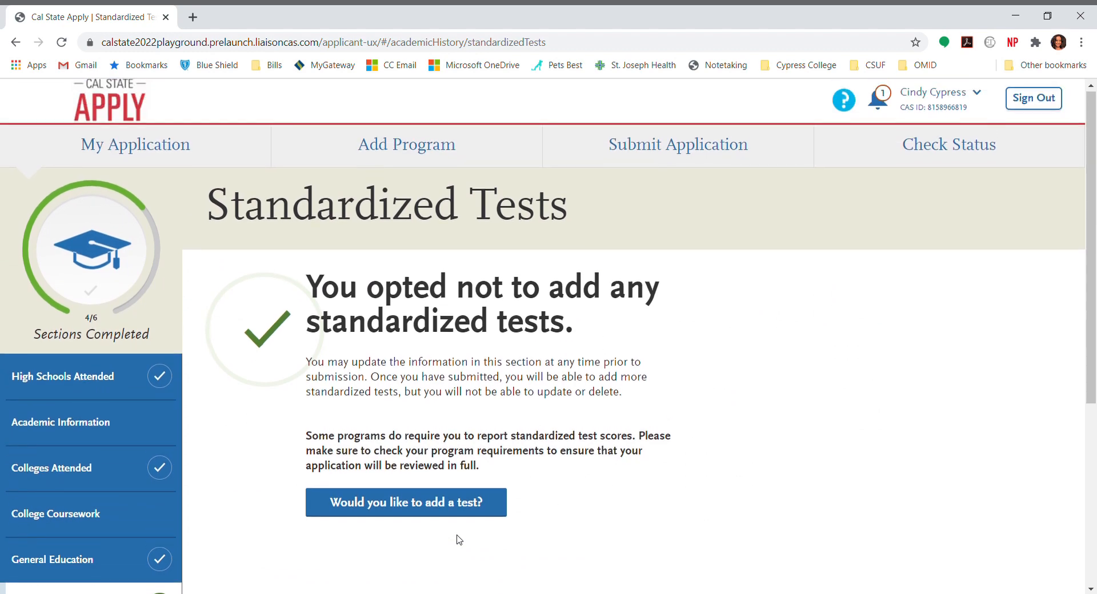
left_click(132, 150)
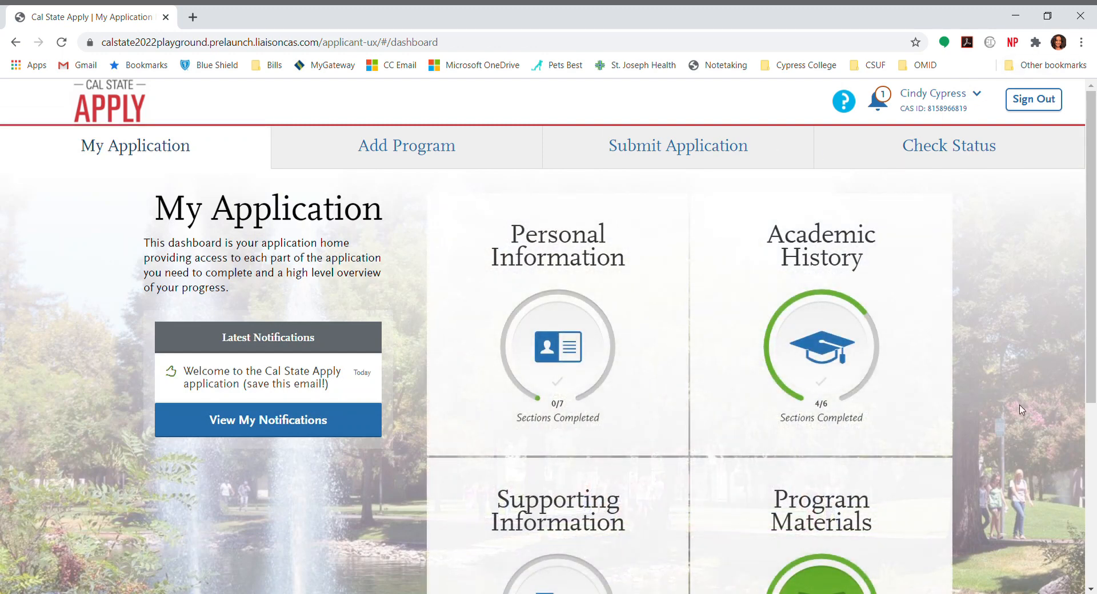
scroll(1006, 406, "down", 1)
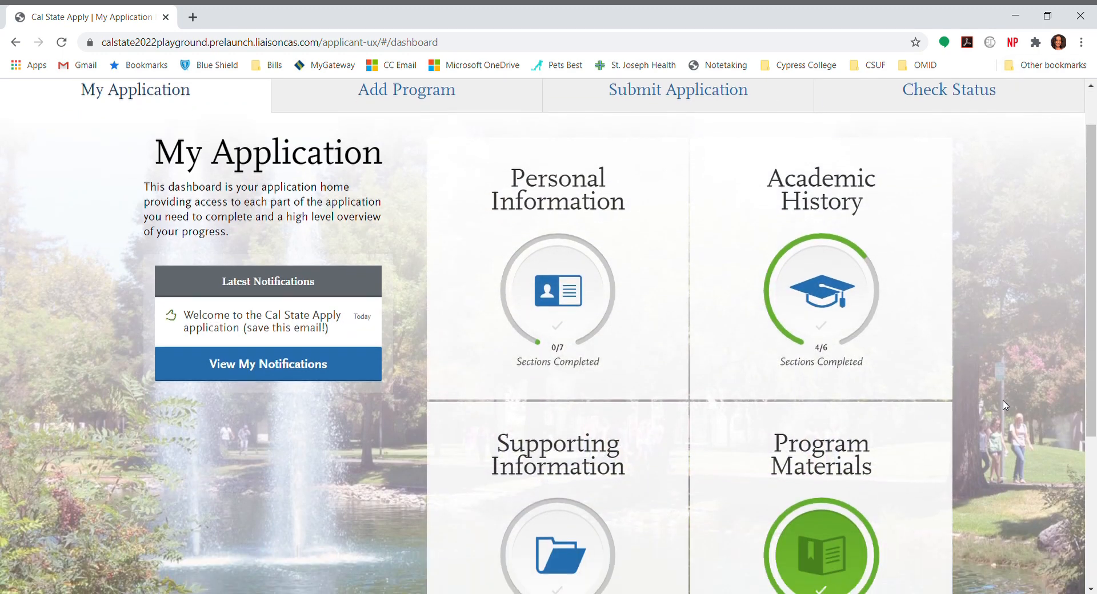
scroll(1006, 406, "down", 3)
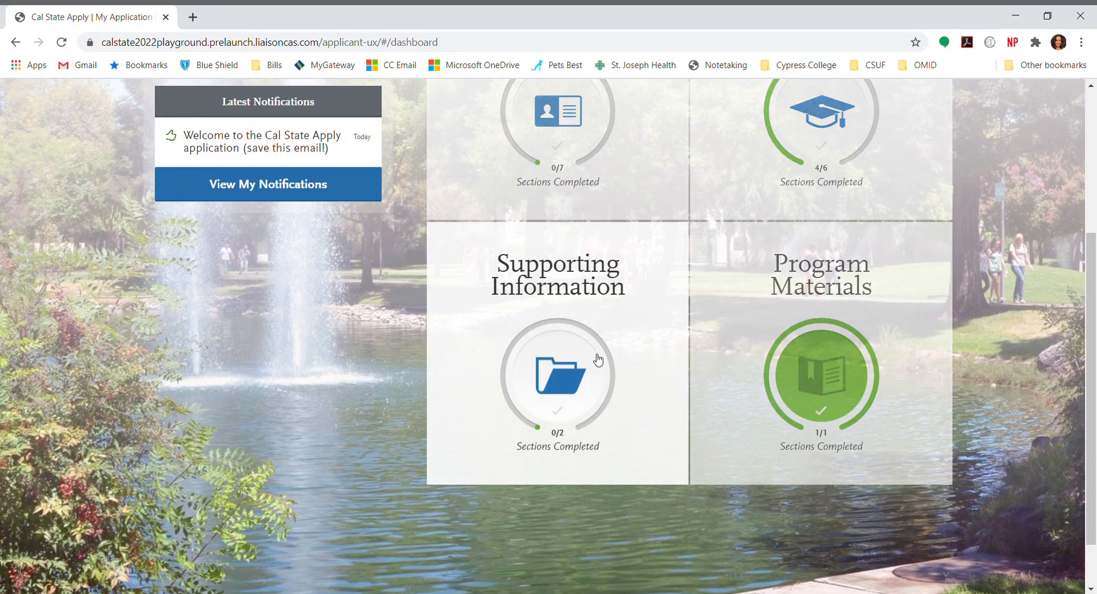
left_click(598, 359)
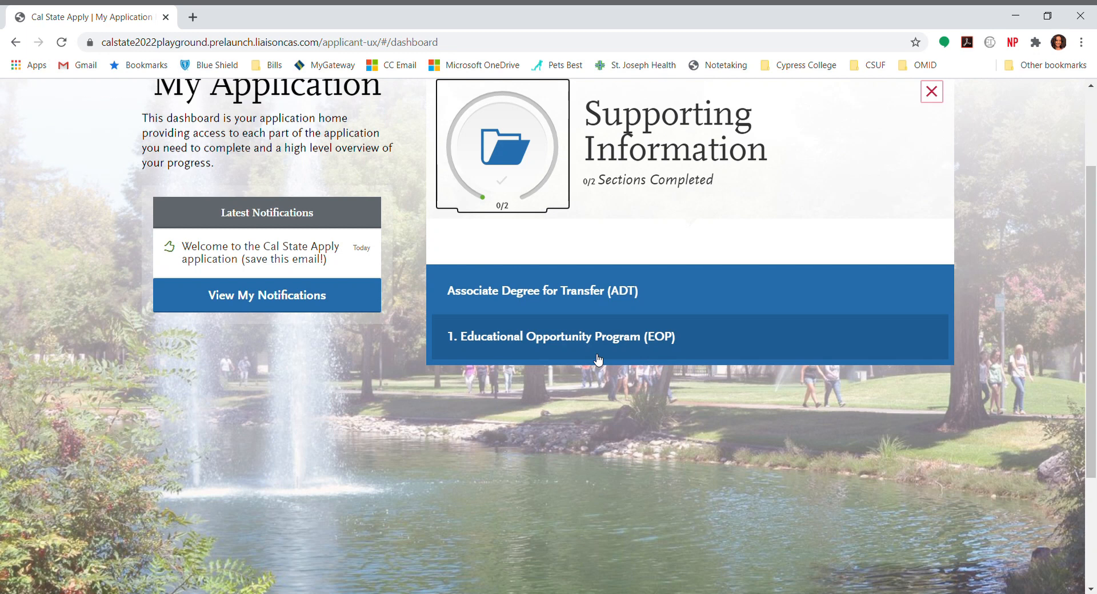
scroll(597, 359, "up", 3)
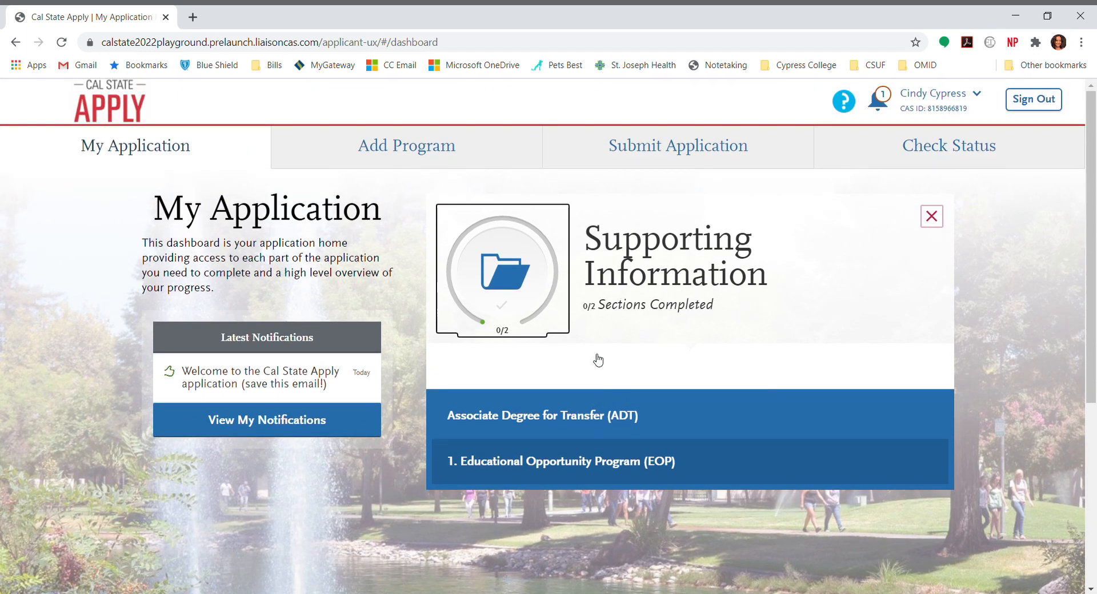
Open the Associate Degree for Transfer (ADT) section and review its degree information fields
left_click(910, 102)
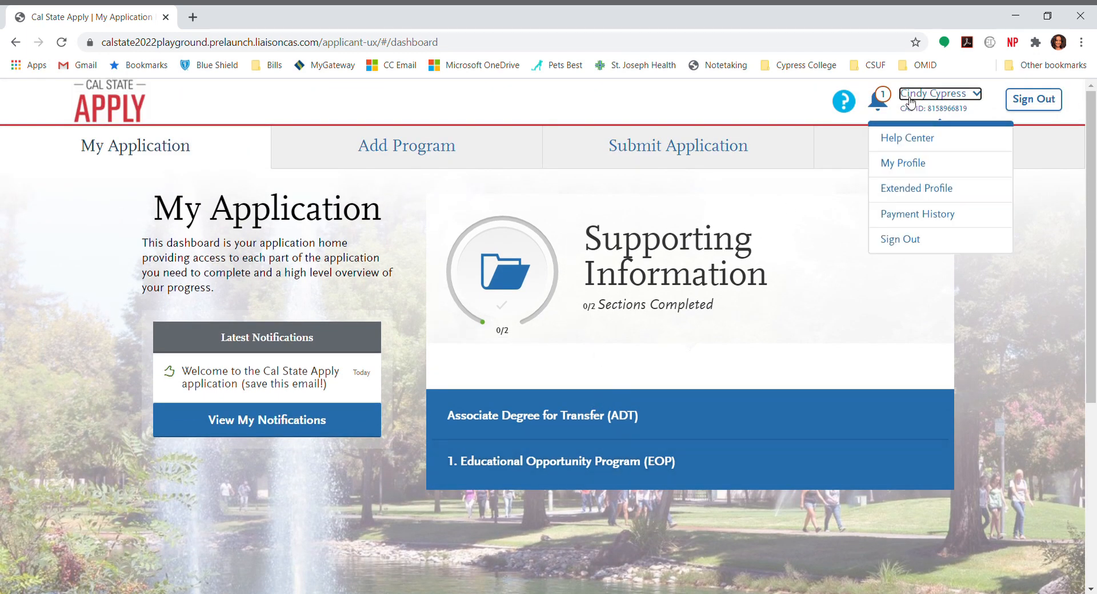
left_click(1040, 400)
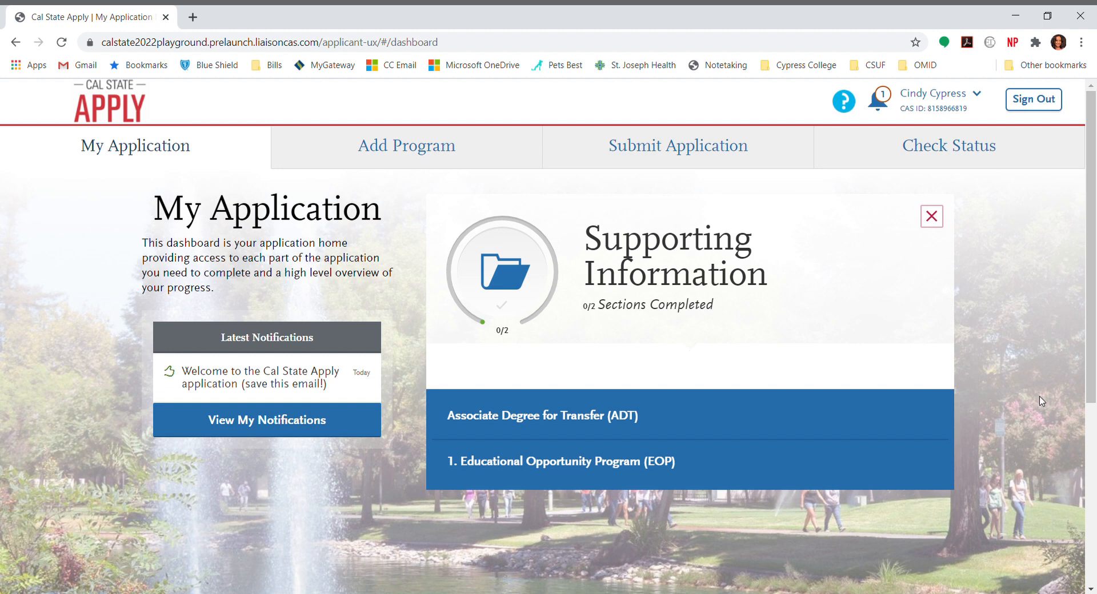
left_click(650, 418)
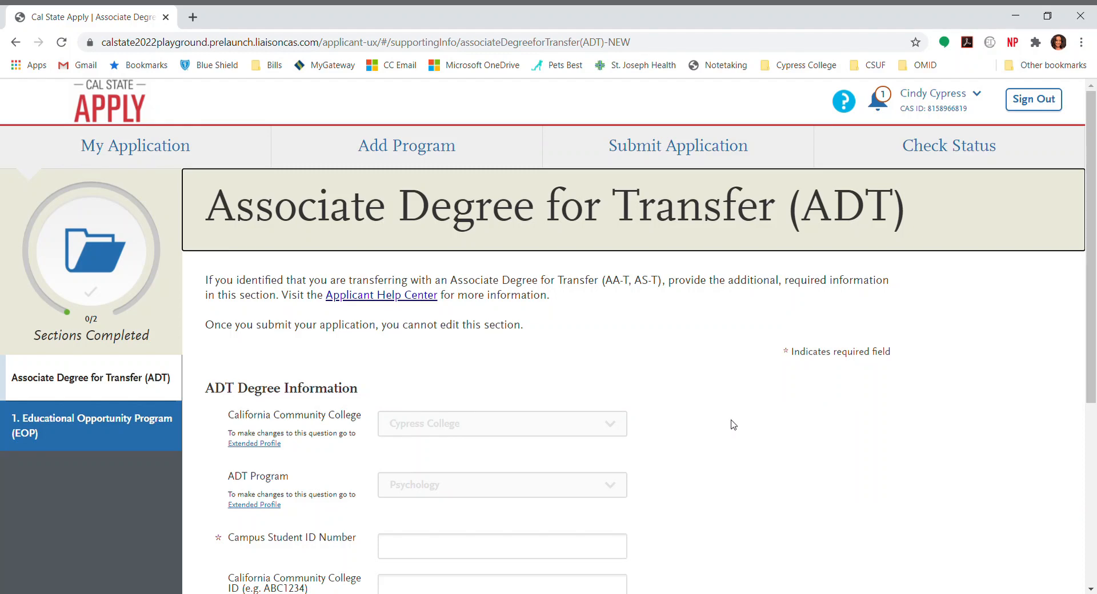
scroll(750, 444, "down", 4)
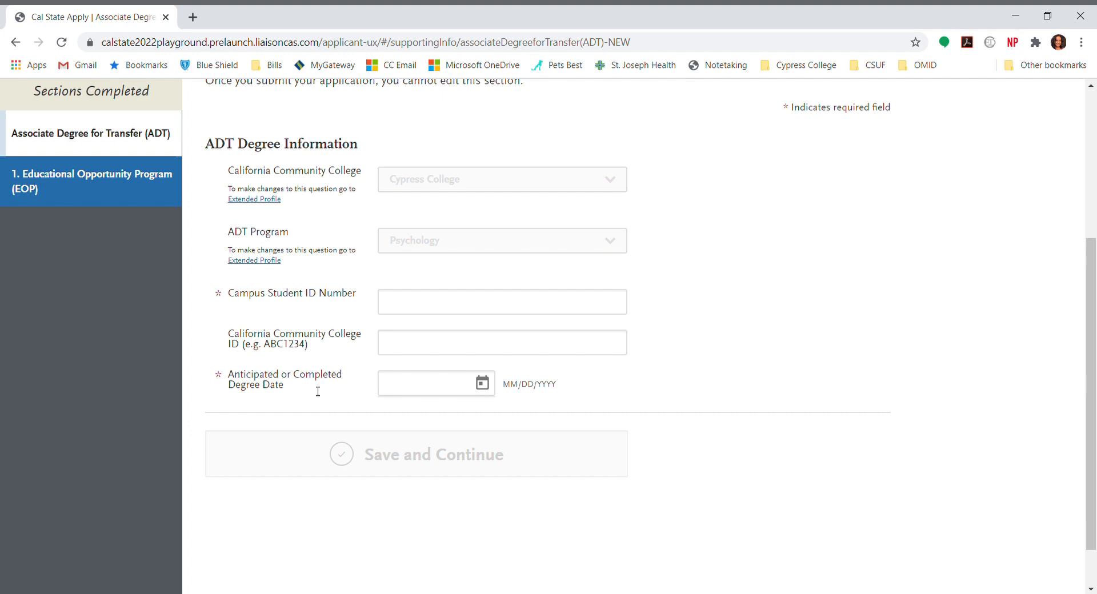
scroll(318, 391, "up", 5)
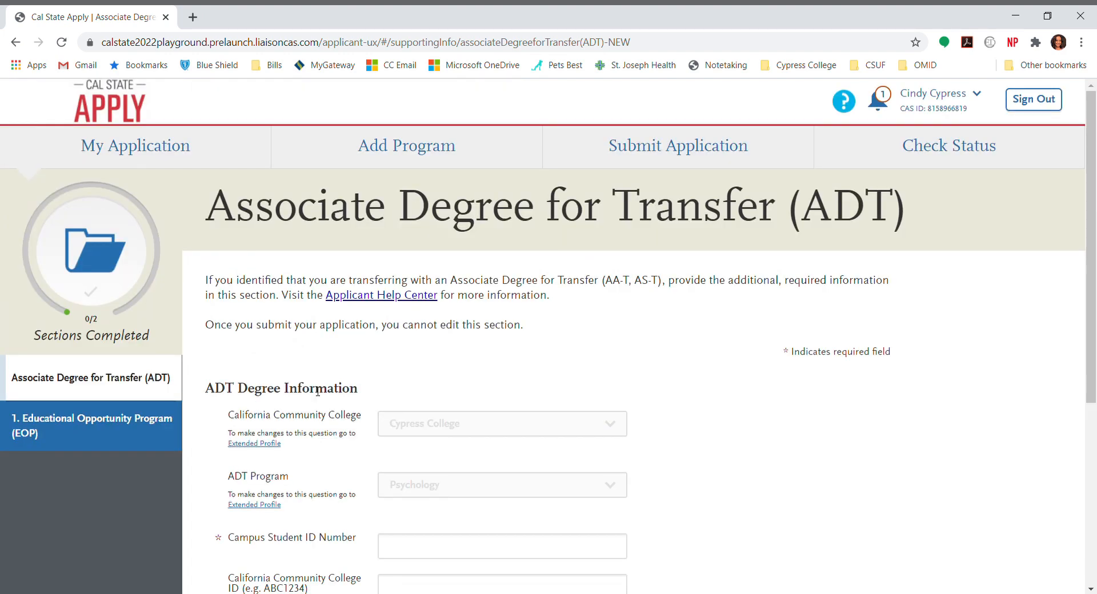
Open the Educational Opportunity Program (EOP) section and answer Yes to applying to the program
left_click(98, 426)
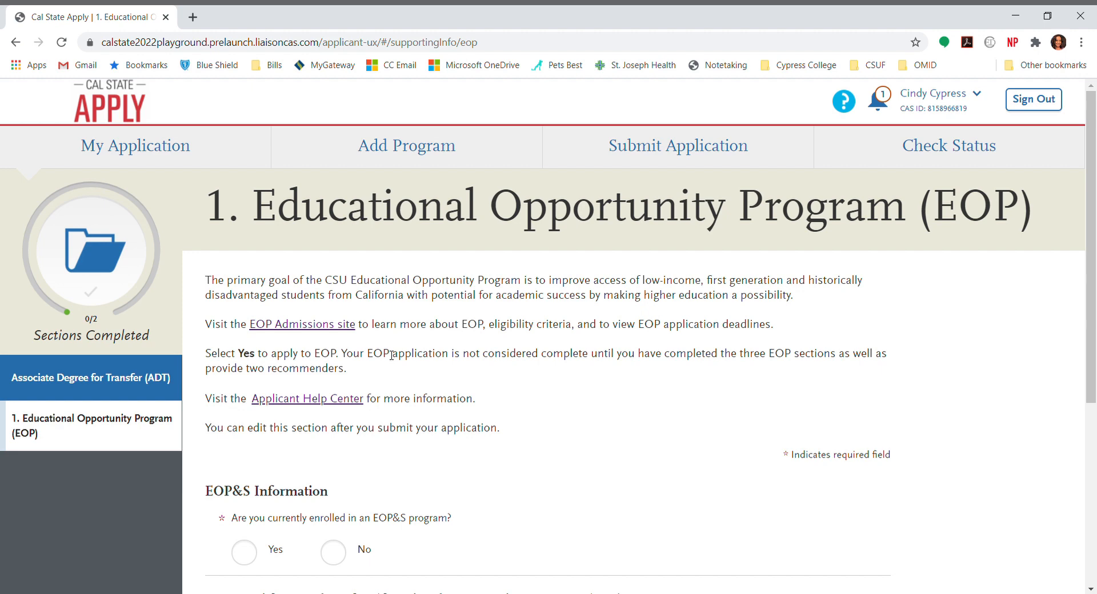
scroll(519, 455, "down", 4)
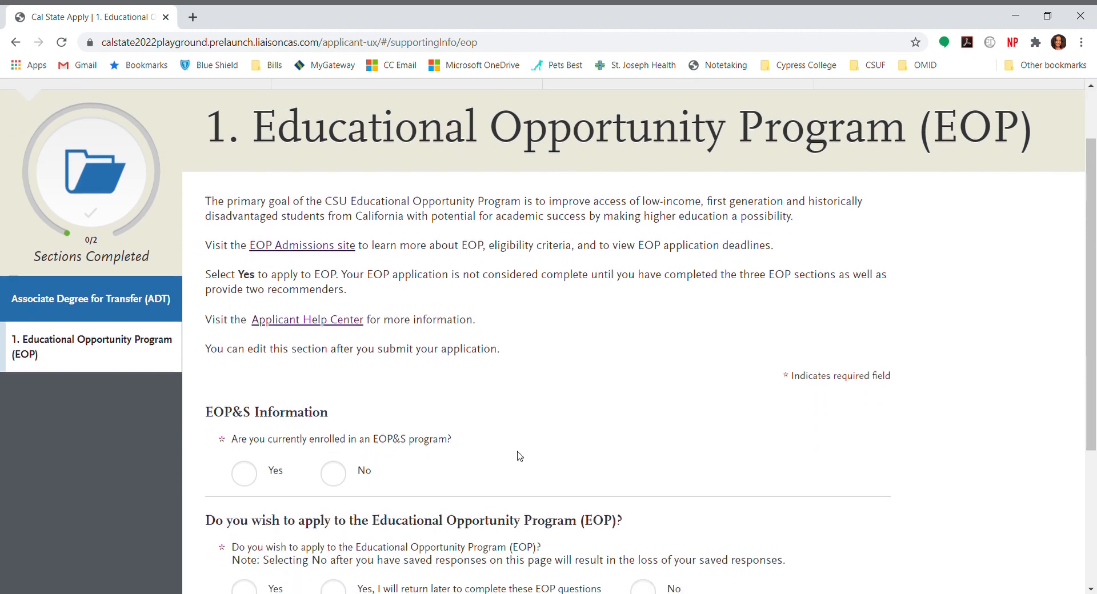
scroll(519, 455, "down", 2)
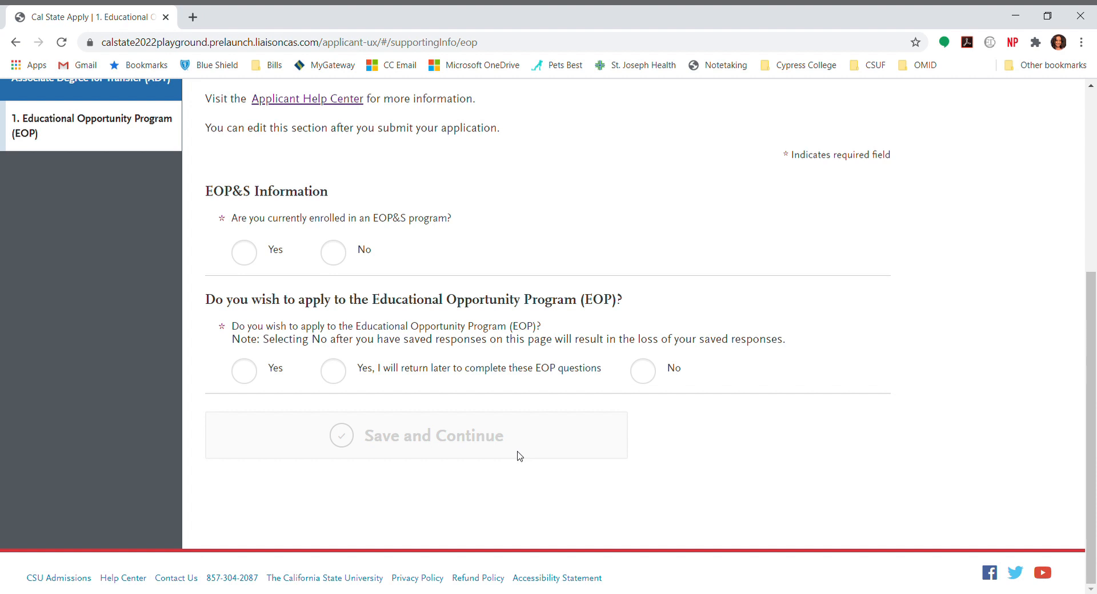
left_click(339, 381)
left_click(638, 381)
left_click(252, 376)
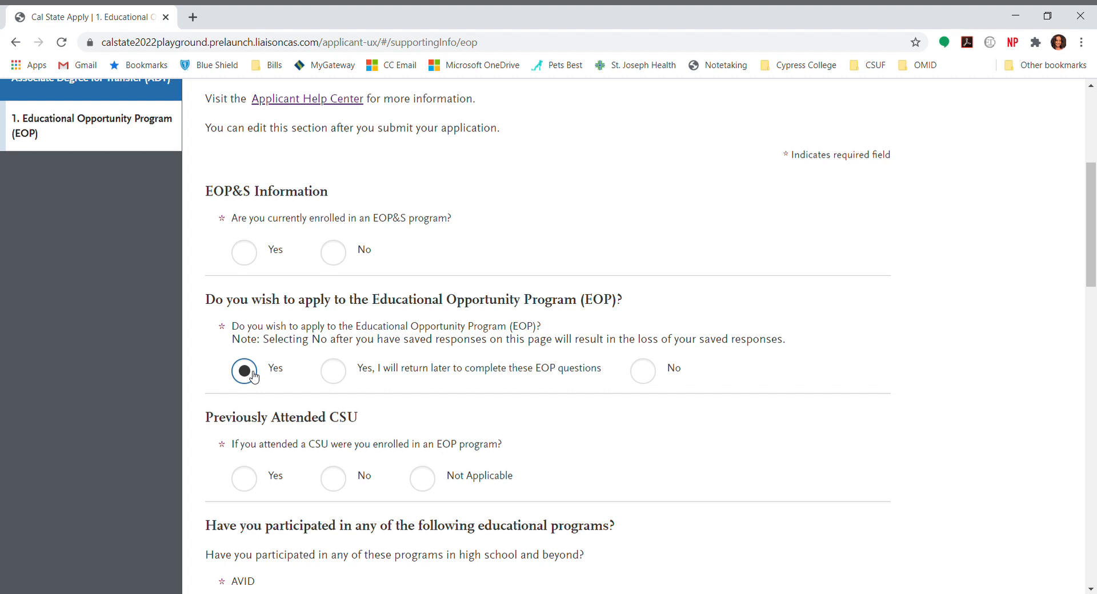
Review the EOP questions on previous CSU attendance, educational programs and family information, plus the Important Reminder, and return to the dashboard
scroll(229, 451, "down", 2)
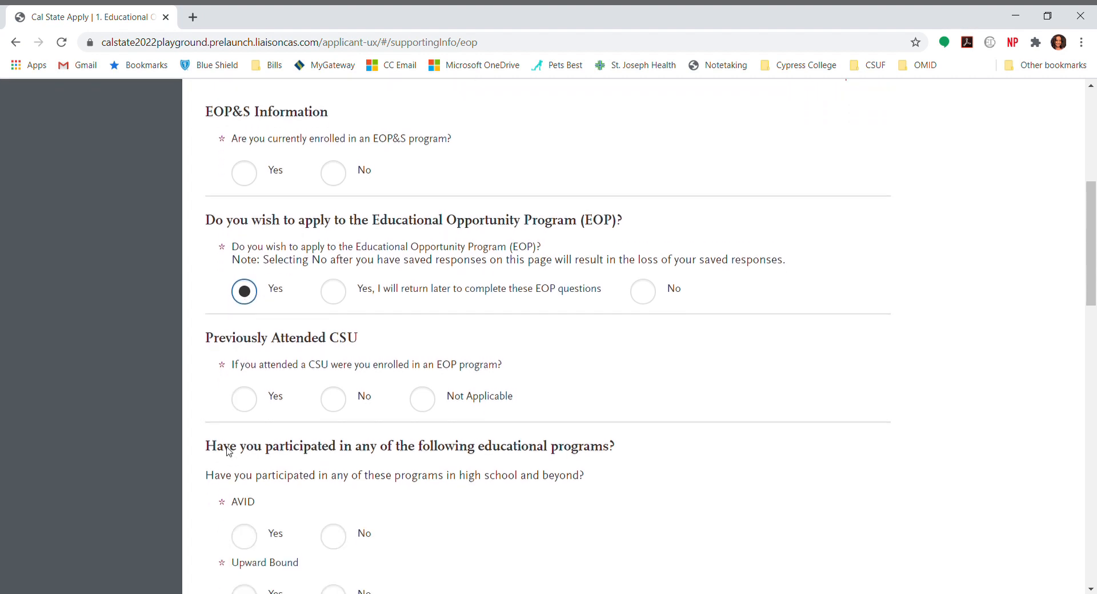
scroll(229, 451, "down", 6)
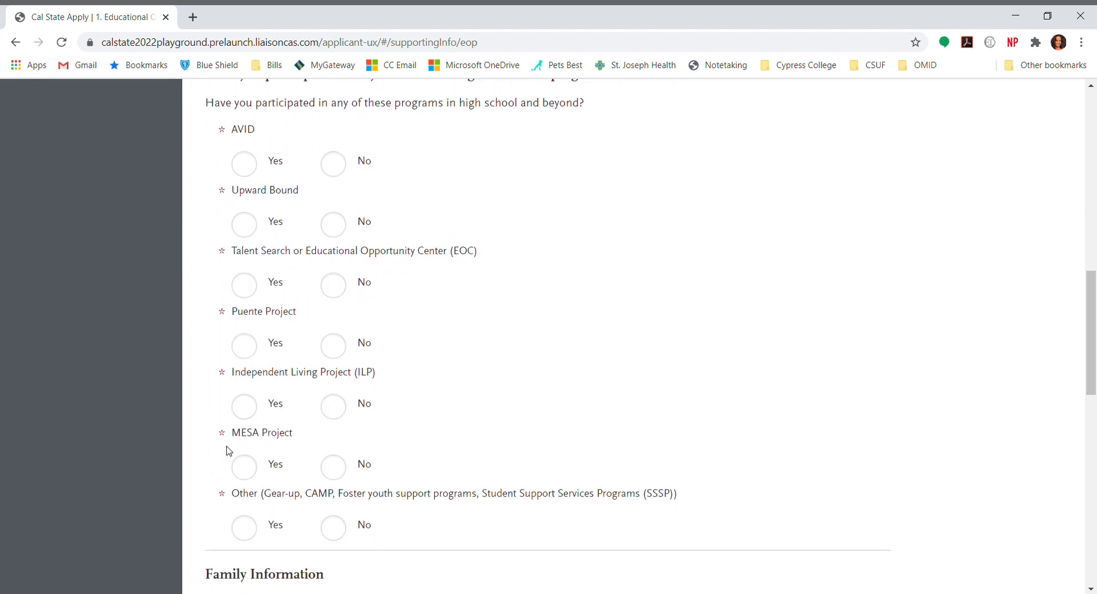
scroll(229, 451, "down", 8)
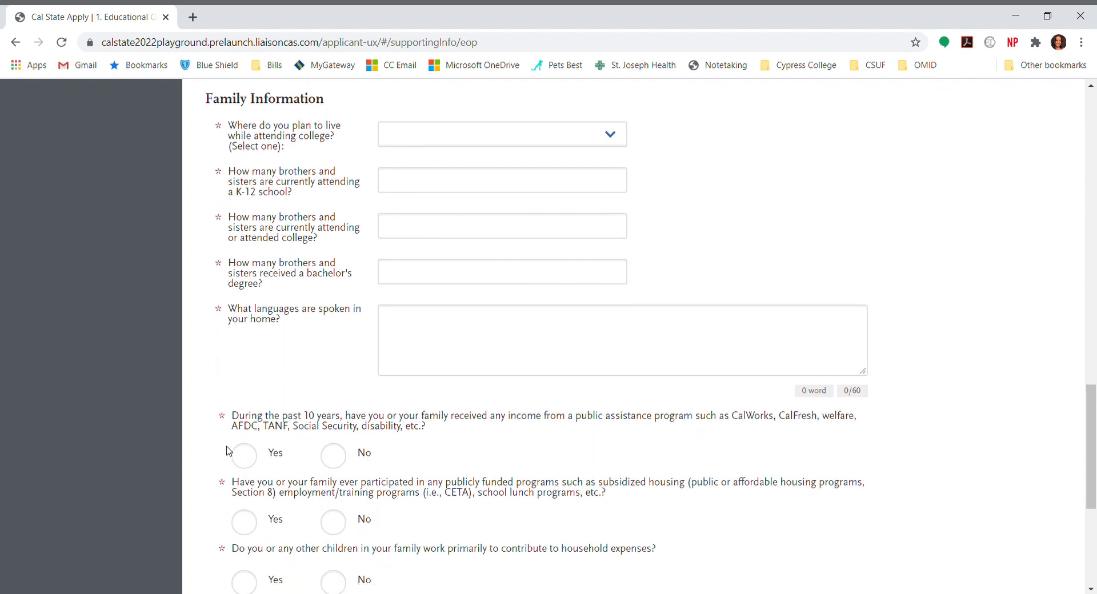
scroll(229, 451, "down", 5)
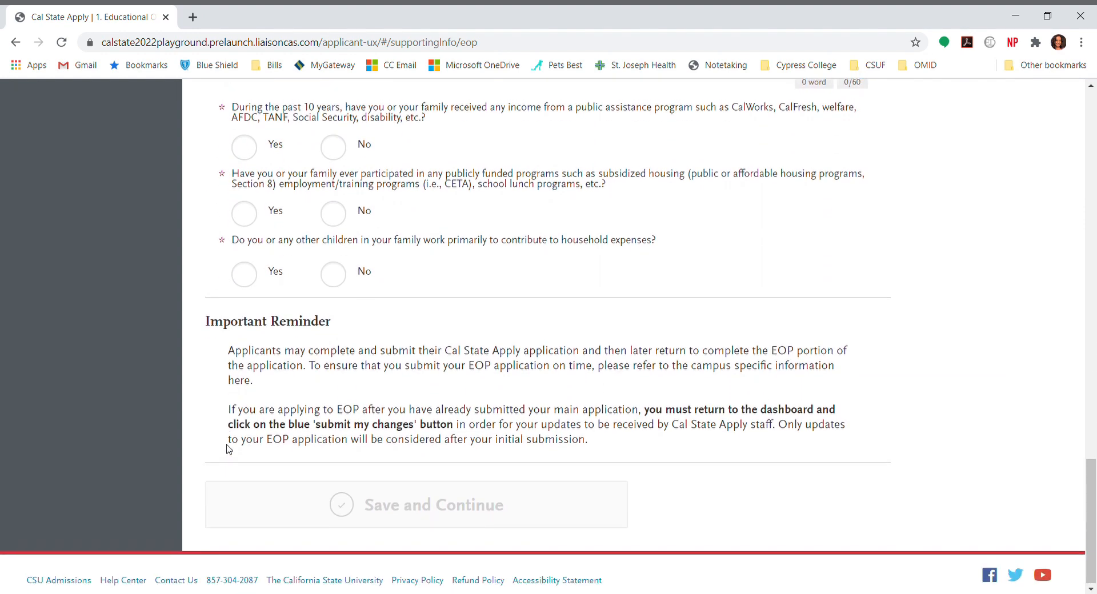
scroll(229, 450, "up", 20)
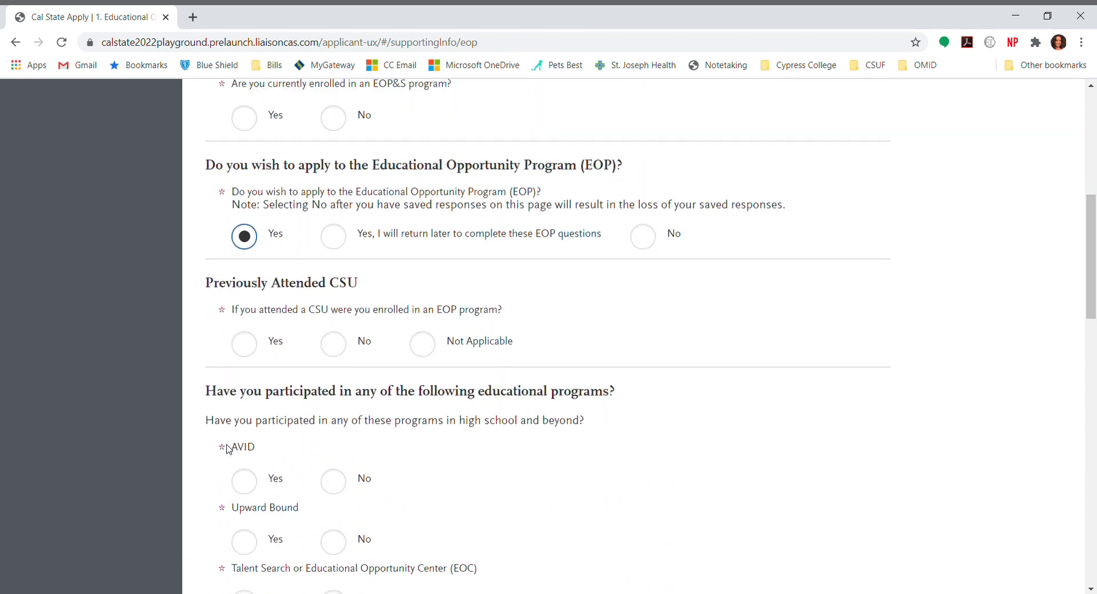
scroll(229, 449, "up", 9)
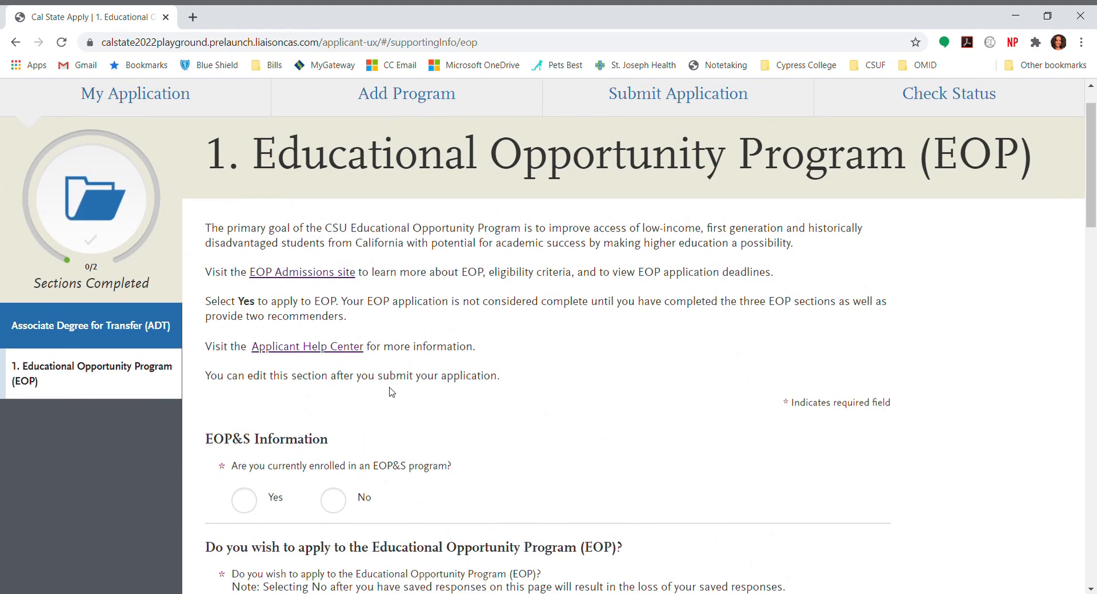
scroll(680, 351, "up", 1)
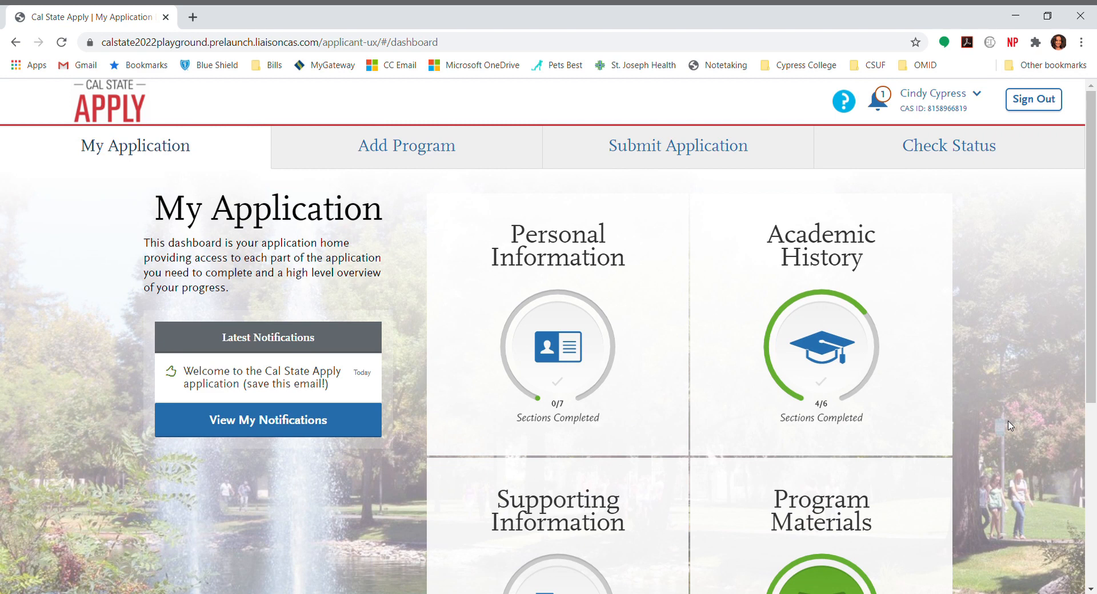
Open Program Materials from the dashboard, view the Bakersfield Undergraduate Psychology entry, and close the section
scroll(1009, 426, "down", 4)
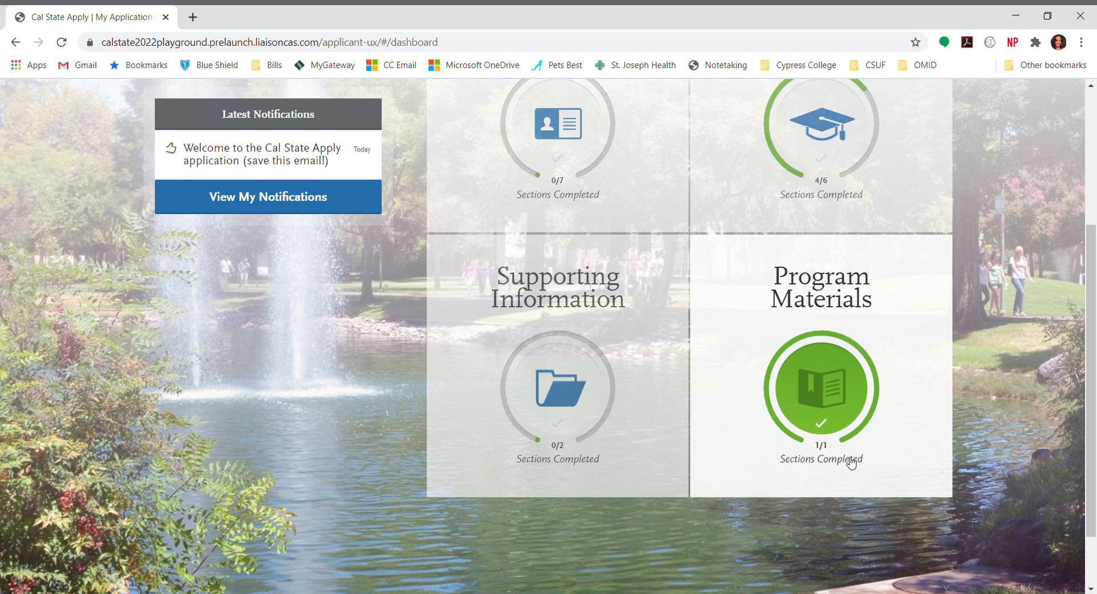
left_click(834, 389)
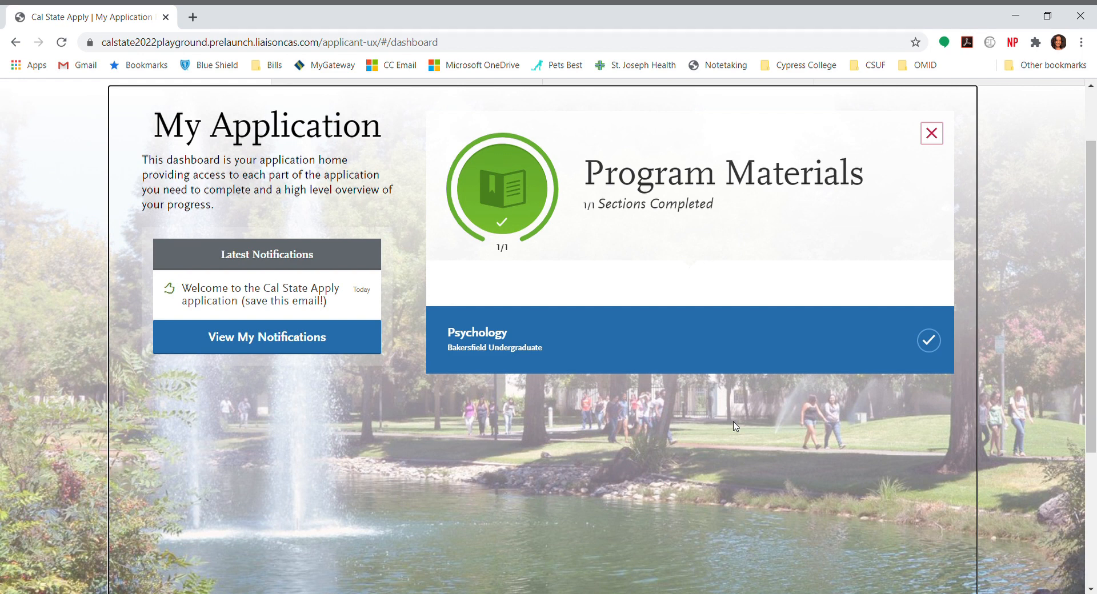
left_click(1053, 362)
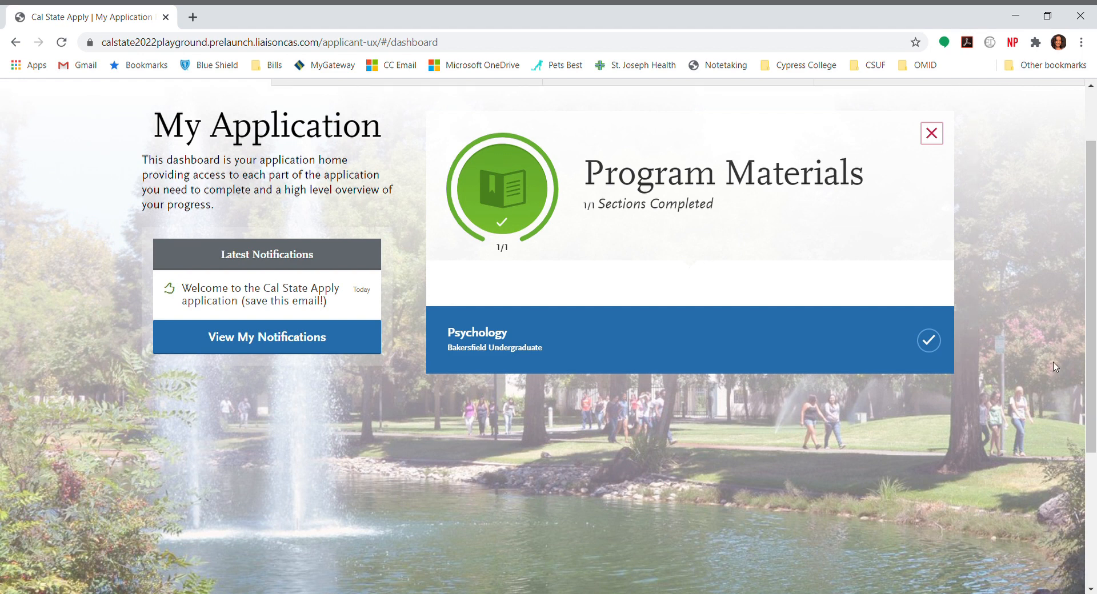
scroll(1056, 367, "up", 2)
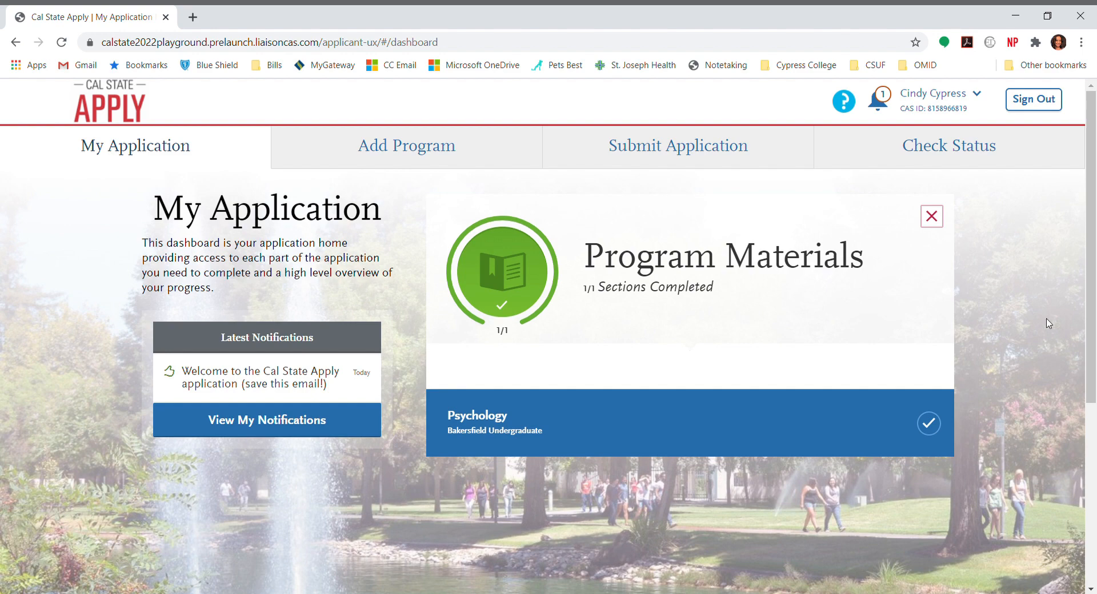
left_click(931, 216)
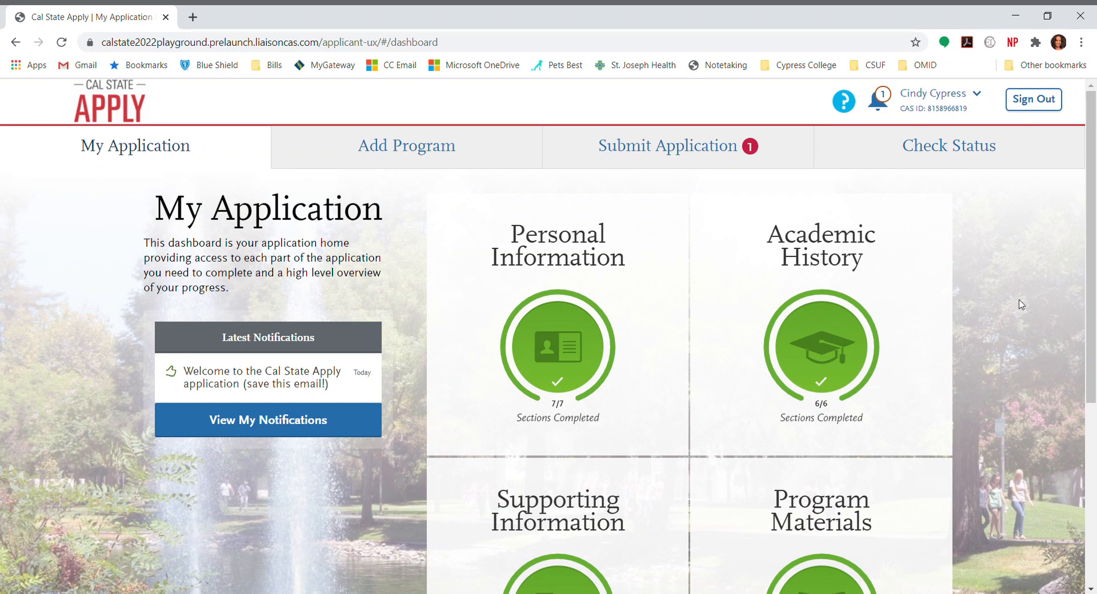
Check the completion status of all four application sections on the dashboard and open Submit Application
scroll(1021, 304, "down", 3)
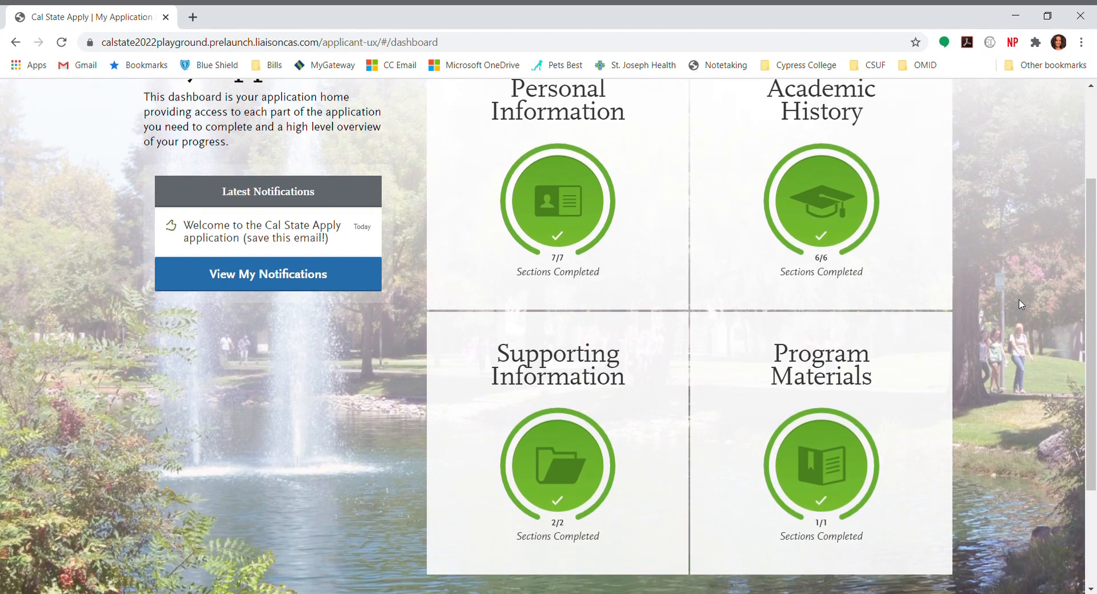
scroll(1021, 304, "up", 1)
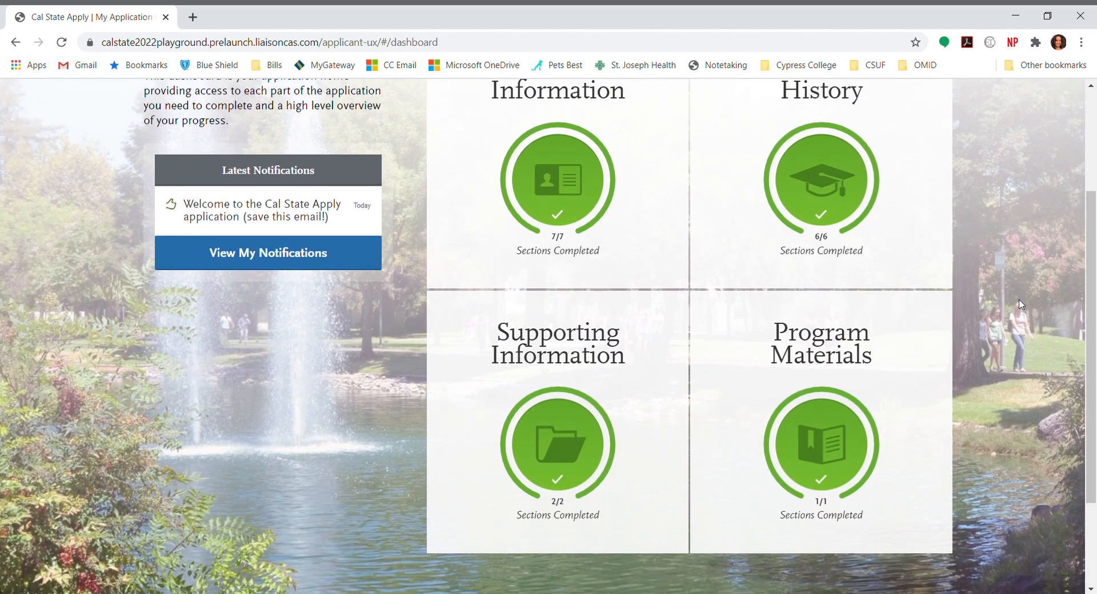
scroll(1020, 305, "up", 3)
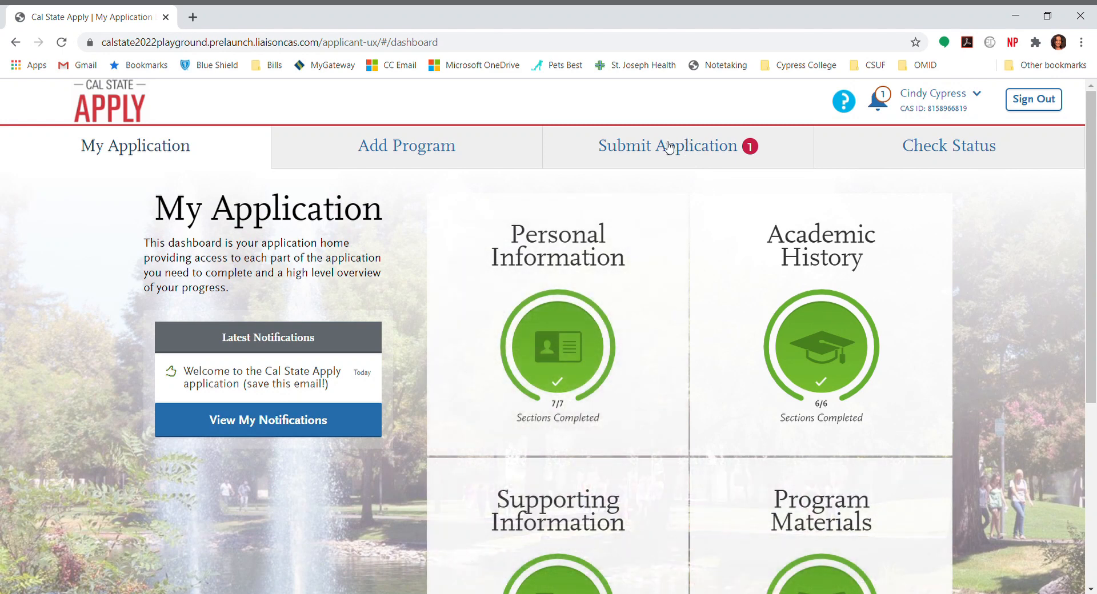
left_click(666, 146)
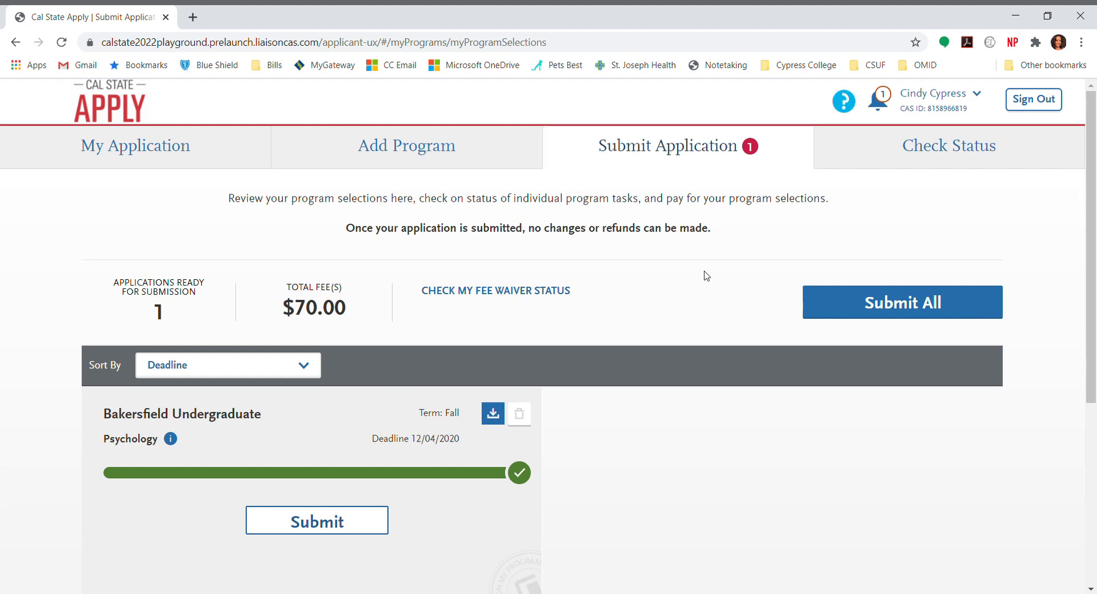
View the Add Program page and return to the My Application dashboard to recheck the four sections
left_click(464, 159)
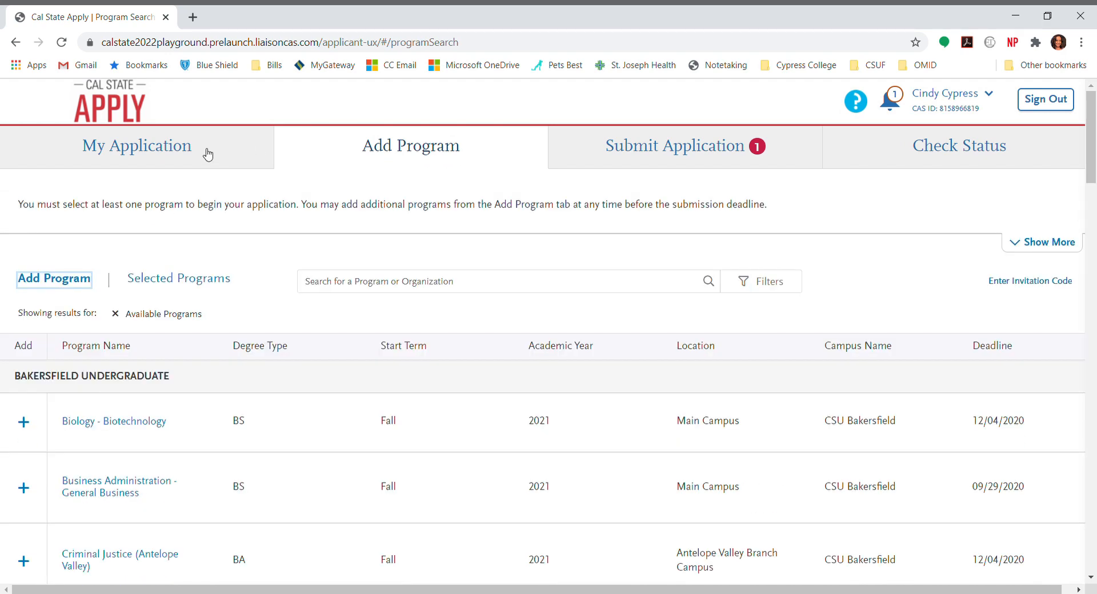
left_click(196, 155)
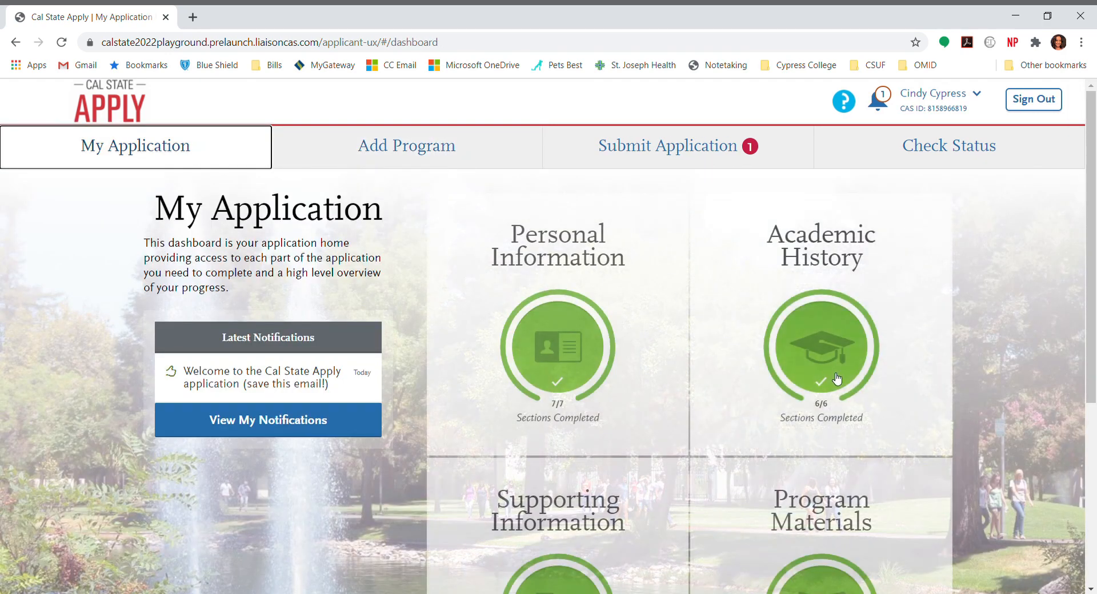
scroll(849, 421, "down", 3)
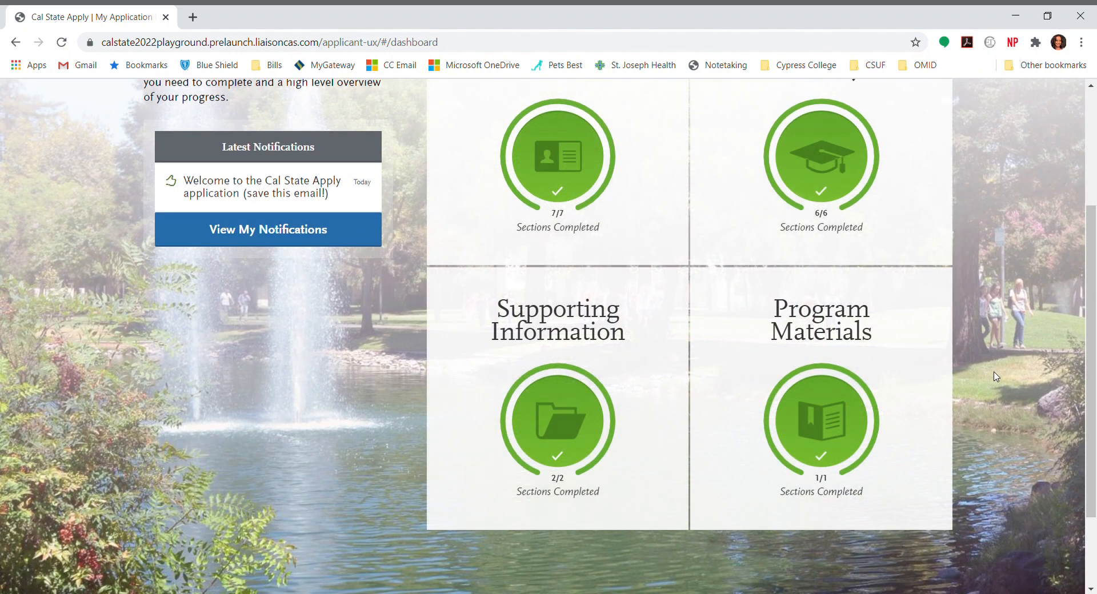
scroll(996, 376, "up", 3)
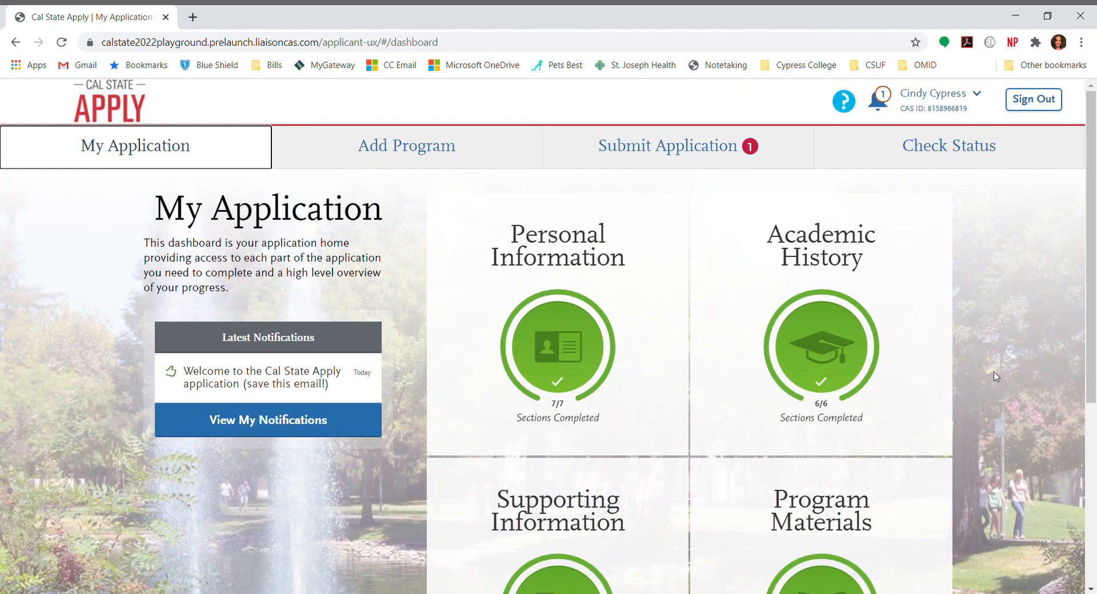
Return to Submit Application, review the Bakersfield Undergraduate Psychology submission, and check the application fee waiver status
left_click(684, 160)
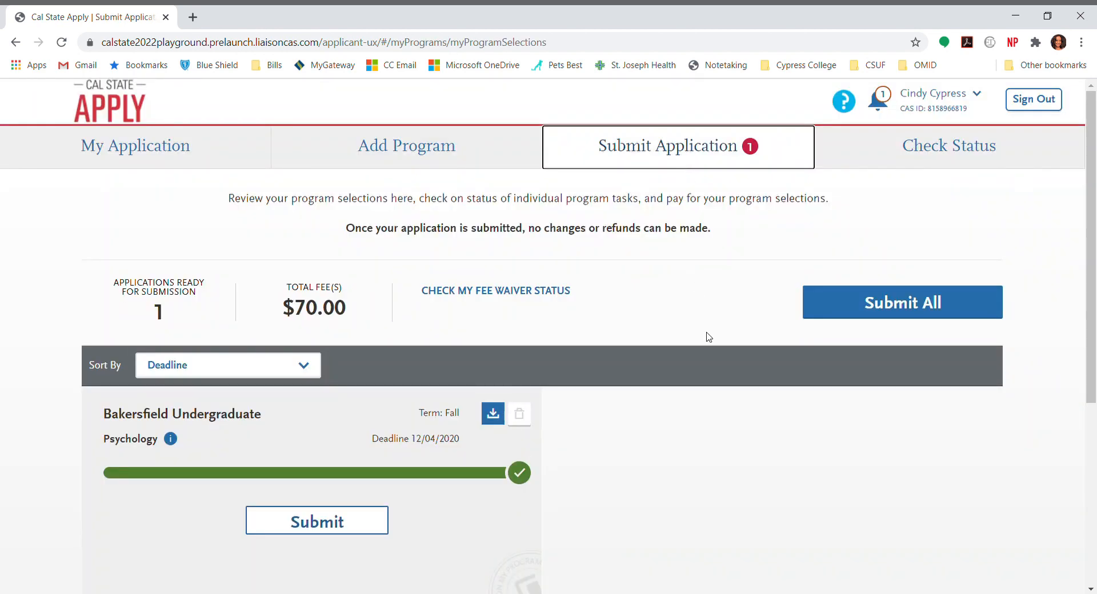
scroll(708, 337, "down", 2)
scroll(709, 338, "down", 3)
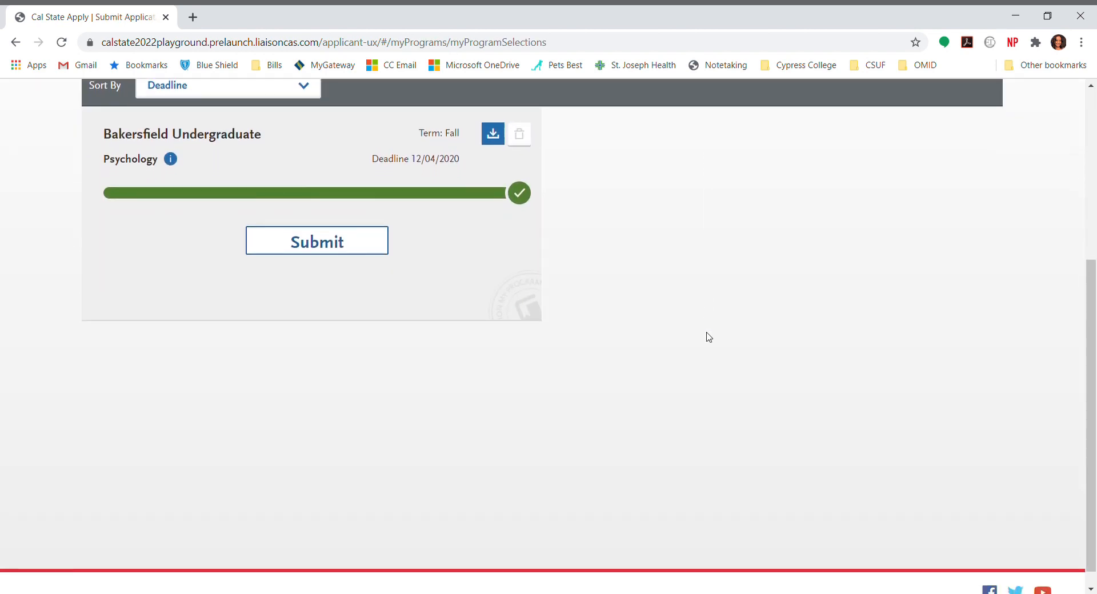
scroll(708, 337, "up", 5)
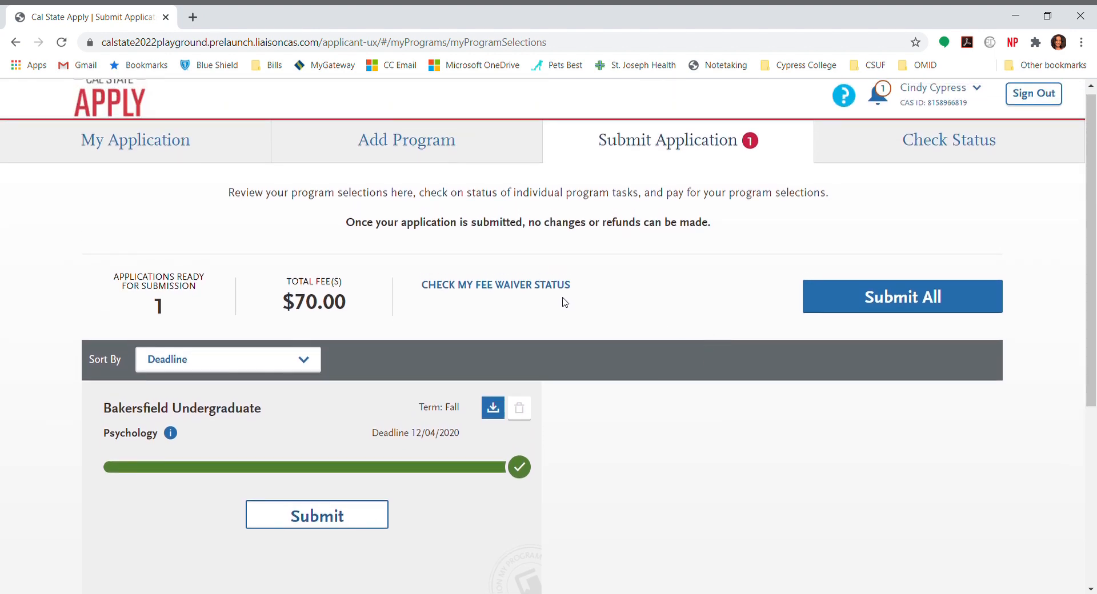
left_click(505, 291)
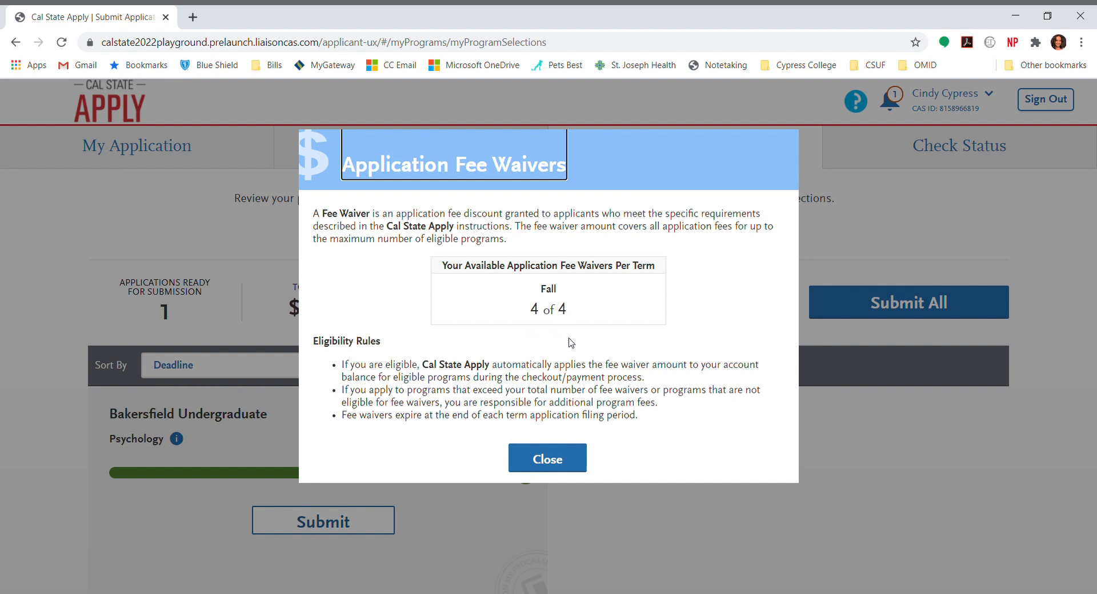
left_click(567, 470)
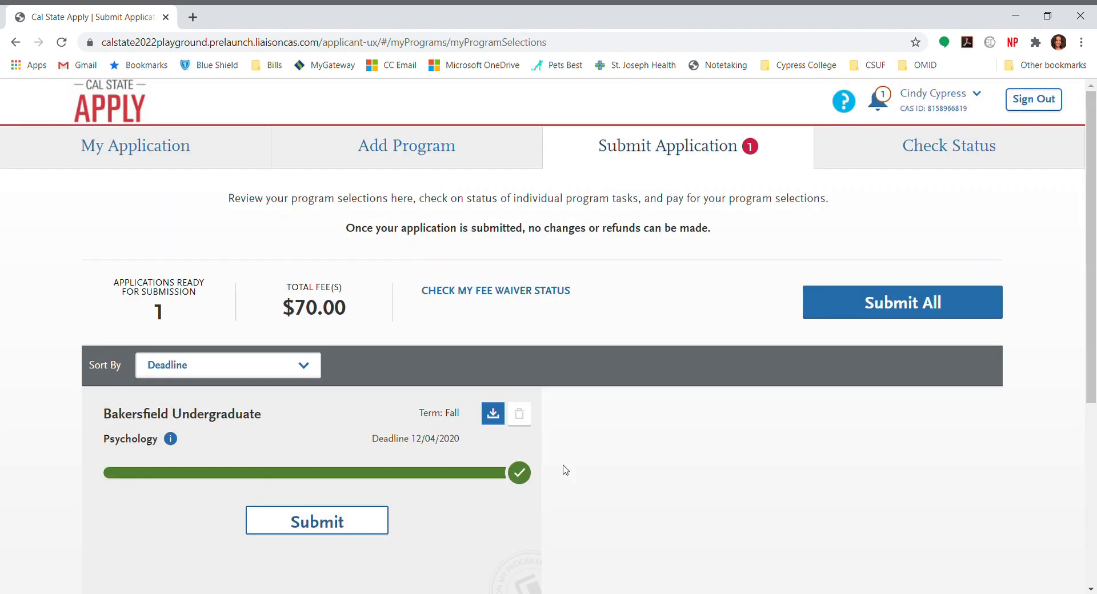